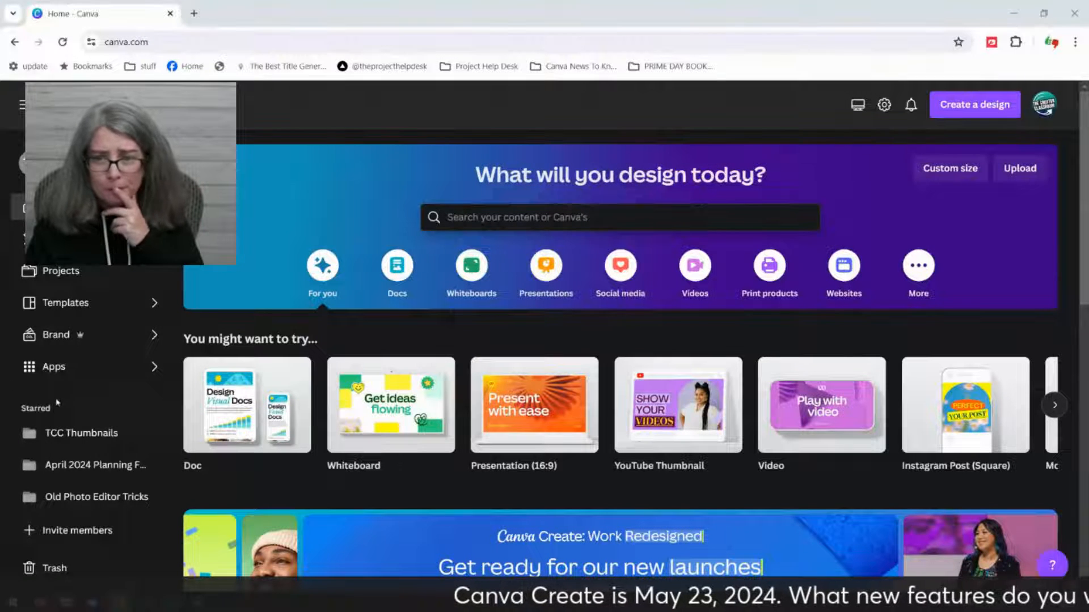
# Step: Create a blank Instagram Post (Square) design from the social media formats
pyautogui.click(611, 280)
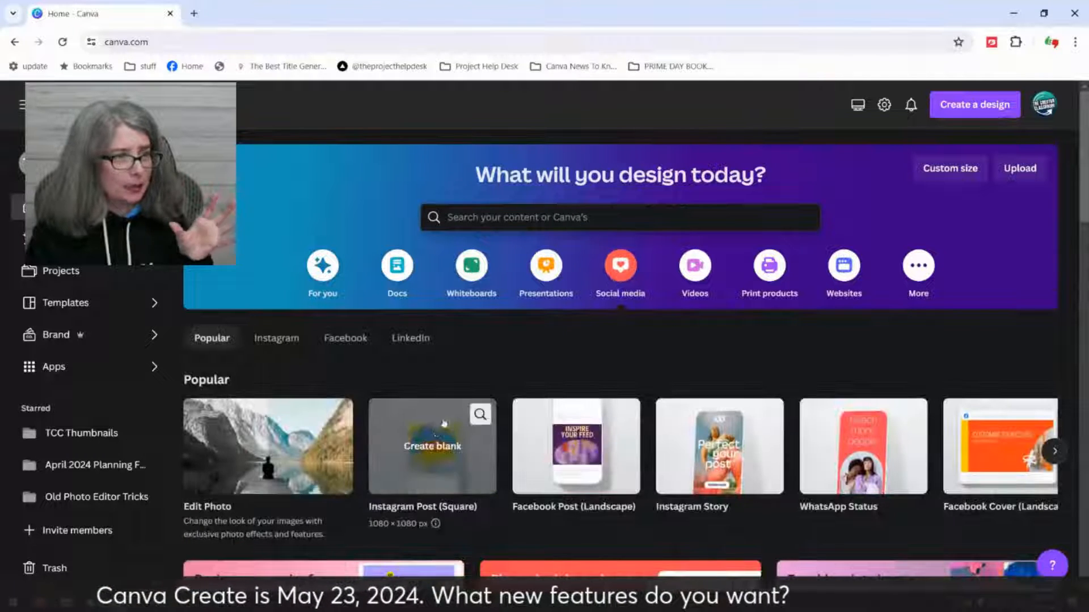
pyautogui.click(435, 436)
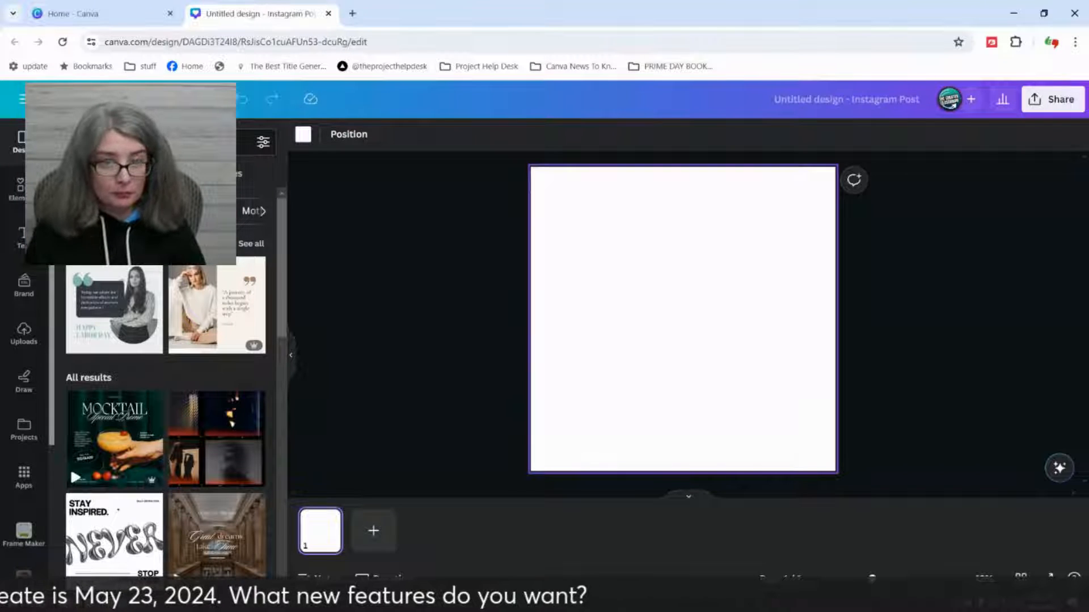
# Step: Add the recently used photo of the excited woman in a cream sweater and set it as the page background
pyautogui.click(17, 198)
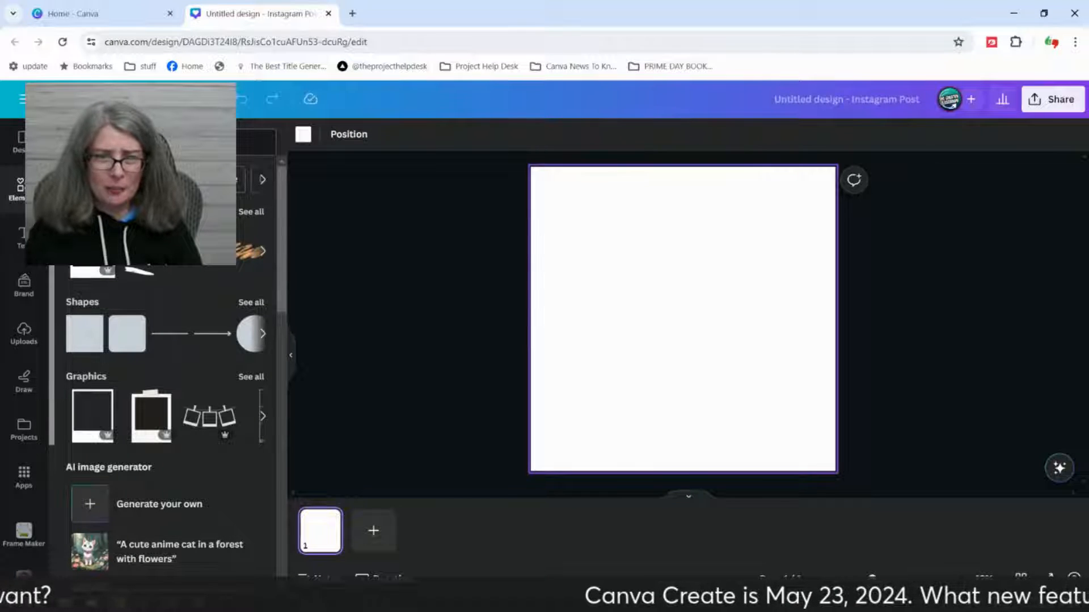
pyautogui.click(250, 212)
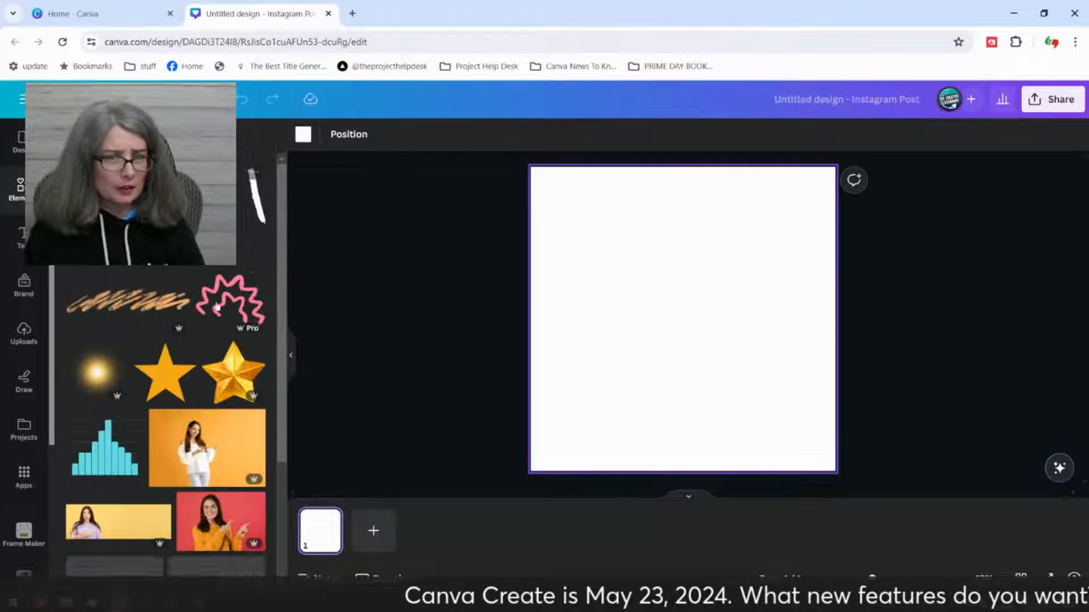
pyautogui.scroll(-6, 195, 434)
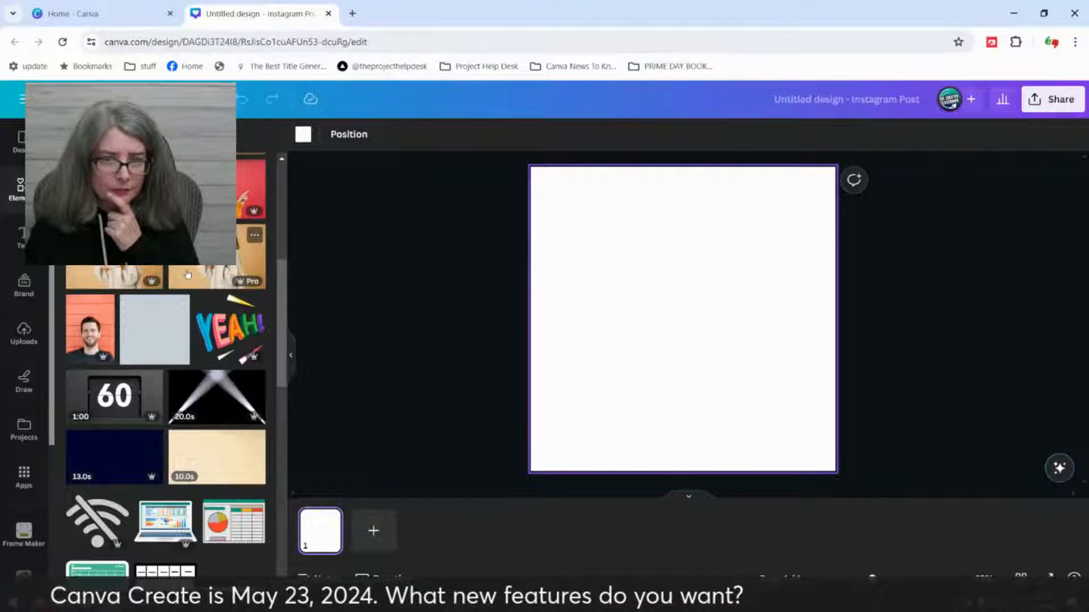
pyautogui.click(207, 269)
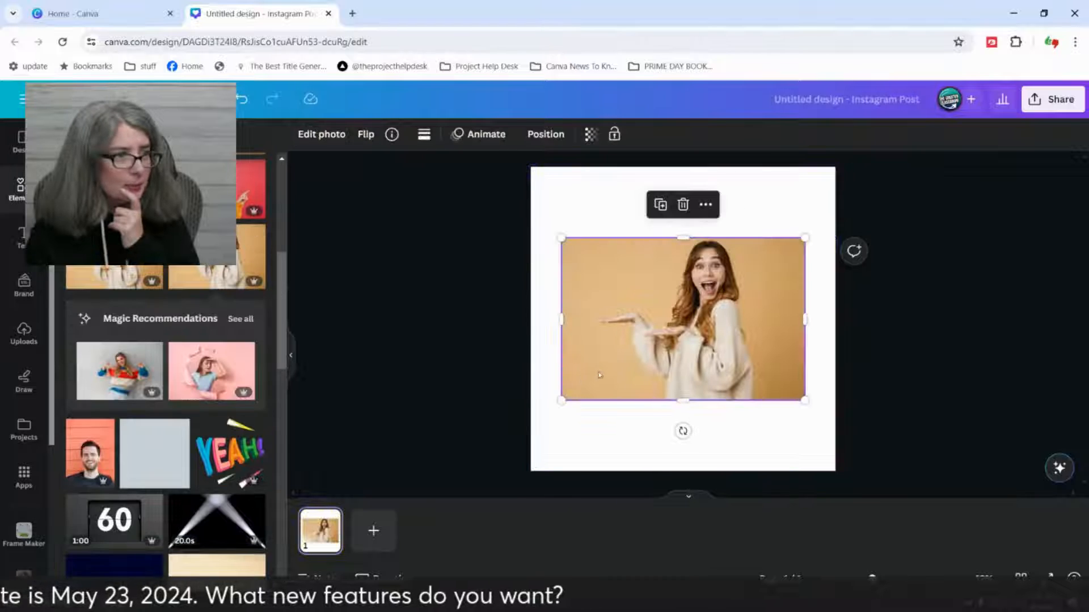
pyautogui.rightClick(671, 317)
pyautogui.click(734, 539)
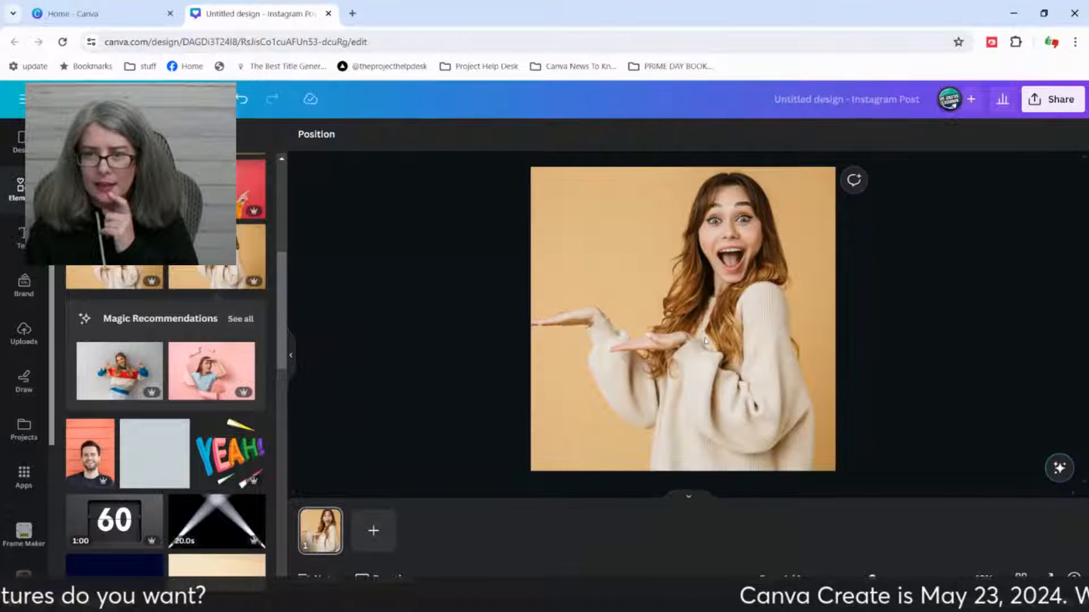
# Step: Open the background photo for editing and look through the magic tools, filters, effects and apps on offer
pyautogui.click(691, 360)
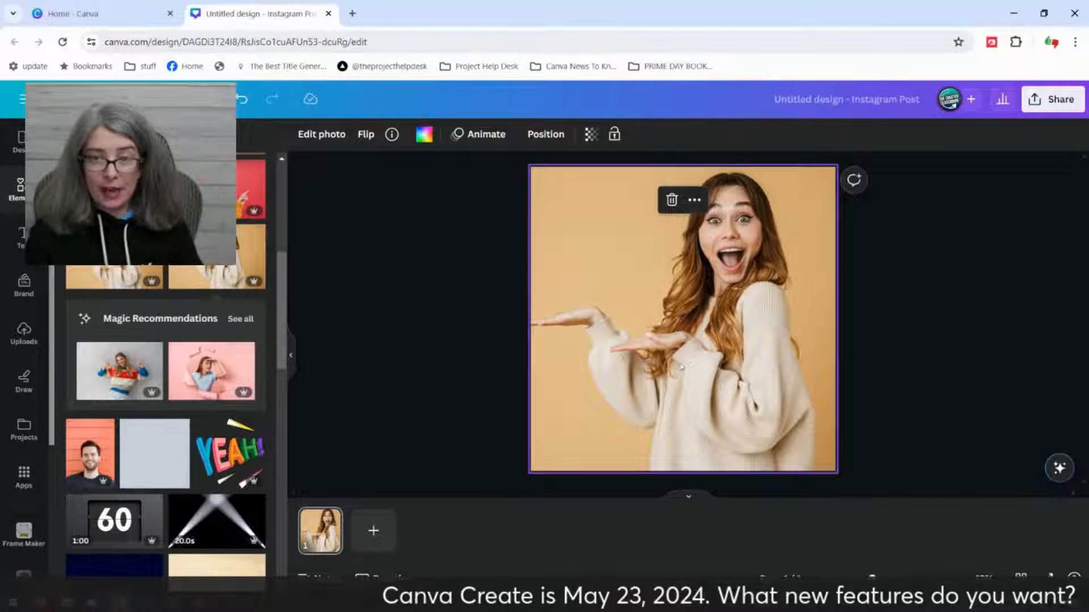
pyautogui.click(323, 136)
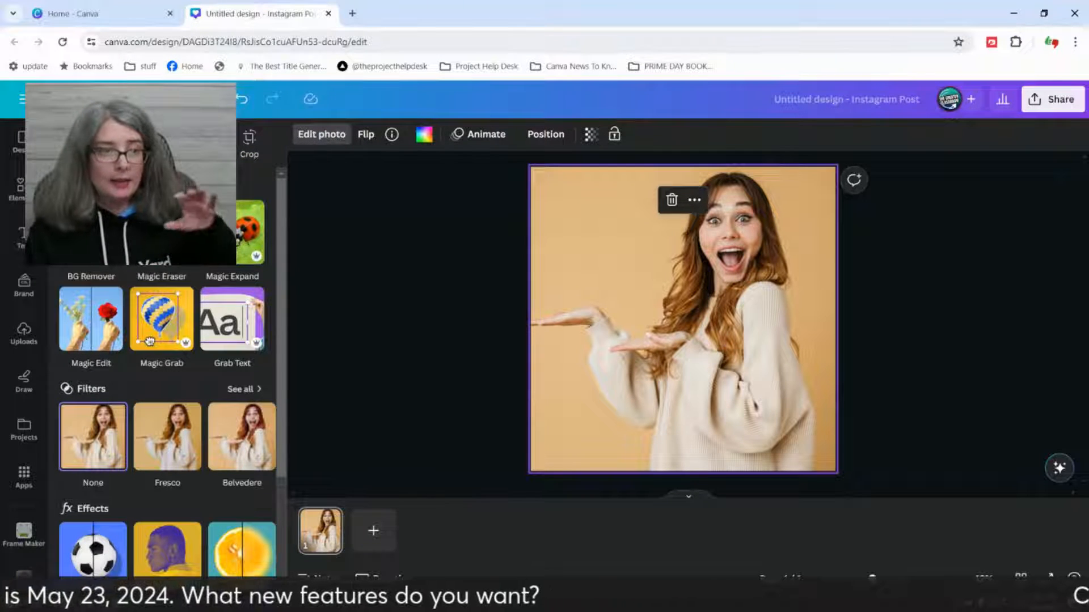
pyautogui.scroll(-1, 165, 369)
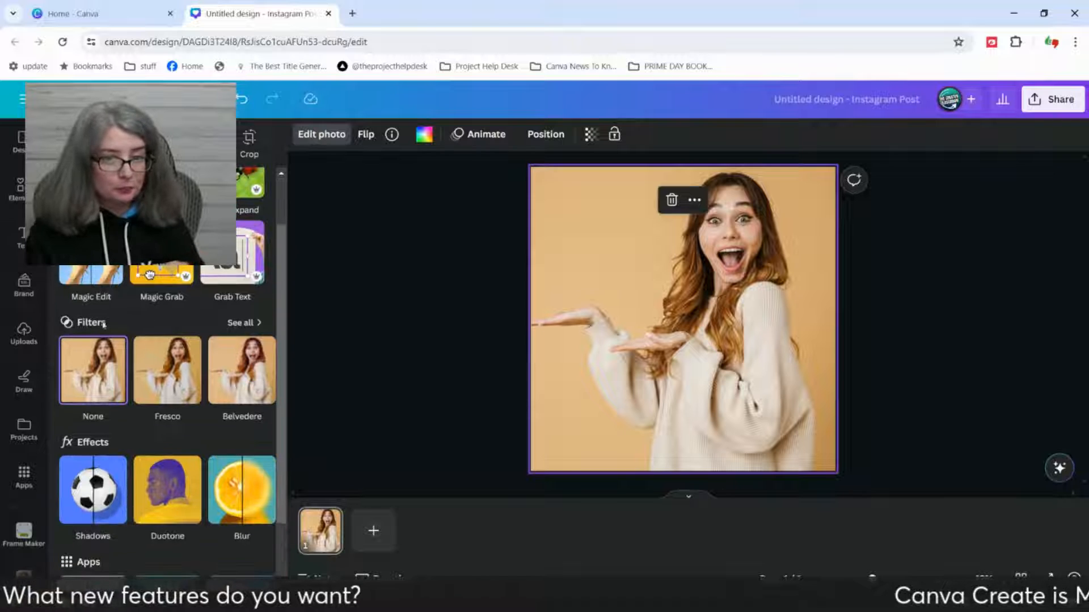
pyautogui.scroll(1, 122, 306)
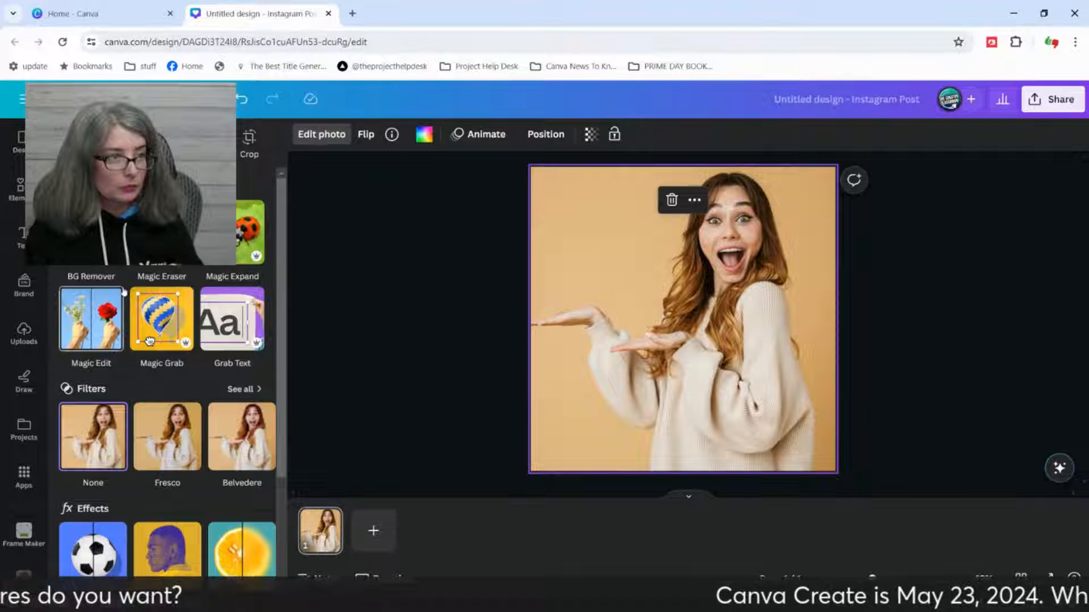
pyautogui.scroll(-2, 150, 341)
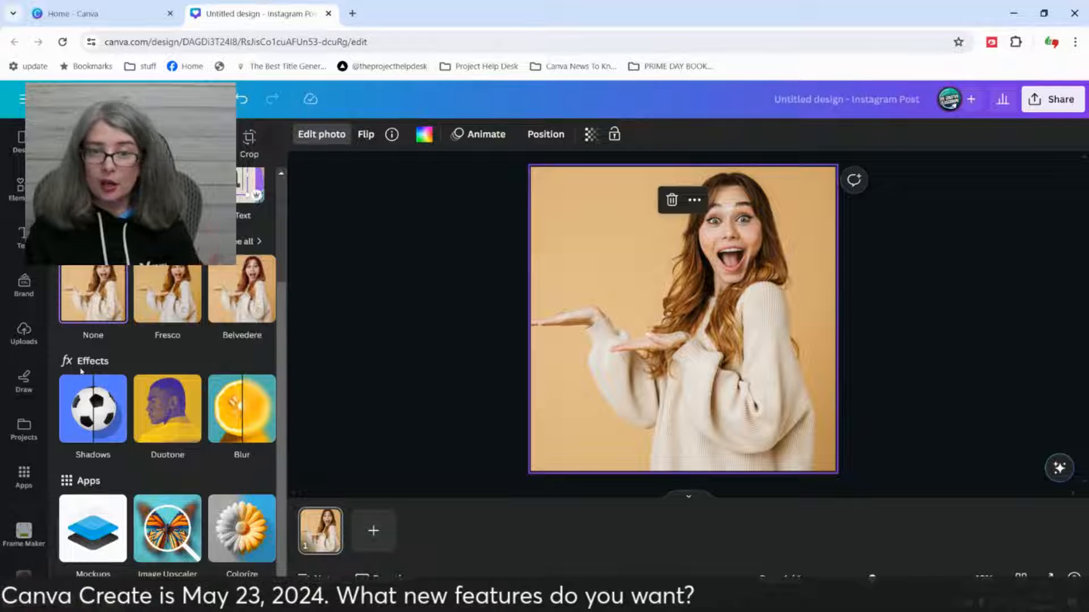
# Step: View the photo editing page through the TubeSpanner Magnifier and close the magnifier
pyautogui.click(991, 43)
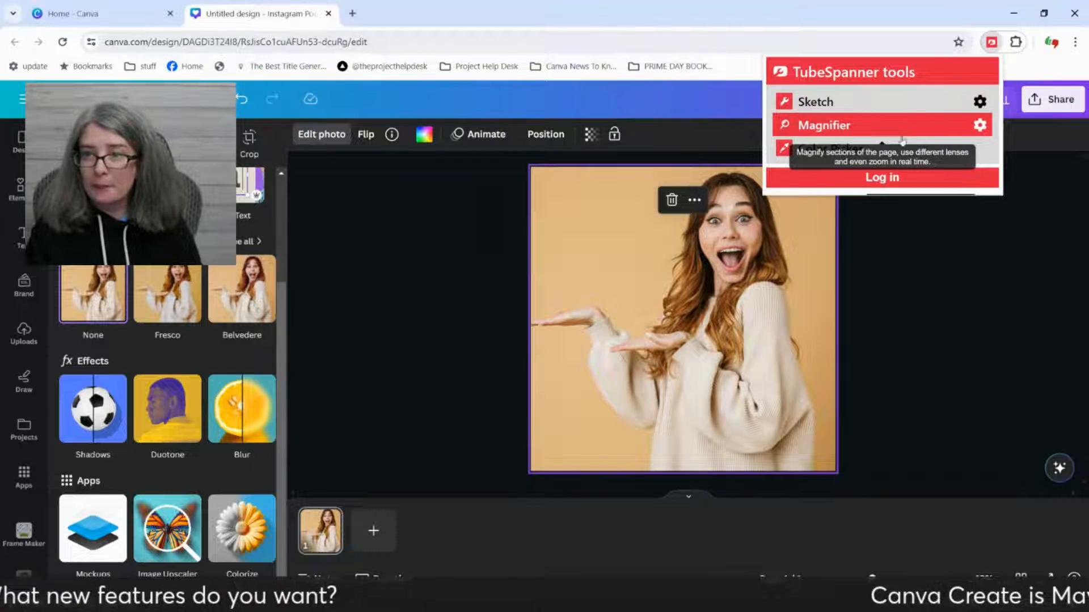
pyautogui.click(824, 124)
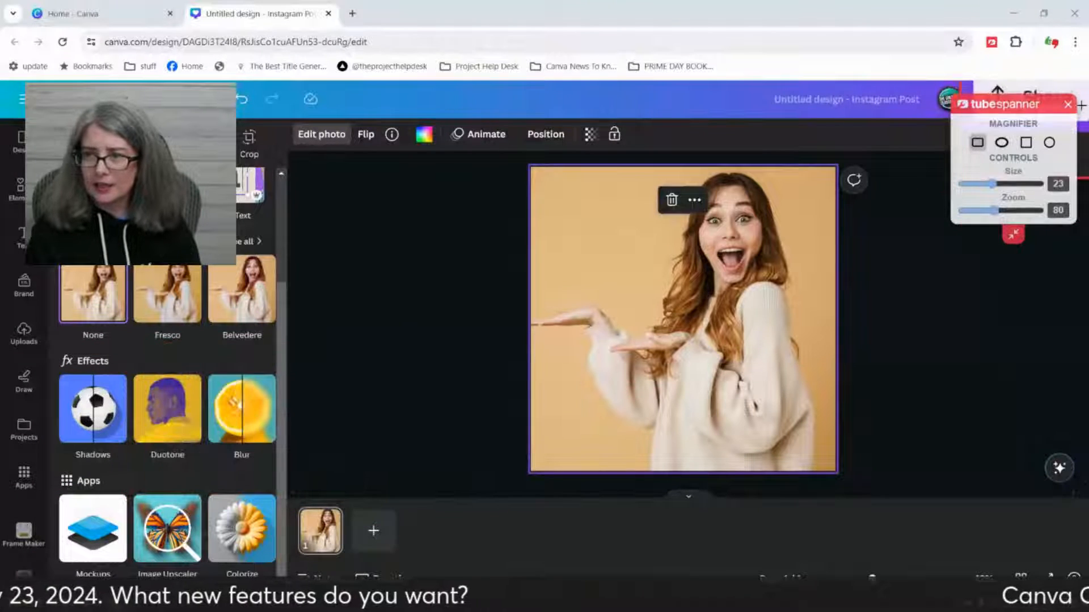
pyautogui.click(1068, 105)
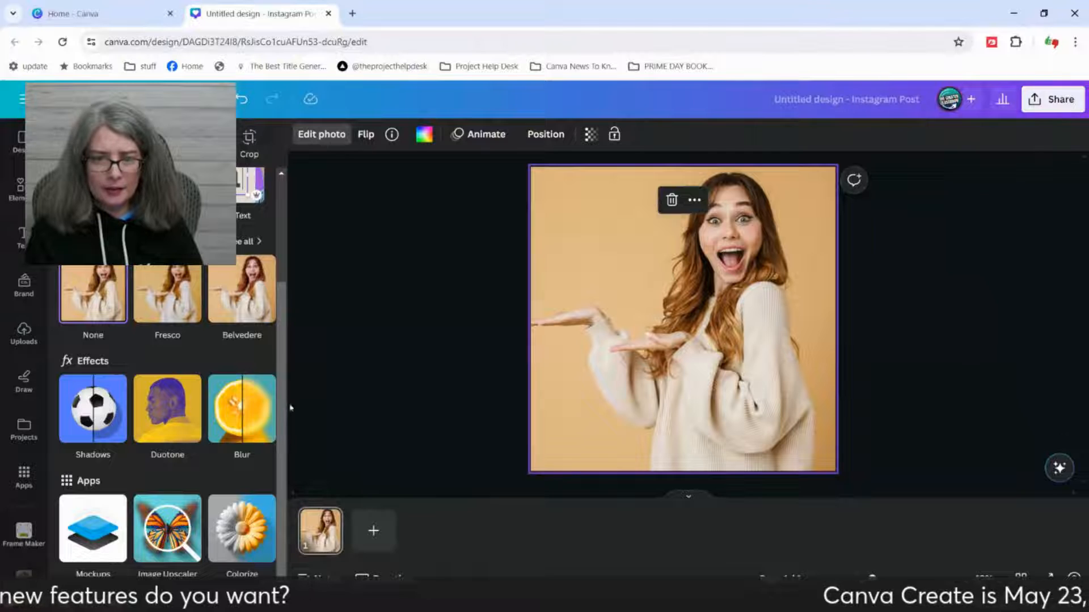
# Step: Apply the Face Retouch effect to the background photo
pyautogui.moveTo(259, 413)
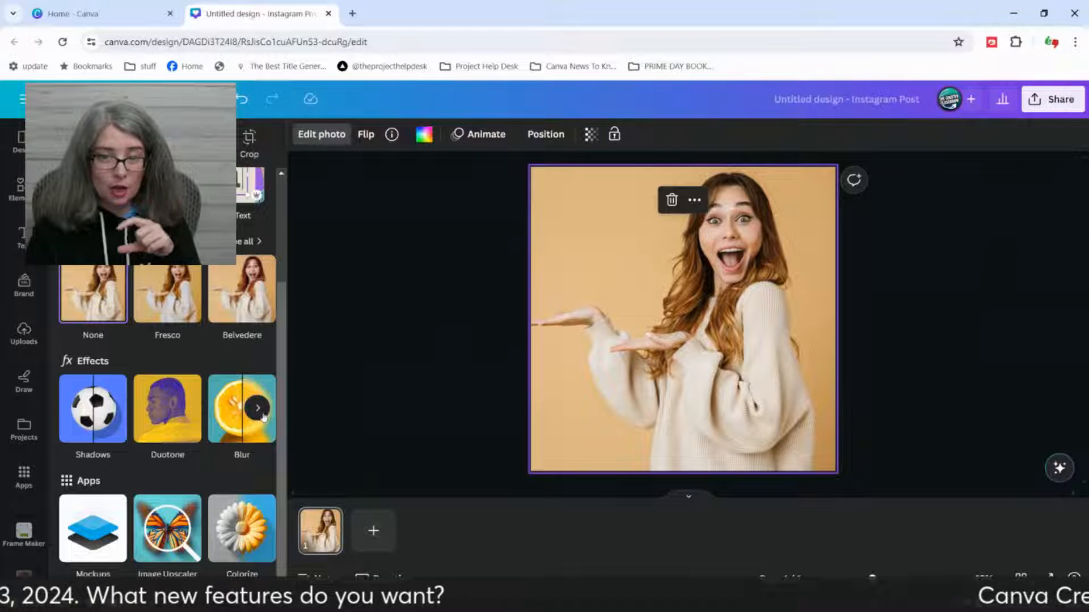
pyautogui.click(262, 414)
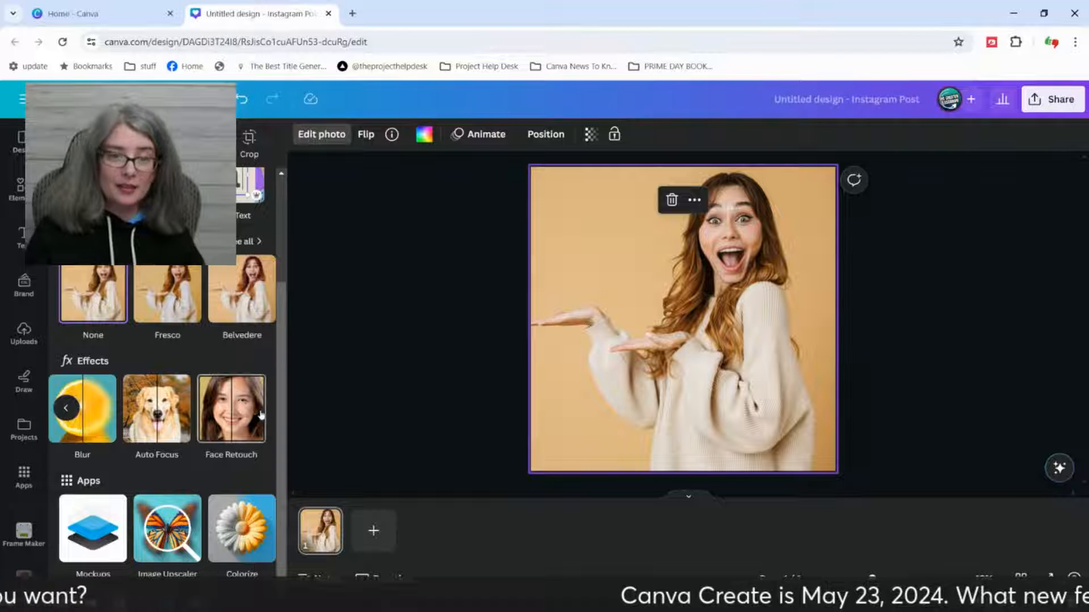
pyautogui.click(232, 420)
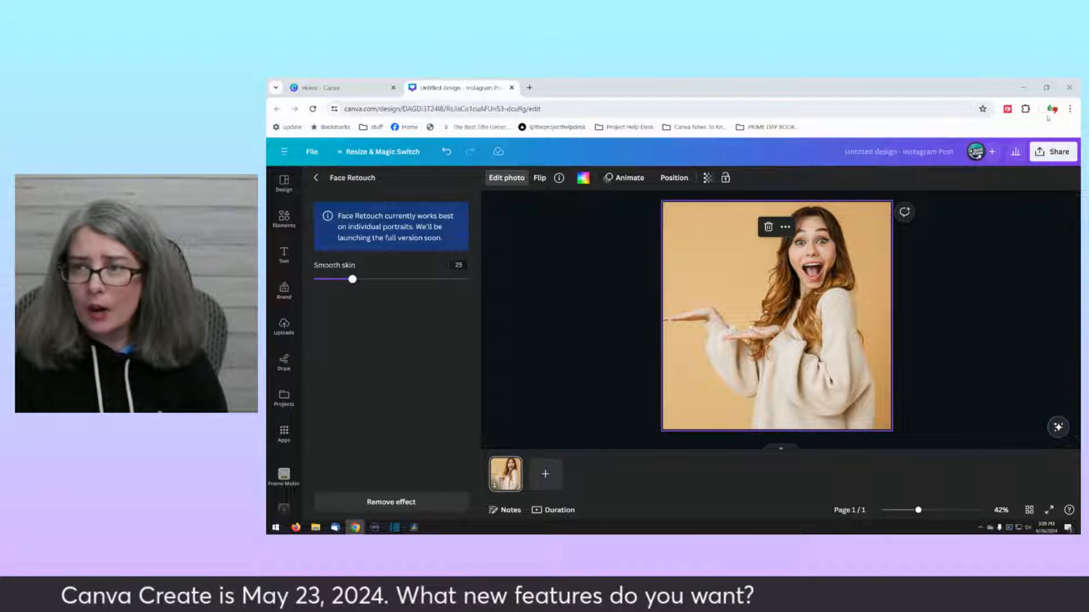
# Step: Magnify the Face Retouch settings with the TubeSpanner Magnifier and close it
pyautogui.click(1008, 109)
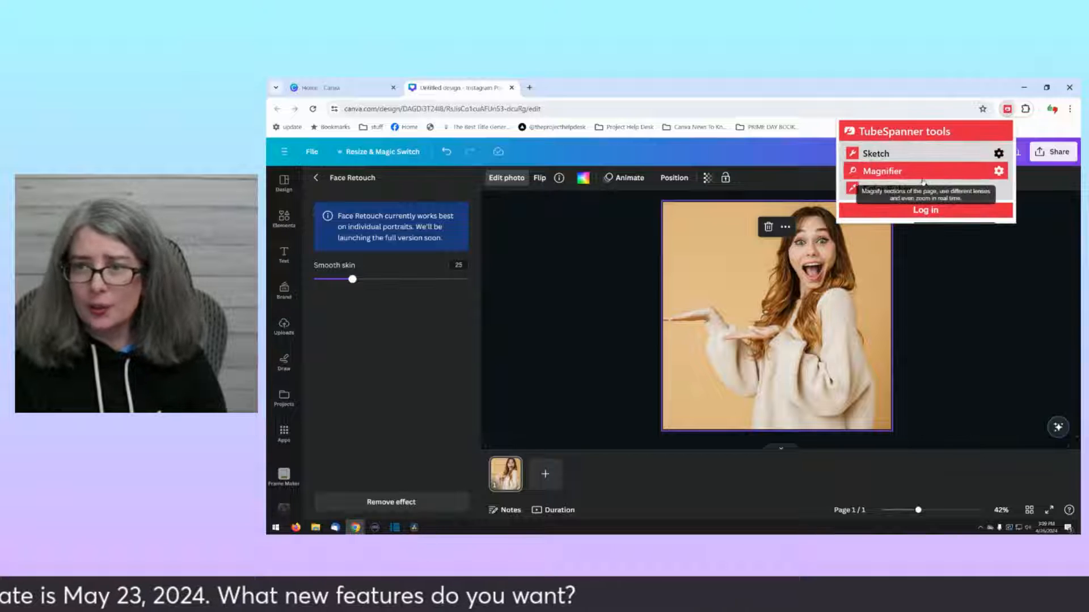
pyautogui.click(922, 170)
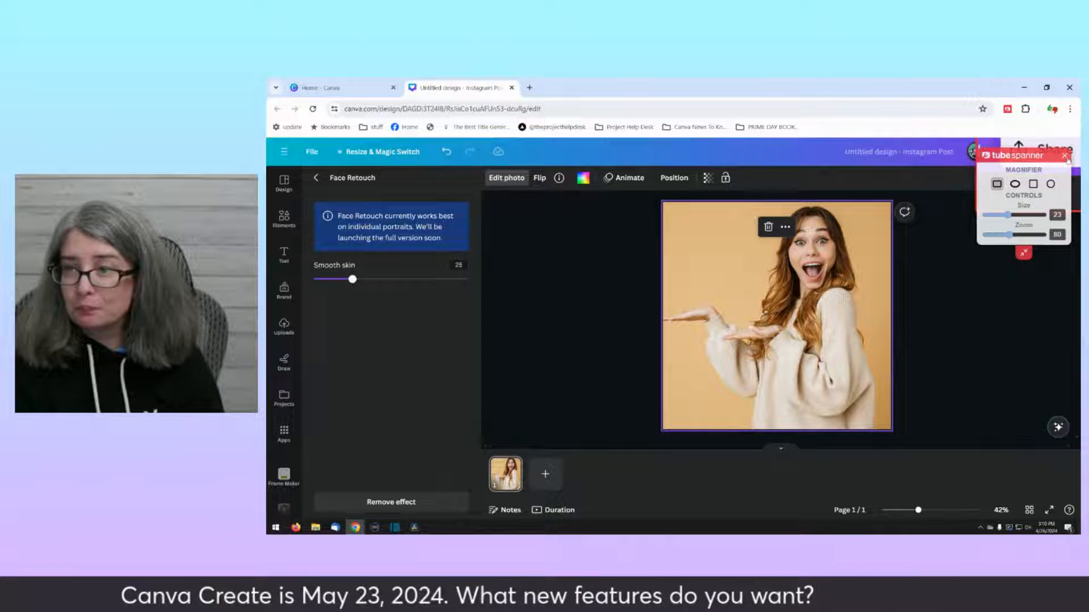
pyautogui.click(1064, 155)
# Step: Set the Face Retouch Smooth skin strength to 100 and examine the woman's face up close
pyautogui.moveTo(353, 279); pyautogui.dragTo(472, 281)
pyautogui.moveTo(920, 512); pyautogui.dragTo(947, 511)
pyautogui.scroll(5, 923, 373)
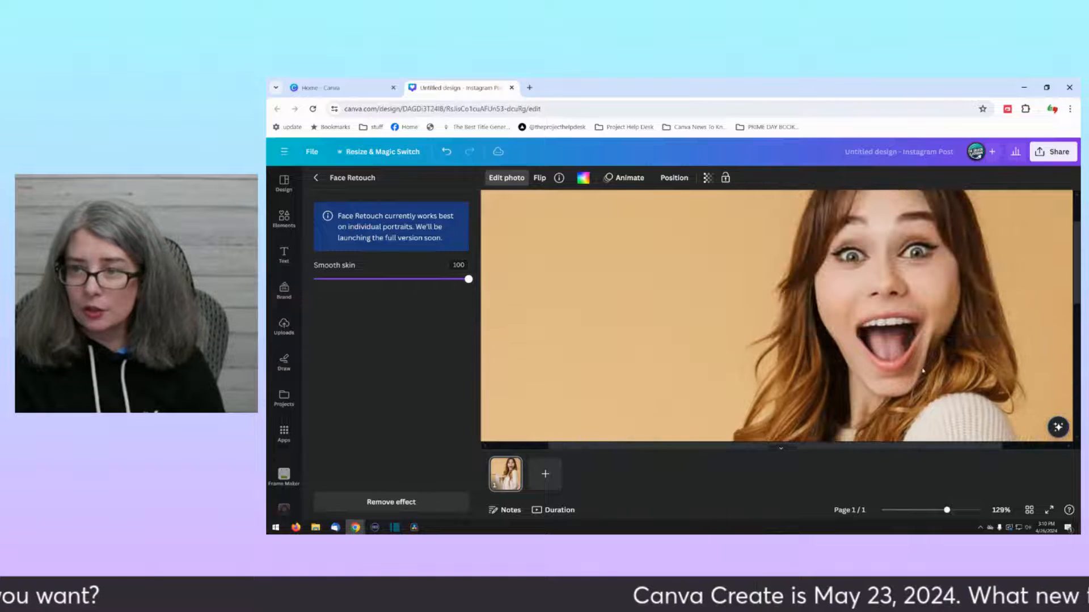
# Step: Set the Smooth skin strength to 30 and leave the photo editing options
pyautogui.moveTo(468, 283); pyautogui.dragTo(361, 286)
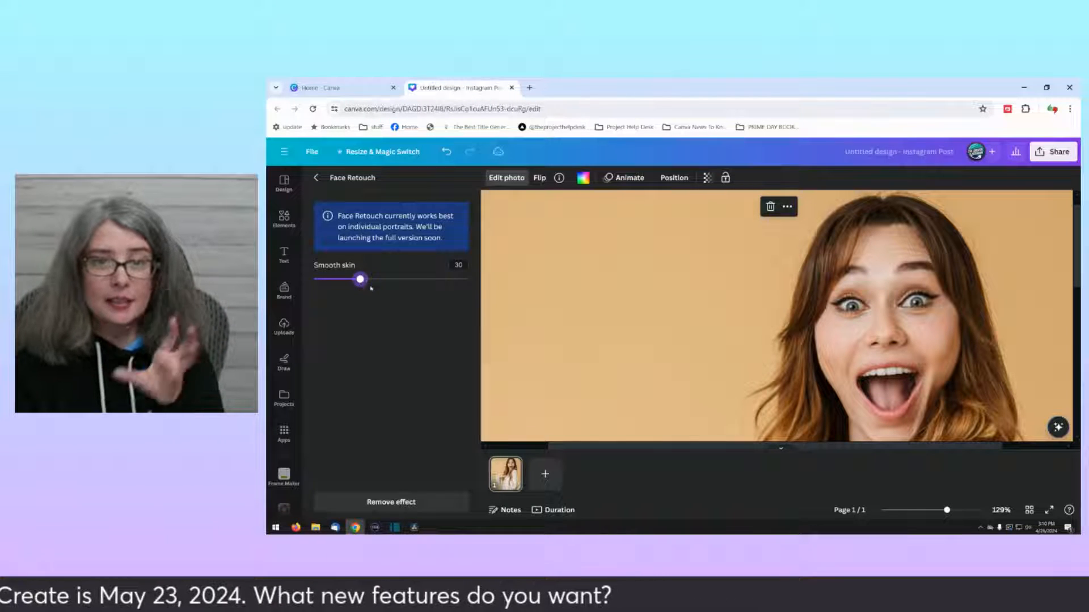
pyautogui.click(316, 180)
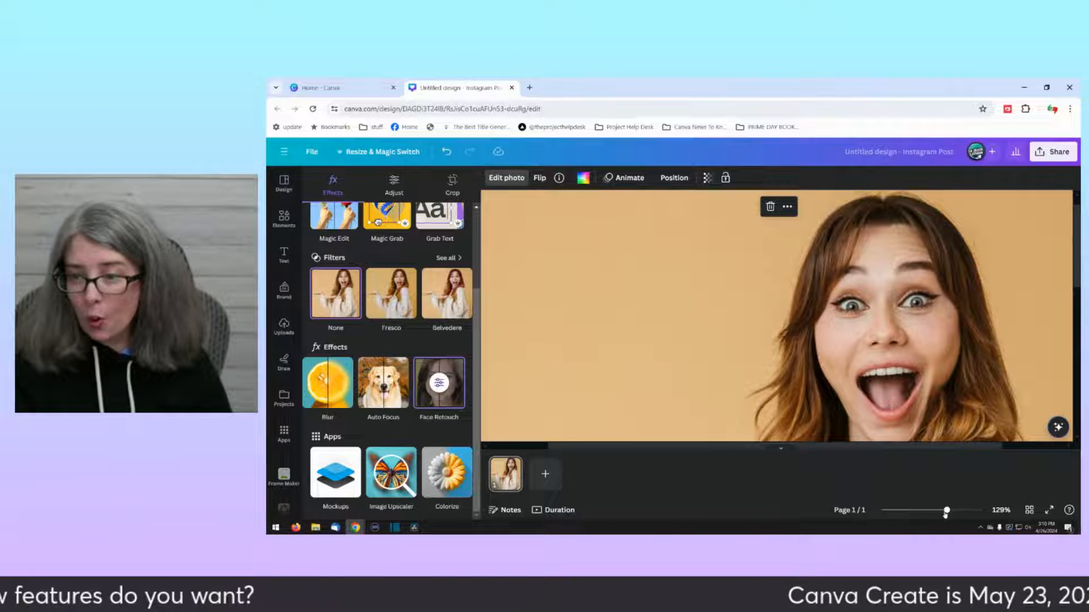
pyautogui.moveTo(947, 510); pyautogui.dragTo(918, 510)
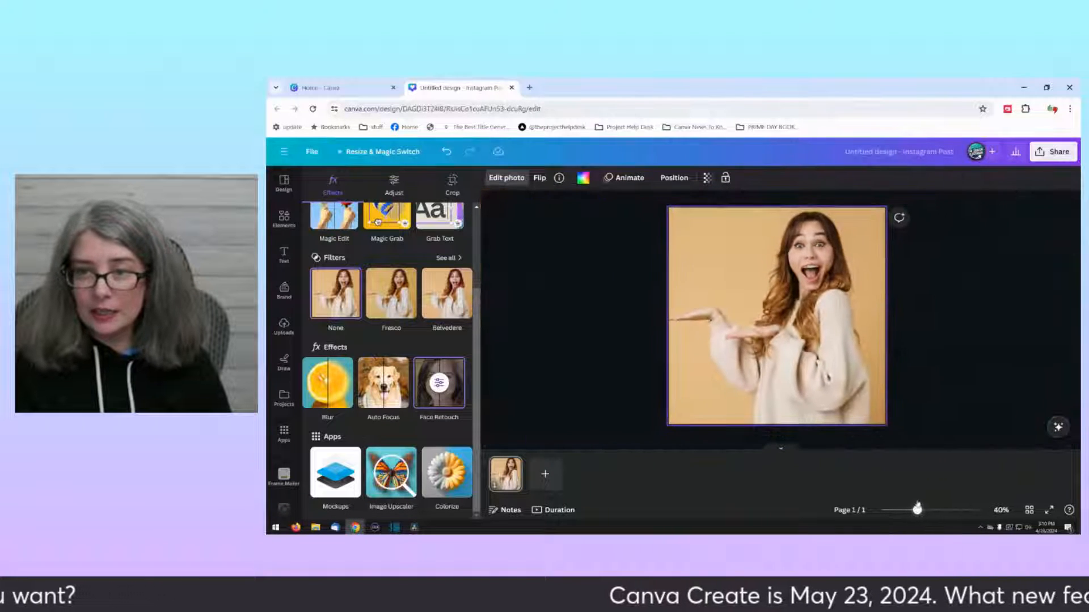
pyautogui.click(925, 375)
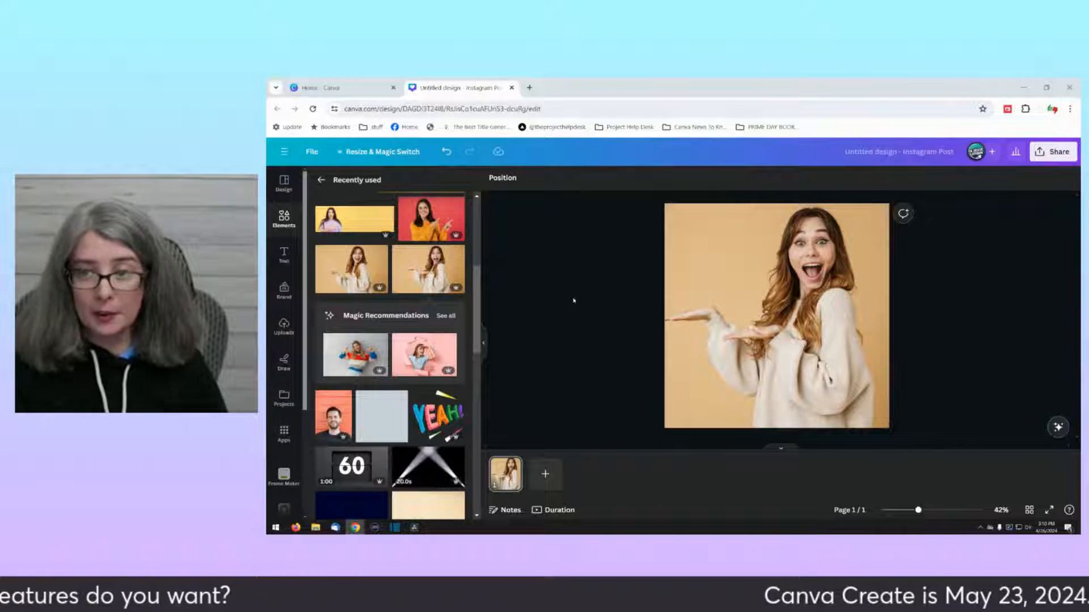
# Step: Delete the background photo and apply the recently used Modern Brown Quote Instagram Post template to the page
pyautogui.click(763, 293)
pyautogui.press('Delete')
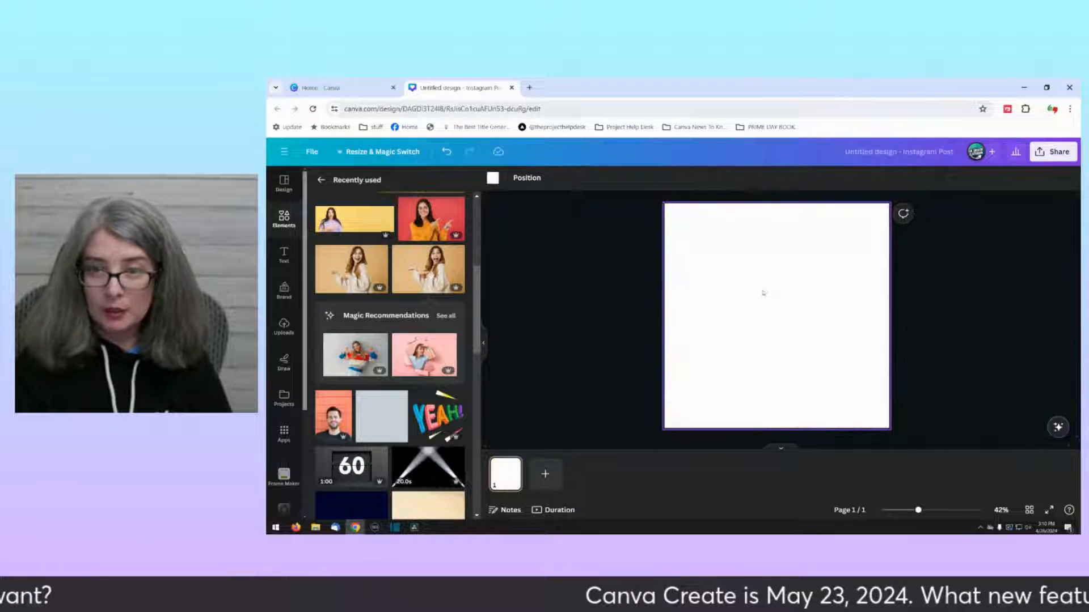
pyautogui.click(284, 184)
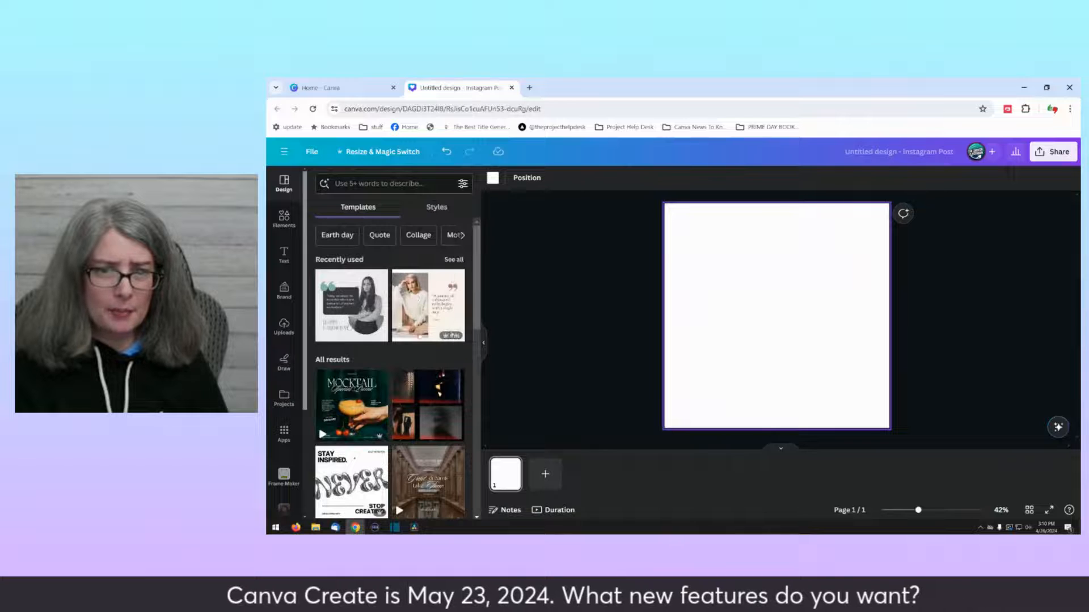
pyautogui.click(426, 320)
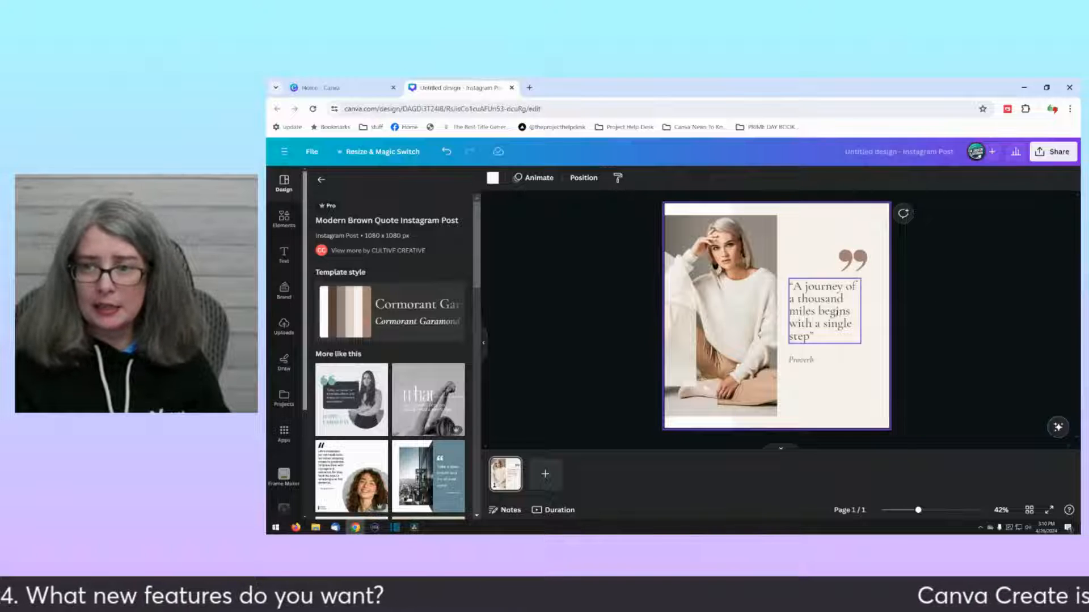
# Step: Open the text animation options for the "A journey of a thousand miles" quote
pyautogui.click(822, 311)
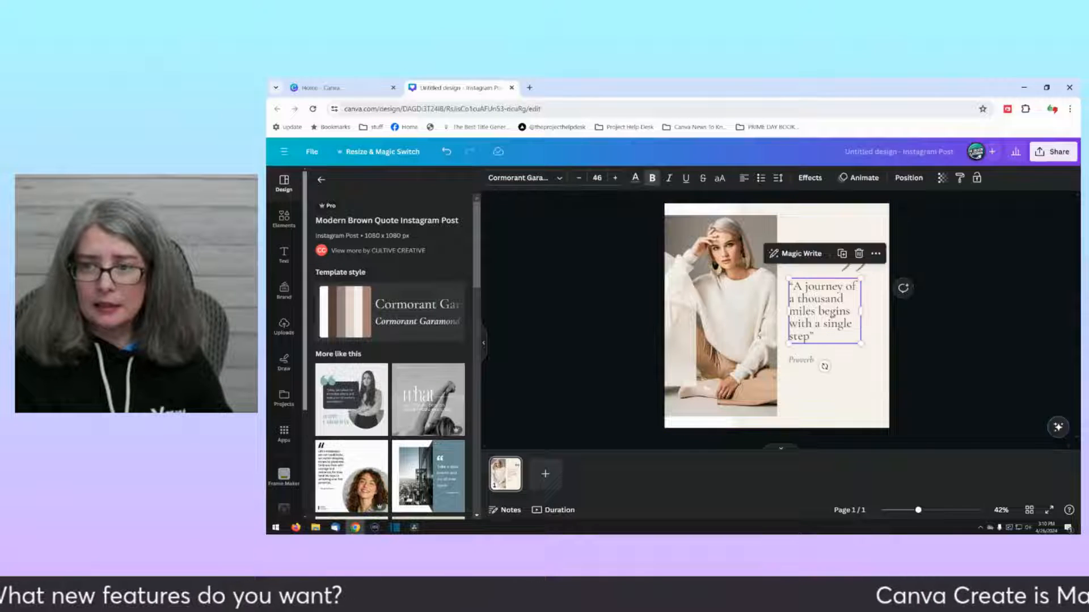
pyautogui.click(865, 178)
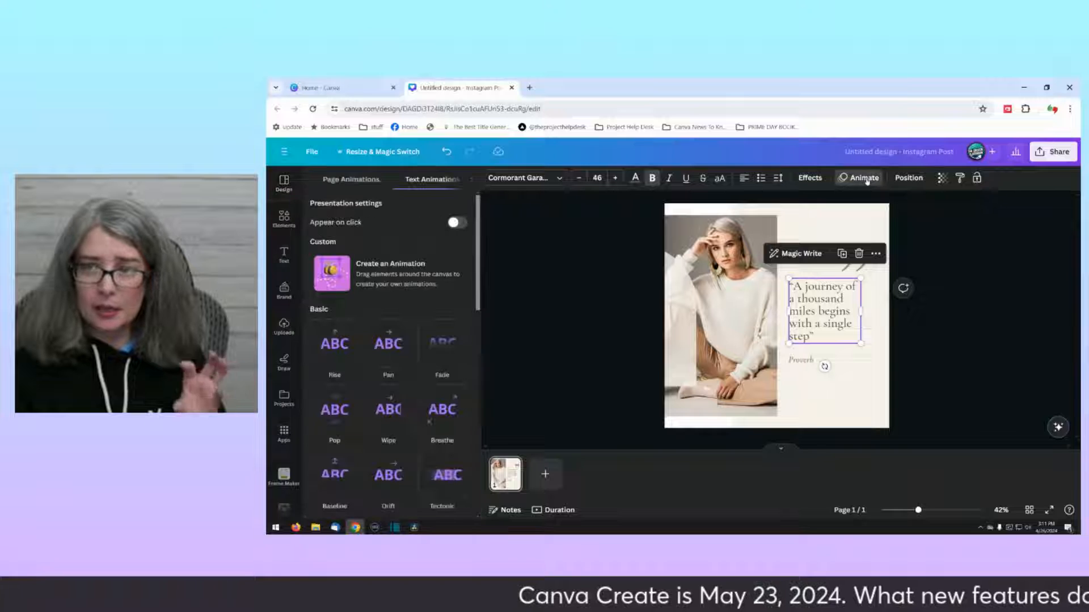
# Step: Magnify the text animation options with the TubeSpanner Magnifier and close it
pyautogui.click(1008, 112)
pyautogui.click(946, 177)
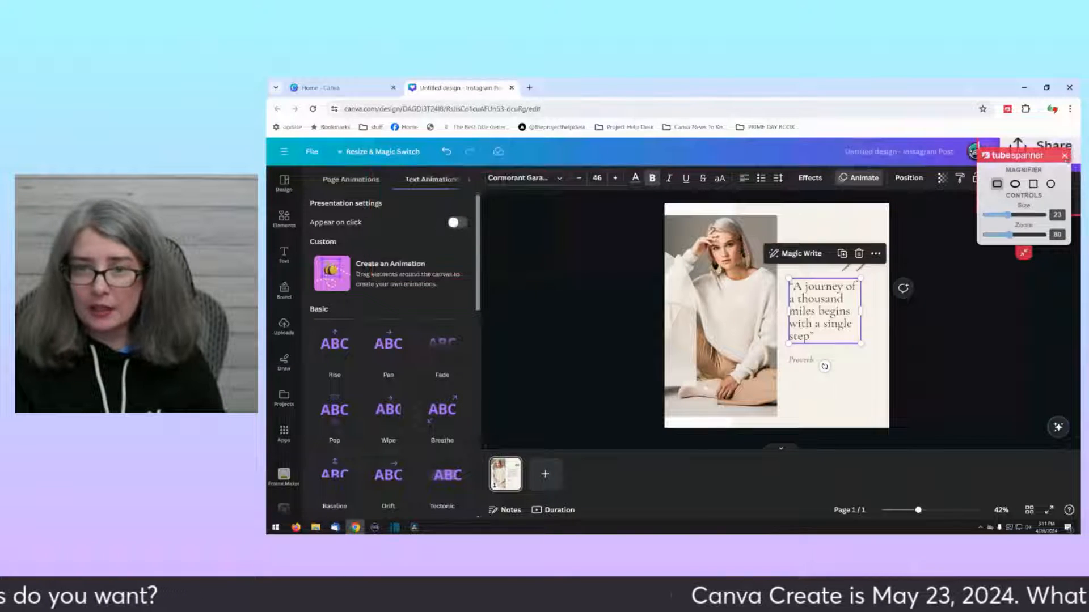
pyautogui.click(1064, 155)
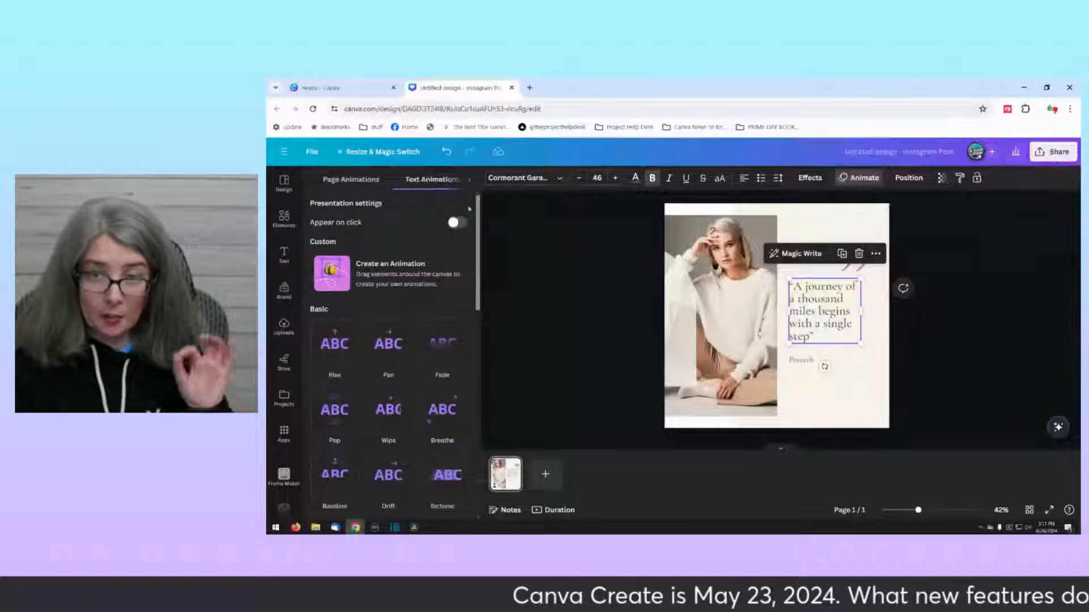
# Step: Make the quote text appear on click and apply the Typewriter animation to it
pyautogui.click(457, 222)
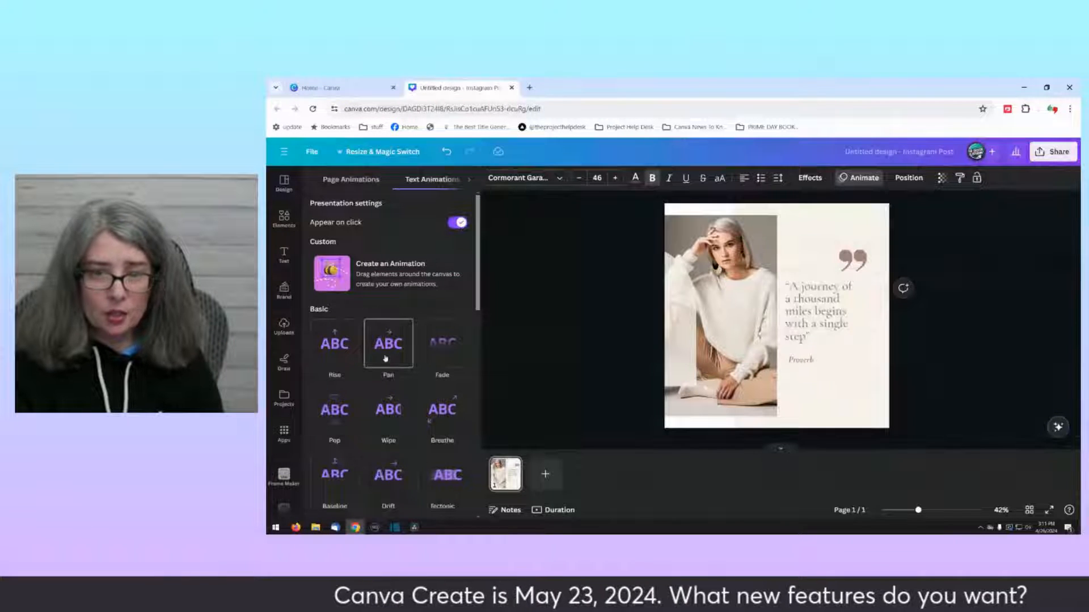
pyautogui.scroll(-2, 363, 363)
pyautogui.scroll(-2, 334, 369)
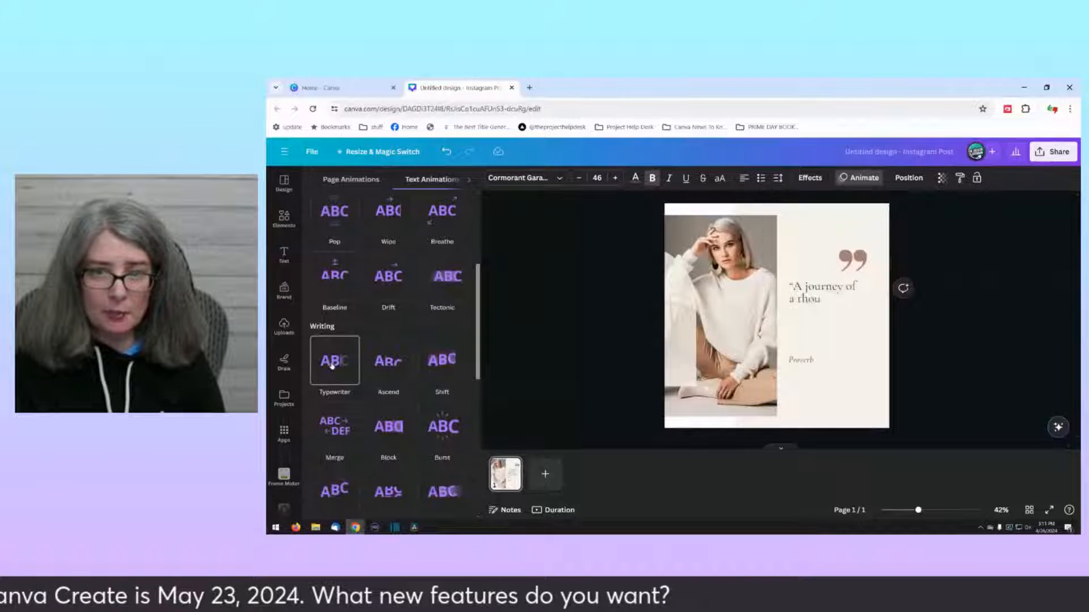
pyautogui.click(333, 363)
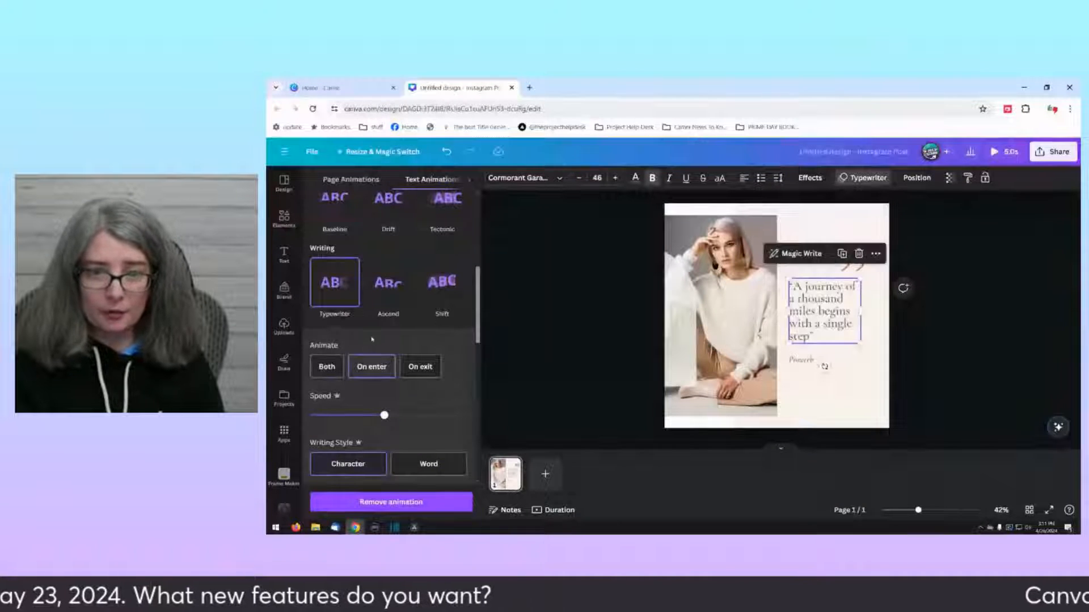
# Step: Present the design full screen to preview the quote's on-click animation, and exit the presentation
pyautogui.click(575, 352)
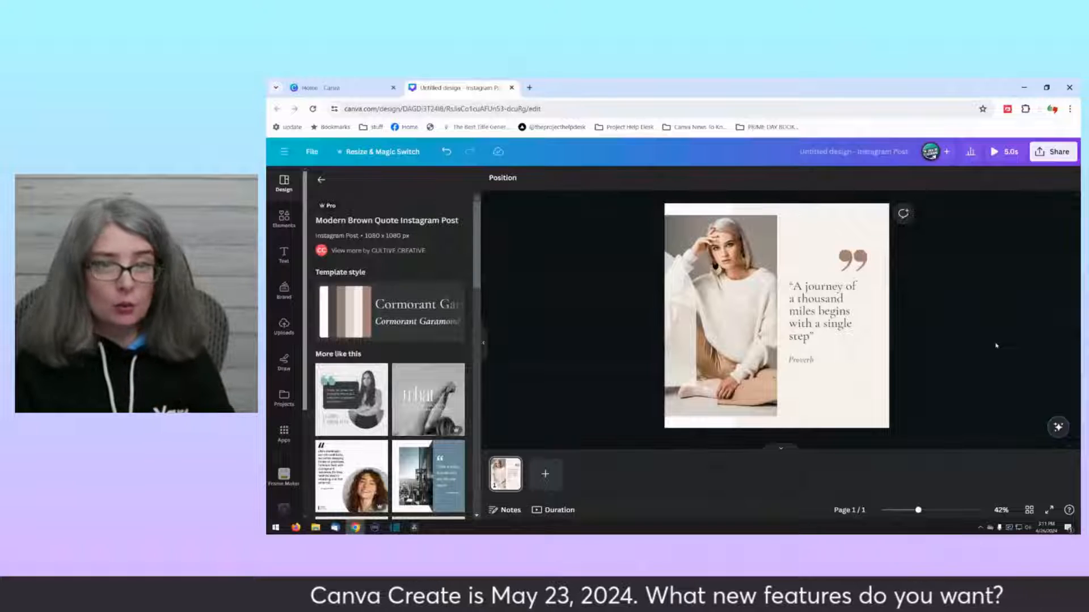
pyautogui.click(1048, 152)
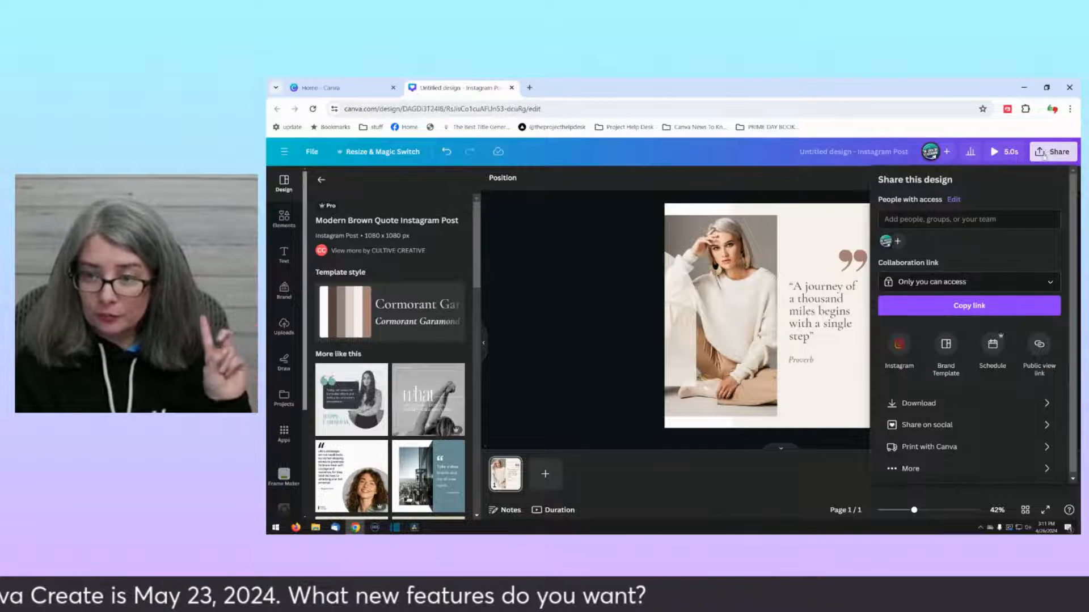
pyautogui.click(933, 467)
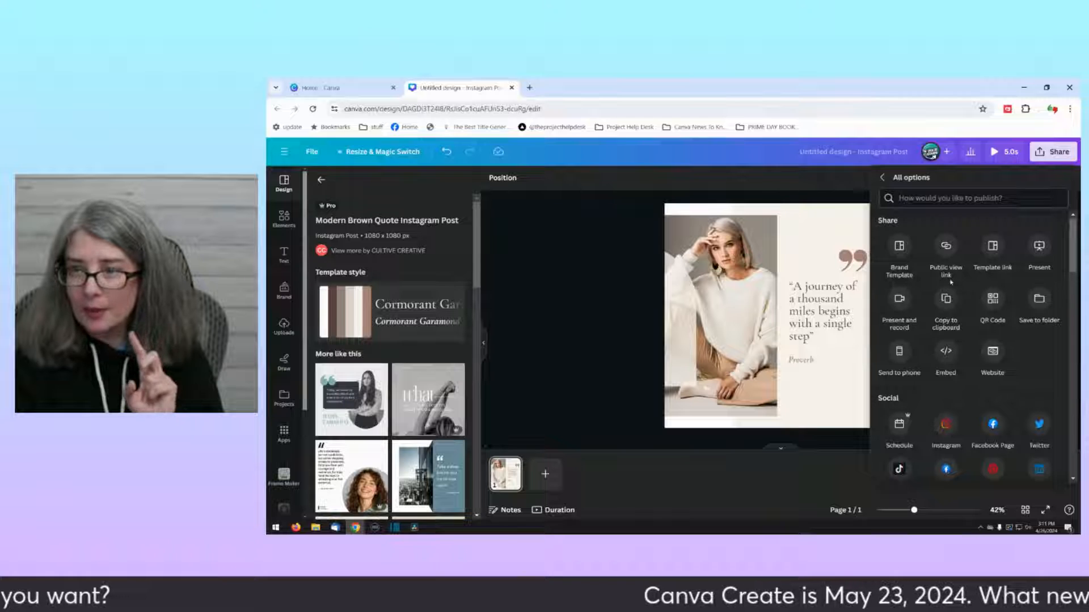
pyautogui.click(1041, 255)
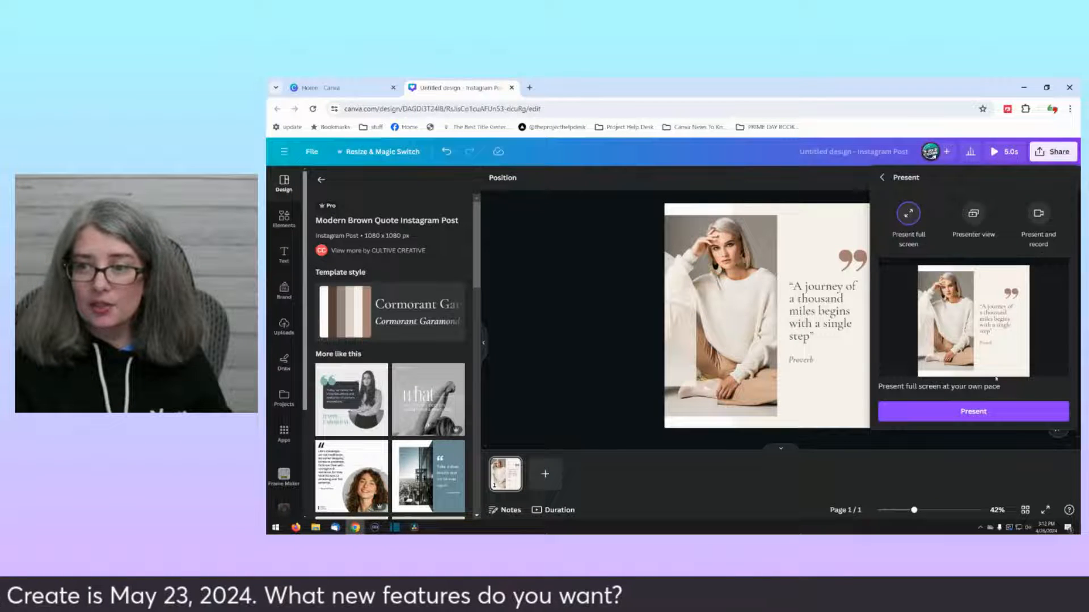
pyautogui.click(971, 414)
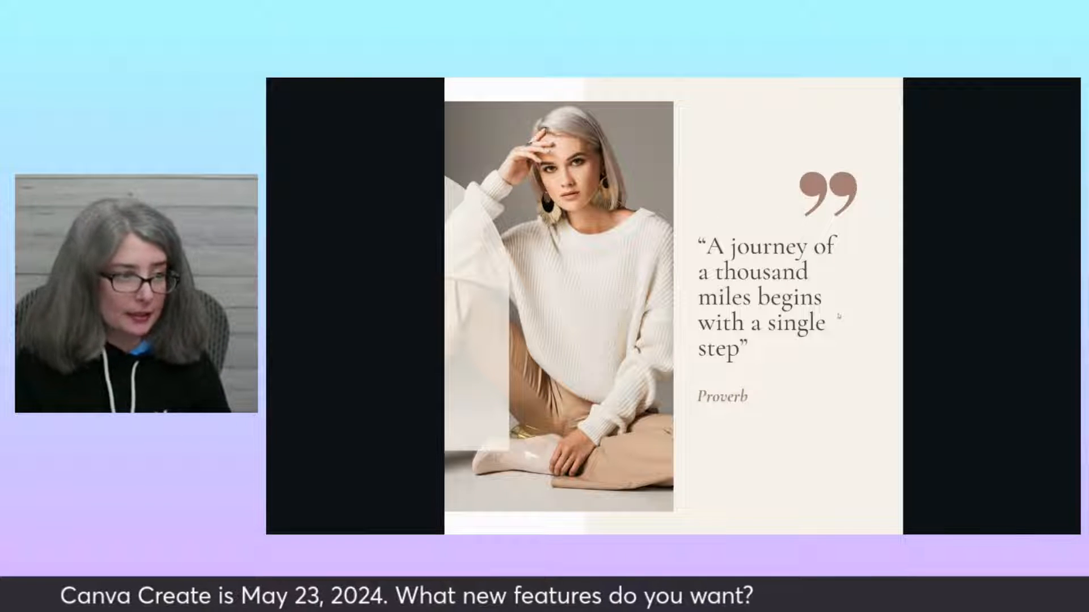
pyautogui.press('d')
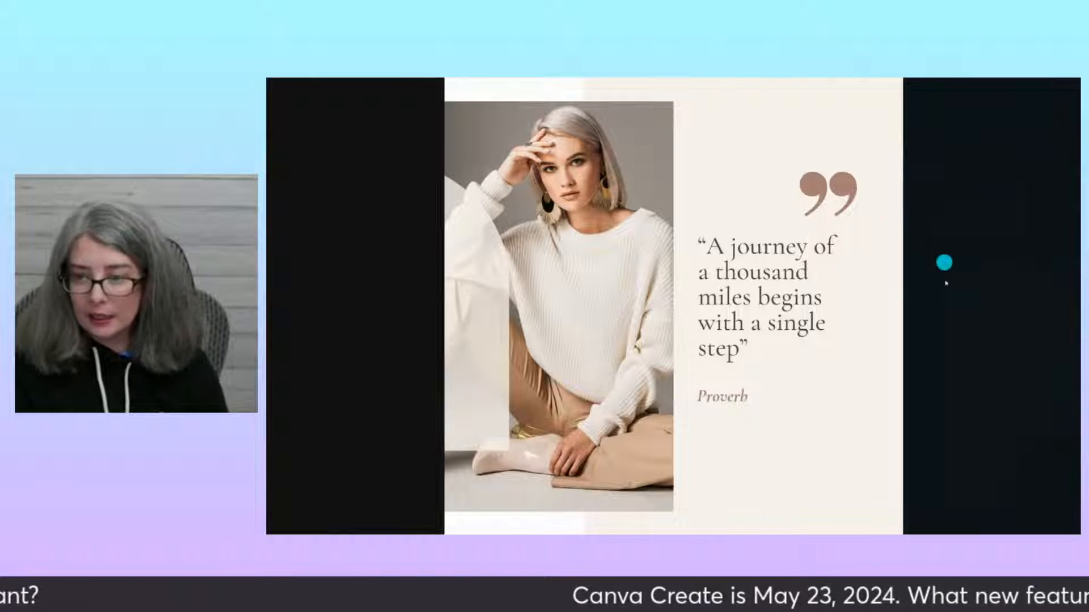
pyautogui.moveTo(1016, 524)
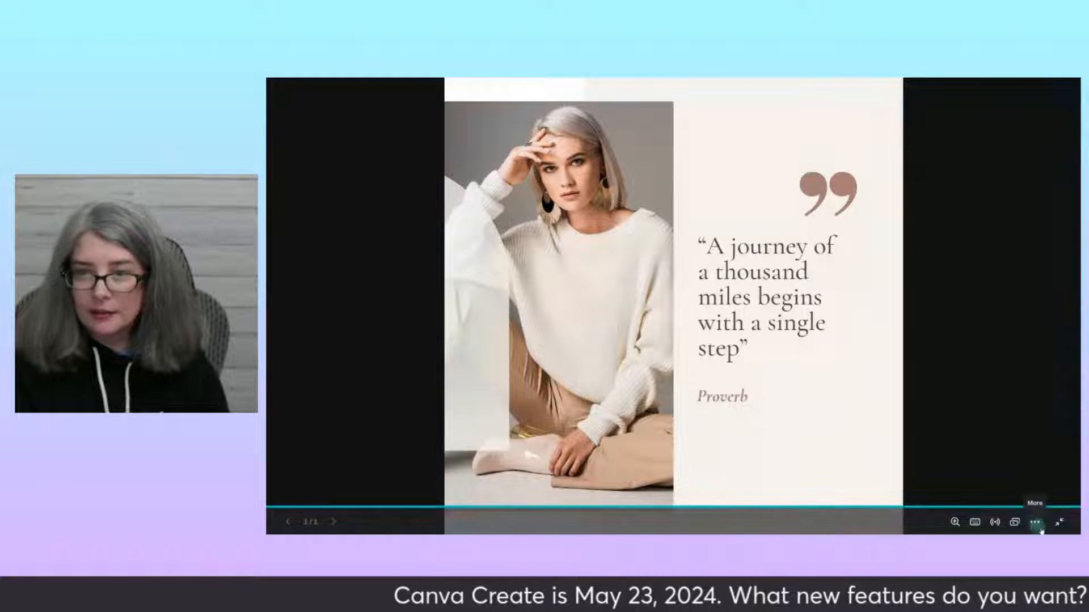
pyautogui.click(1058, 524)
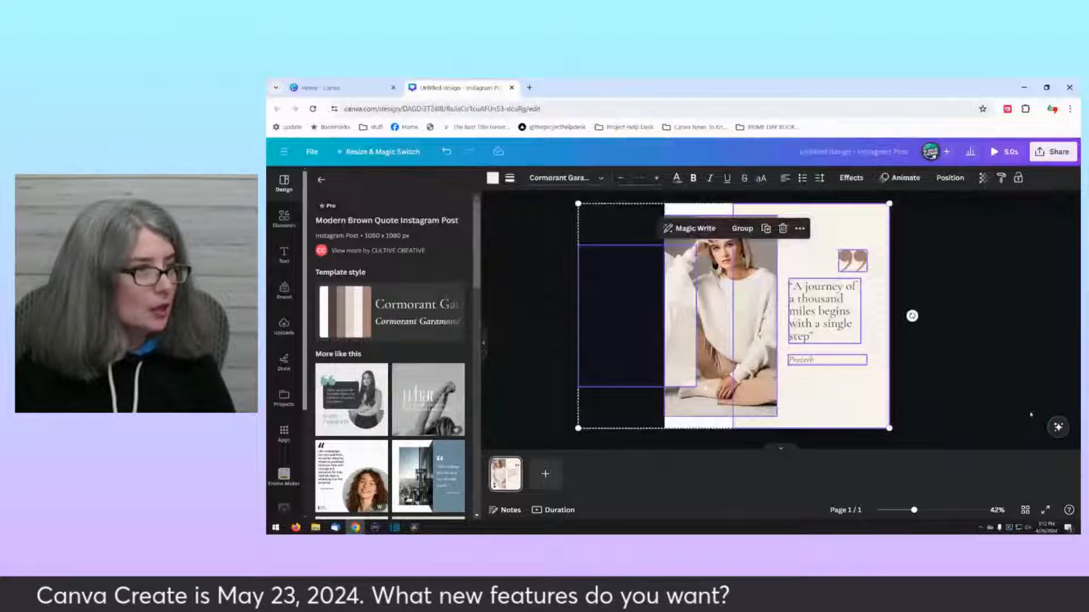
# Step: Clear all elements from the page, search the apps for Gradient Generator and open it
pyautogui.press('Delete')
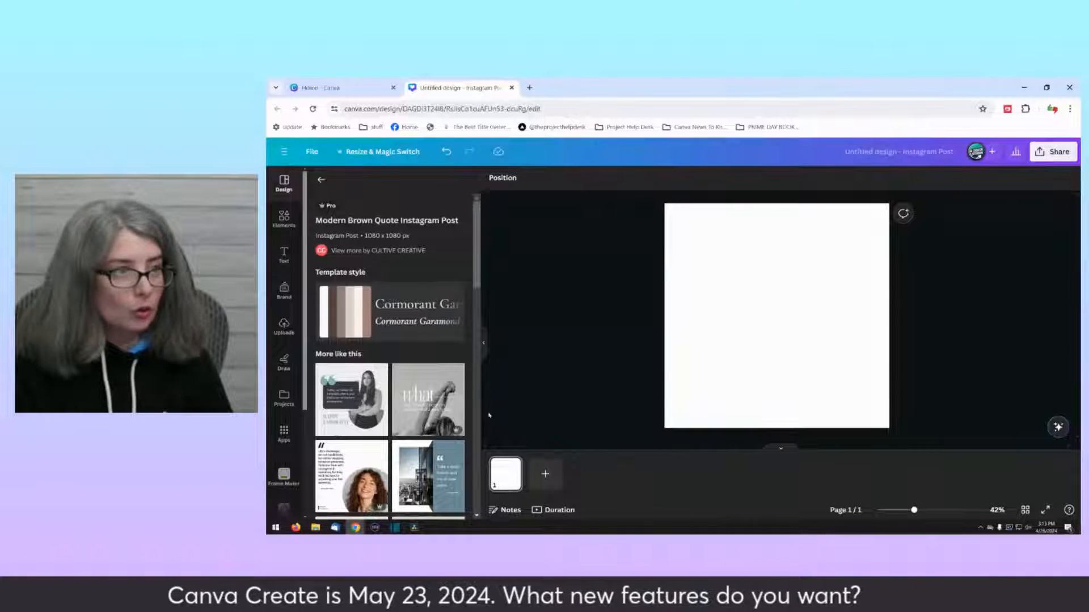
pyautogui.click(285, 435)
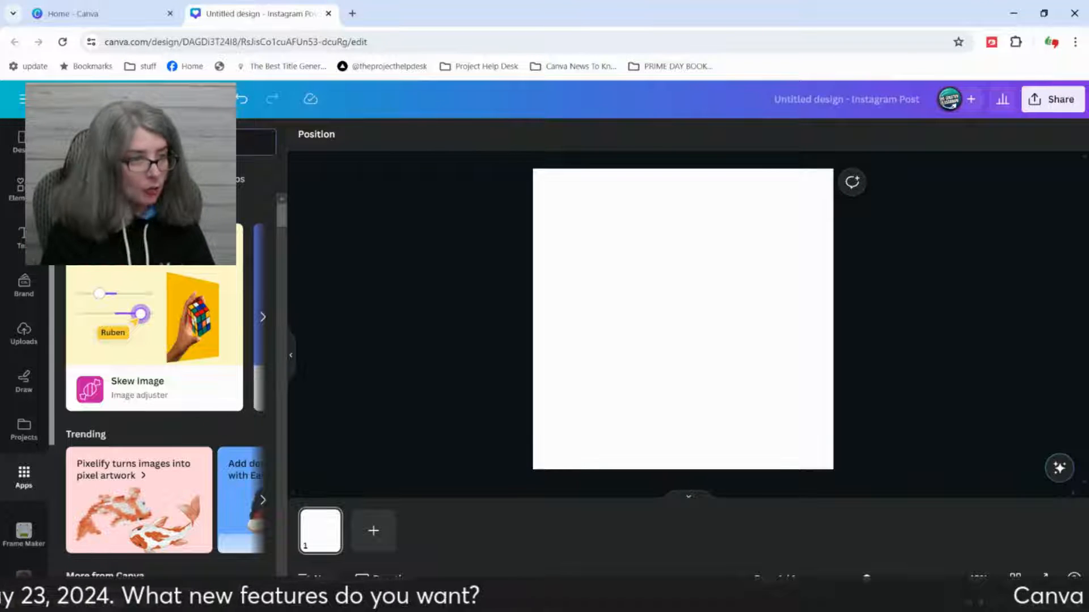
pyautogui.write('gr')
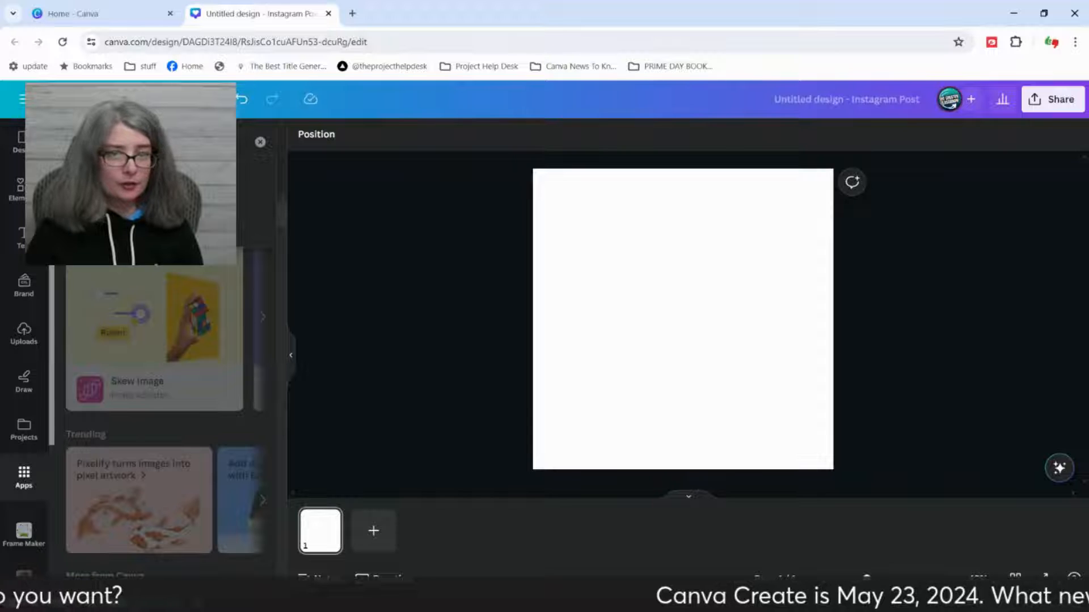
pyautogui.click(164, 196)
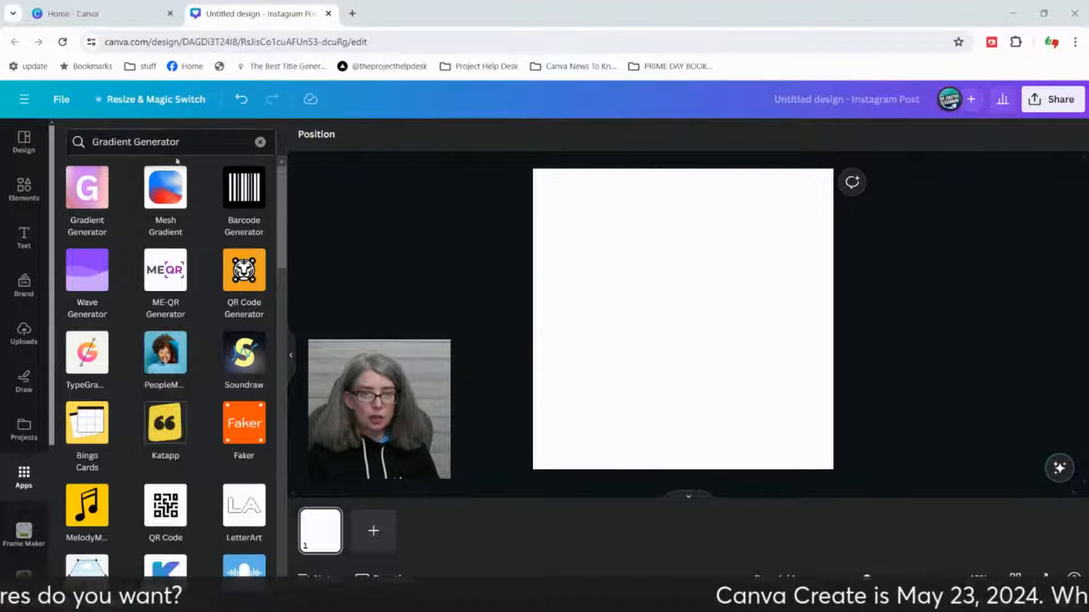
pyautogui.click(87, 200)
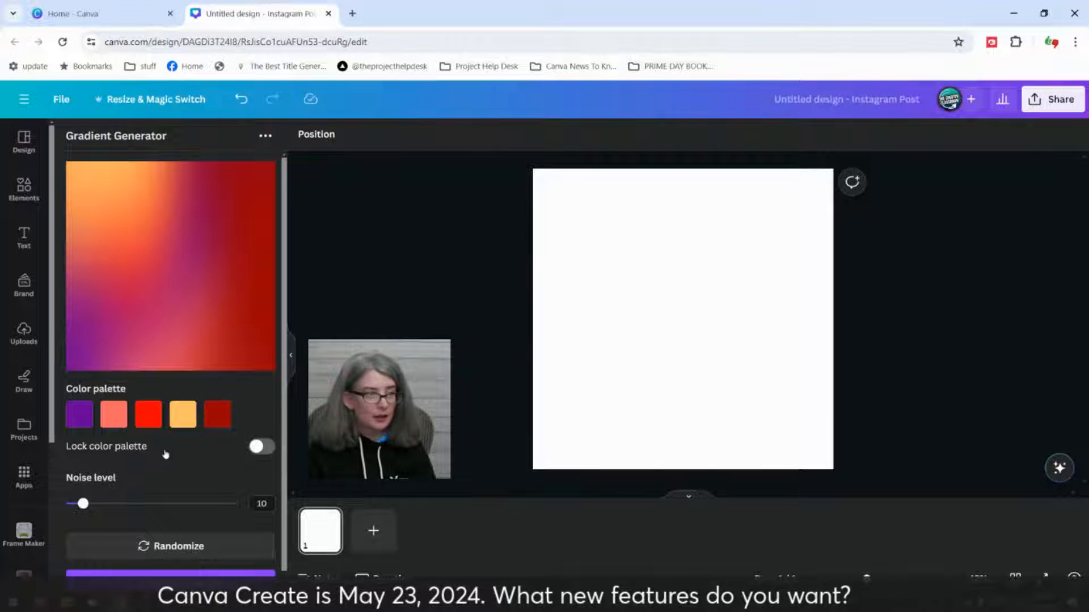
# Step: Randomize the Gradient Generator's colors three times to get a pastel palette with cream, purple, orange, pale pink and coral
pyautogui.scroll(-1, 163, 460)
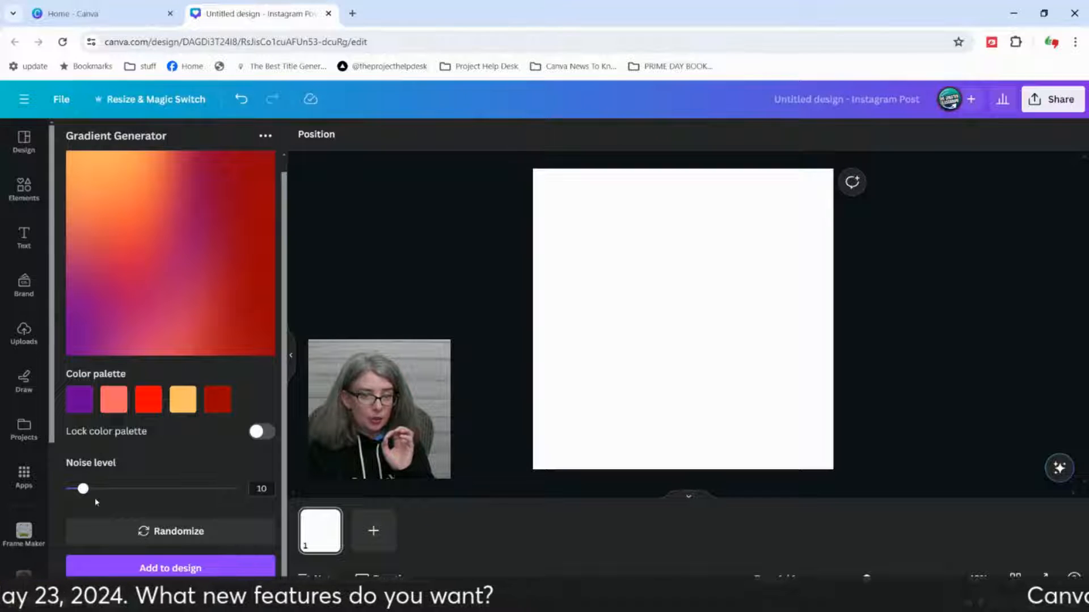
pyautogui.click(168, 536)
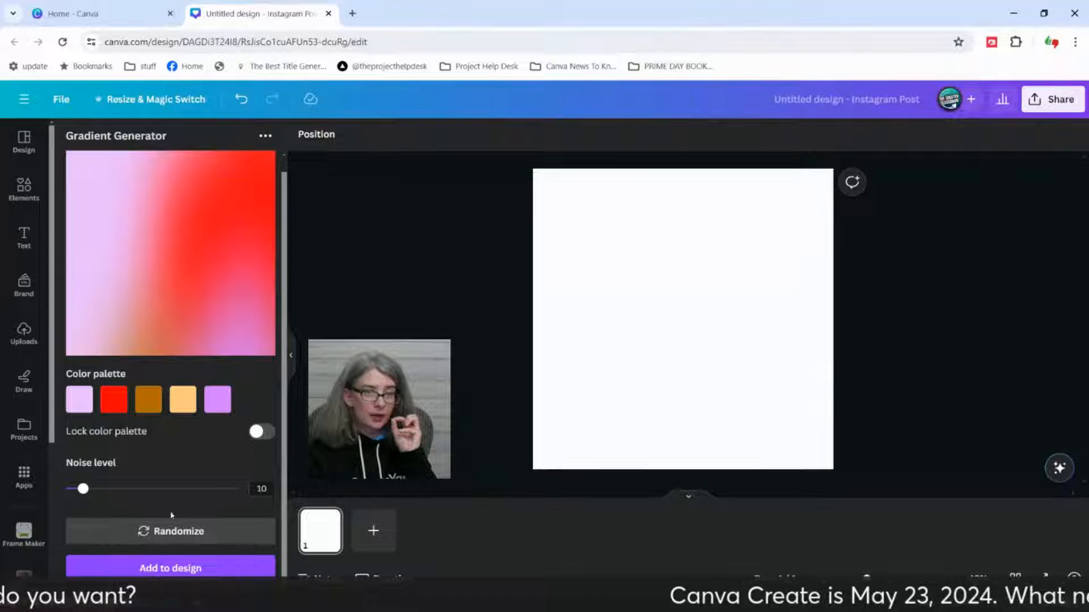
pyautogui.click(182, 530)
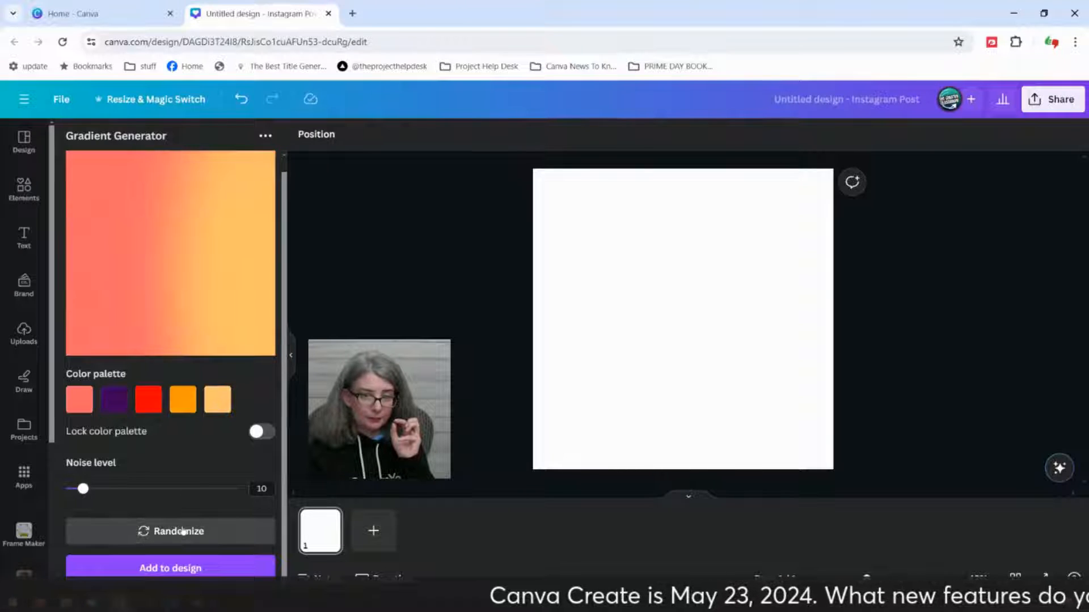
pyautogui.click(183, 532)
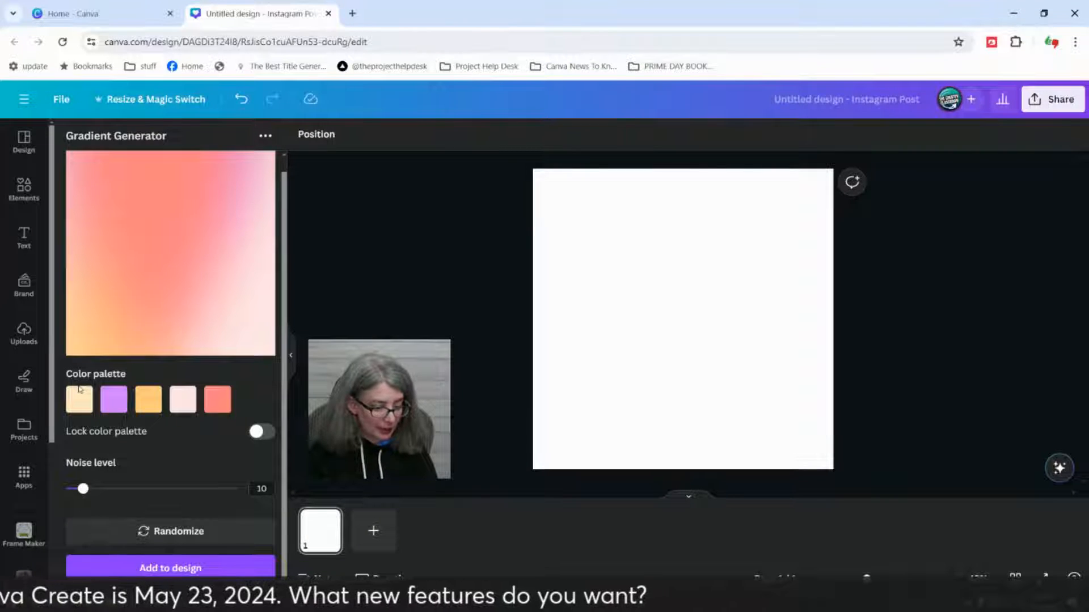
# Step: Capture a screenshot of the generator's color palette, paste it onto the page and place it in the page's upper-left area
pyautogui.press('super+shift+s')
pyautogui.moveTo(65, 364); pyautogui.dragTo(239, 419)
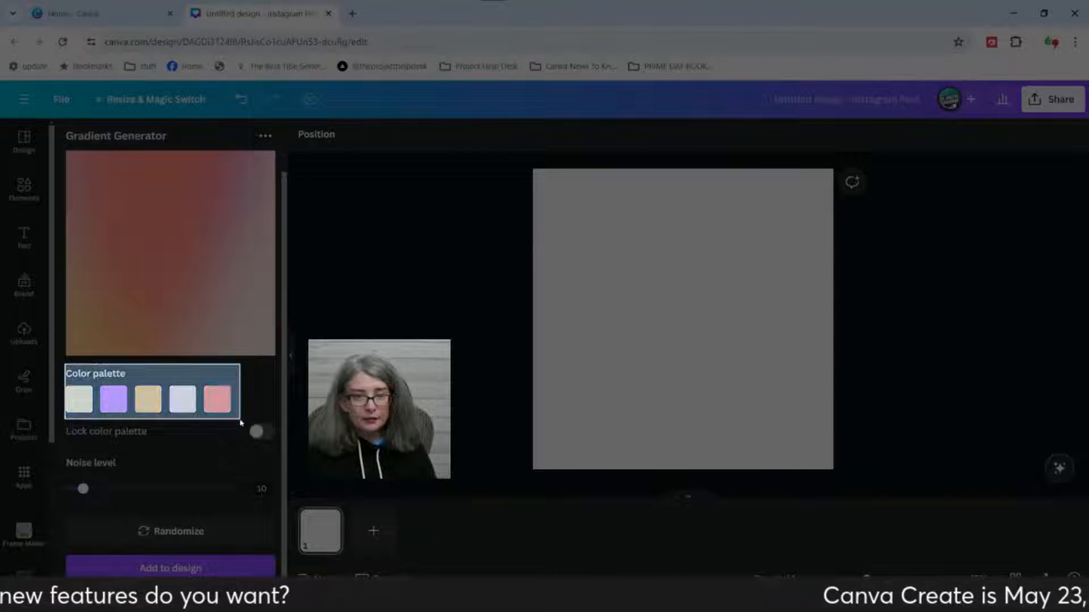
pyautogui.click(616, 359)
pyautogui.hotkey('ctrl', 'v')
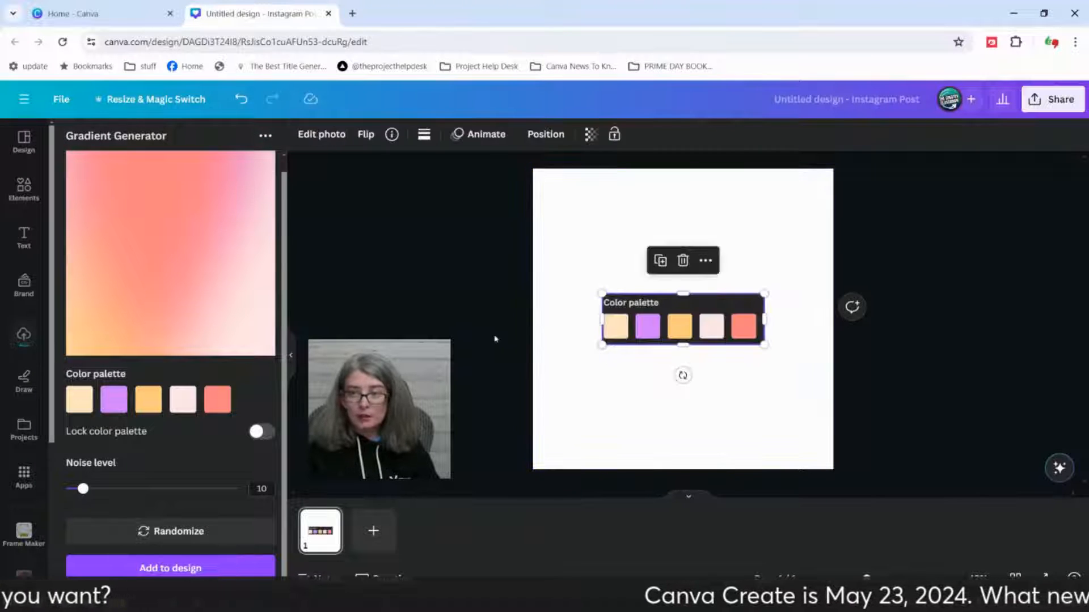
pyautogui.moveTo(666, 333); pyautogui.dragTo(615, 281)
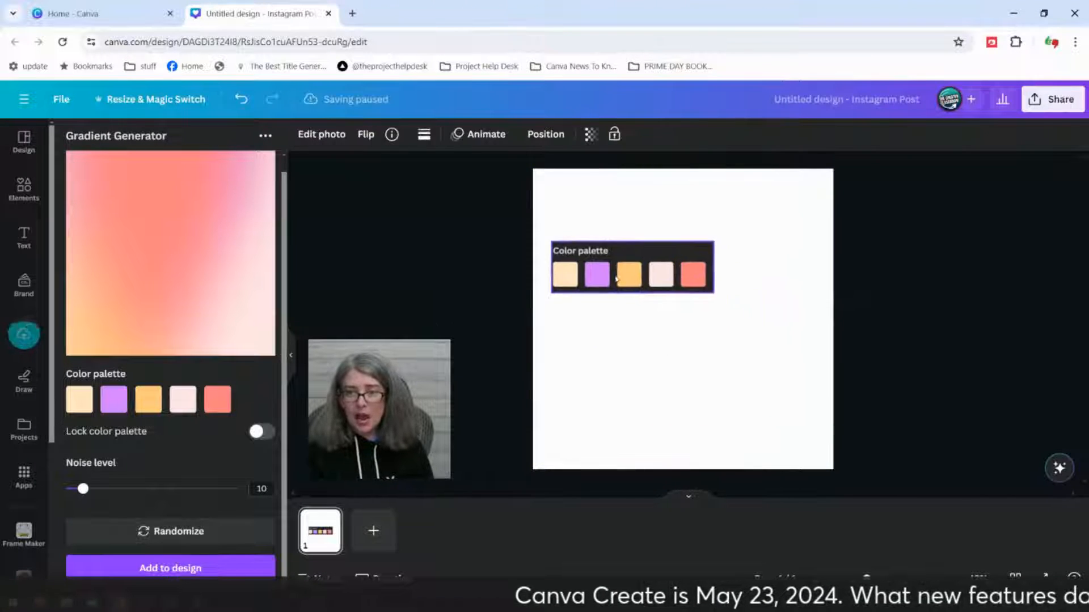
pyautogui.click(591, 356)
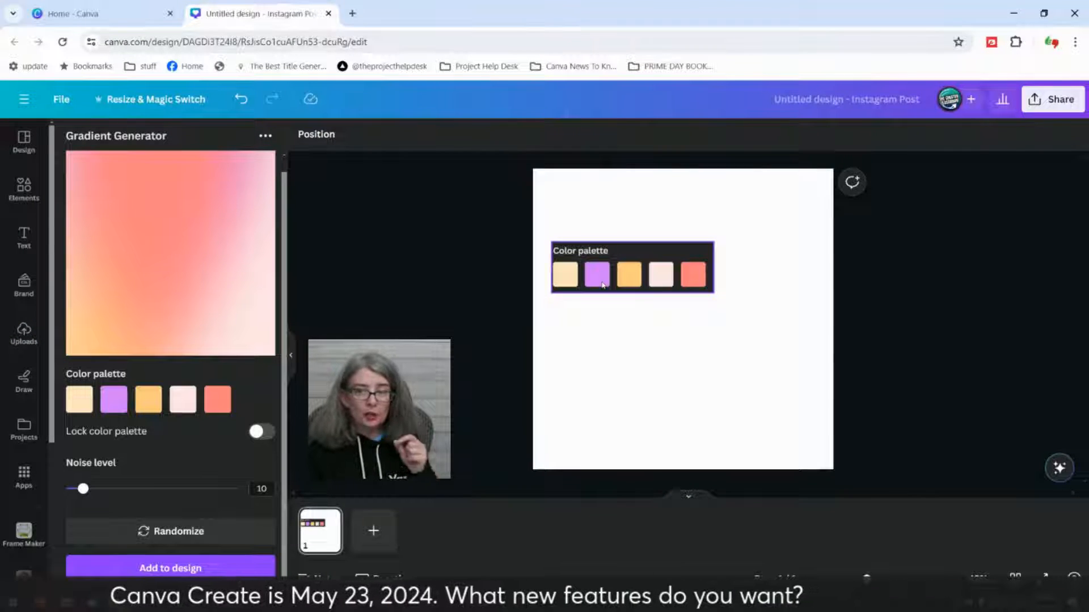
pyautogui.click(599, 310)
pyautogui.click(605, 266)
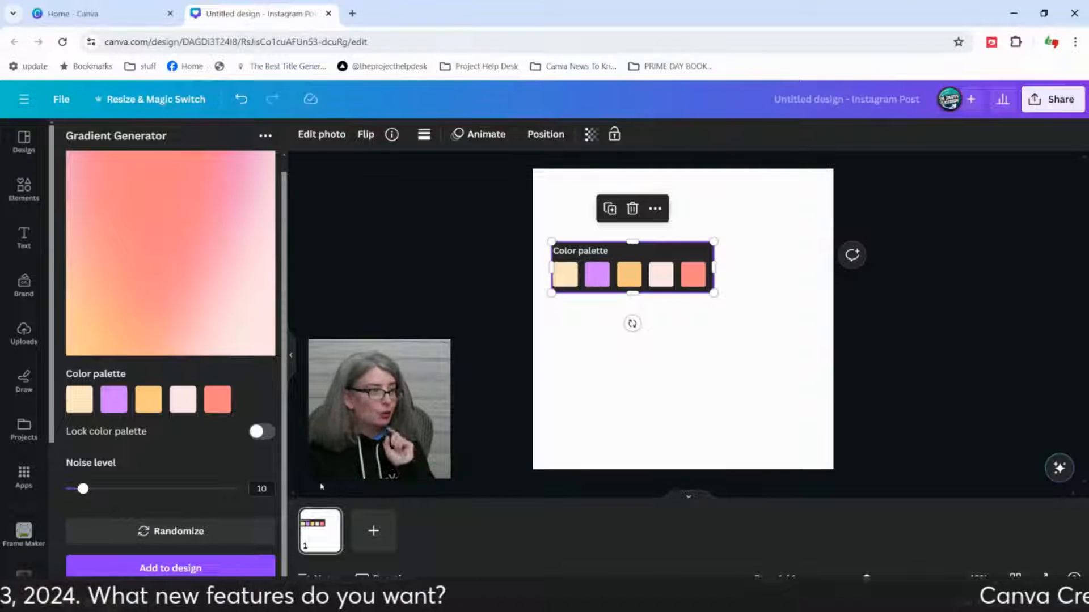
# Step: With the color palette locked and the noise level set to 35, randomize the gradient and place it below the palette image
pyautogui.click(265, 436)
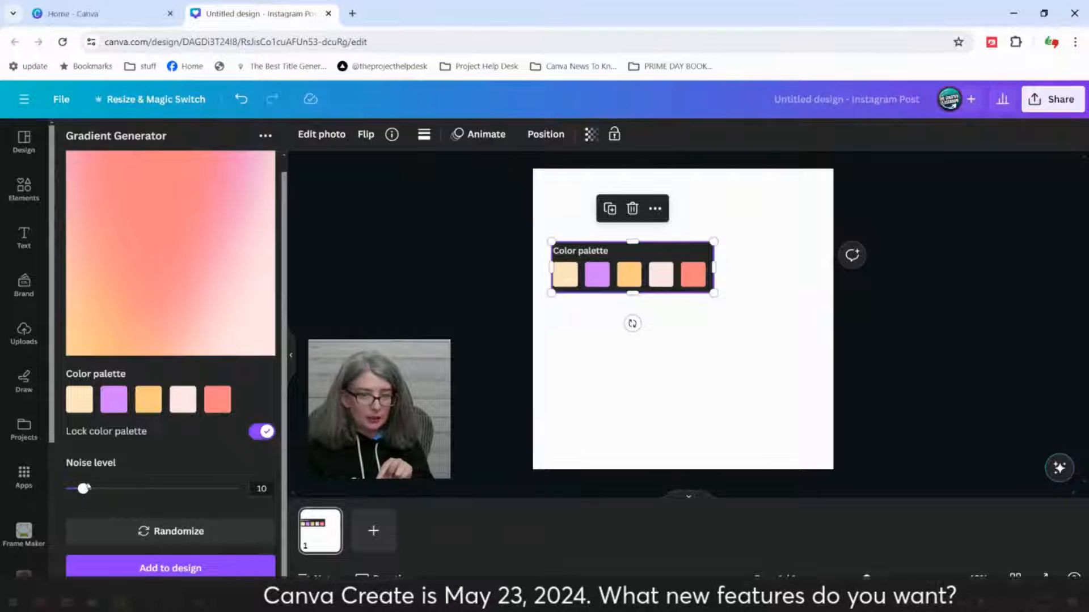
pyautogui.moveTo(85, 494); pyautogui.dragTo(126, 489)
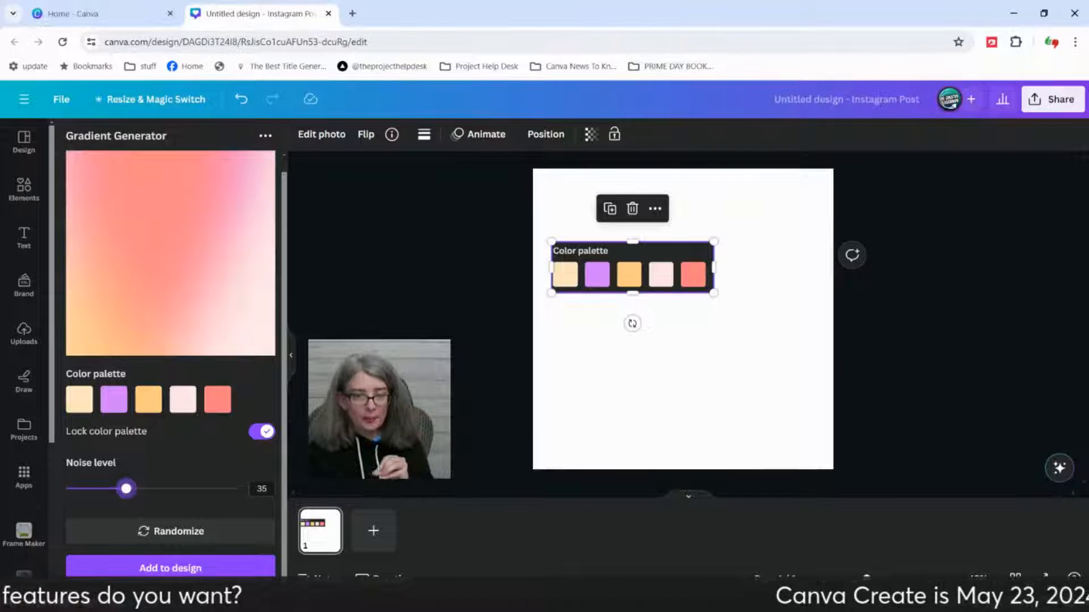
pyautogui.click(205, 533)
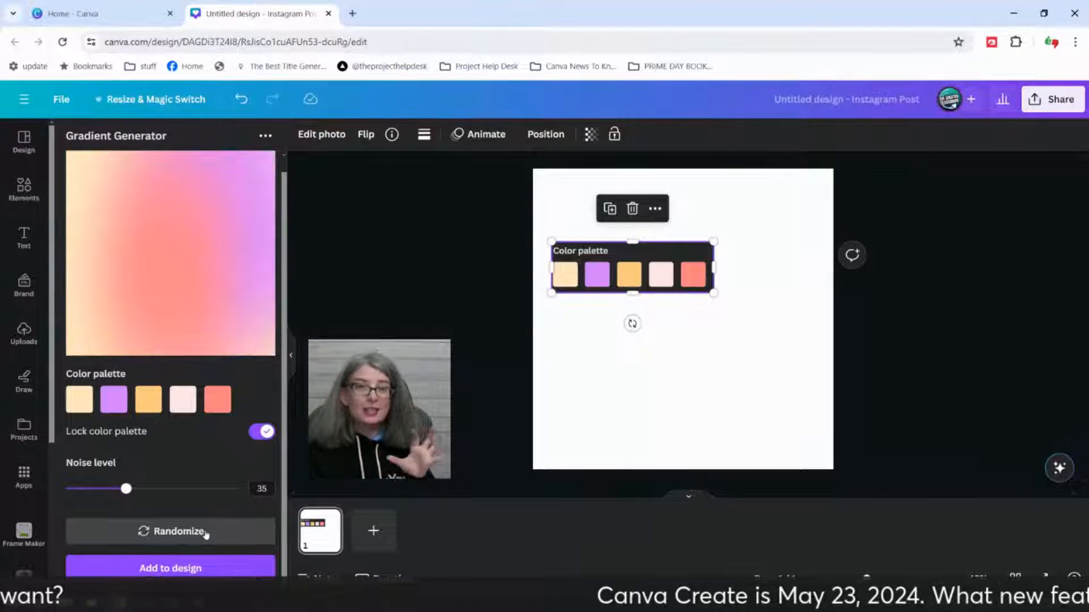
pyautogui.click(206, 533)
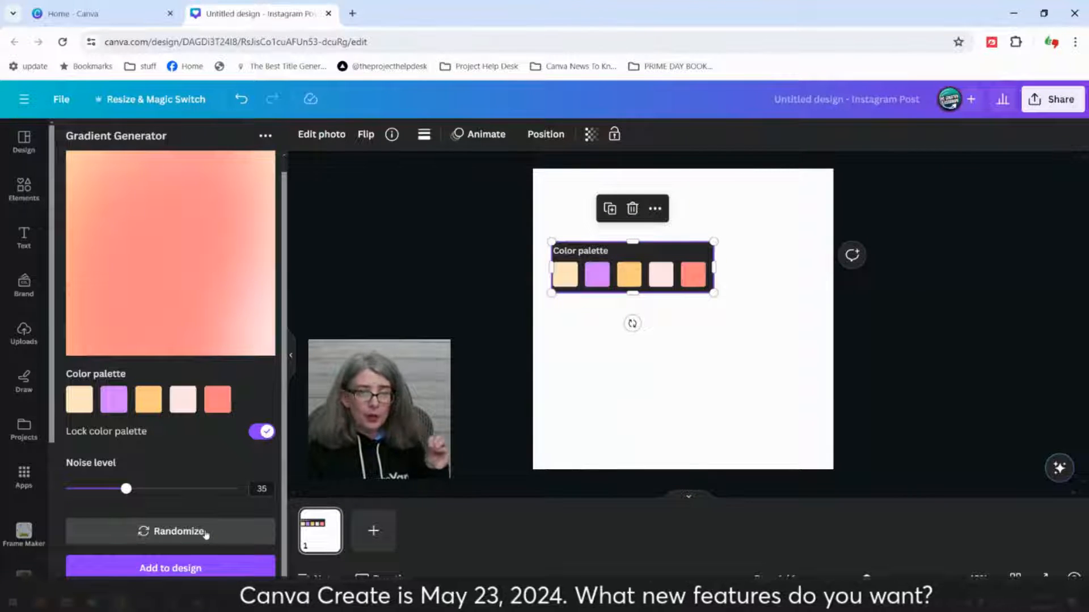
pyautogui.click(196, 571)
pyautogui.moveTo(572, 259); pyautogui.dragTo(590, 415)
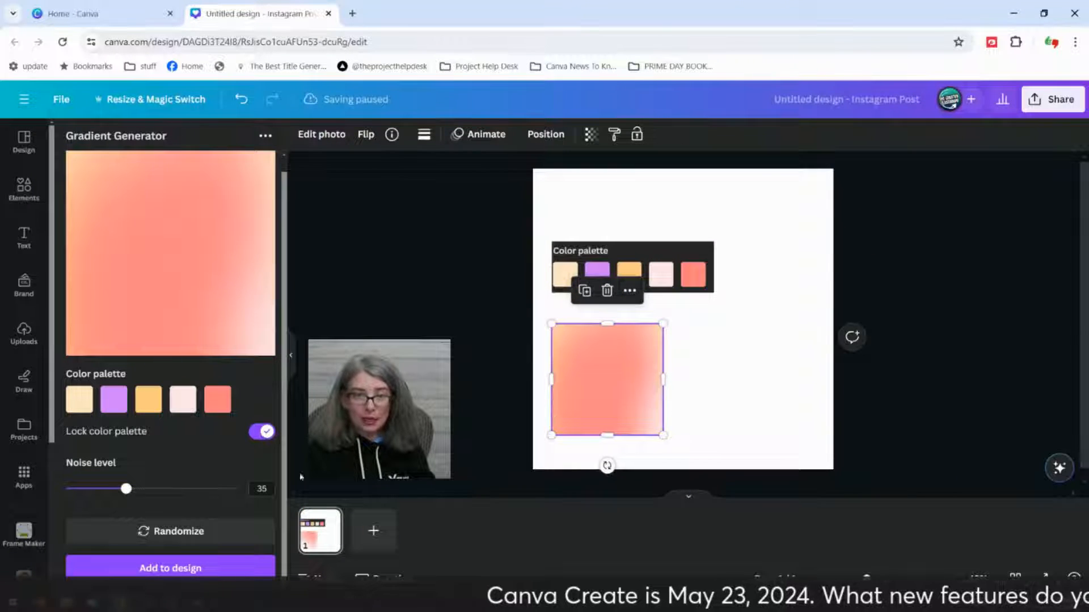
# Step: Randomize the gradient to a coral-to-cream blend, add it and reshape it into a thin full-width band near the page's bottom
pyautogui.click(183, 534)
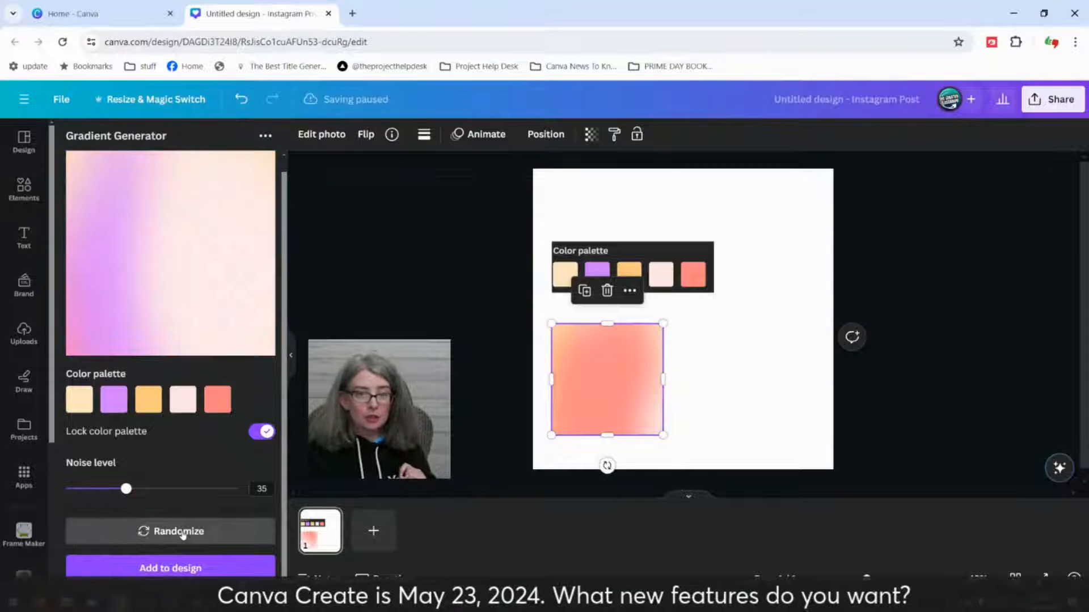
pyautogui.click(183, 534)
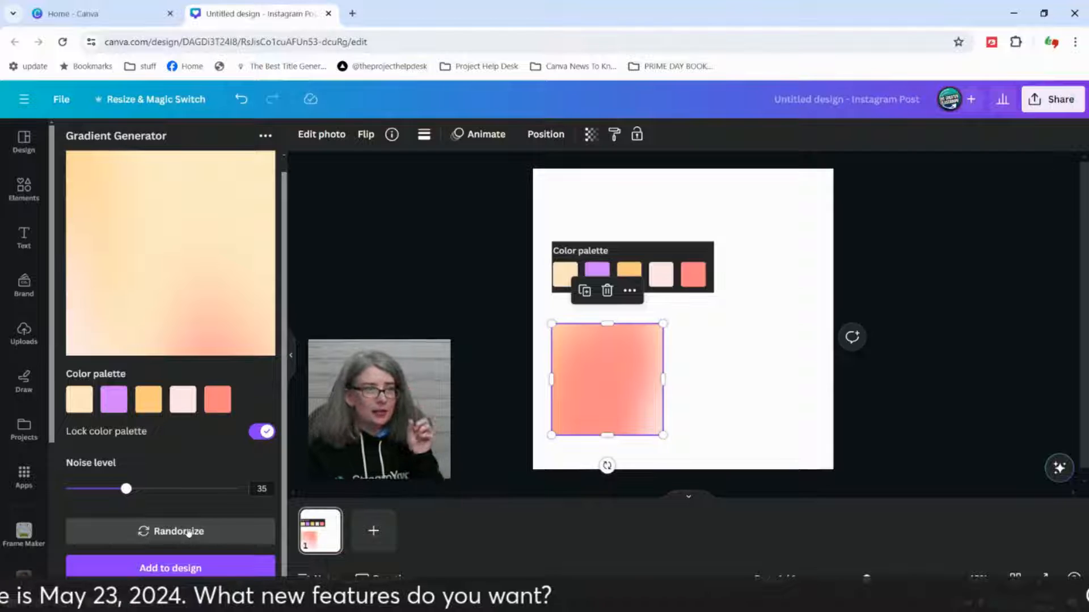
pyautogui.click(188, 534)
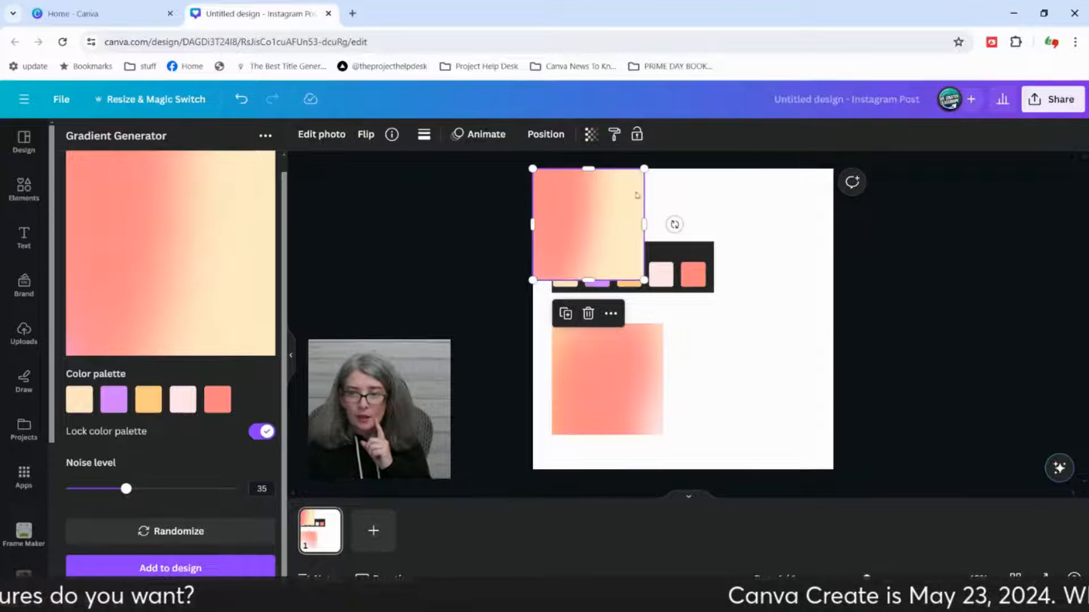
pyautogui.moveTo(590, 166); pyautogui.dragTo(832, 418)
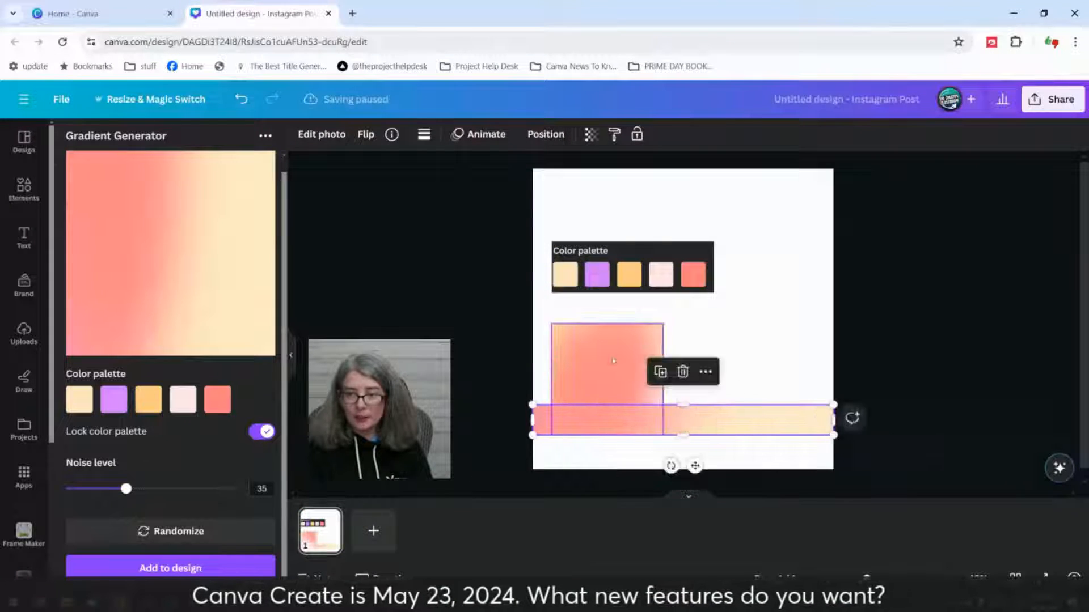
# Step: Delete the square gradient below the palette image, keeping the full-width band
pyautogui.click(606, 368)
pyautogui.press('Delete')
pyautogui.click(539, 301)
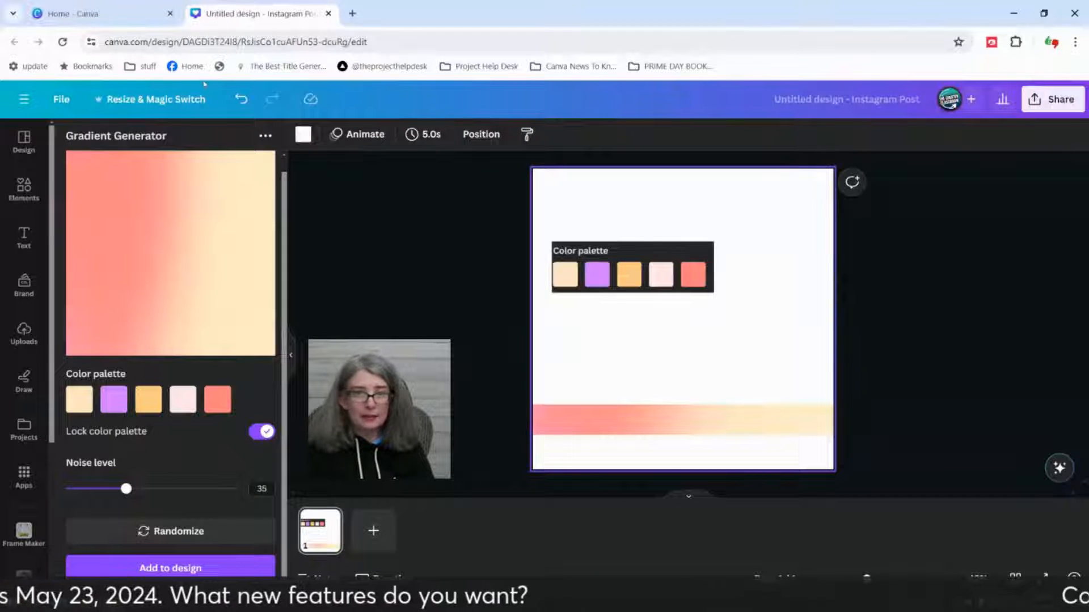
# Step: Resize this design to the 1920 × 1080 px Video format without making a copy
pyautogui.click(143, 101)
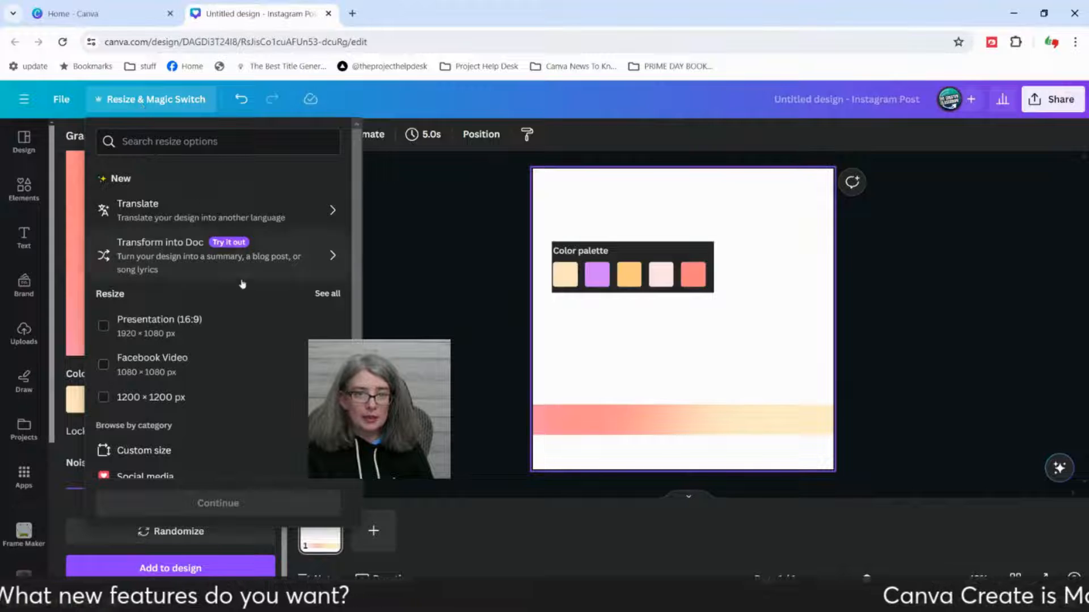
pyautogui.scroll(-3, 246, 363)
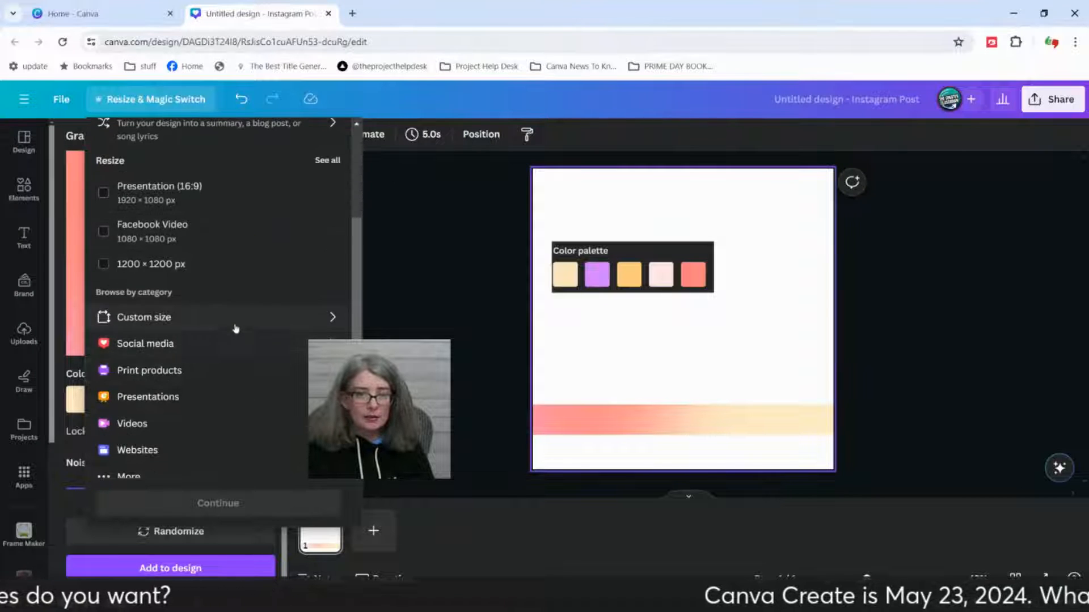
pyautogui.scroll(2, 194, 430)
pyautogui.click(196, 426)
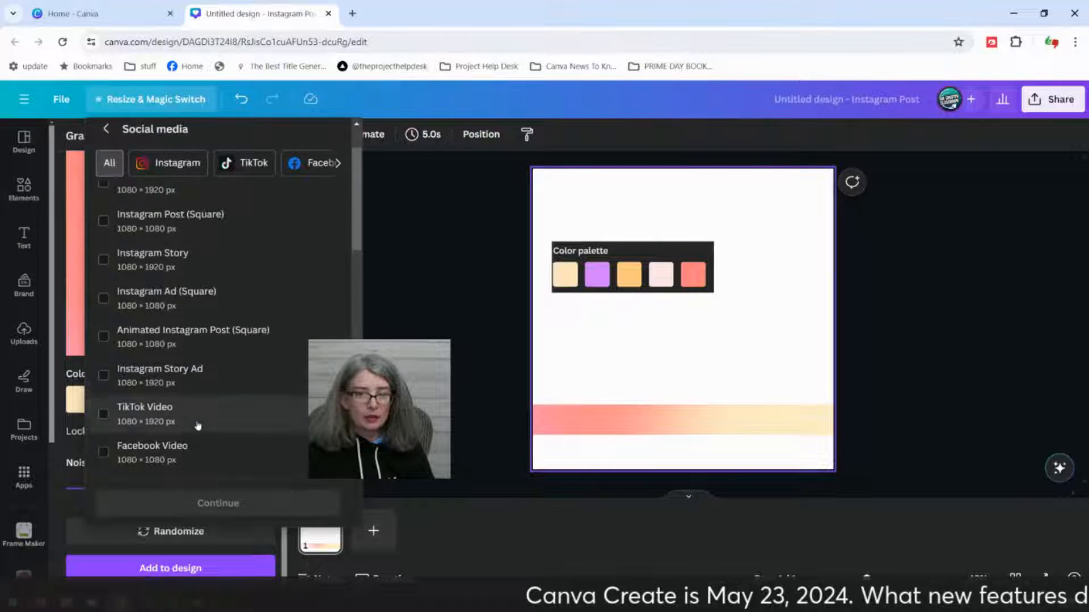
pyautogui.scroll(-5, 198, 426)
pyautogui.scroll(6, 192, 374)
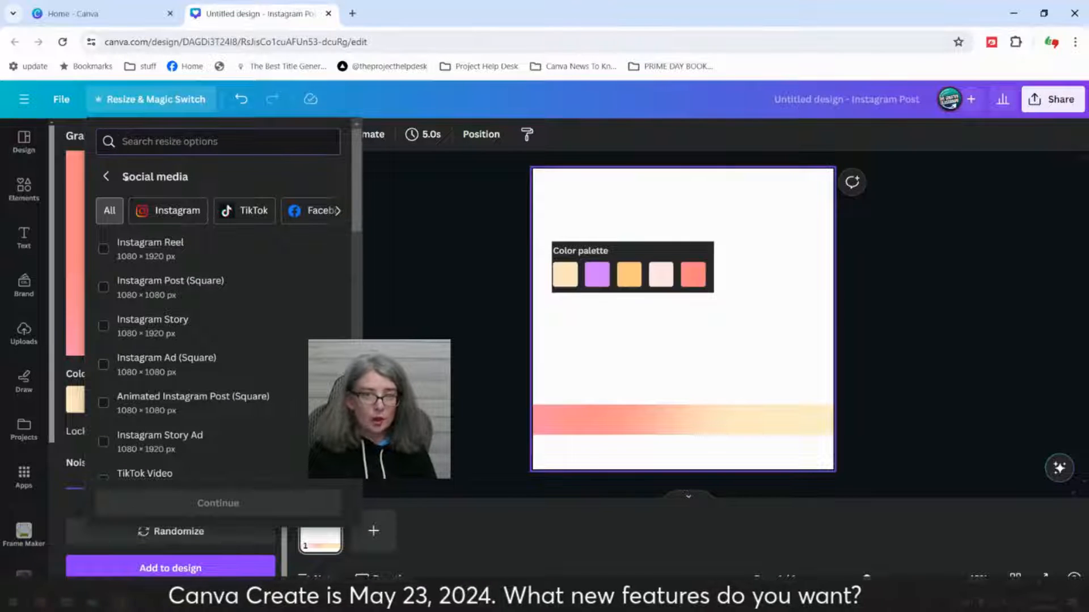
pyautogui.click(105, 178)
pyautogui.write('v')
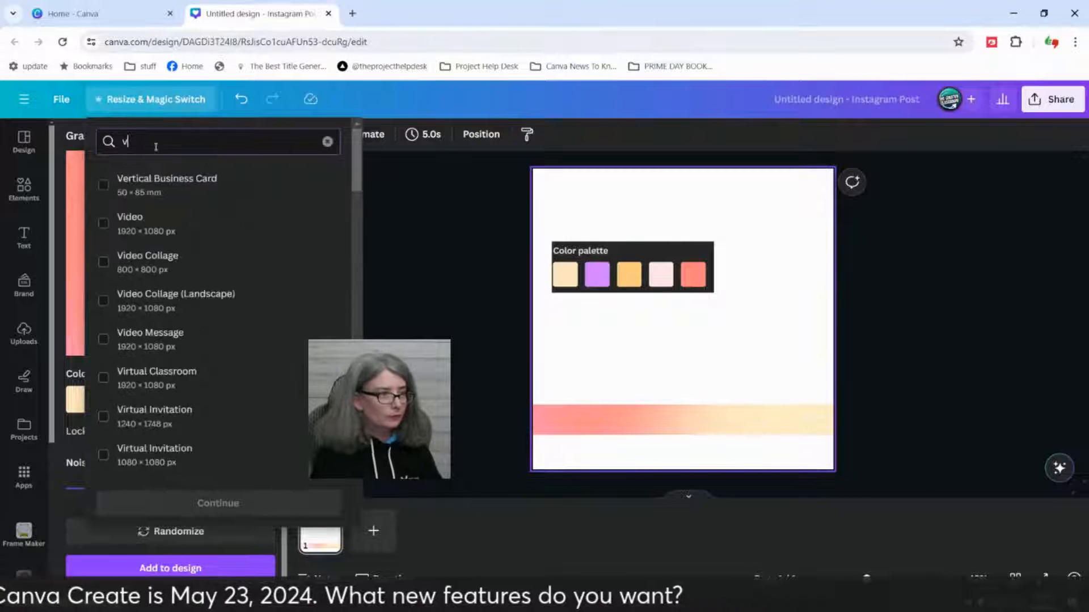
pyautogui.write('ideo')
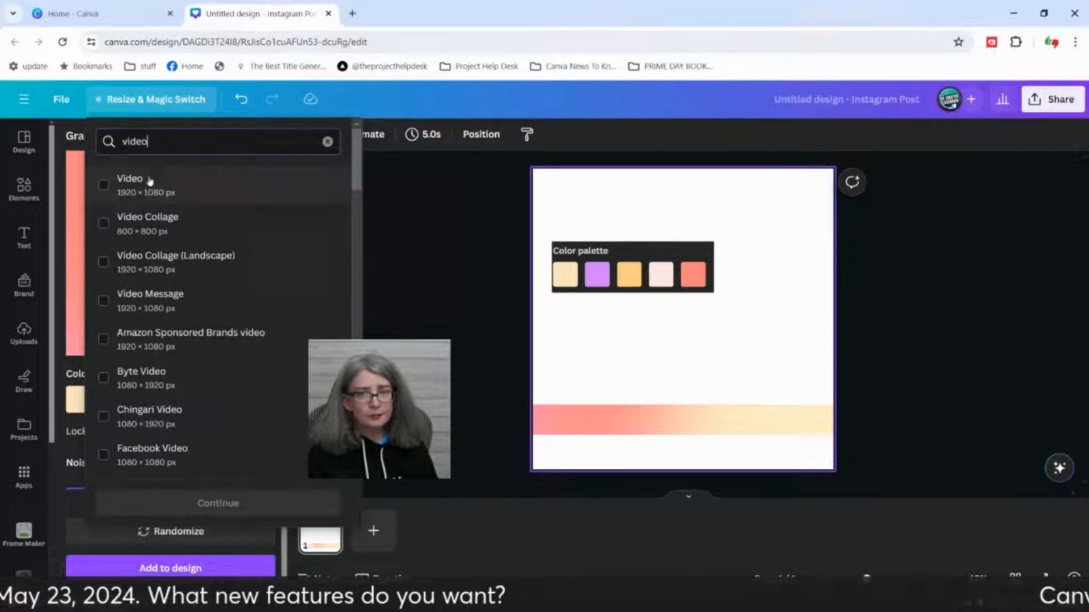
pyautogui.click(136, 186)
pyautogui.click(244, 505)
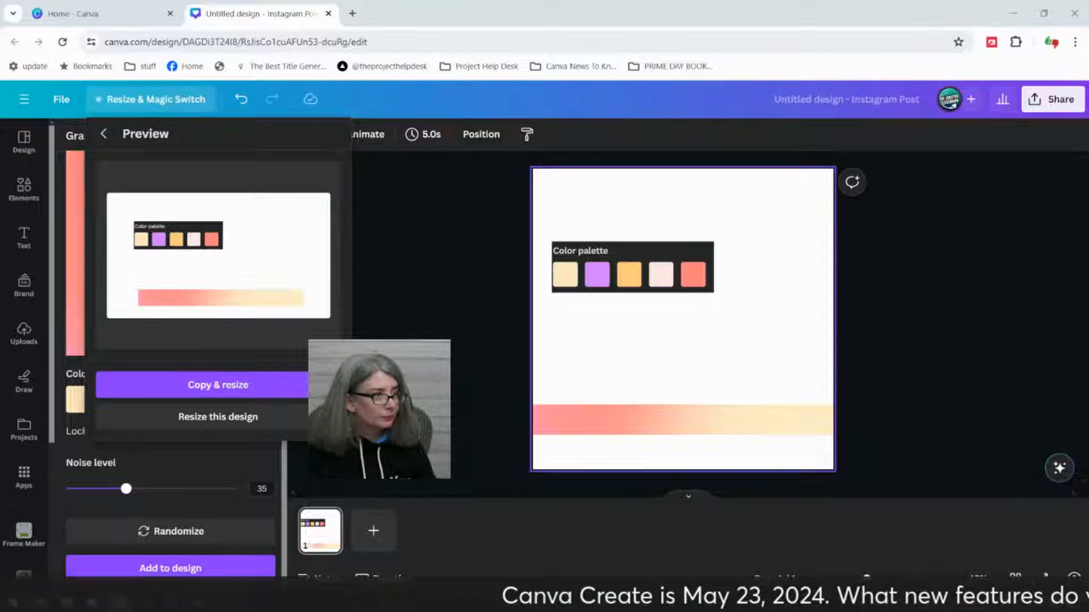
pyautogui.click(252, 417)
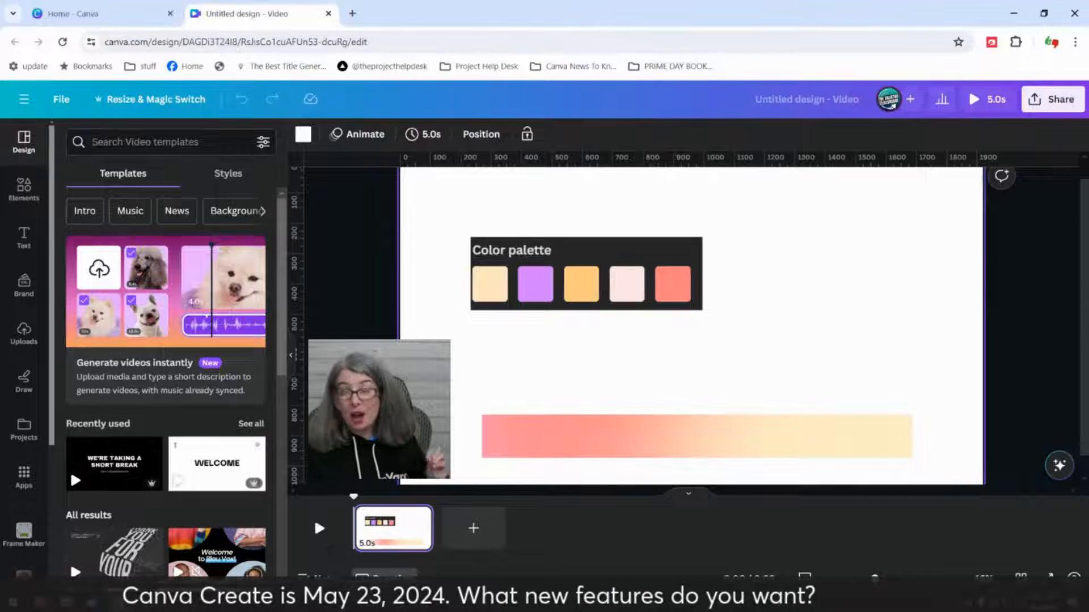
# Step: Shift the gradient band slightly up and left to the page's left edge, and reopen the Gradient Generator app
pyautogui.moveTo(538, 425); pyautogui.dragTo(453, 403)
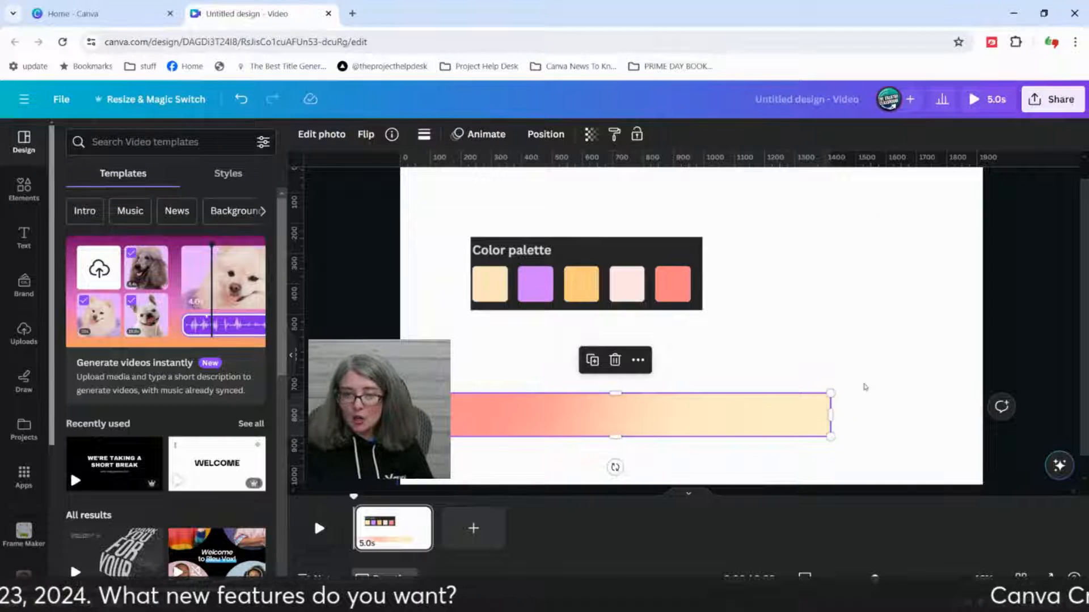
pyautogui.click(863, 384)
pyautogui.scroll(-3, 106, 549)
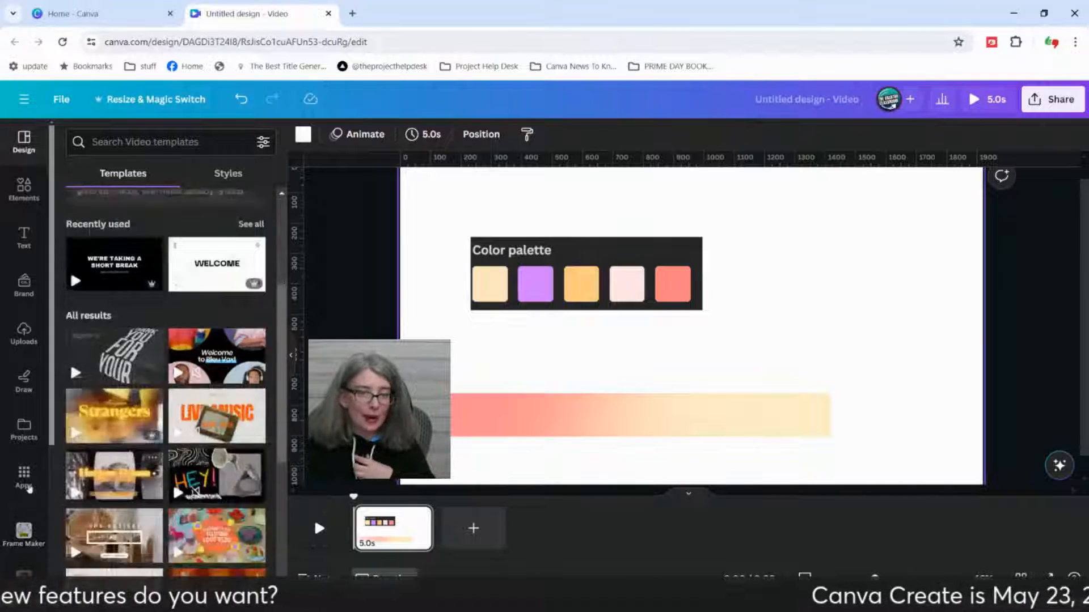
pyautogui.scroll(-3, 28, 489)
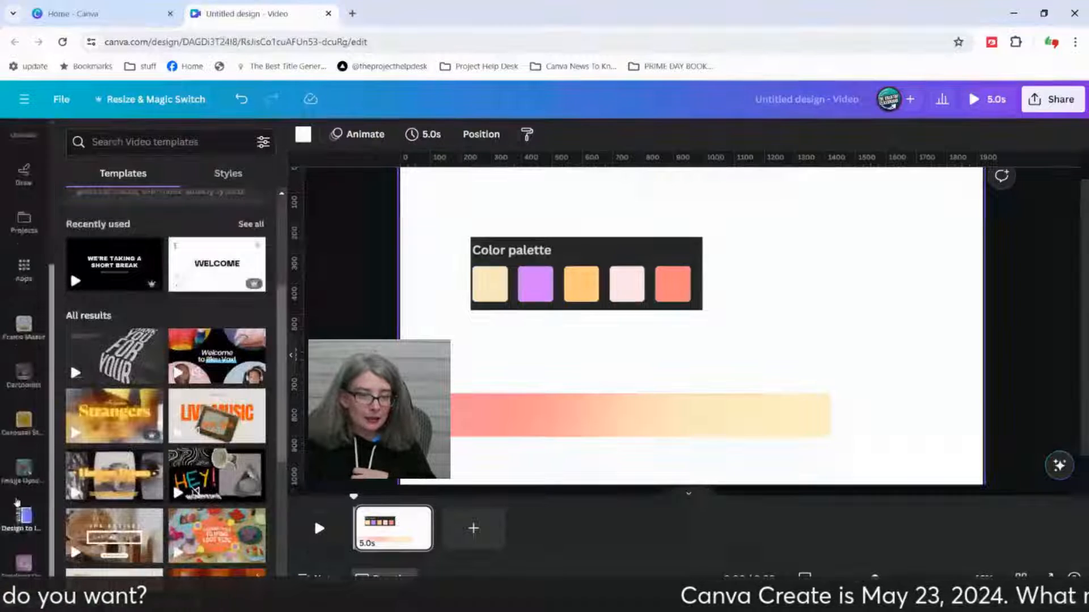
pyautogui.click(44, 564)
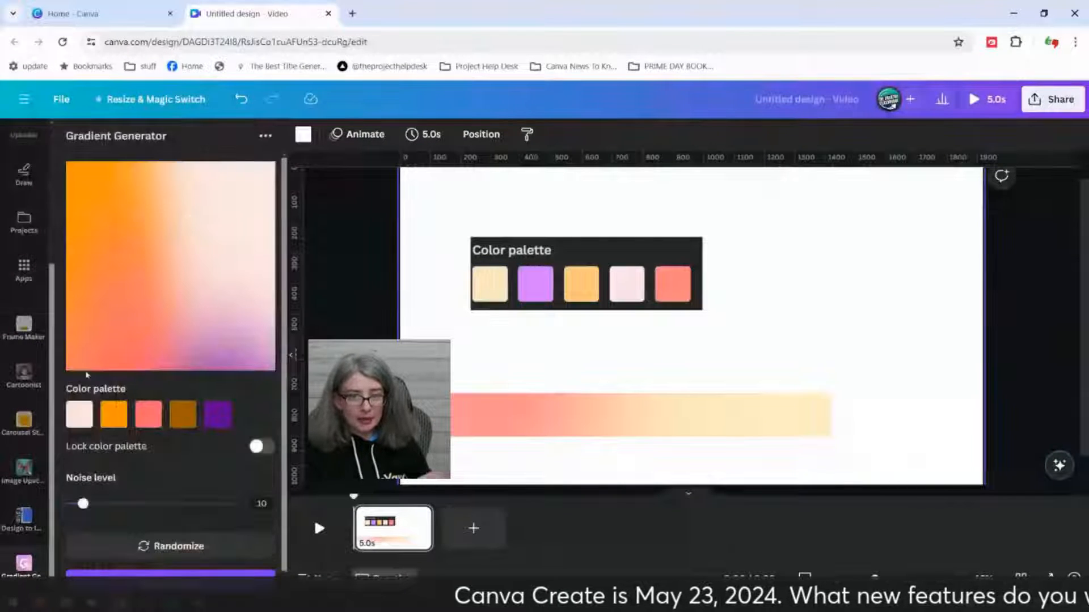
# Step: Round the gradient band's corners slightly and shift the band further left so only its rounded right end stays on the page
pyautogui.click(471, 424)
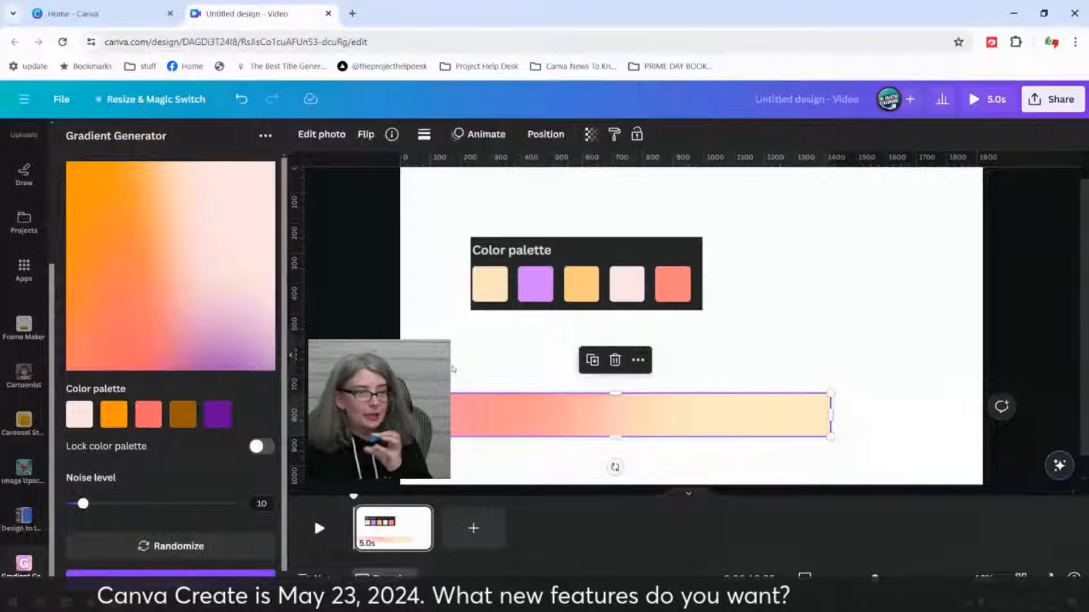
pyautogui.click(462, 379)
pyautogui.click(558, 306)
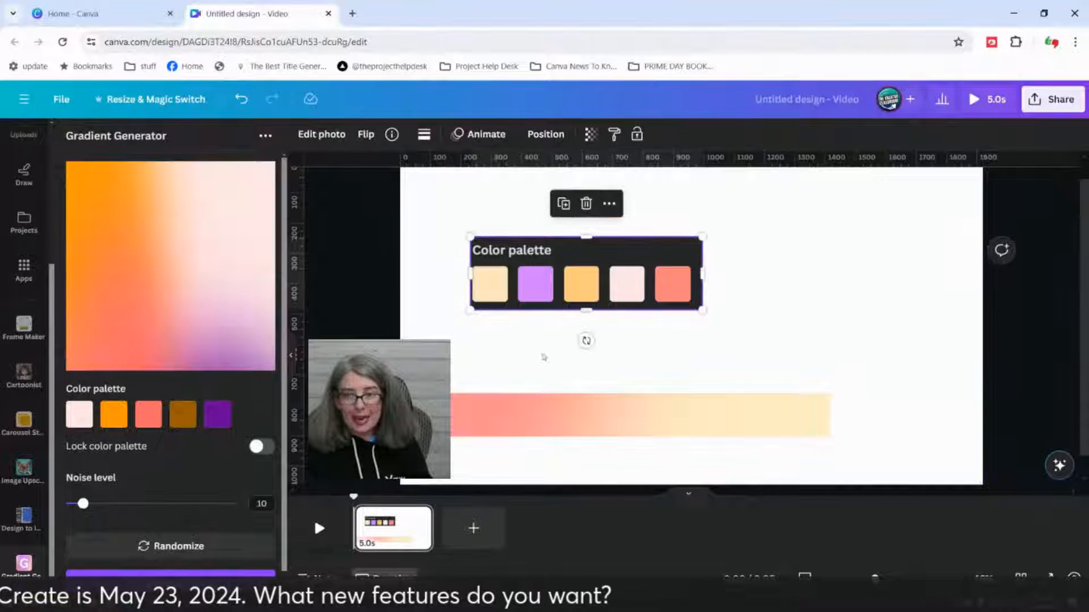
pyautogui.click(512, 419)
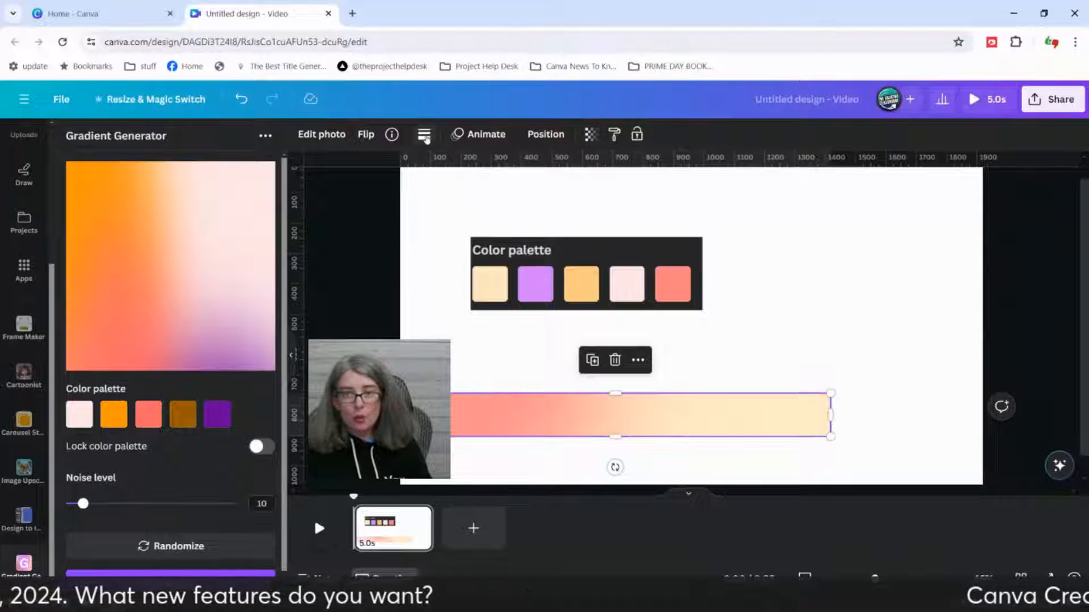
pyautogui.click(425, 135)
pyautogui.moveTo(425, 257); pyautogui.dragTo(437, 261)
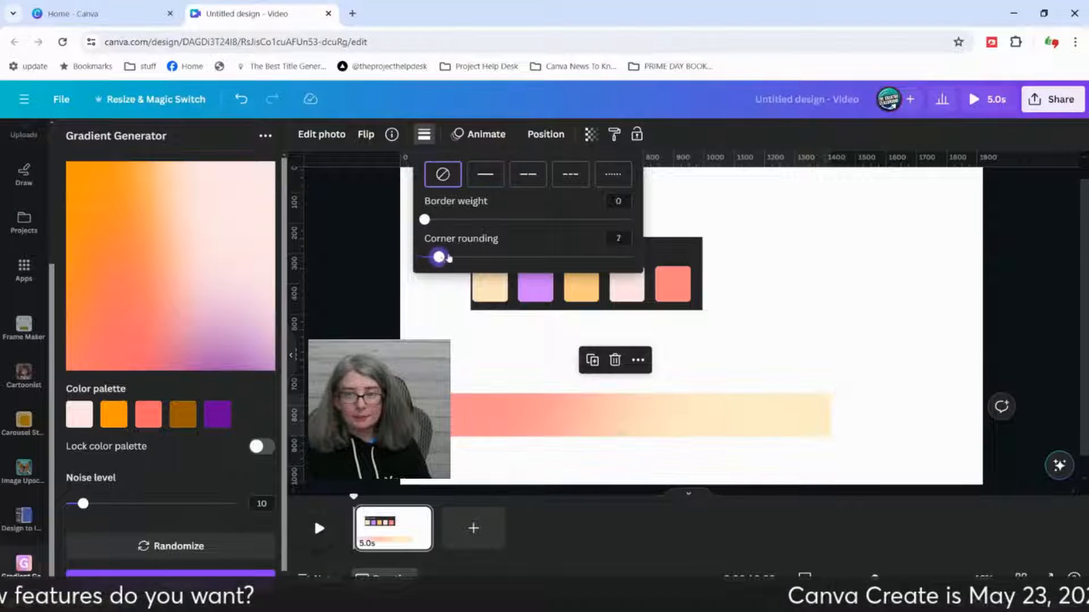
pyautogui.click(935, 328)
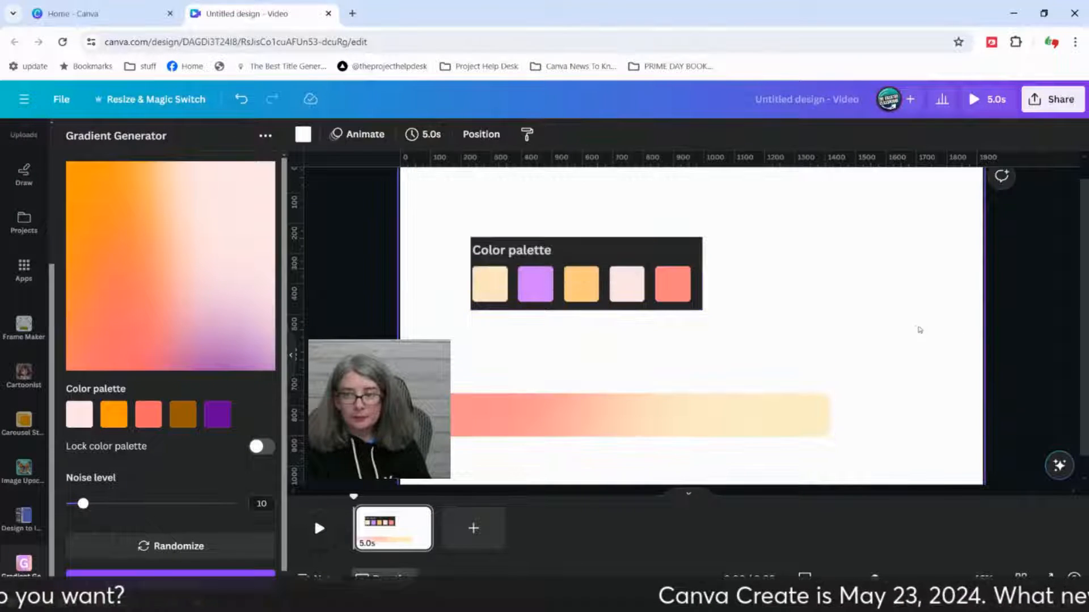
pyautogui.click(794, 425)
pyautogui.click(877, 368)
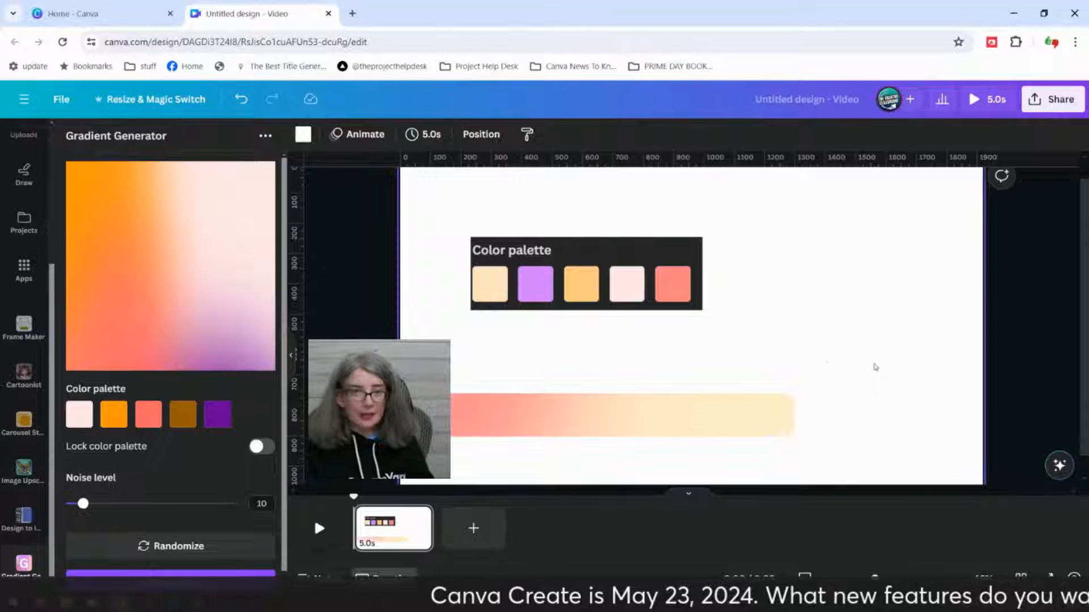
# Step: Add a paragraph text box, enlarge it to font size 85.5 and place it over the gradient band
pyautogui.press('t')
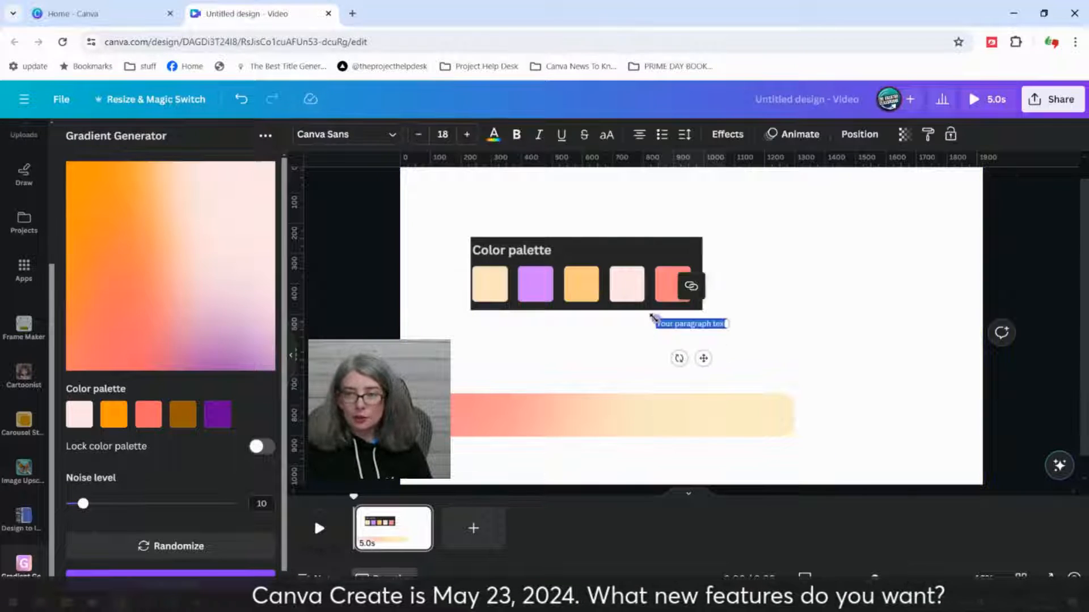
pyautogui.moveTo(568, 313); pyautogui.dragTo(395, 285)
pyautogui.moveTo(575, 363); pyautogui.dragTo(601, 474)
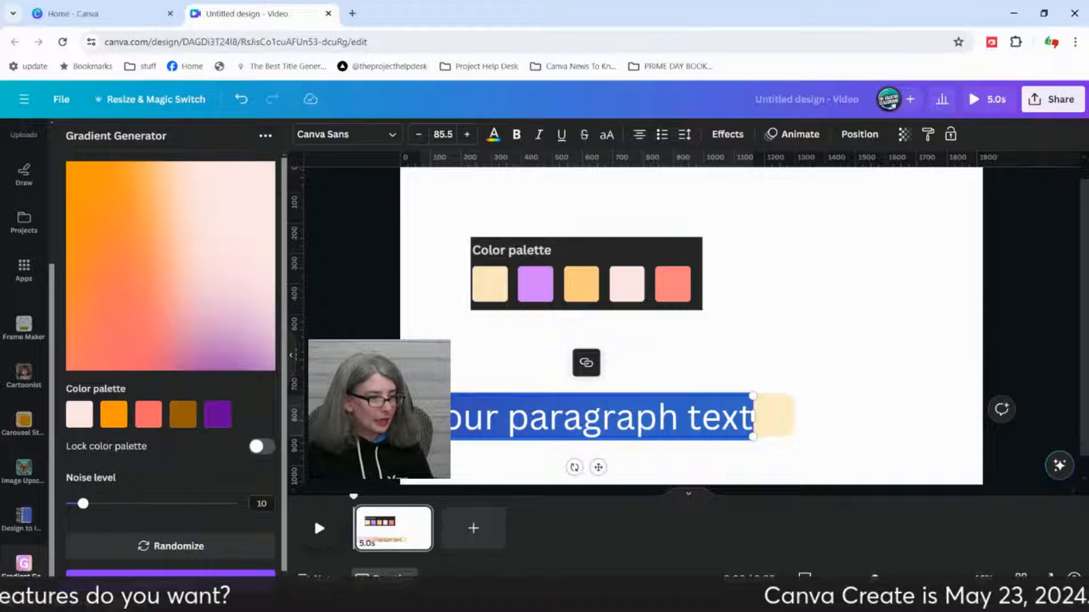
pyautogui.hotkey('alt', 'Tab')
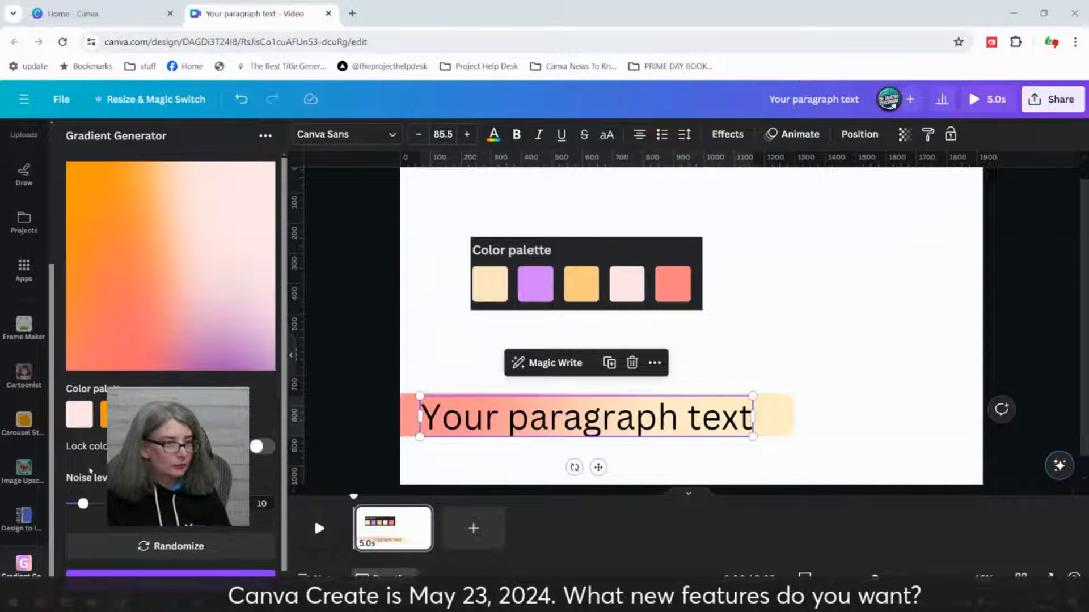
# Step: Replace the placeholder text on the gradient band with "a Lower third"
pyautogui.doubleClick(559, 419)
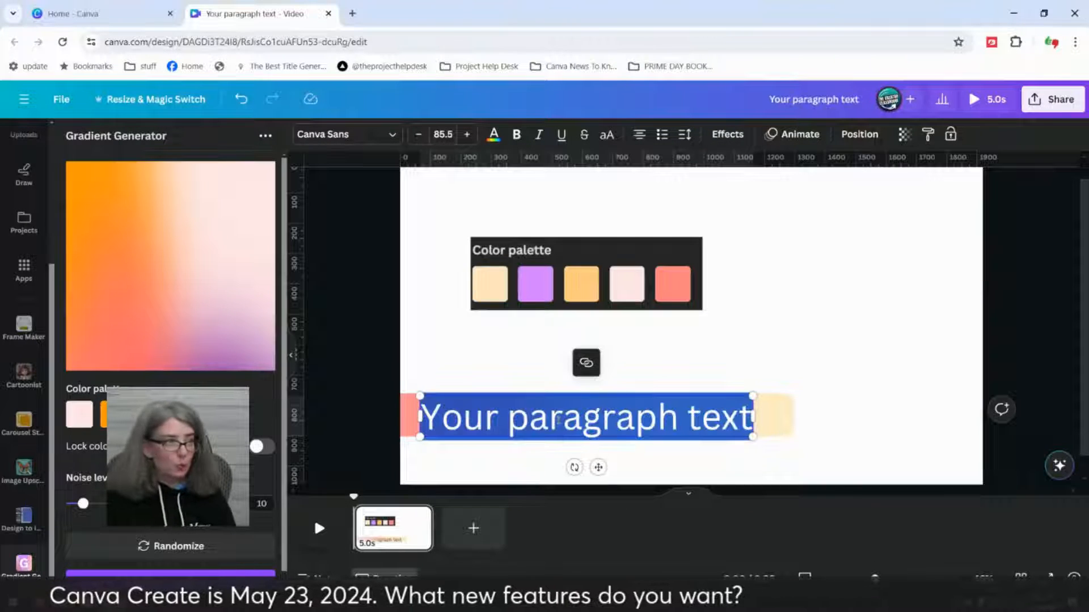
pyautogui.write('a Lower third')
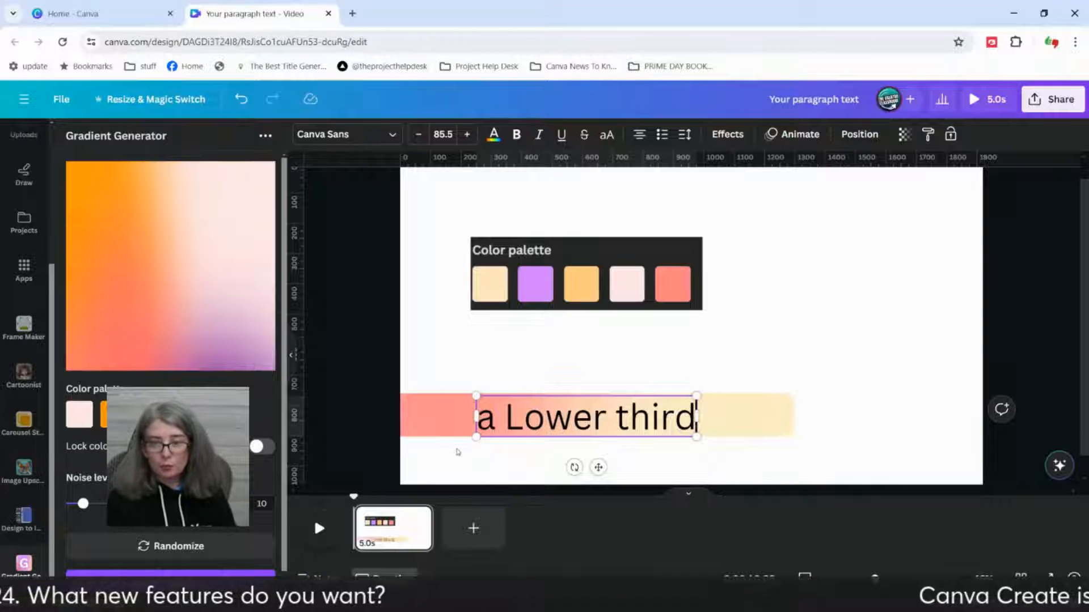
pyautogui.click(448, 459)
# Step: Move the "a Lower third" text near the page's left edge and slide the gradient band left to end just past it
pyautogui.moveTo(595, 418); pyautogui.dragTo(530, 418)
pyautogui.click(641, 416)
pyautogui.moveTo(713, 416); pyautogui.dragTo(590, 417)
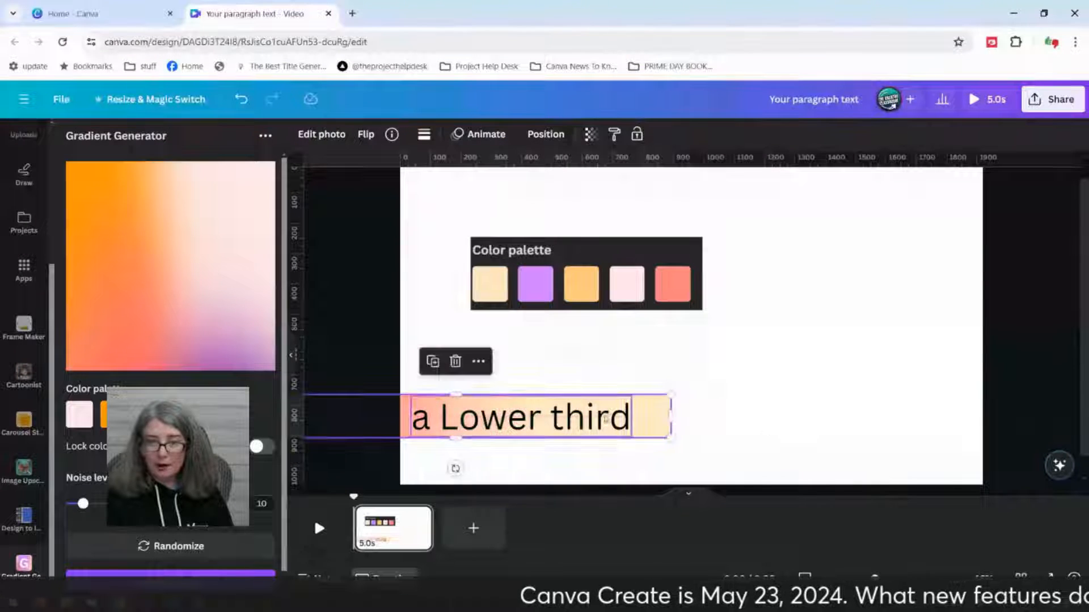
pyautogui.click(769, 429)
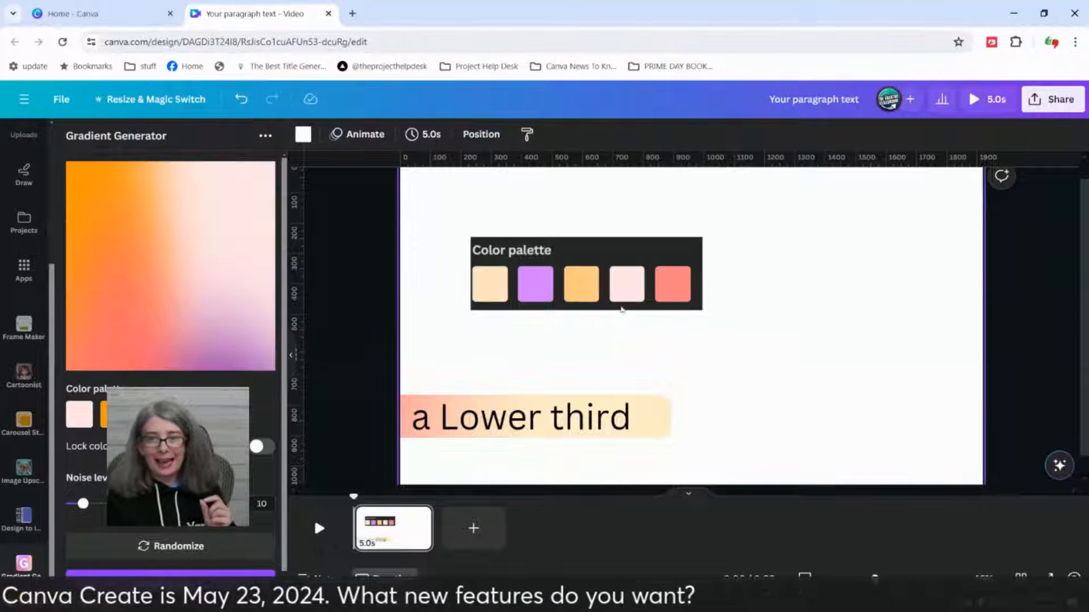
# Step: Move the color palette image up and left, closer to the page's left edge
pyautogui.click(620, 292)
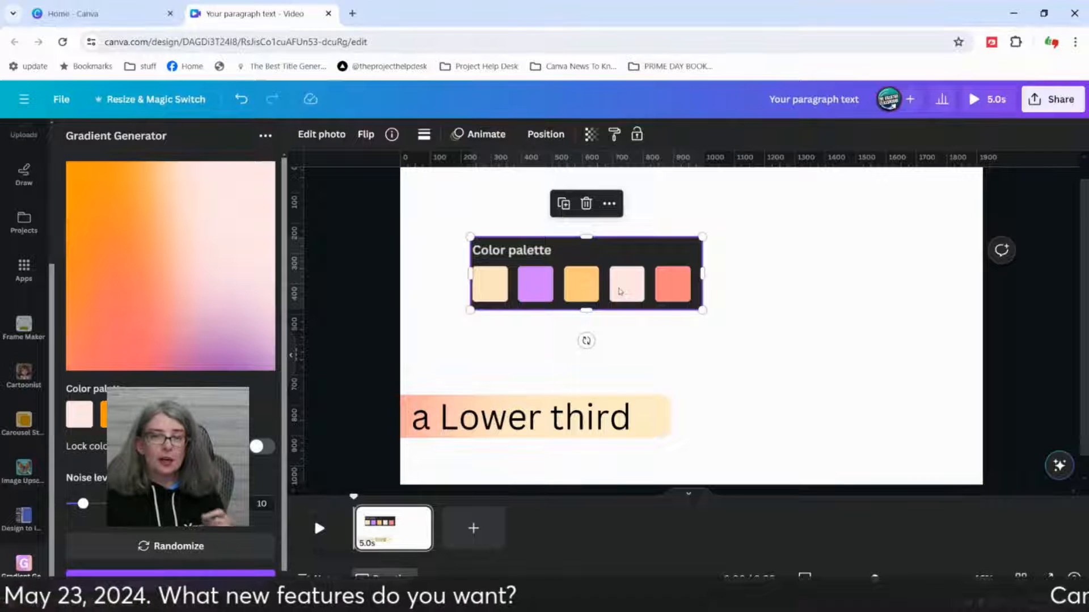
pyautogui.click(794, 343)
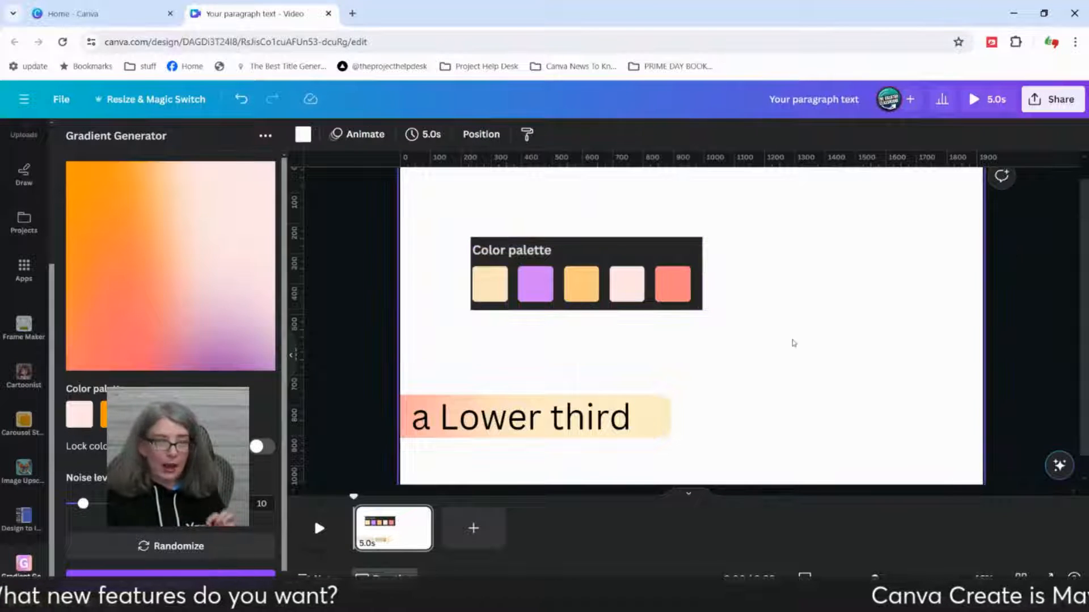
pyautogui.moveTo(611, 295); pyautogui.dragTo(563, 284)
pyautogui.click(737, 304)
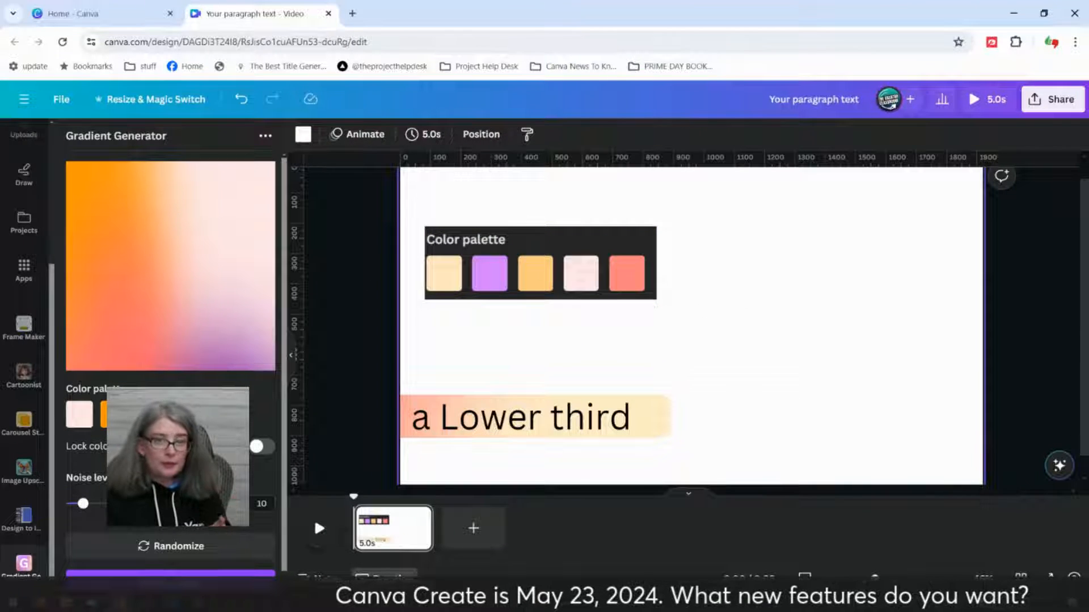
# Step: Search the elements library for "grid" and show the full collection of grids
pyautogui.scroll(4, 23, 227)
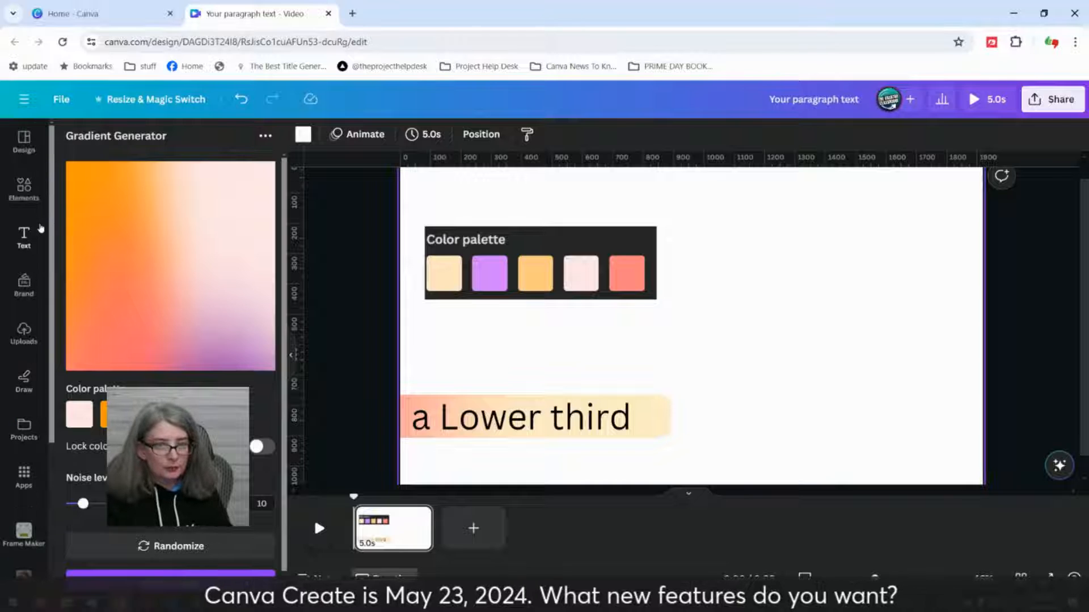
pyautogui.click(23, 190)
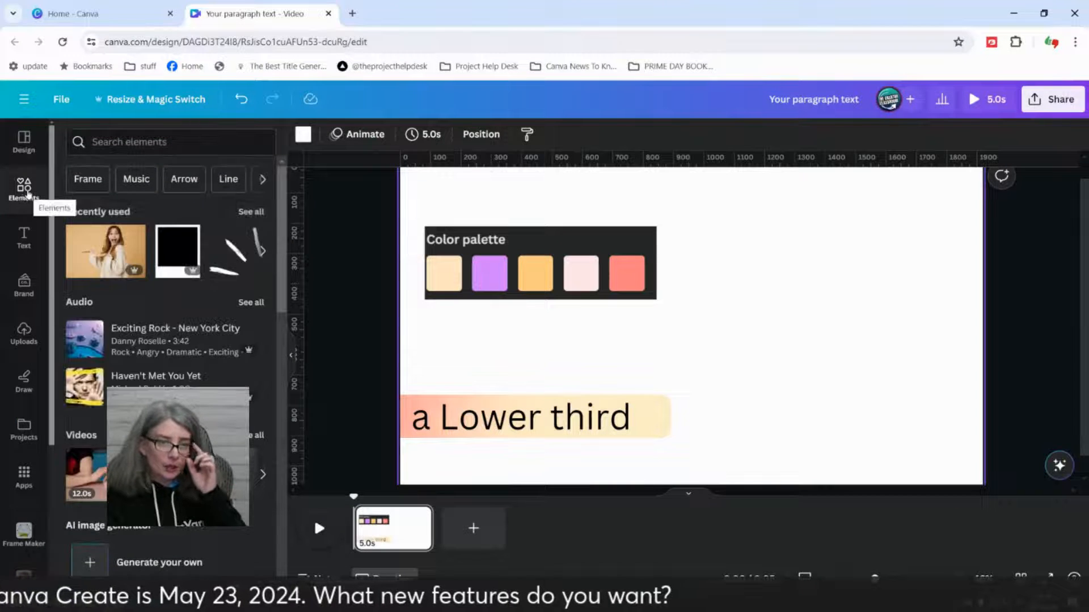
pyautogui.click(116, 144)
pyautogui.write('grid')
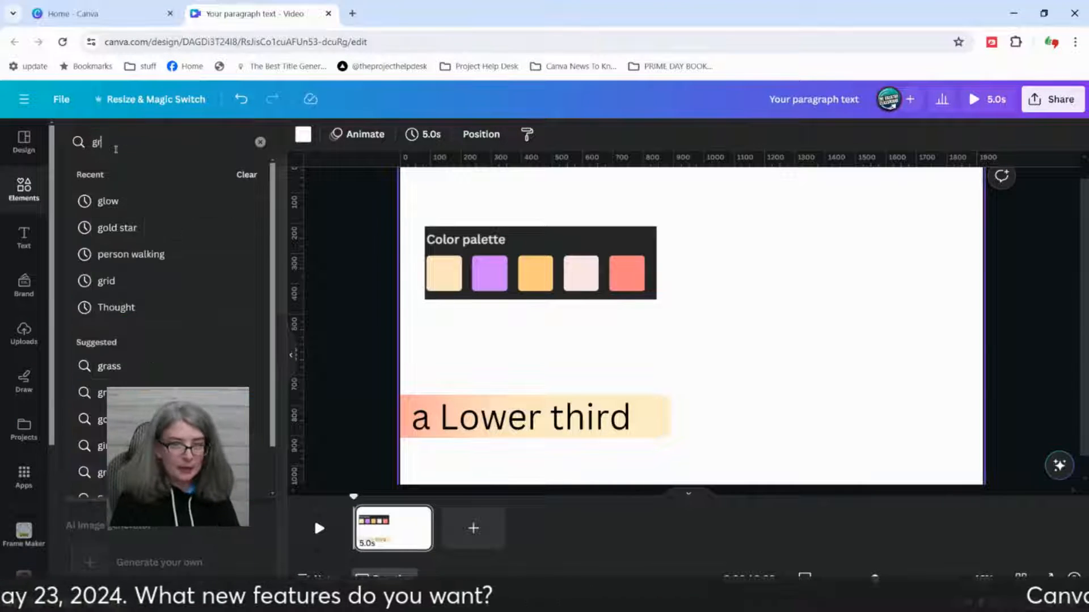
pyautogui.press('Return')
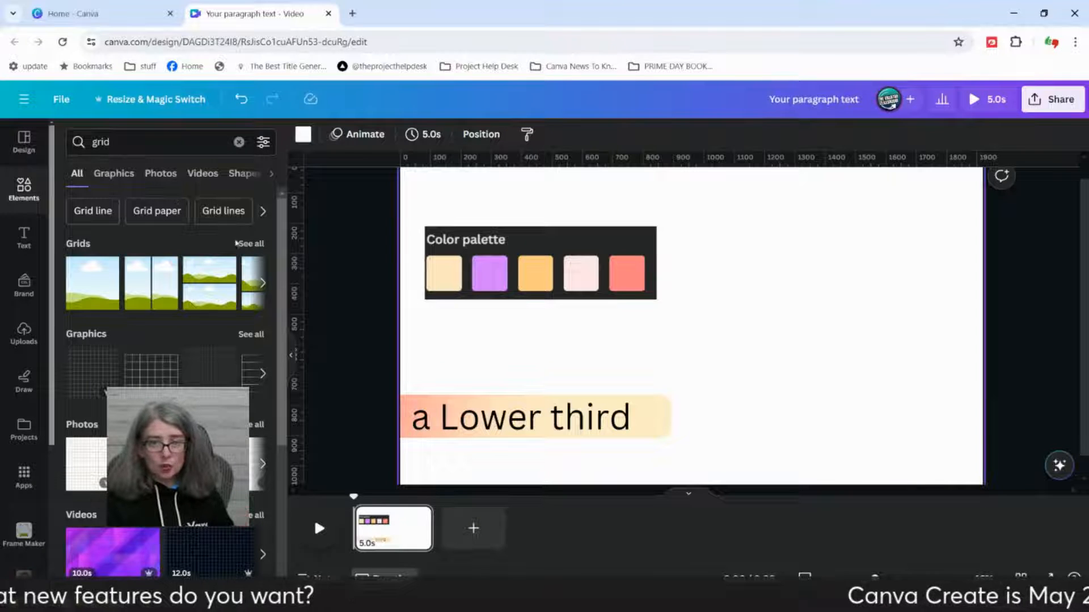
pyautogui.click(250, 245)
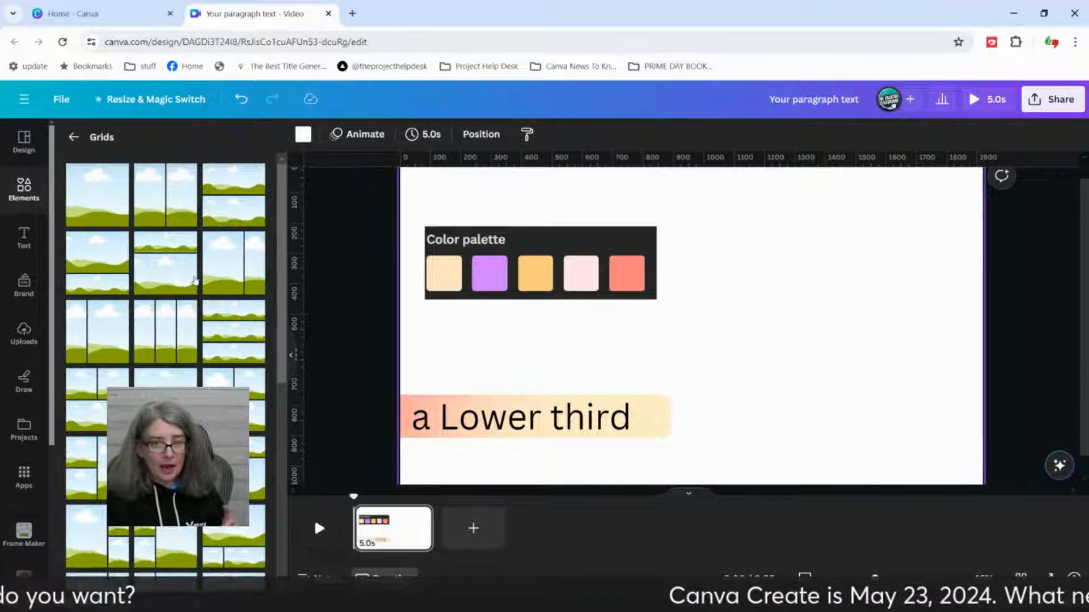
# Step: Add the grid with five equal vertical columns to the page
pyautogui.scroll(-2, 154, 370)
pyautogui.scroll(-3, 153, 369)
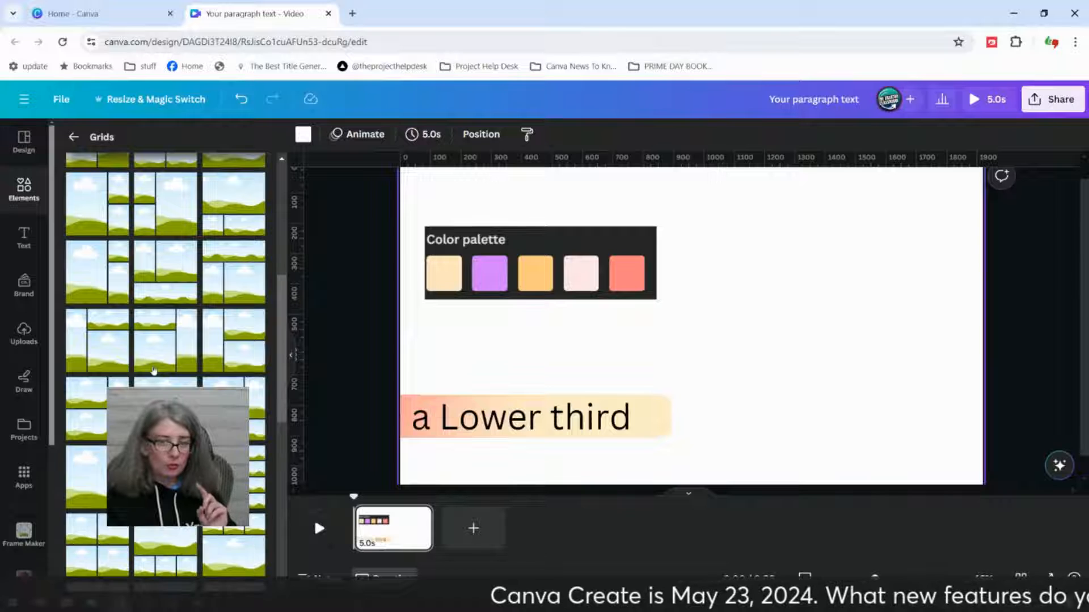
pyautogui.scroll(-3, 151, 369)
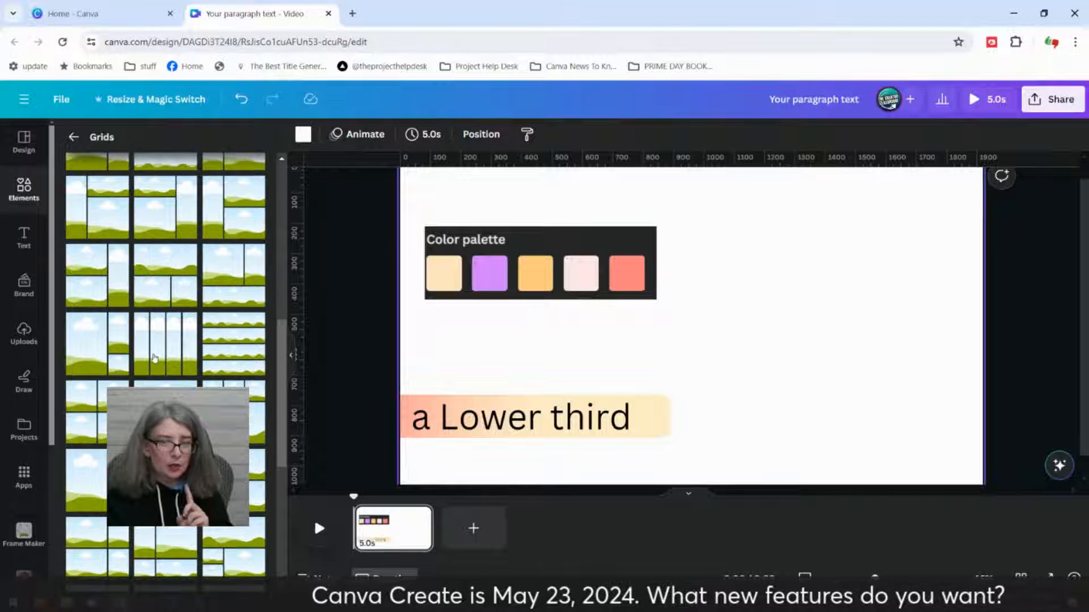
pyautogui.scroll(-4, 154, 358)
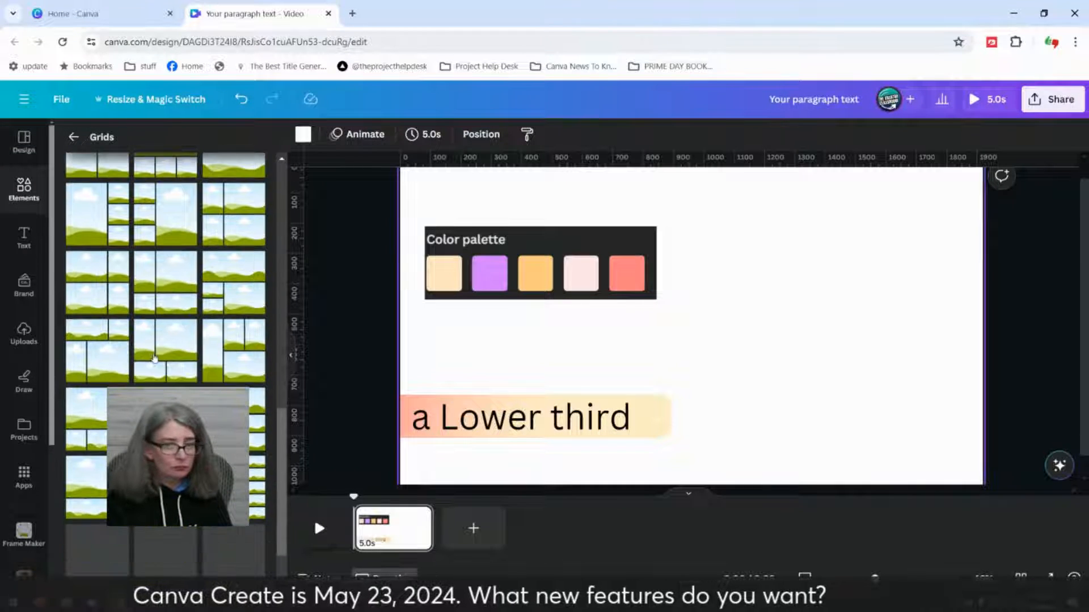
pyautogui.scroll(-2, 154, 358)
pyautogui.click(165, 353)
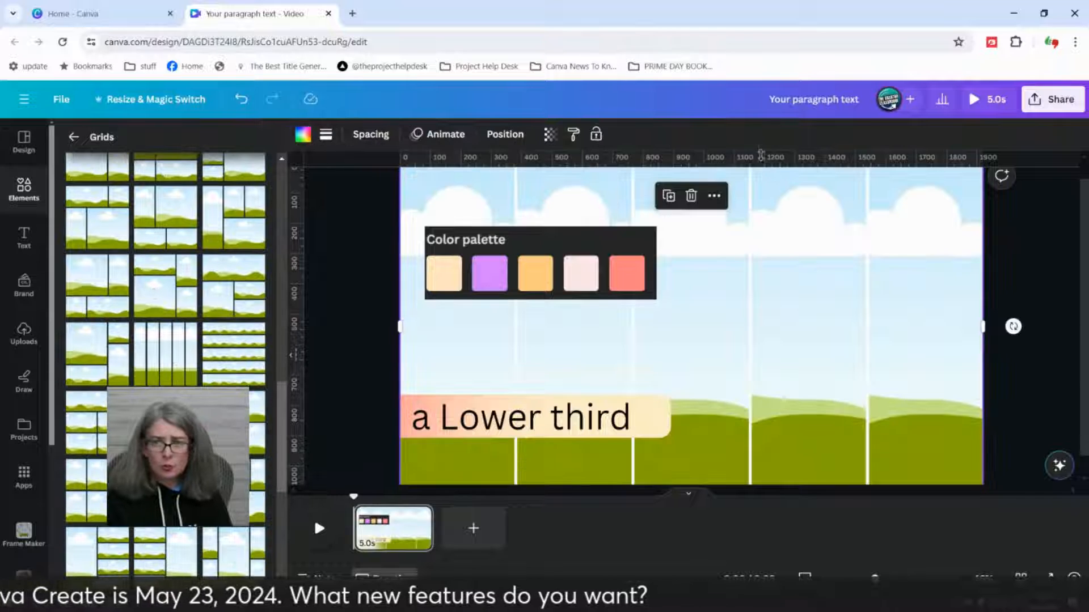
# Step: Shrink the five-column grid's height to a thin strip and place it between the color palette image and the lower third
pyautogui.scroll(1, 729, 302)
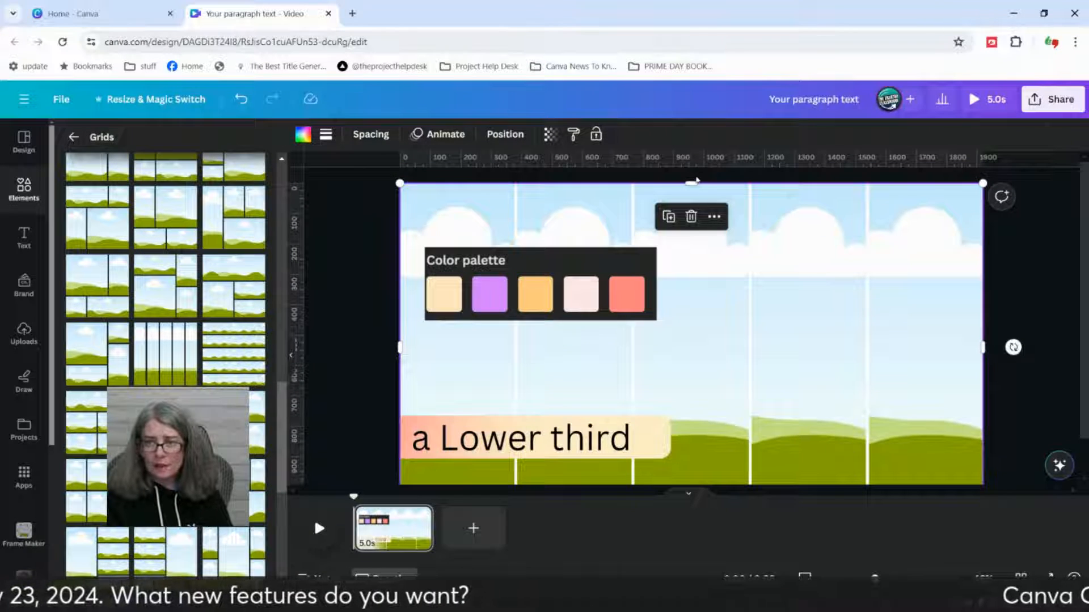
pyautogui.moveTo(691, 183); pyautogui.dragTo(692, 448)
pyautogui.moveTo(806, 453); pyautogui.dragTo(808, 340)
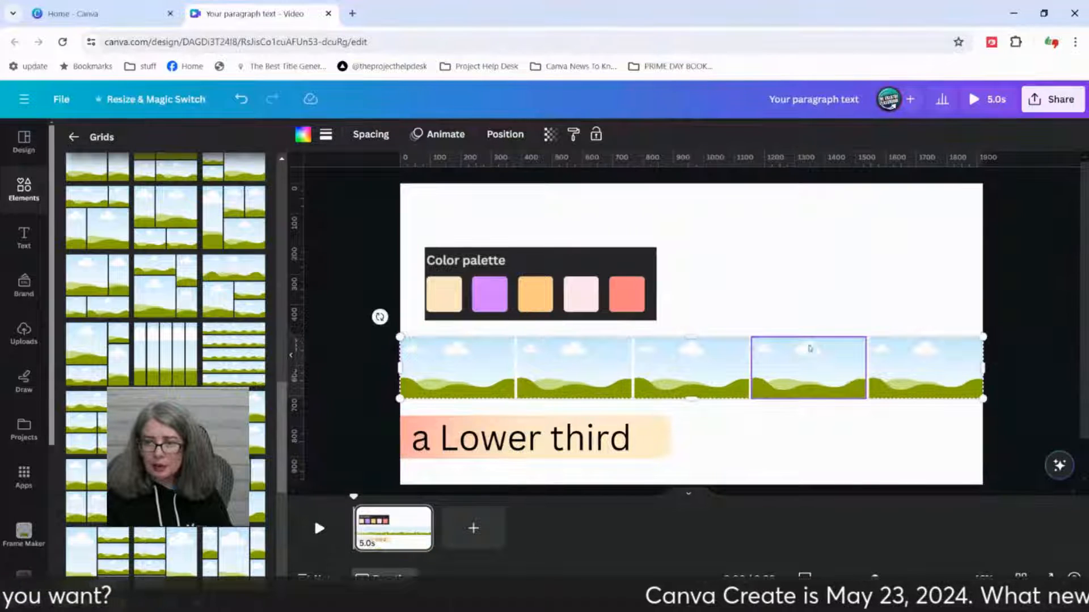
pyautogui.click(886, 243)
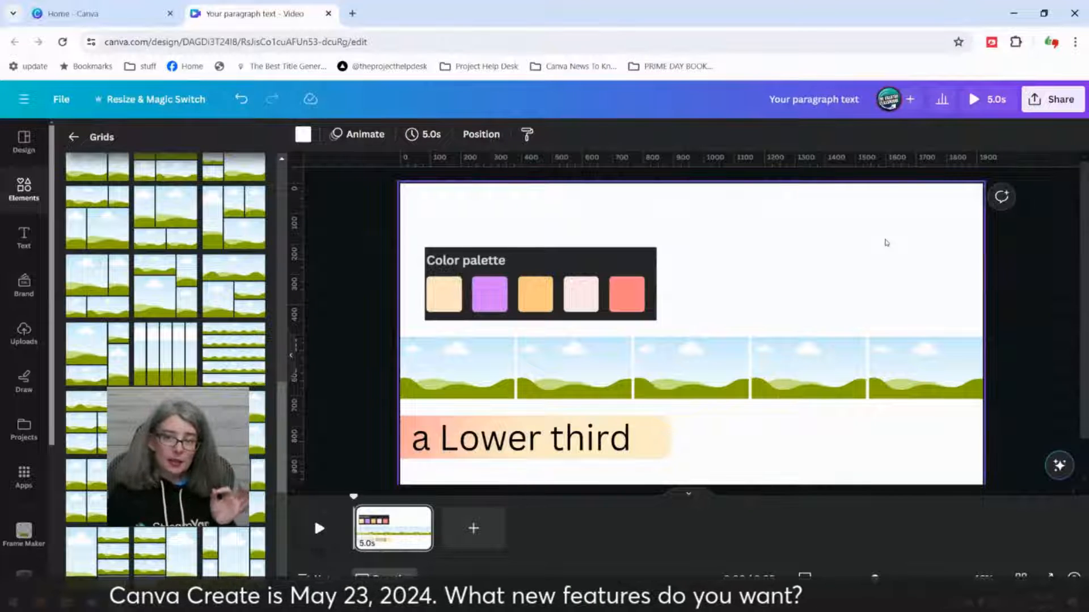
# Step: Fill the grid's first cell with the cream color #FFE6BF sampled from the first swatch of the palette image
pyautogui.click(582, 278)
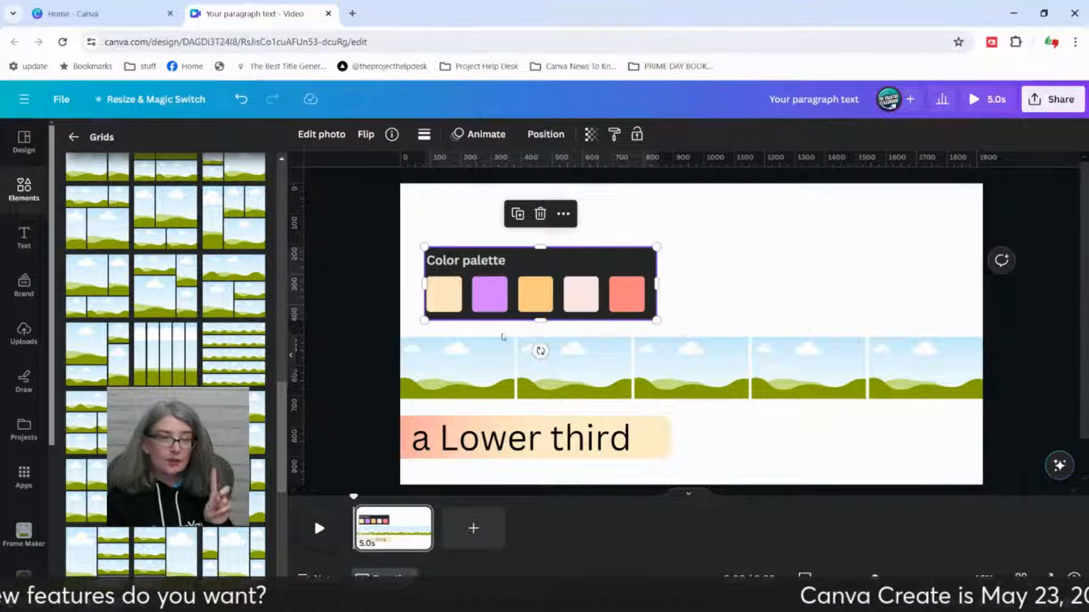
pyautogui.click(482, 352)
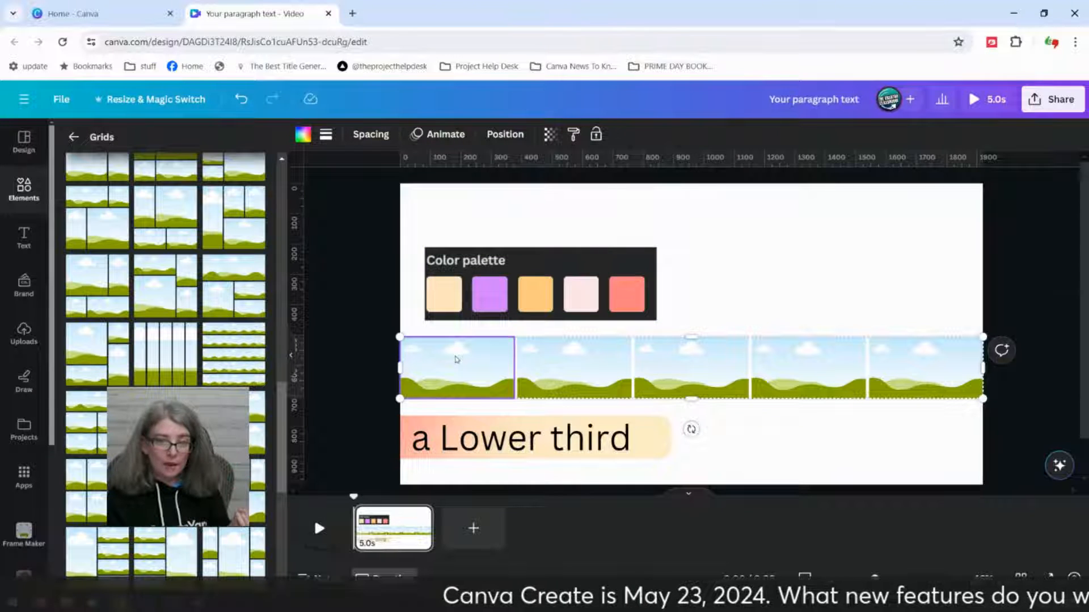
pyautogui.click(303, 135)
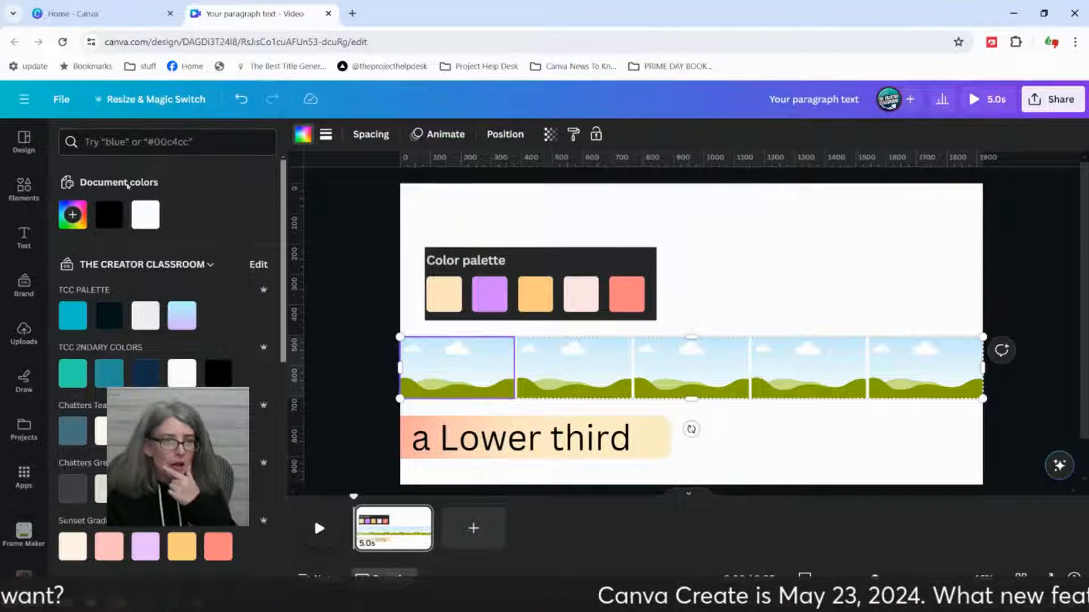
pyautogui.click(72, 216)
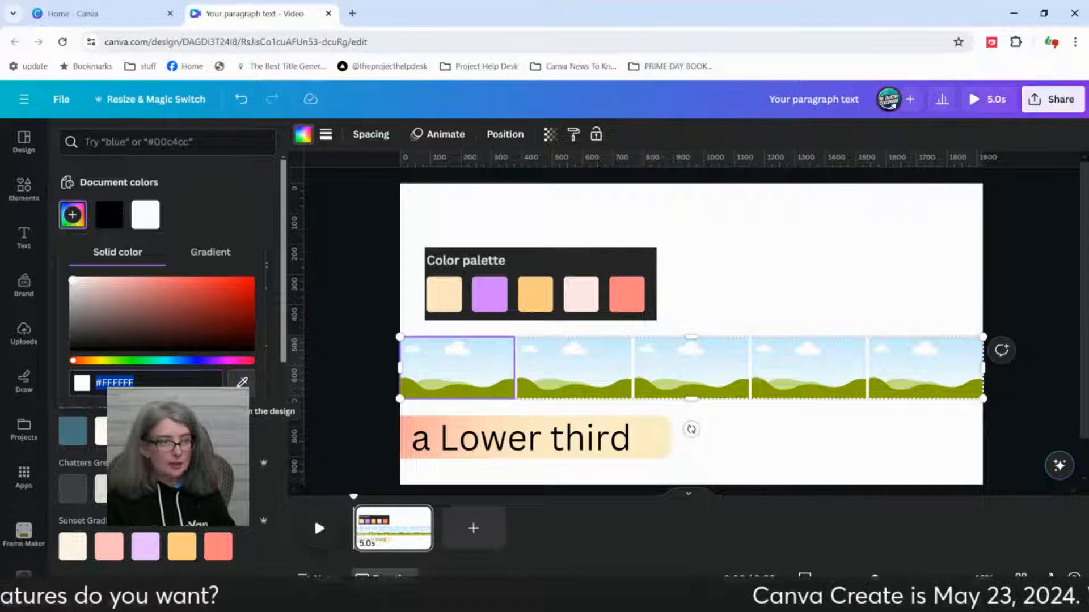
pyautogui.click(242, 382)
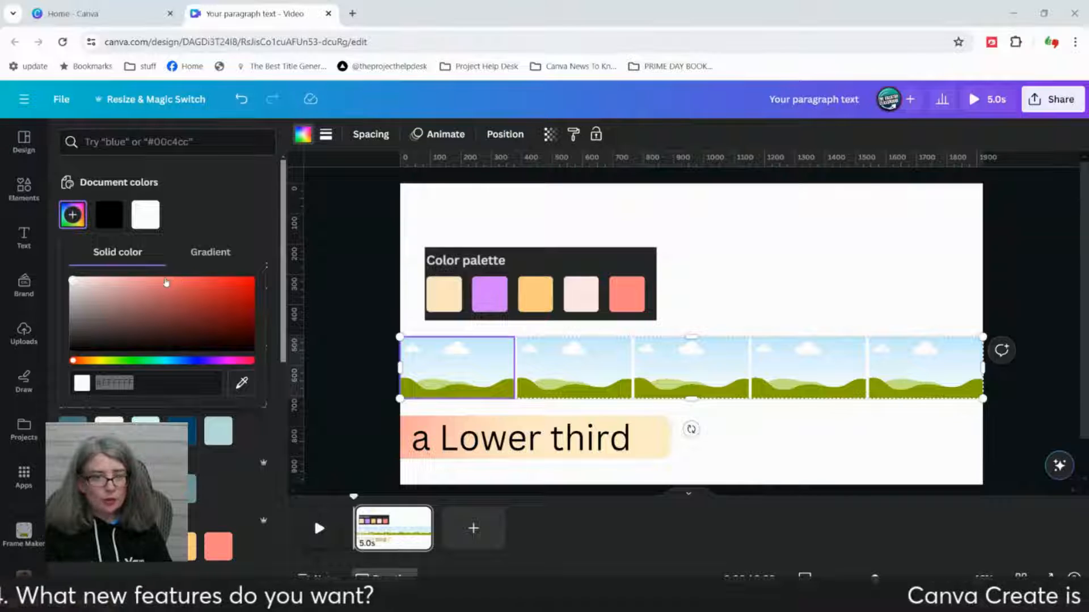
pyautogui.click(241, 389)
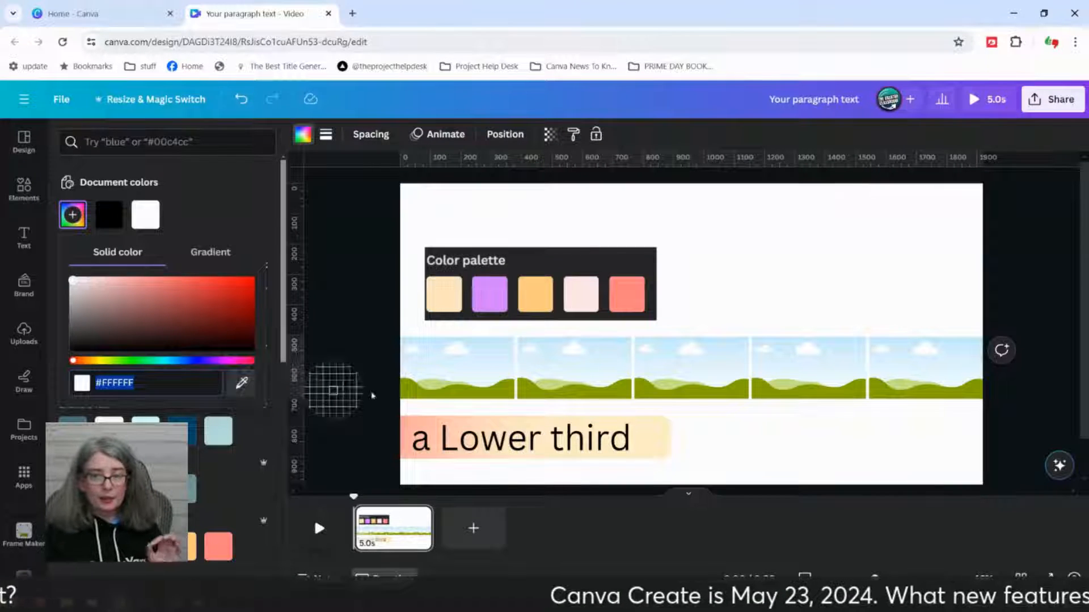
pyautogui.click(443, 305)
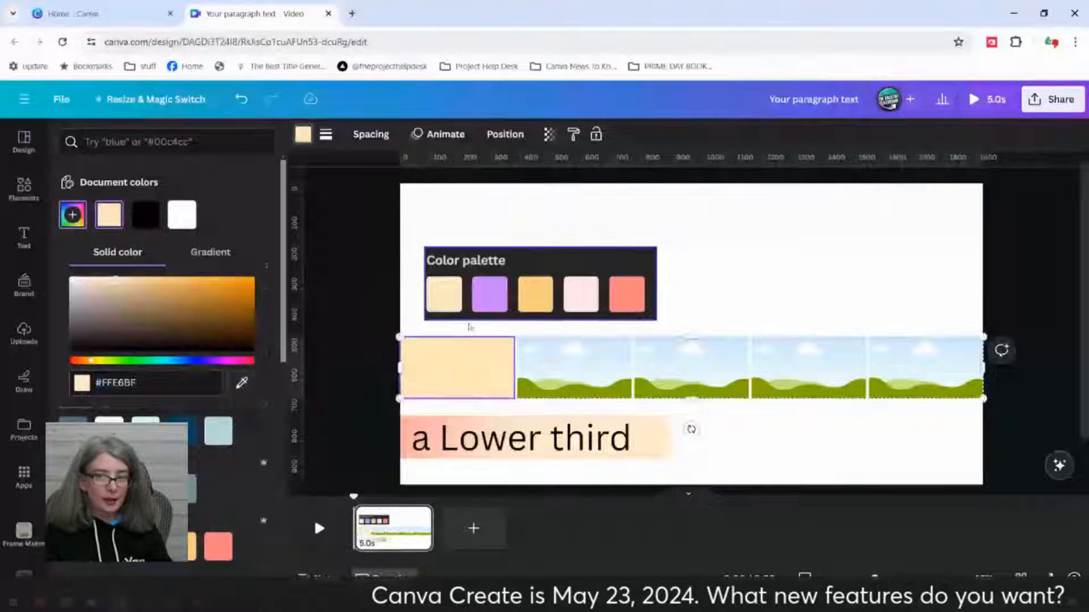
# Step: Fill the second grid cell with the purple sampled from the palette image's second swatch
pyautogui.click(604, 389)
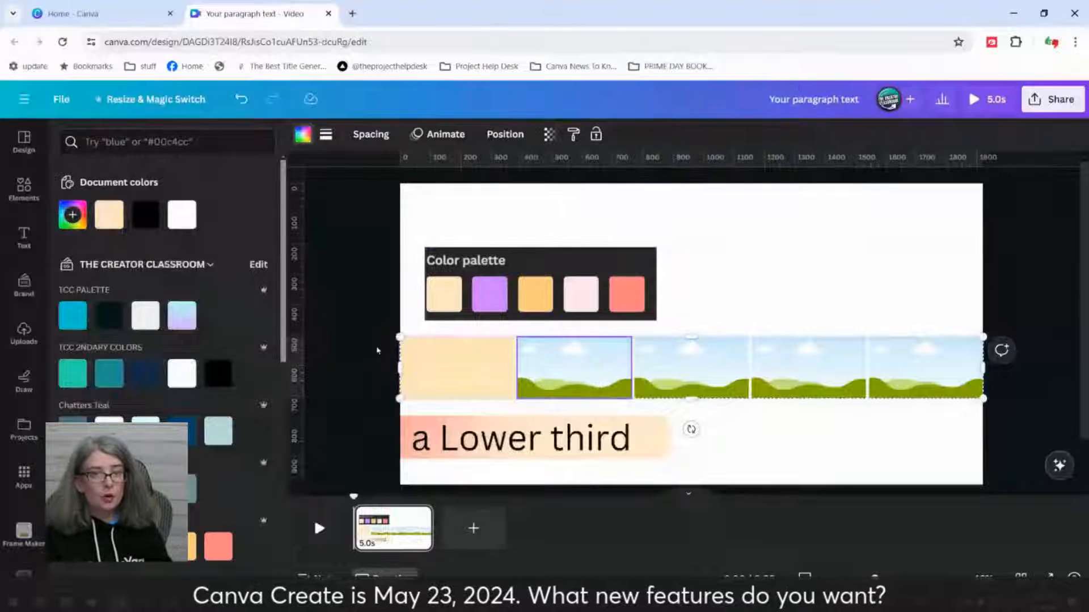
pyautogui.click(73, 215)
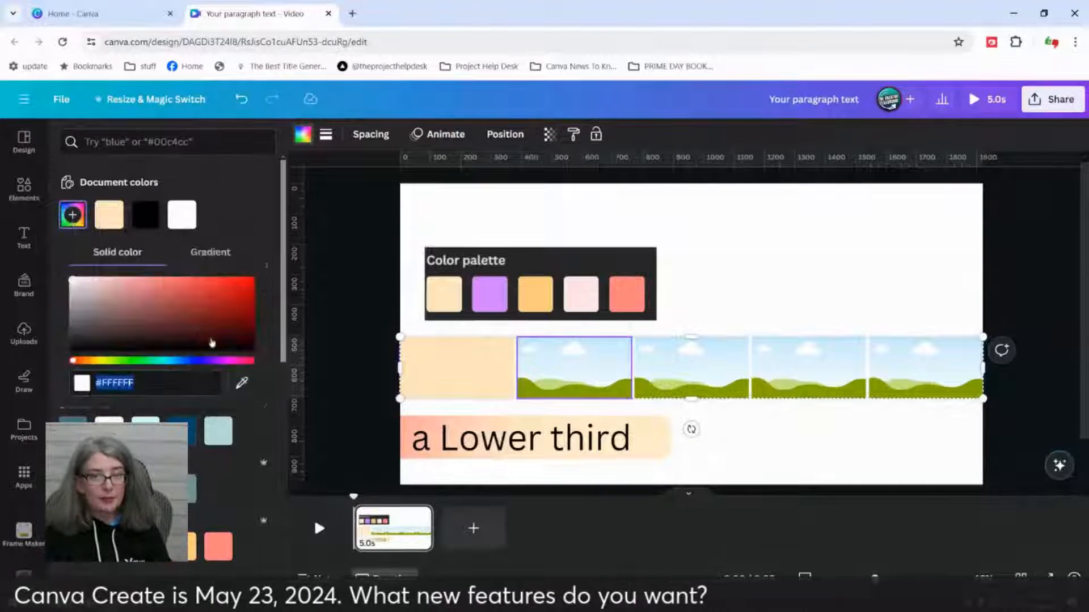
pyautogui.click(241, 382)
pyautogui.click(489, 294)
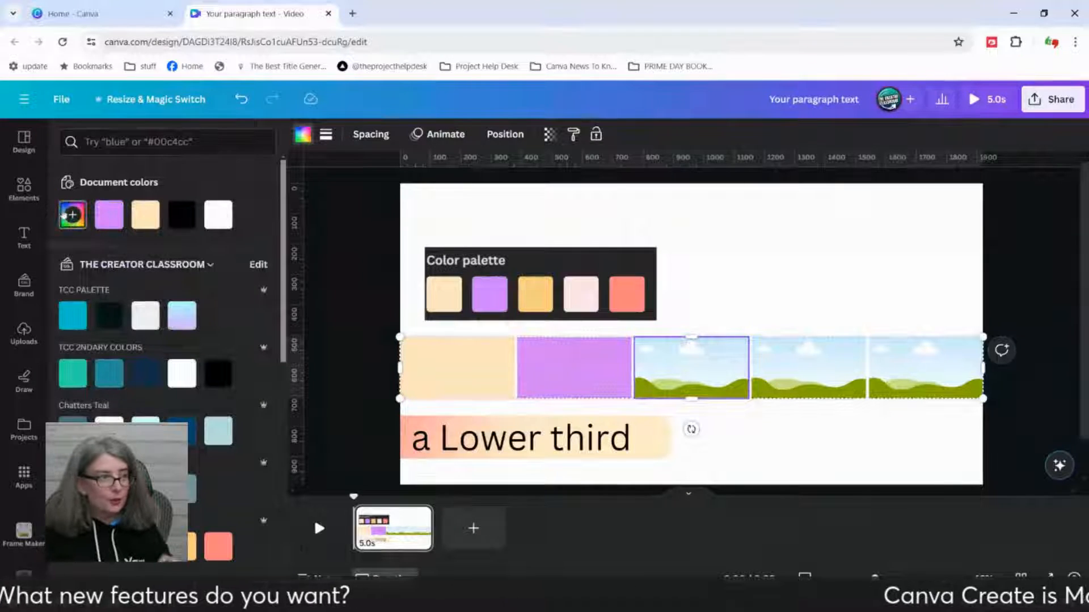
# Step: Fill the third grid cell with the orange #FFCC80 sampled from the palette image's third swatch
pyautogui.click(73, 215)
pyautogui.click(250, 391)
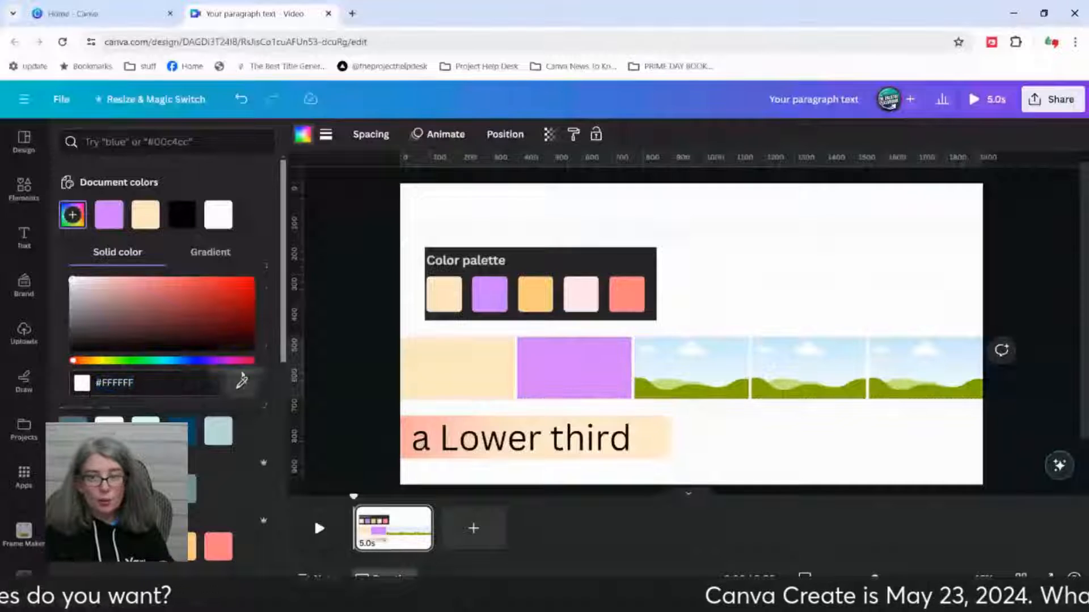
pyautogui.click(531, 295)
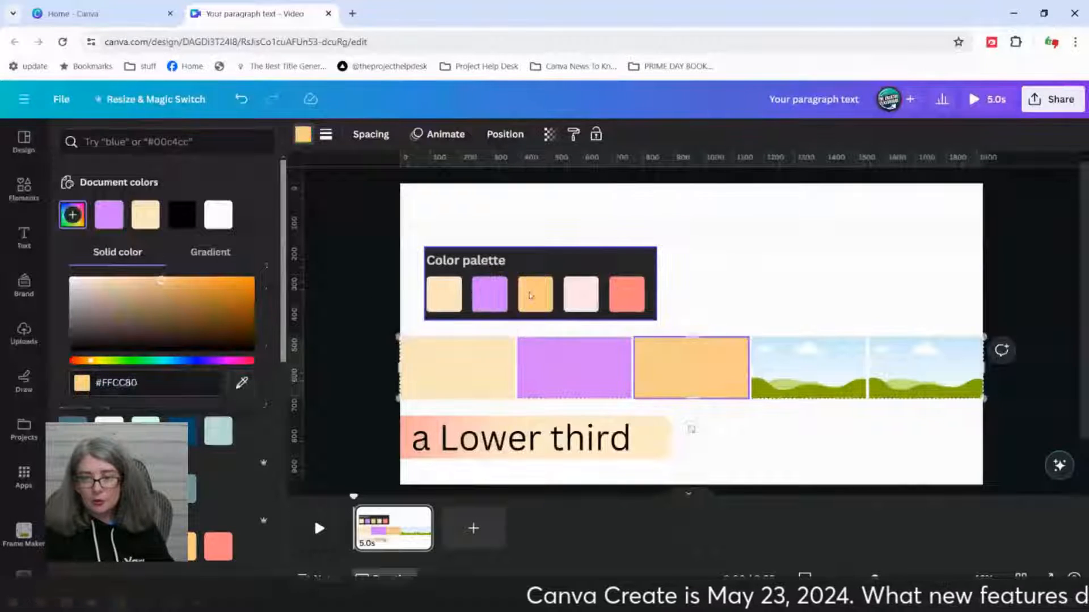
# Step: Fill the fourth grid cell with the pale pink #FFE6E6 sampled from the palette image's fourth swatch
pyautogui.click(787, 372)
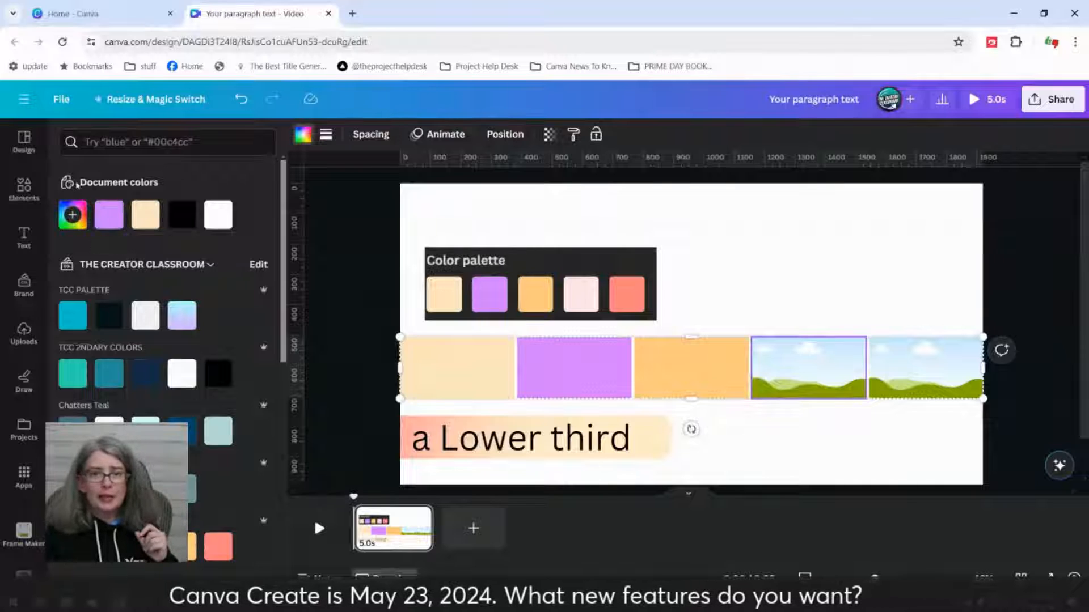
pyautogui.click(72, 215)
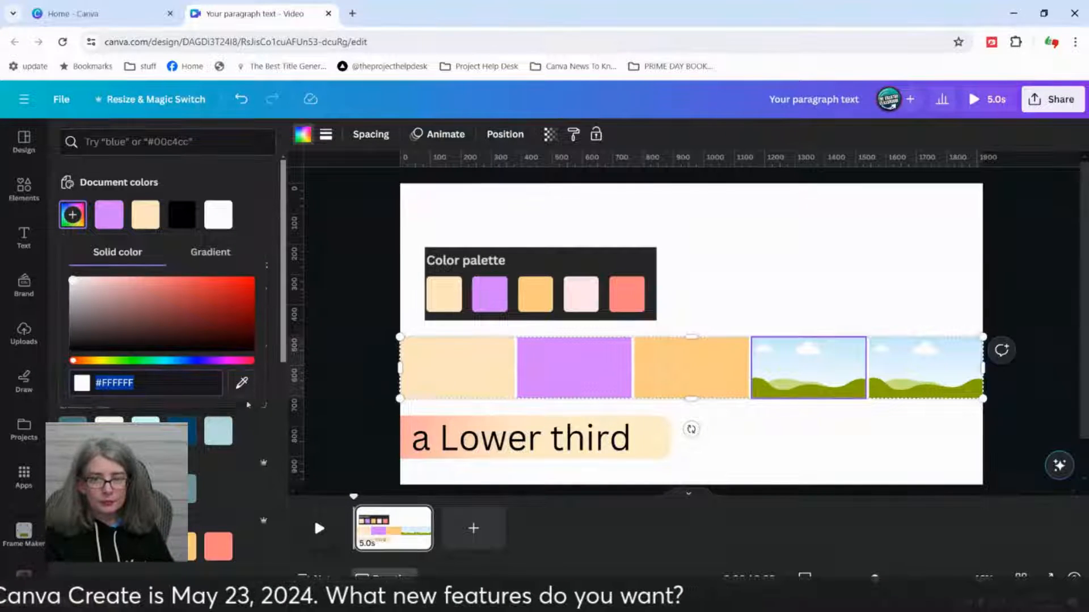
pyautogui.click(241, 383)
pyautogui.click(587, 300)
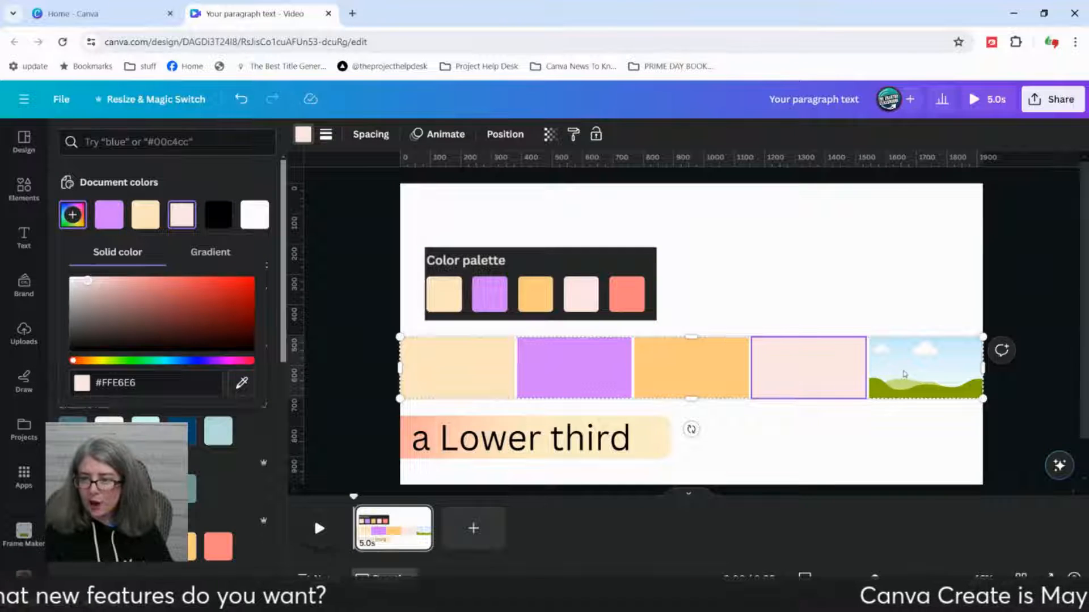
# Step: Fill the fifth grid cell with the coral sampled from the palette image's last swatch, then deselect the grid
pyautogui.click(903, 375)
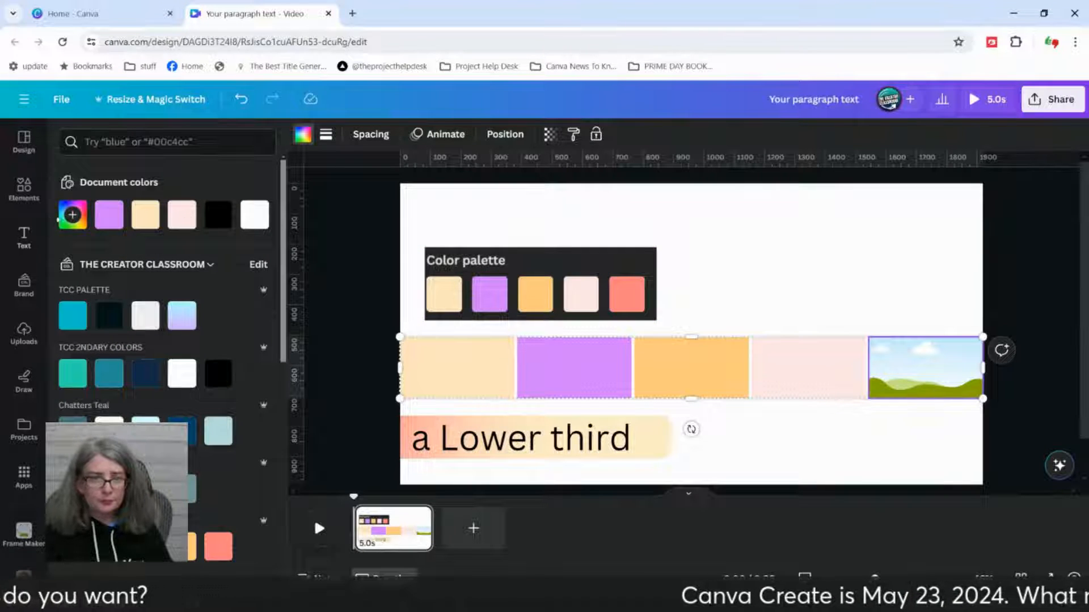
pyautogui.click(74, 215)
pyautogui.click(242, 382)
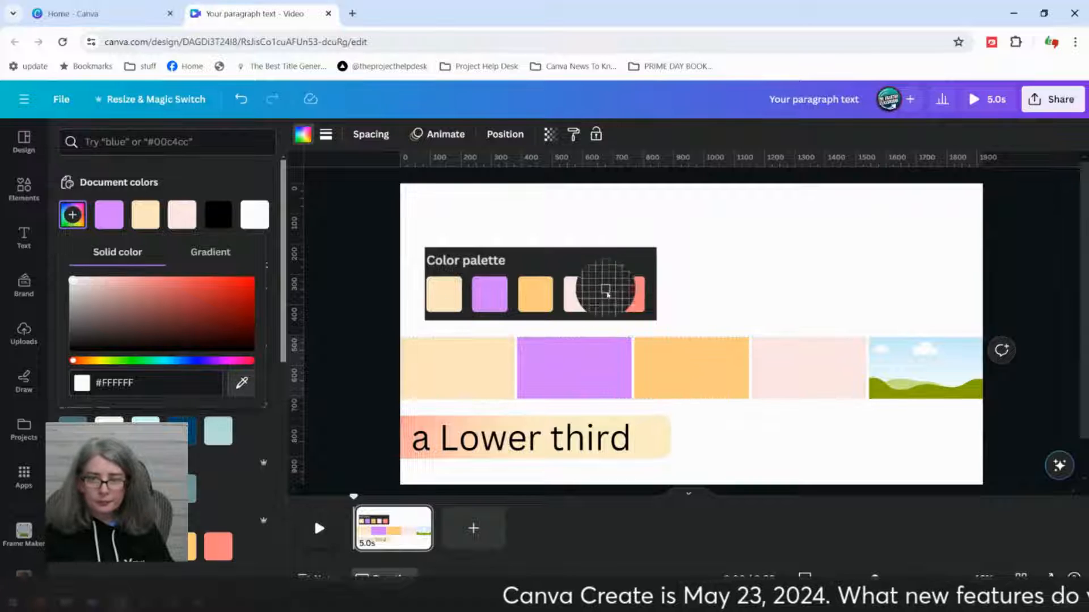
pyautogui.click(624, 295)
pyautogui.click(841, 257)
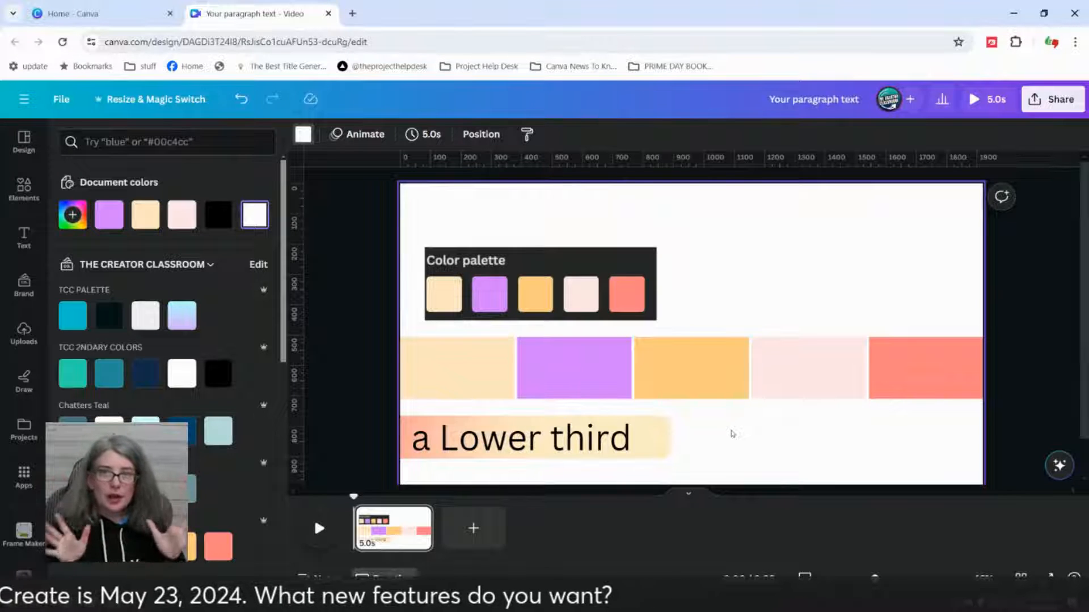
# Step: Reduce the colored grid strip's height to about 127 by lowering its upper edge
pyautogui.click(760, 386)
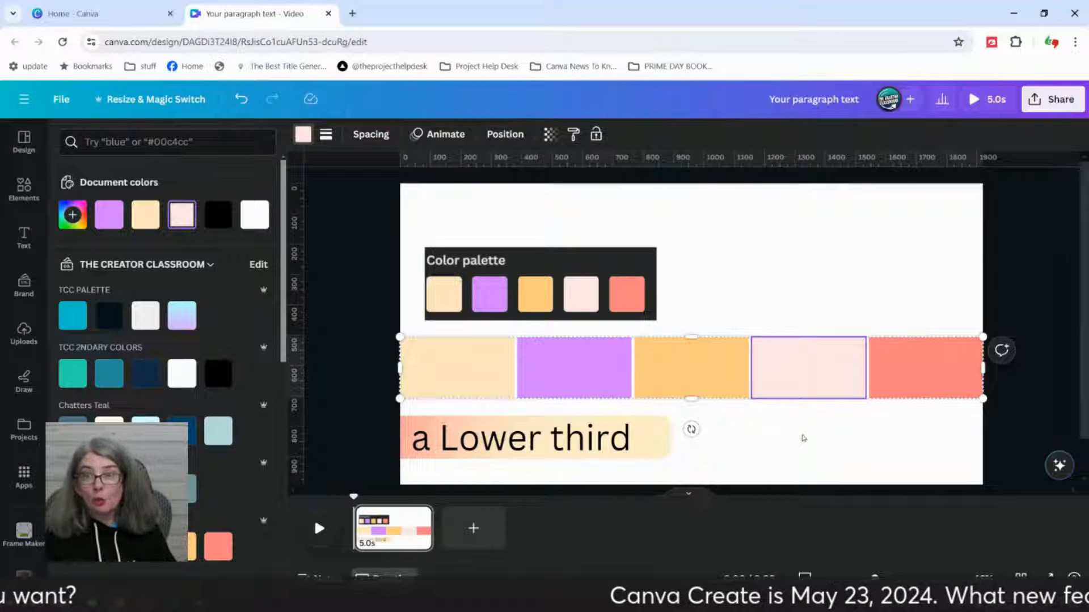
pyautogui.click(783, 431)
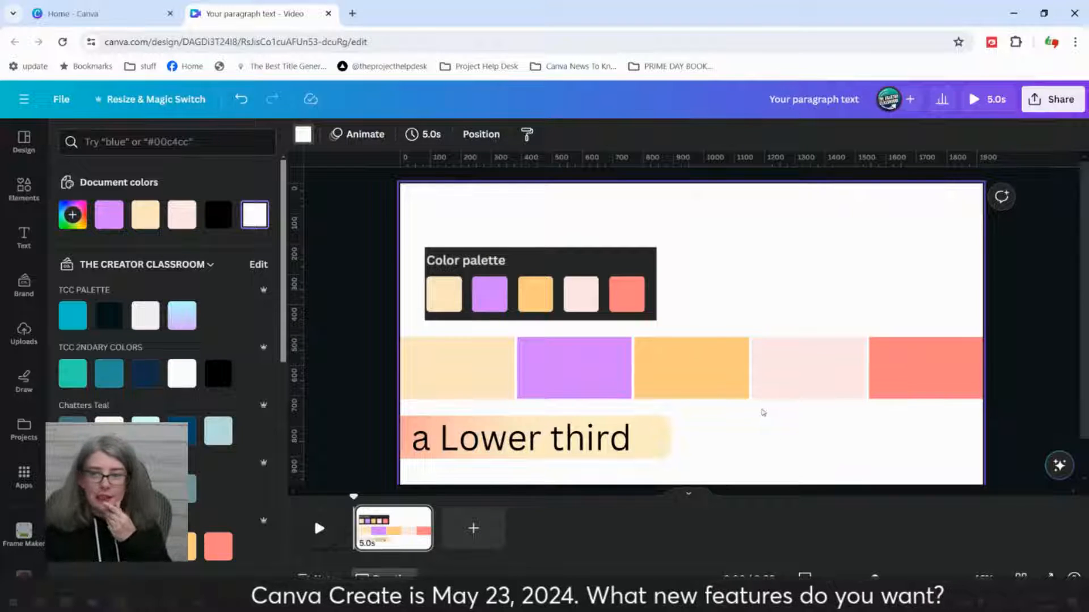
pyautogui.click(703, 368)
pyautogui.moveTo(691, 338); pyautogui.dragTo(702, 362)
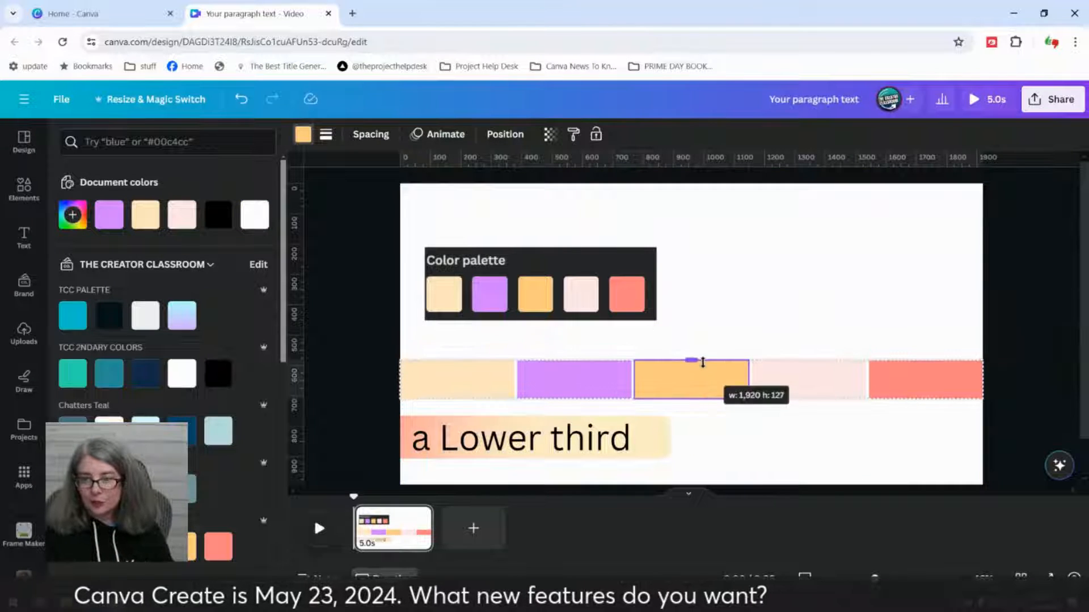
pyautogui.click(812, 310)
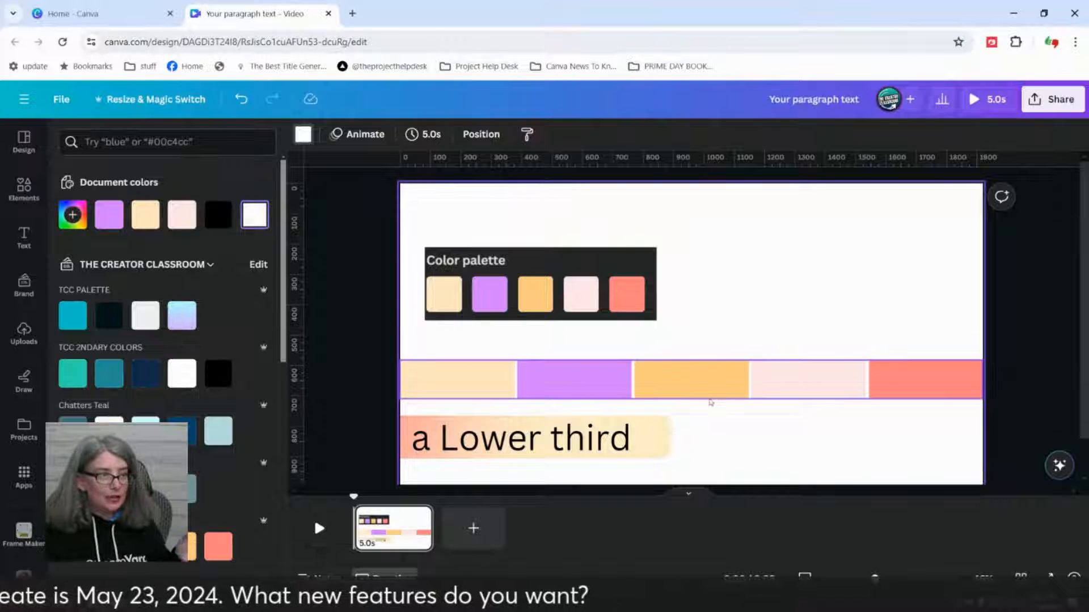
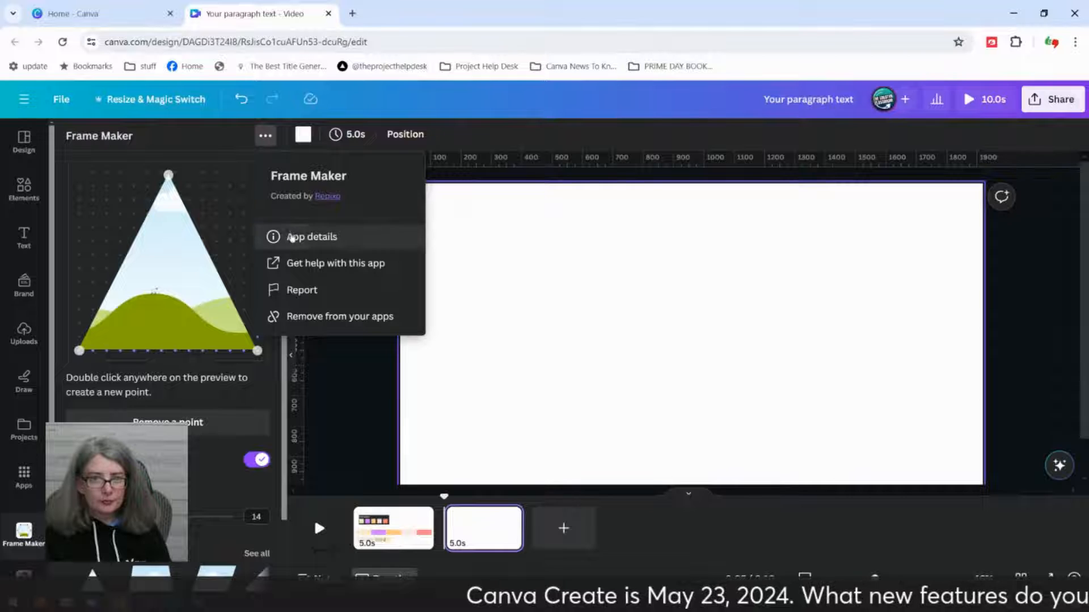
# Step: Load the left-pointing five-sided shape from Frame Maker's full shape collection into the frame preview
pyautogui.click(291, 236)
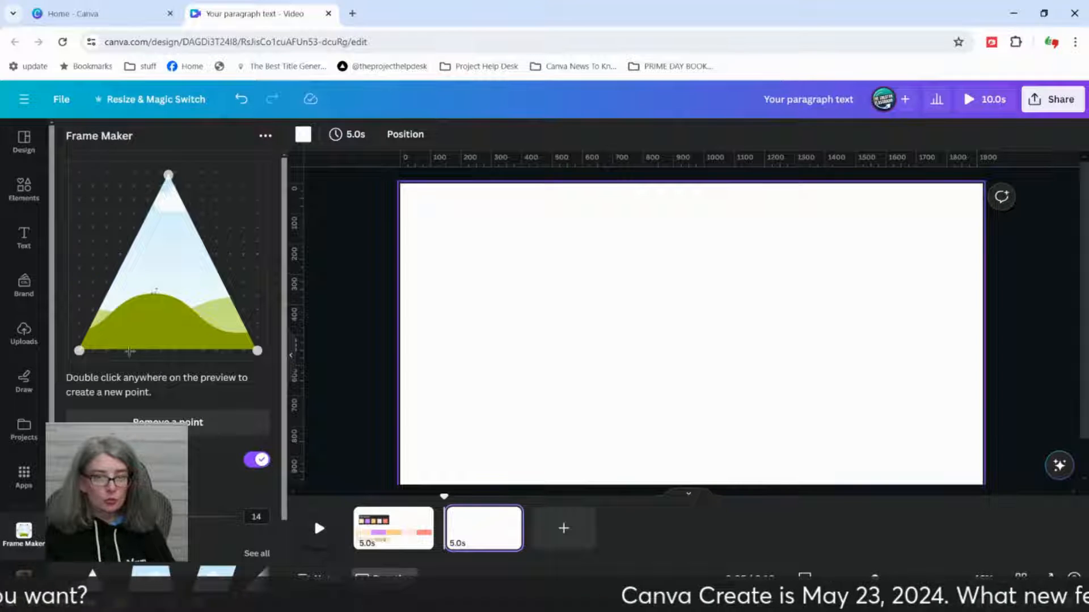
pyautogui.scroll(-2, 67, 278)
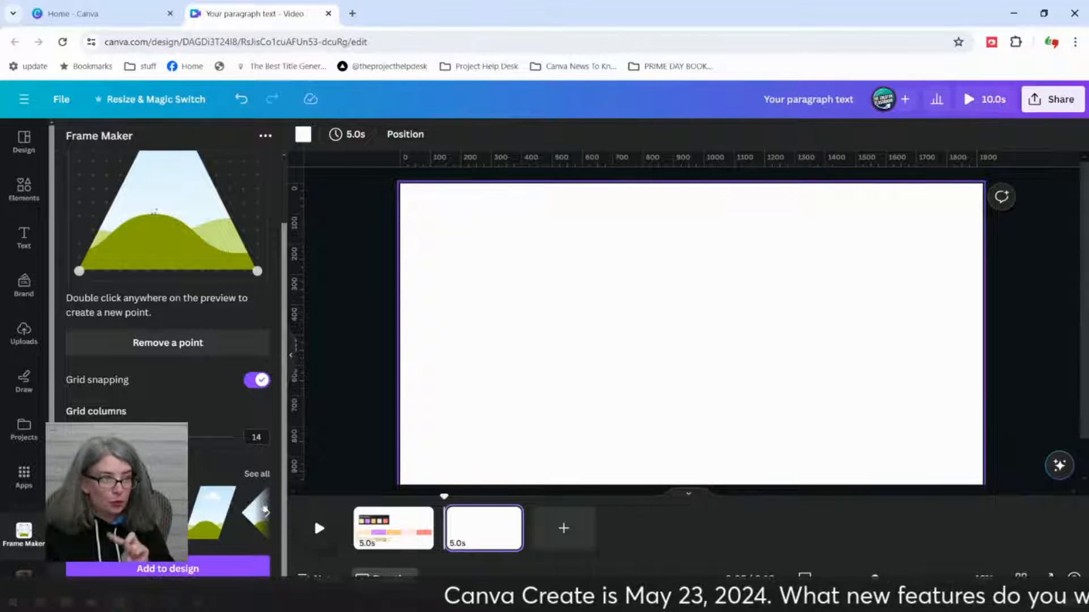
pyautogui.click(252, 476)
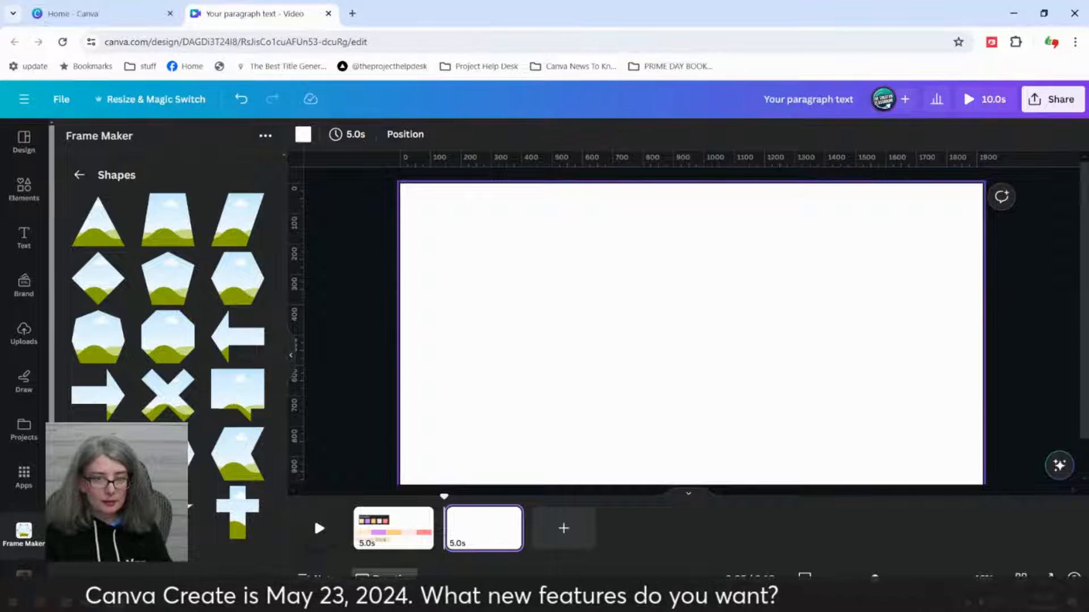
pyautogui.click(98, 454)
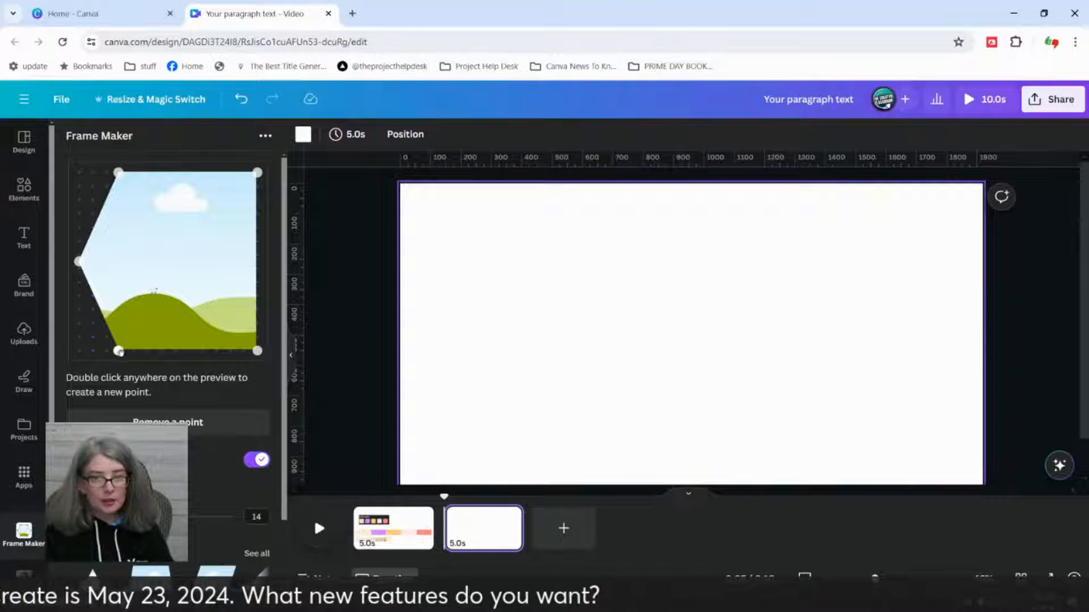
# Step: Reshape the frame by raising its leftmost point along the left side, and toggle grid snapping off and back on
pyautogui.moveTo(77, 261); pyautogui.dragTo(218, 273)
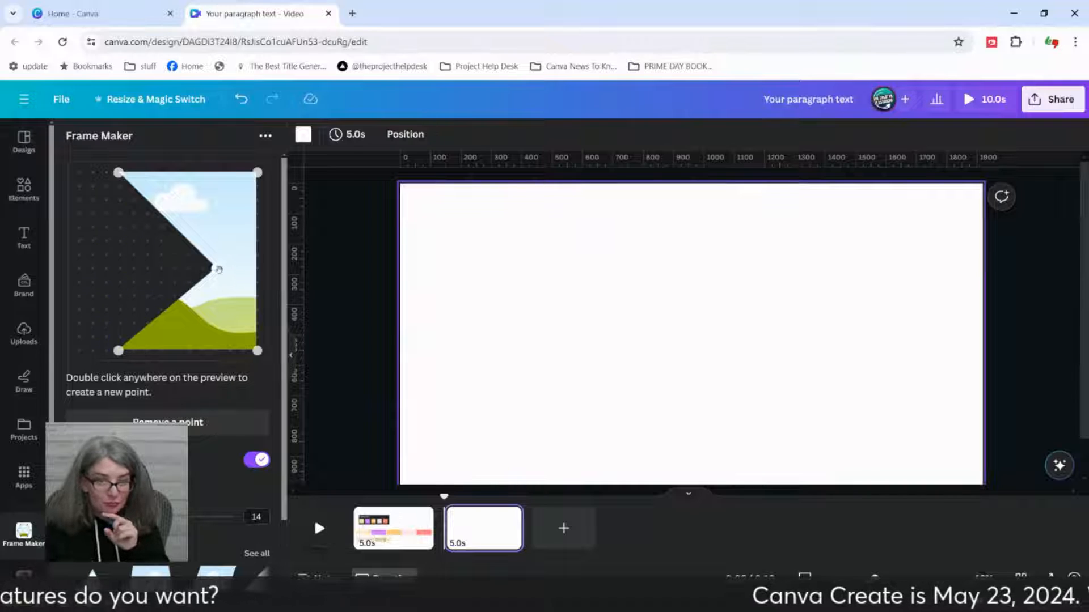
pyautogui.moveTo(215, 269); pyautogui.dragTo(79, 233)
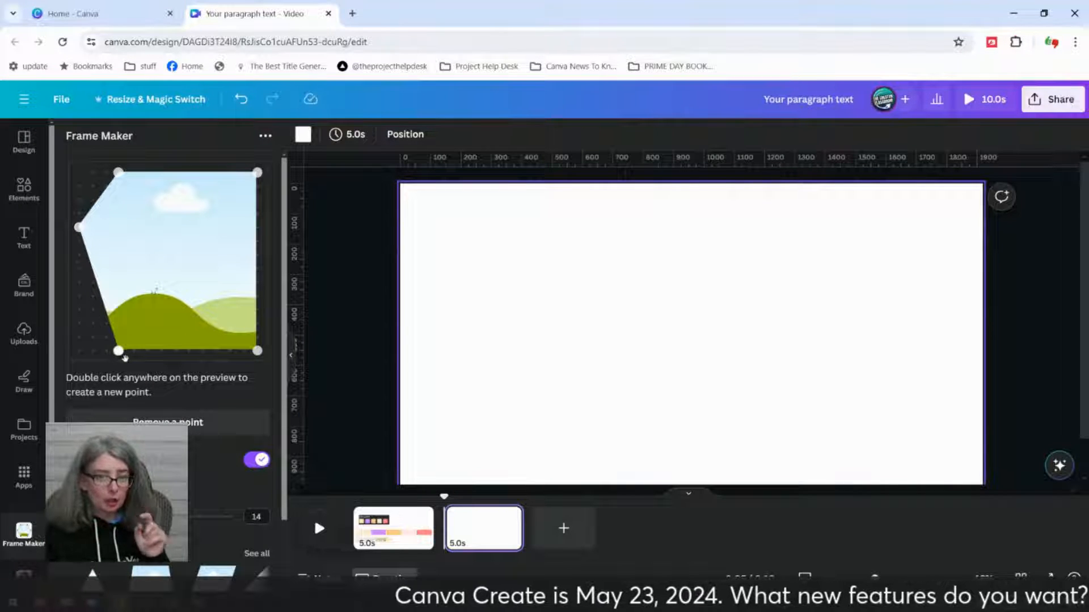
pyautogui.click(254, 463)
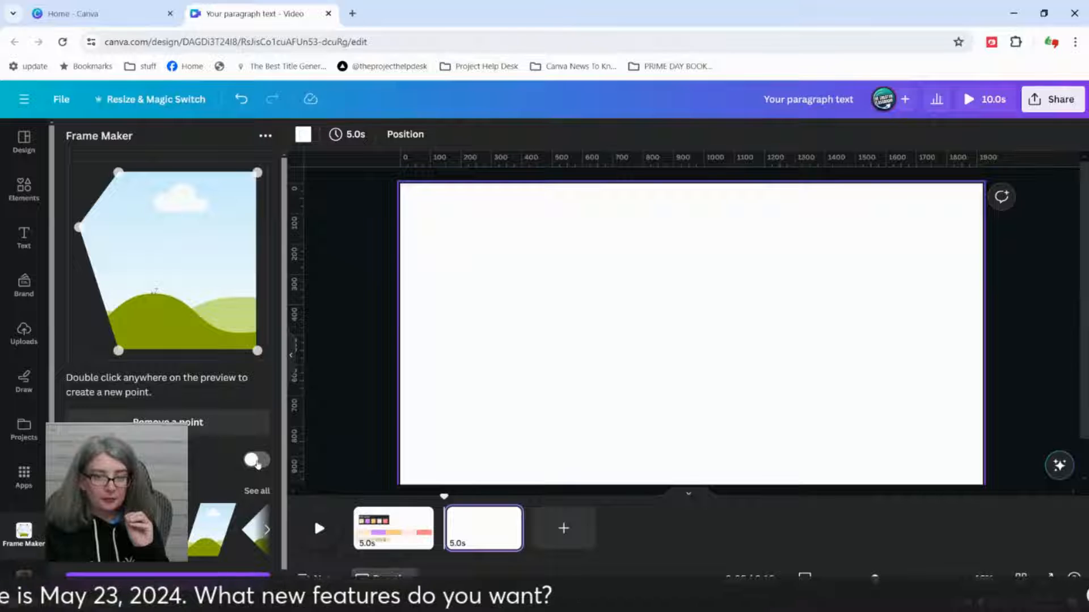
pyautogui.click(258, 462)
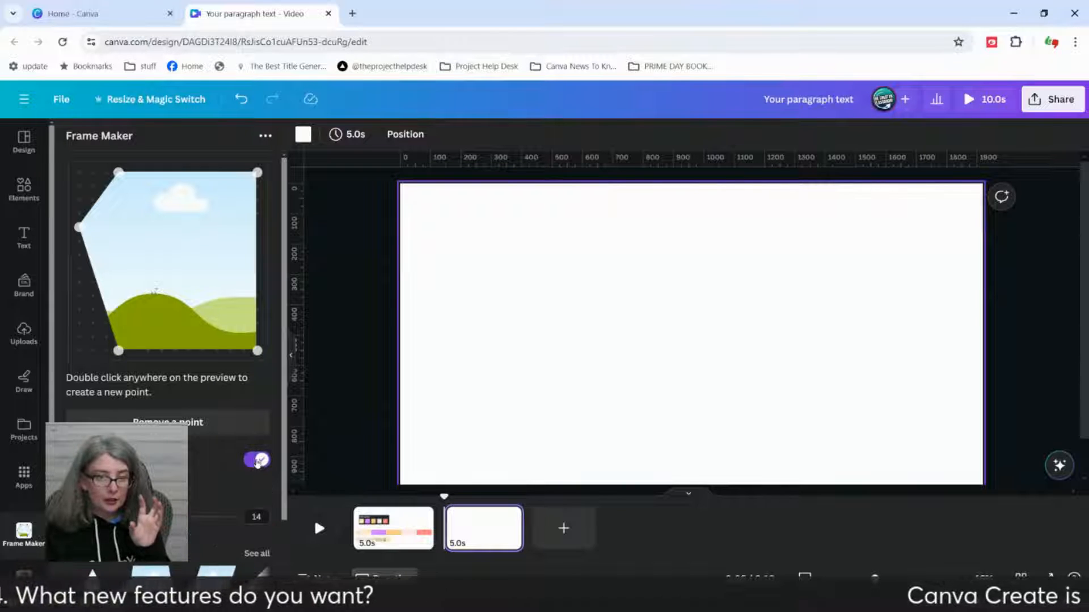
# Step: Add the custom frame to the blank page, placing it on the left half enlarged to about four-fifths of the page height
pyautogui.scroll(-2, 229, 474)
pyautogui.click(217, 569)
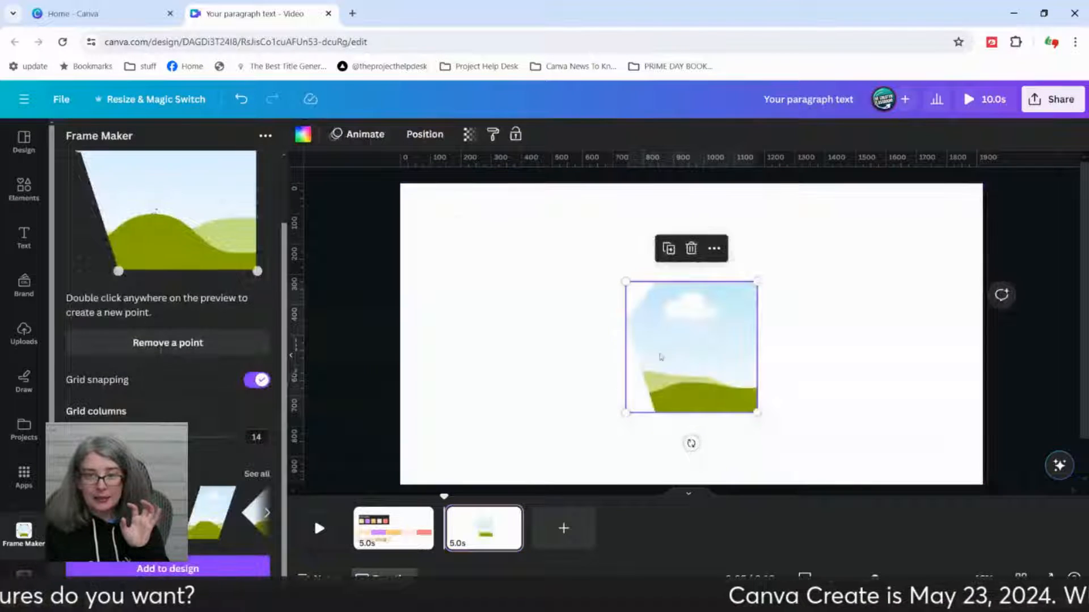
pyautogui.moveTo(662, 358); pyautogui.dragTo(496, 297)
pyautogui.moveTo(598, 351); pyautogui.dragTo(668, 430)
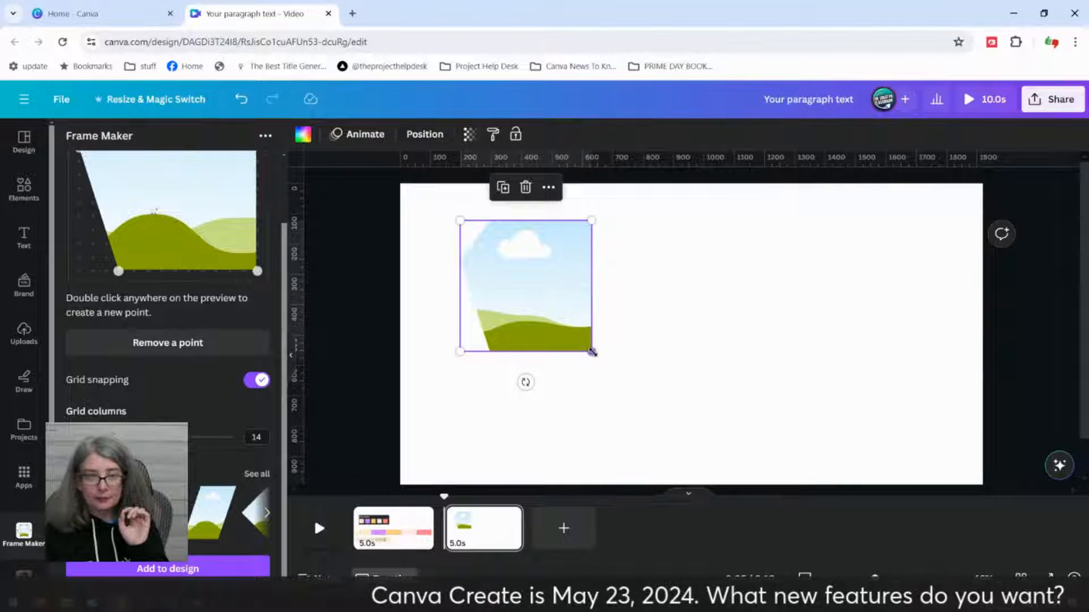
pyautogui.moveTo(591, 352); pyautogui.dragTo(698, 454)
pyautogui.click(727, 338)
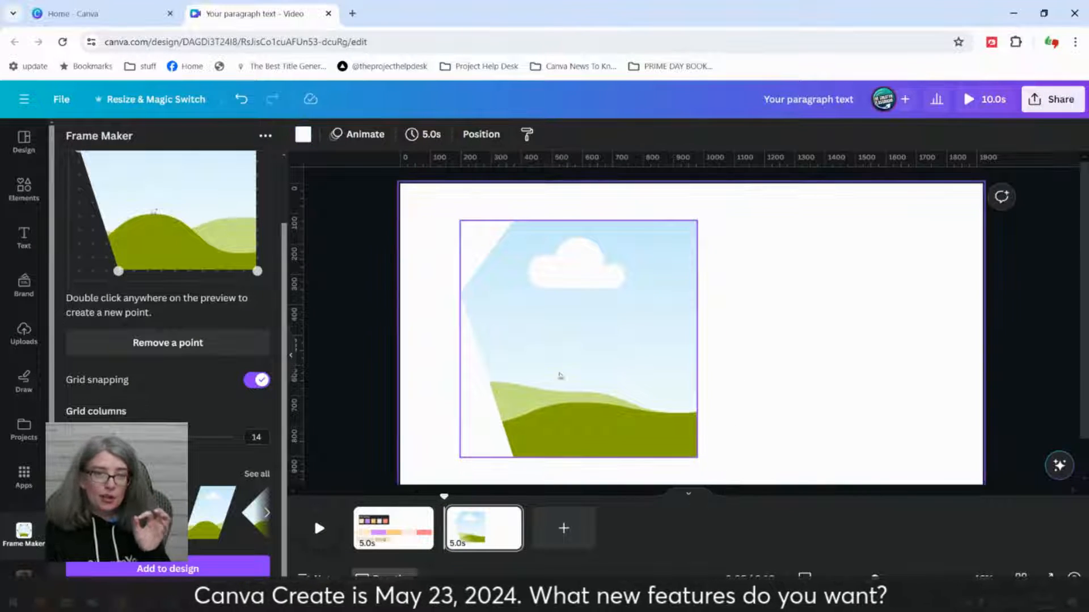
# Step: Fill the custom frame with the purple neon grid photo from the "grid" element results
pyautogui.click(27, 198)
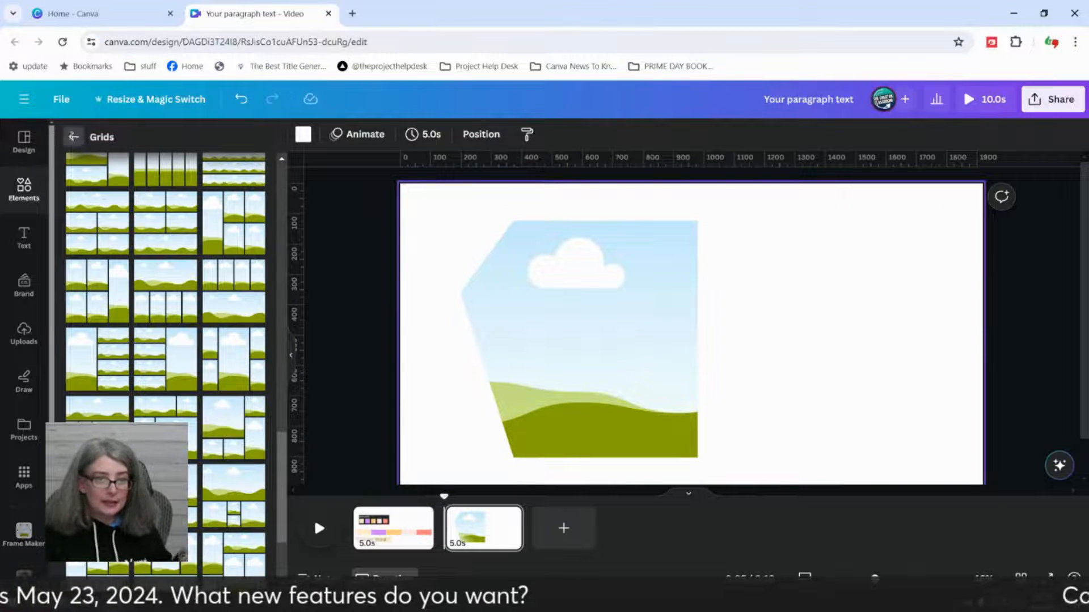
pyautogui.click(73, 137)
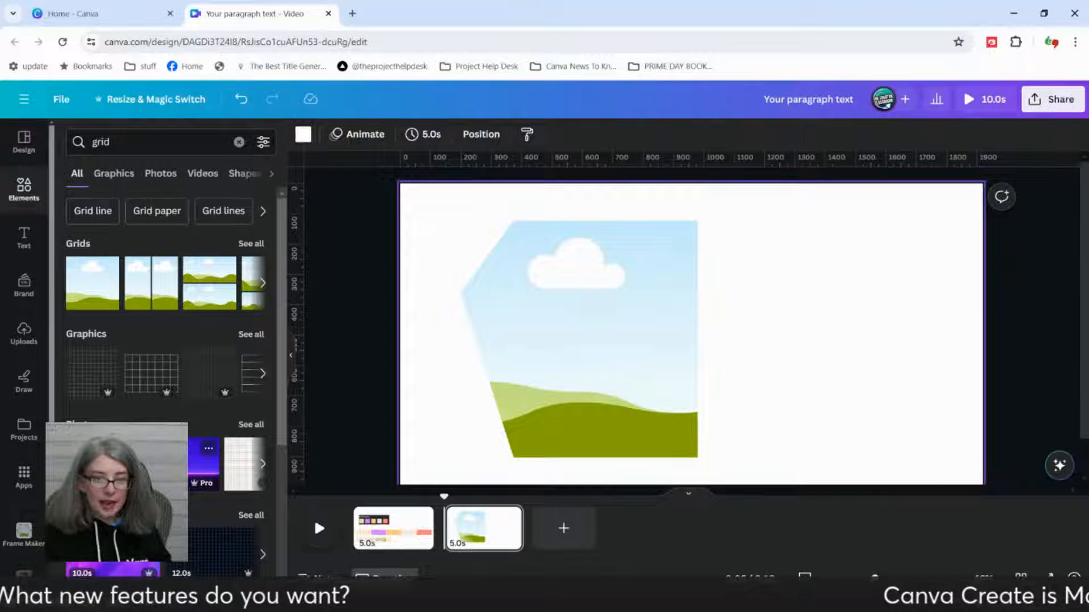
pyautogui.click(209, 447)
pyautogui.moveTo(537, 300); pyautogui.dragTo(567, 314)
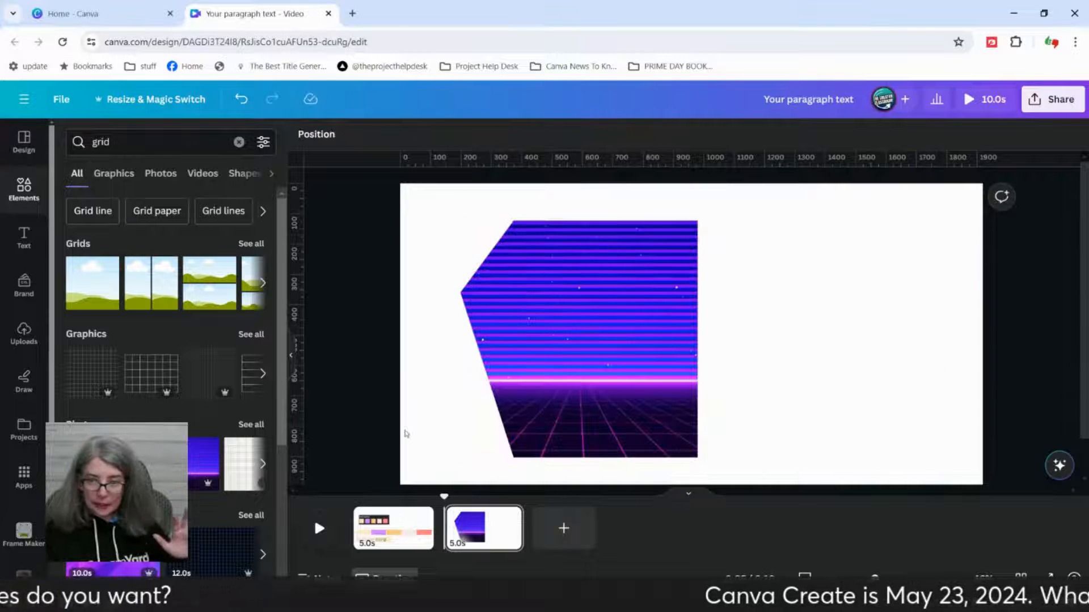
# Step: Try to fill the custom frame with the purple 10-second video from the grid results, and undo the replacement
pyautogui.scroll(-1, 406, 435)
pyautogui.moveTo(106, 556); pyautogui.dragTo(584, 317)
pyautogui.hotkey('ctrl', 'z')
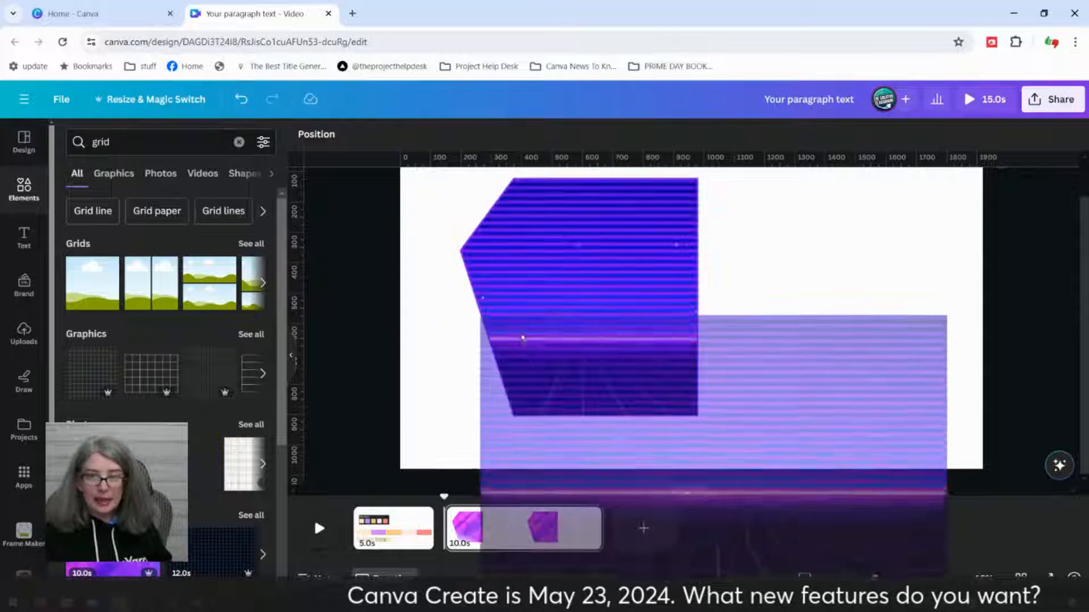
pyautogui.hotkey('ctrl', 'z')
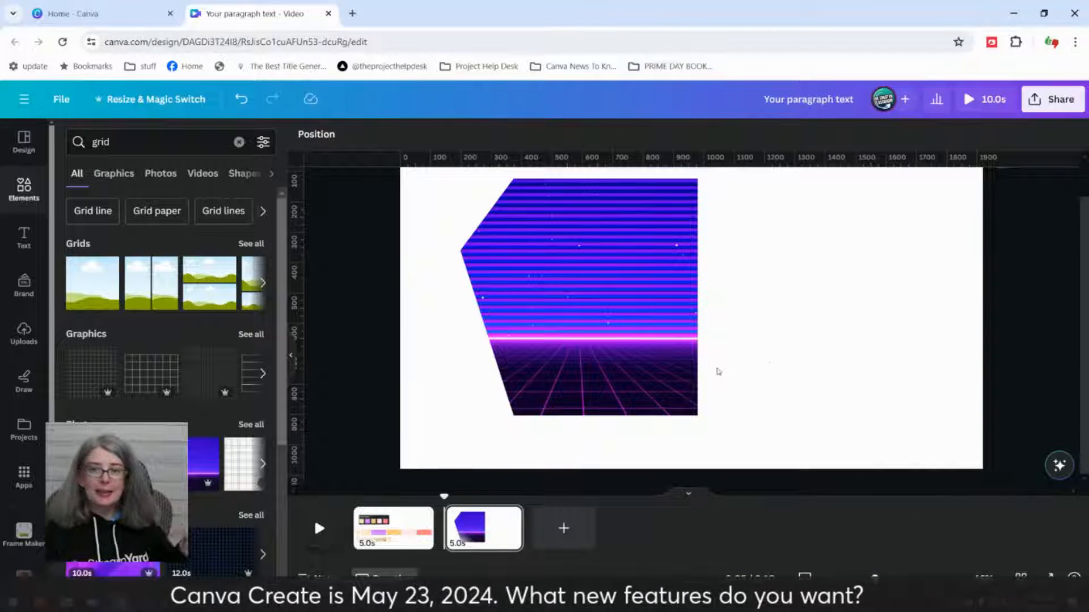
# Step: Move the custom frame completely off the page, beyond its left edge
pyautogui.click(771, 365)
pyautogui.click(579, 350)
pyautogui.moveTo(703, 375); pyautogui.dragTo(712, 397)
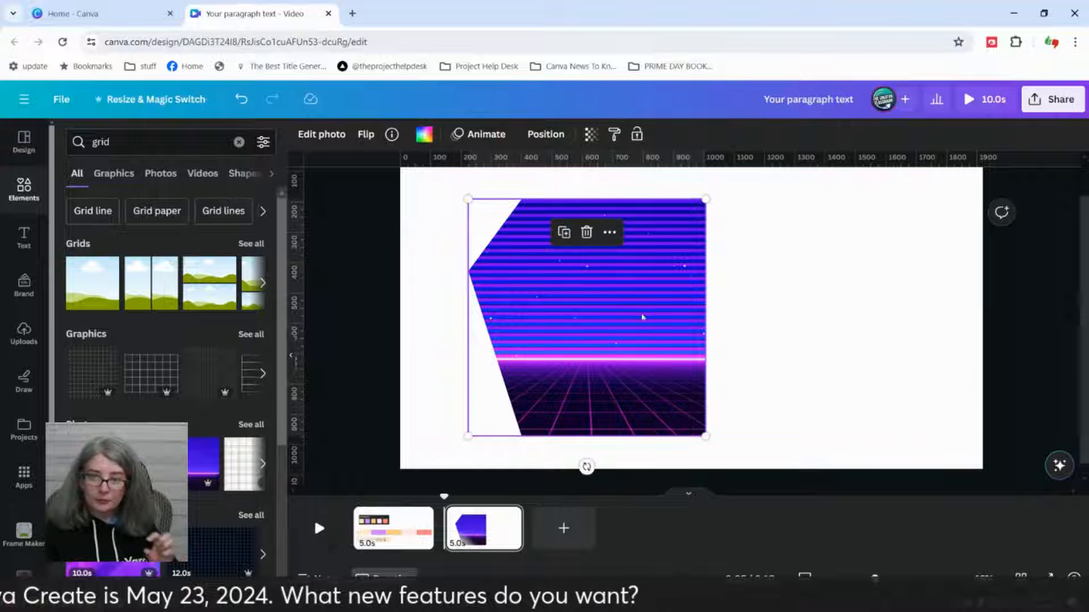
pyautogui.click(588, 235)
pyautogui.click(589, 198)
pyautogui.click(625, 299)
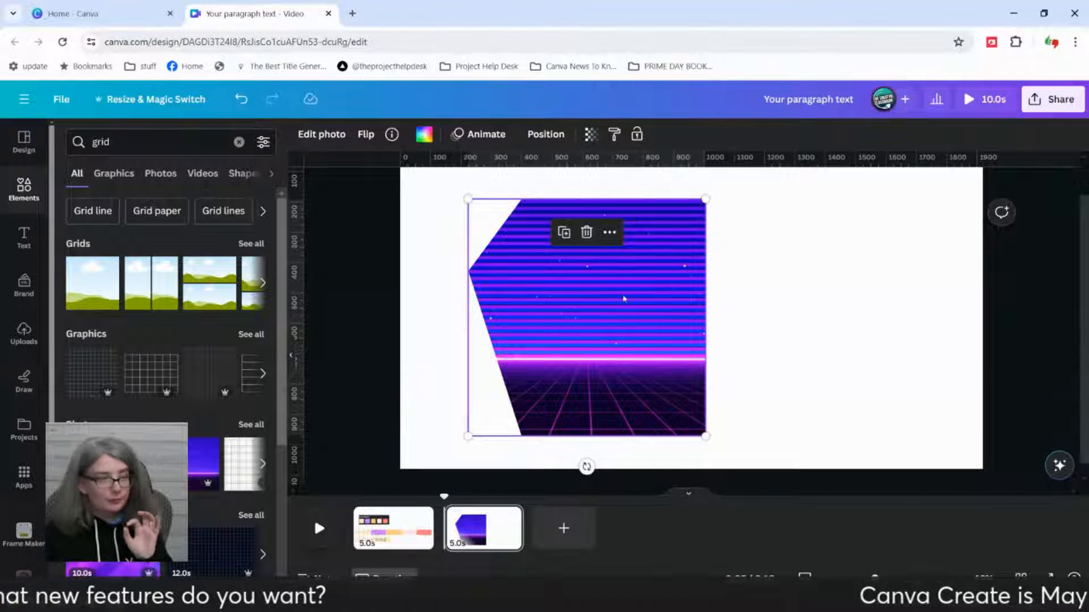
pyautogui.moveTo(624, 299); pyautogui.dragTo(258, 308)
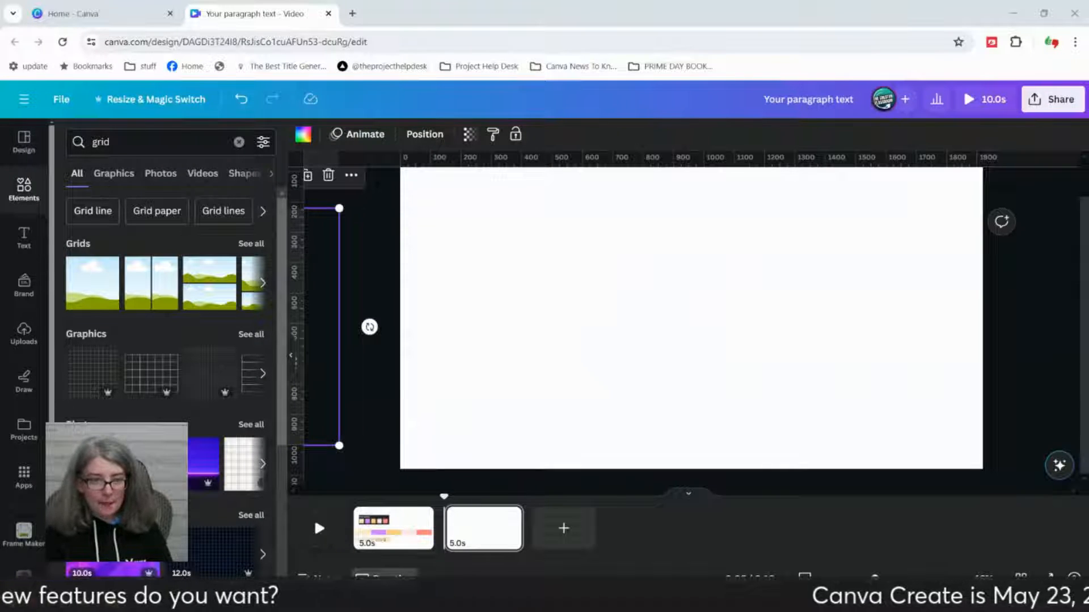
# Step: Search the apps for "cartoonist" and open the Cartoonist app after trying Cartoonify
pyautogui.click(24, 476)
pyautogui.click(153, 141)
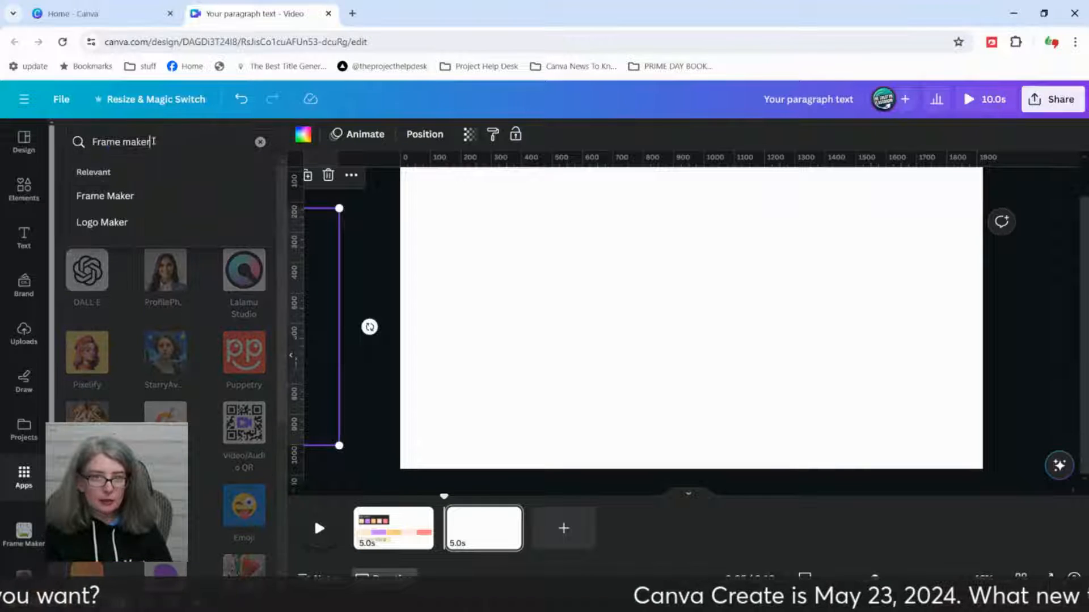
pyautogui.moveTo(154, 141); pyautogui.dragTo(91, 141)
pyautogui.write('cartoon')
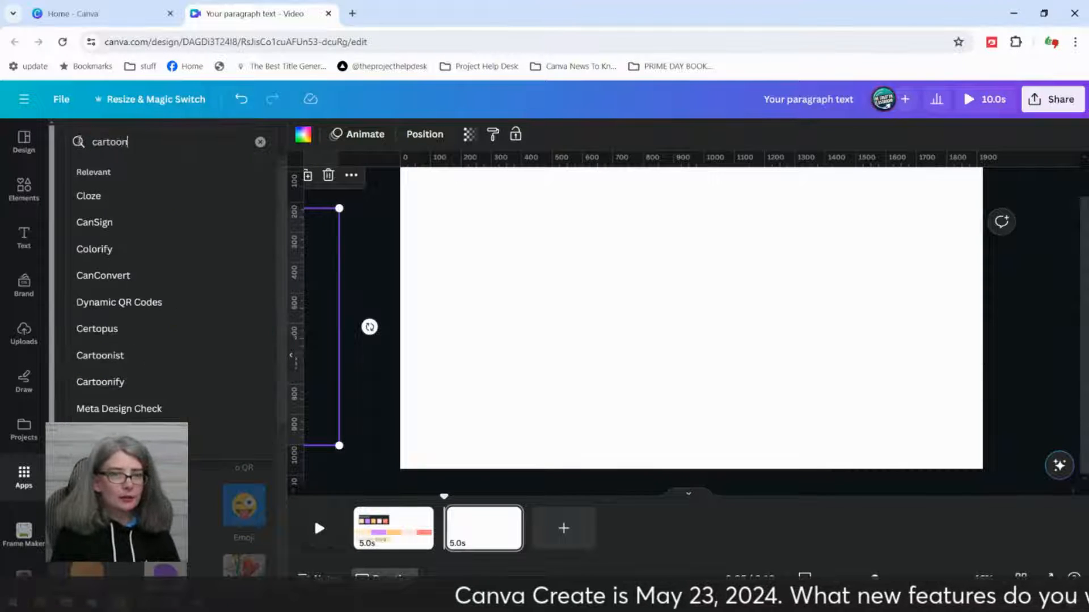
pyautogui.write('ist')
pyautogui.press('Return')
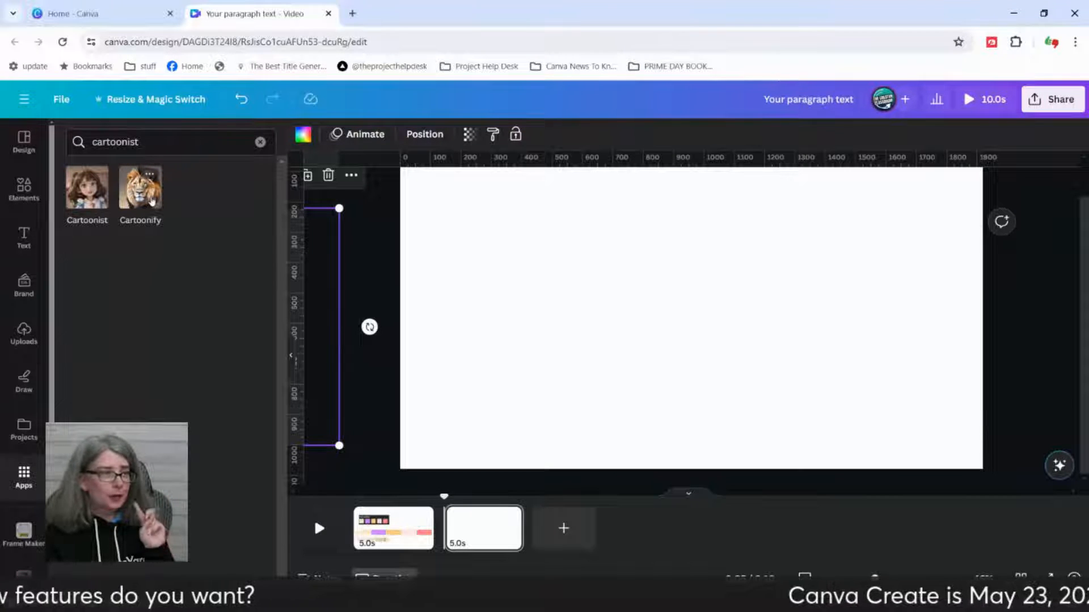
pyautogui.click(152, 201)
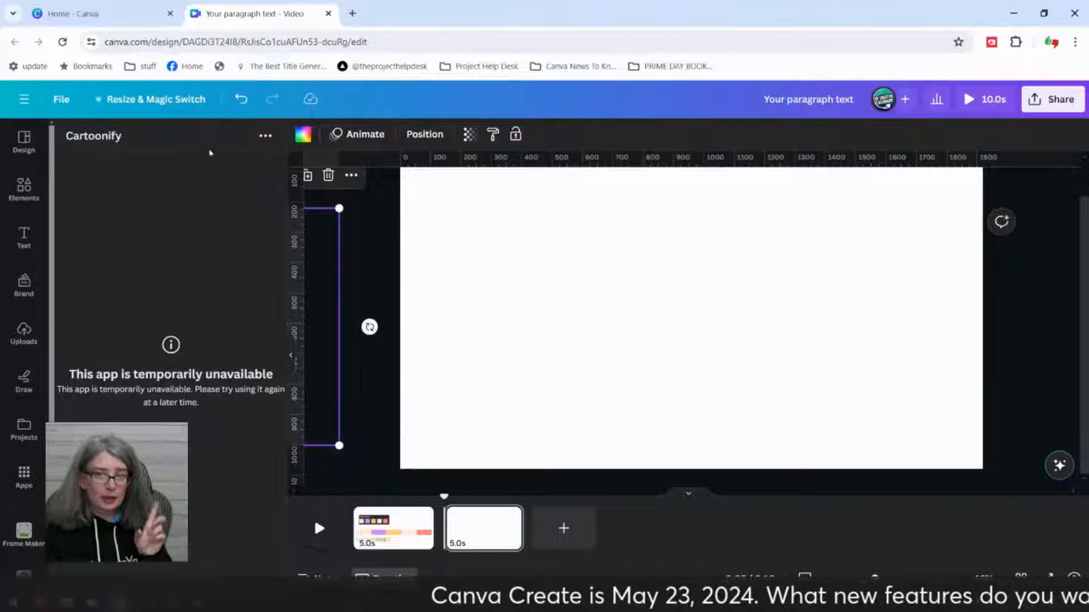
pyautogui.click(24, 476)
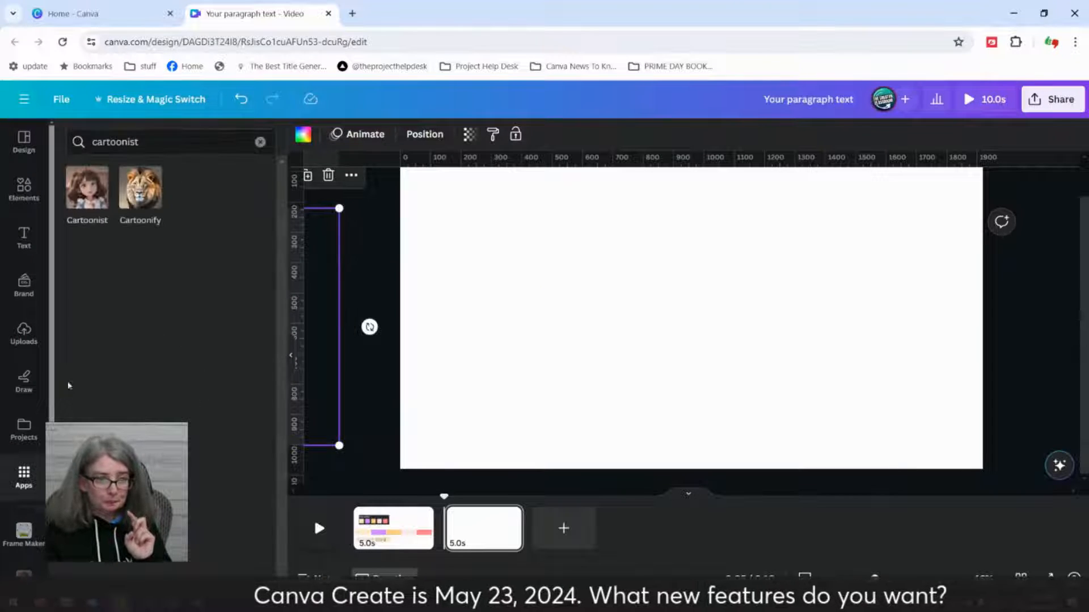
pyautogui.click(85, 195)
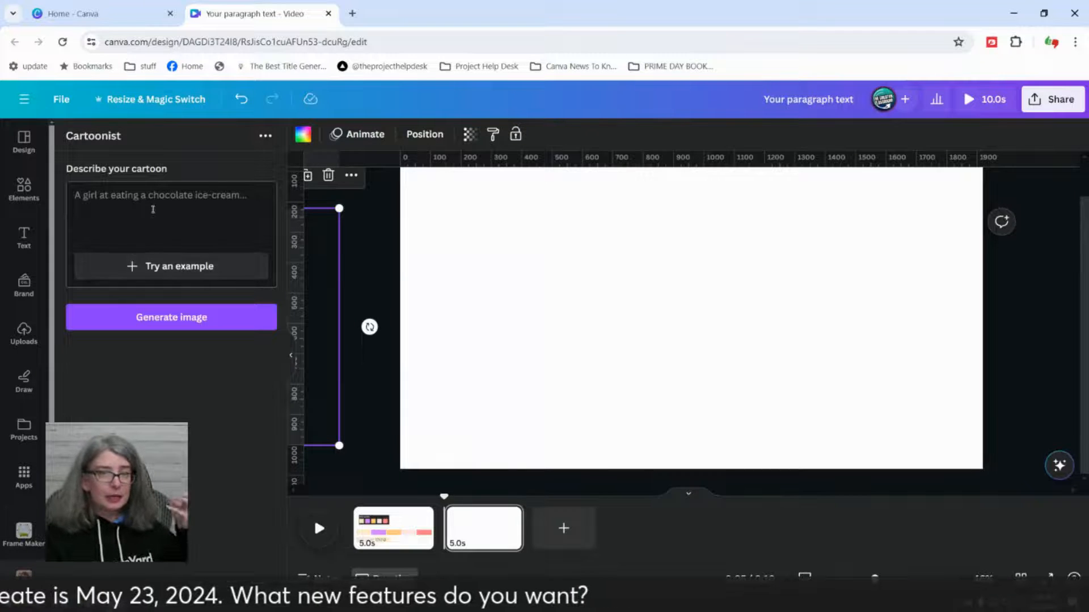
# Step: Generate a cartoon image in Cartoonist from the example prompt "A bottle of magic potion"
pyautogui.click(172, 268)
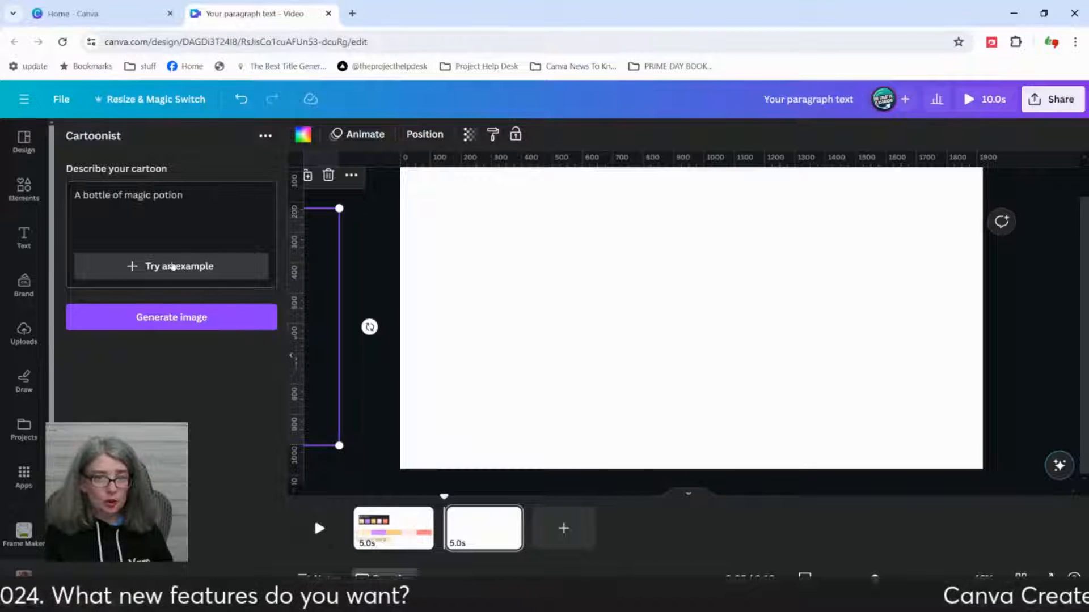
pyautogui.click(173, 269)
pyautogui.click(172, 269)
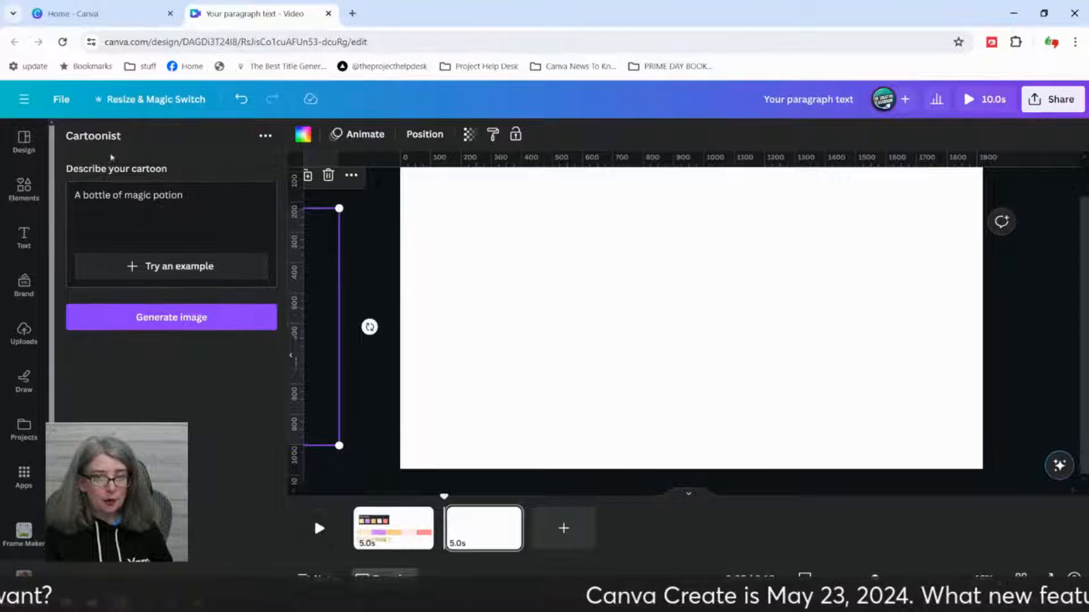
pyautogui.click(191, 319)
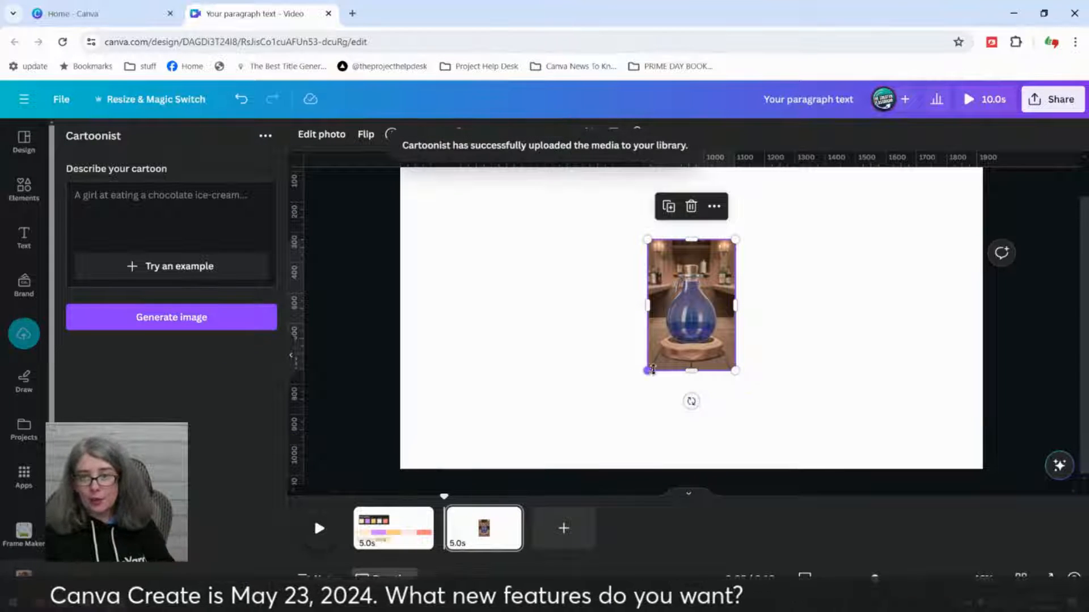
# Step: Resize the potion bottle image to about a quarter of the page width and place it near the page's left edge
pyautogui.moveTo(648, 370); pyautogui.dragTo(536, 499)
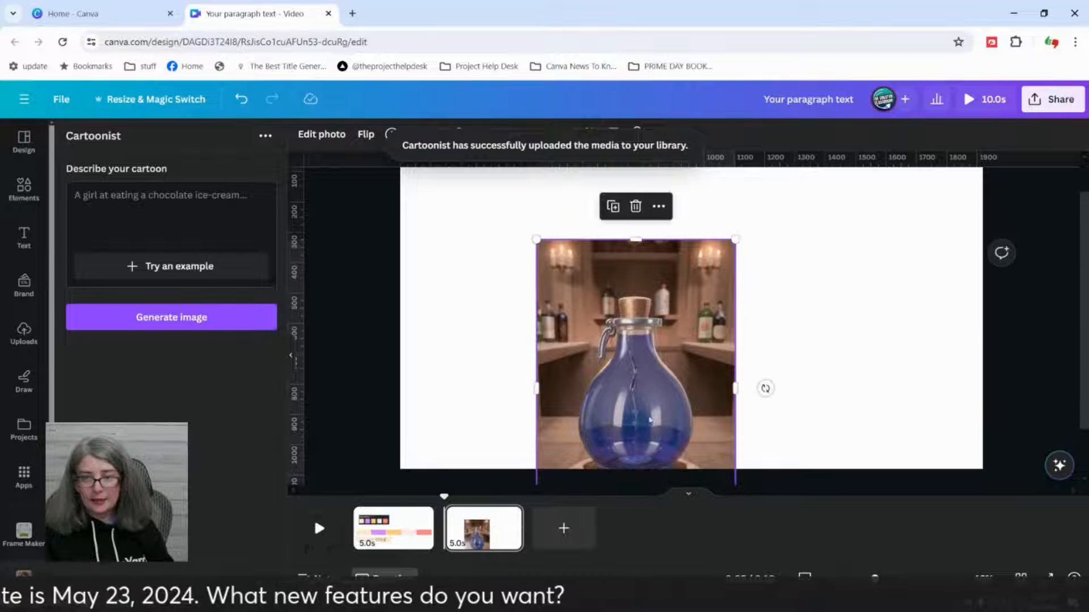
pyautogui.moveTo(640, 415); pyautogui.dragTo(538, 364)
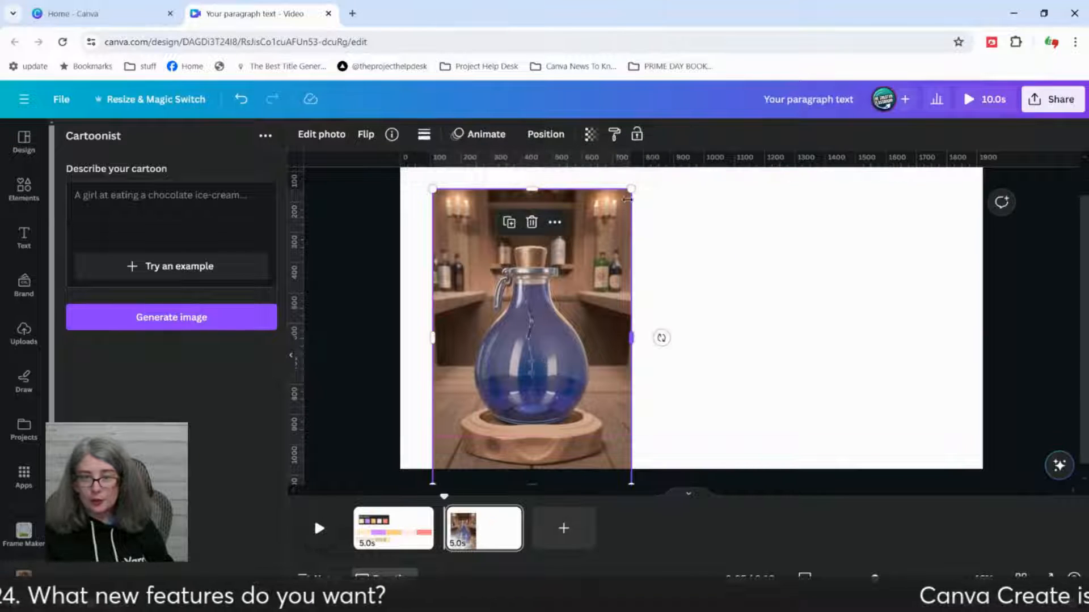
pyautogui.moveTo(628, 191); pyautogui.dragTo(584, 256)
pyautogui.moveTo(508, 363); pyautogui.dragTo(488, 302)
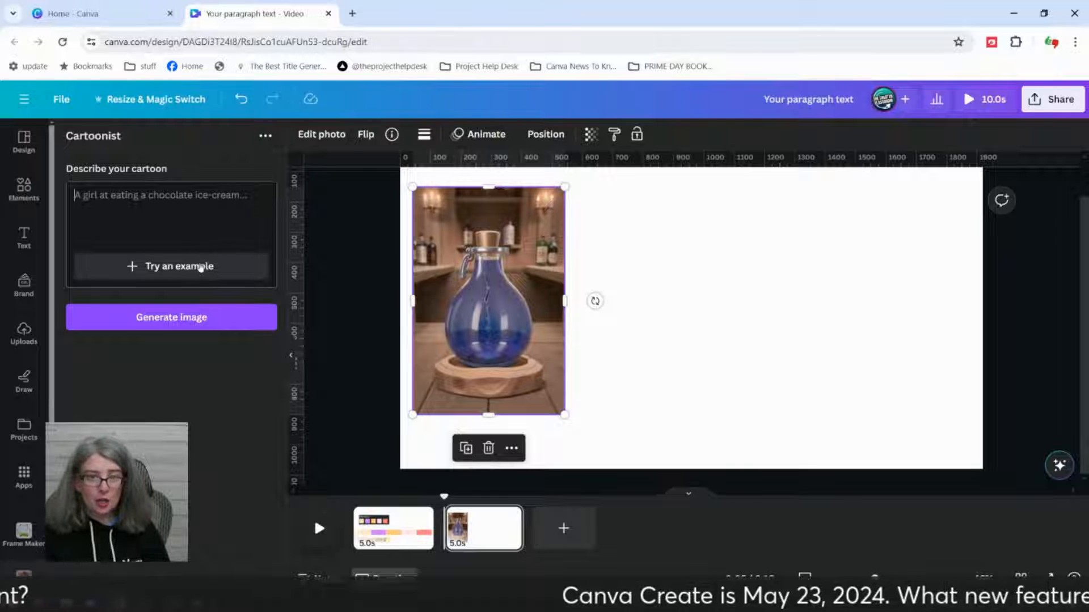
# Step: Generate a second "A bottle of magic potion" image from the example prompt and place it, enlarged, just right of the first
pyautogui.click(200, 266)
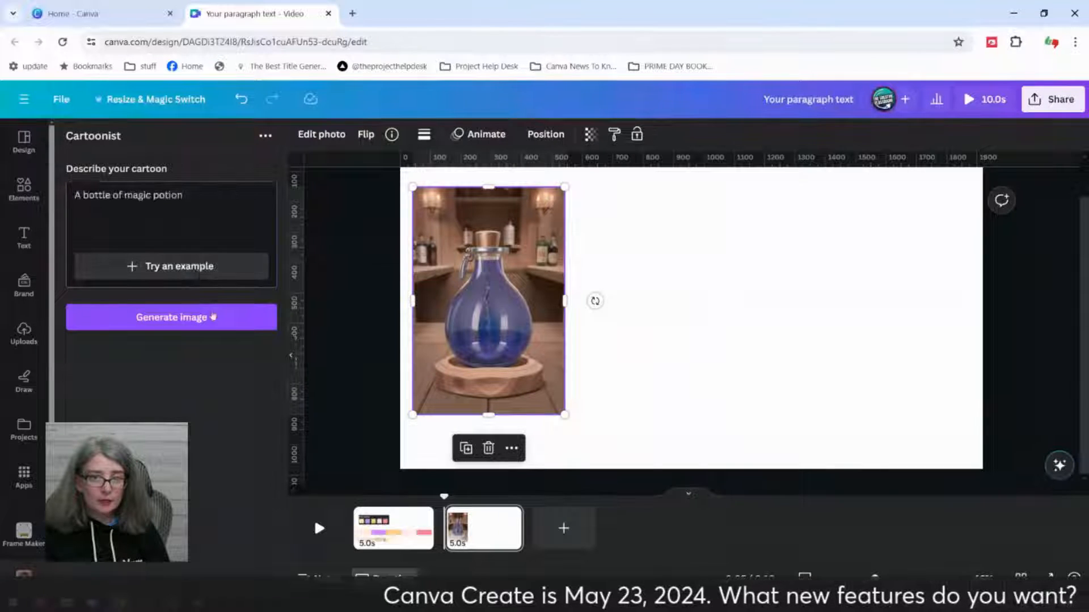
pyautogui.click(219, 325)
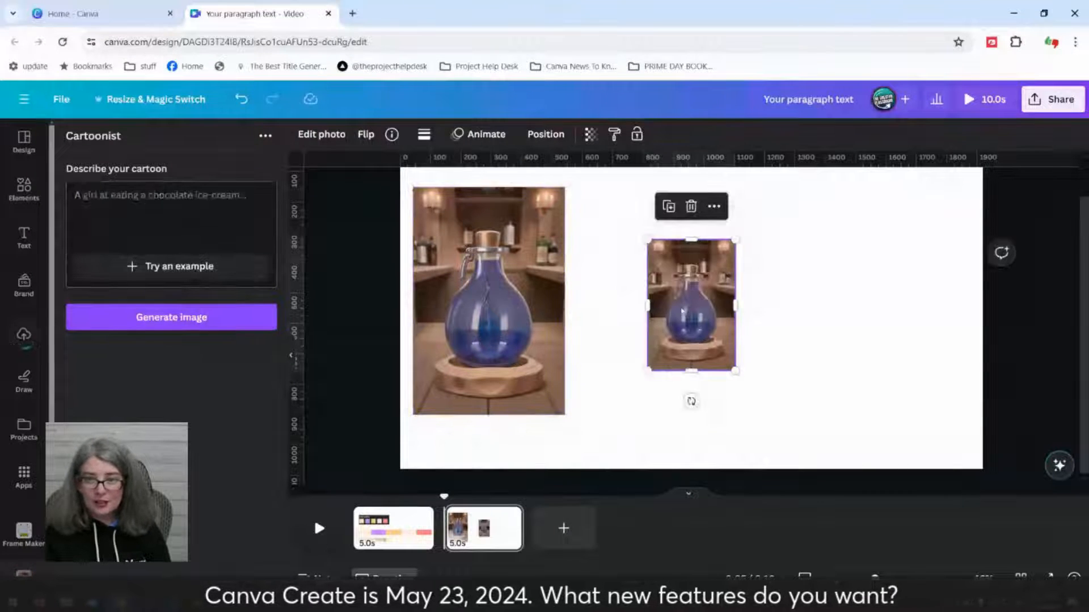
pyautogui.moveTo(682, 312); pyautogui.dragTo(568, 276)
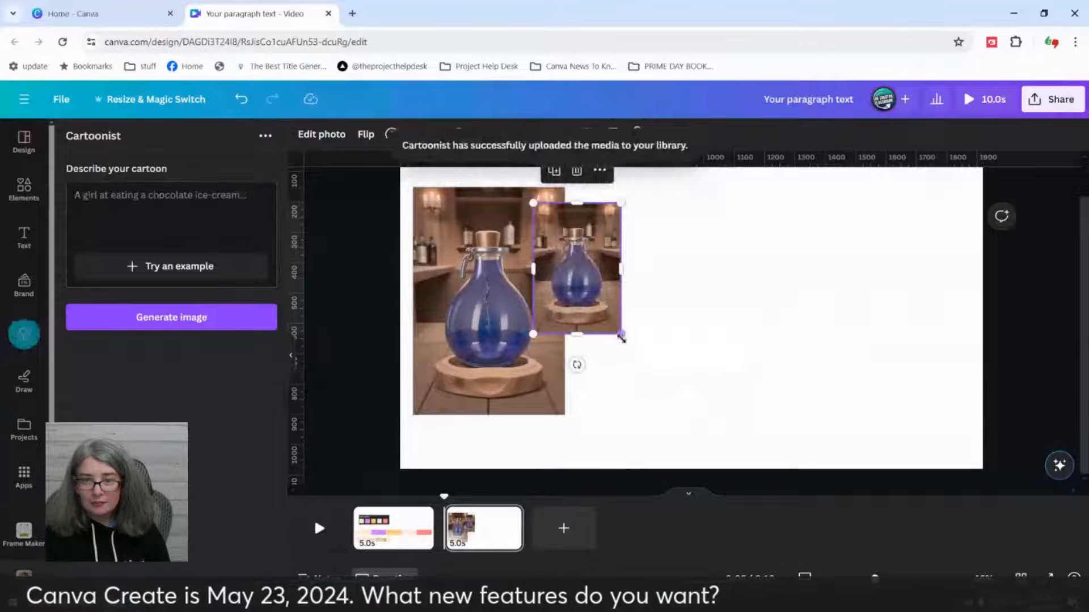
pyautogui.moveTo(620, 333); pyautogui.dragTo(732, 468)
pyautogui.moveTo(672, 435); pyautogui.dragTo(656, 406)
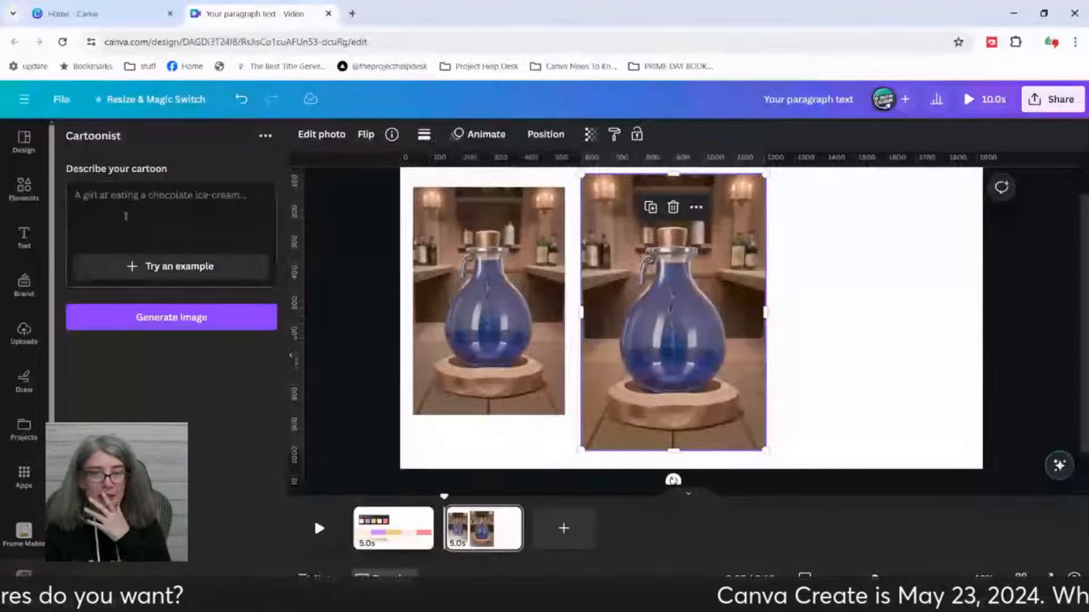
# Step: Remove the background from the larger potion bottle image and move the cut-out bottle farther right on the page
pyautogui.click(133, 200)
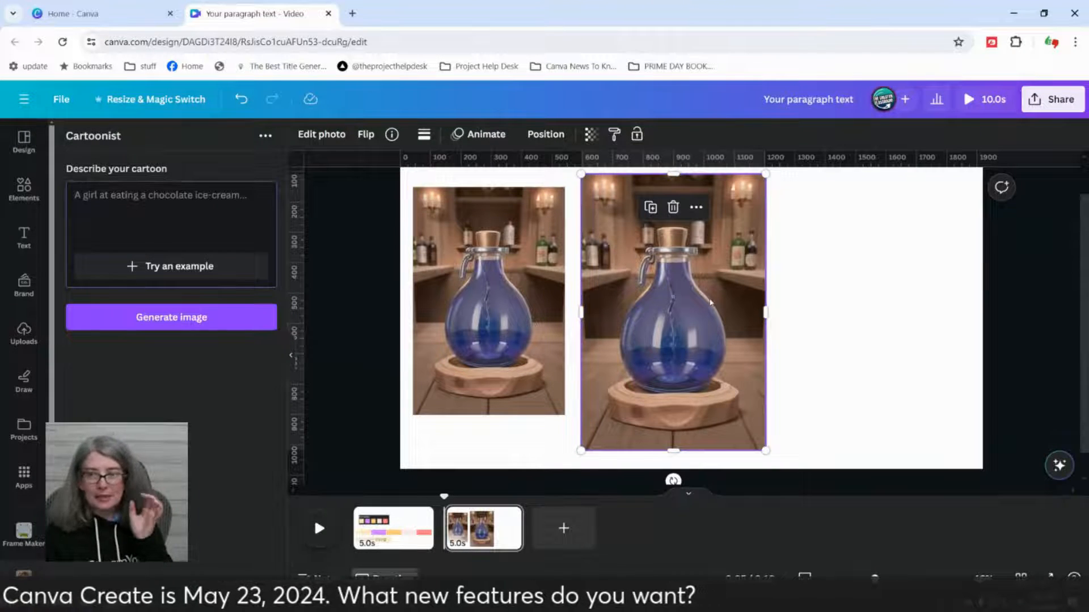
pyautogui.click(321, 136)
pyautogui.click(91, 231)
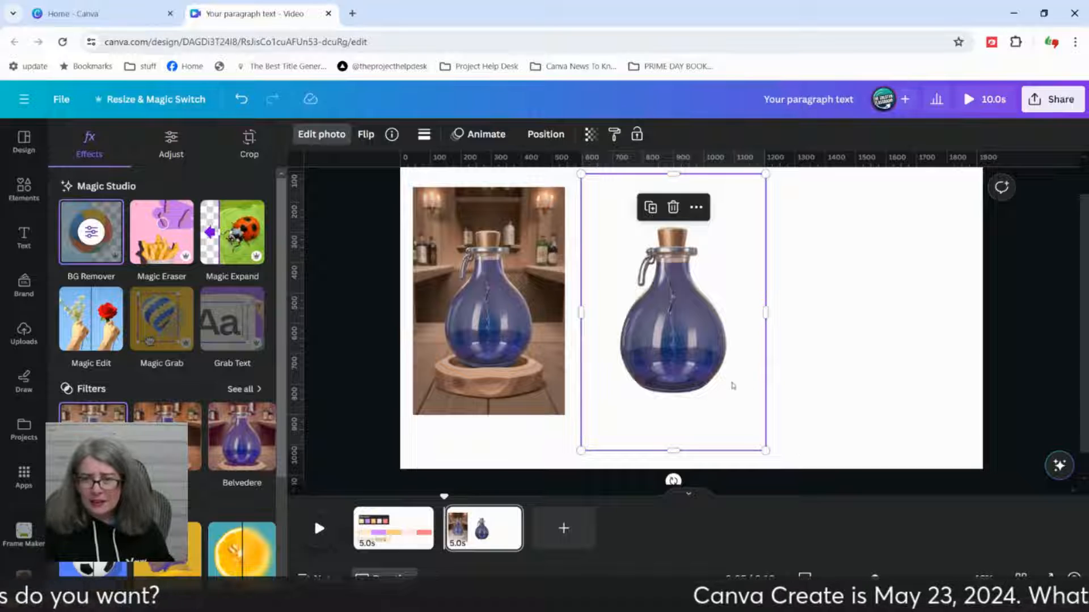
pyautogui.moveTo(694, 364); pyautogui.dragTo(801, 364)
pyautogui.click(657, 360)
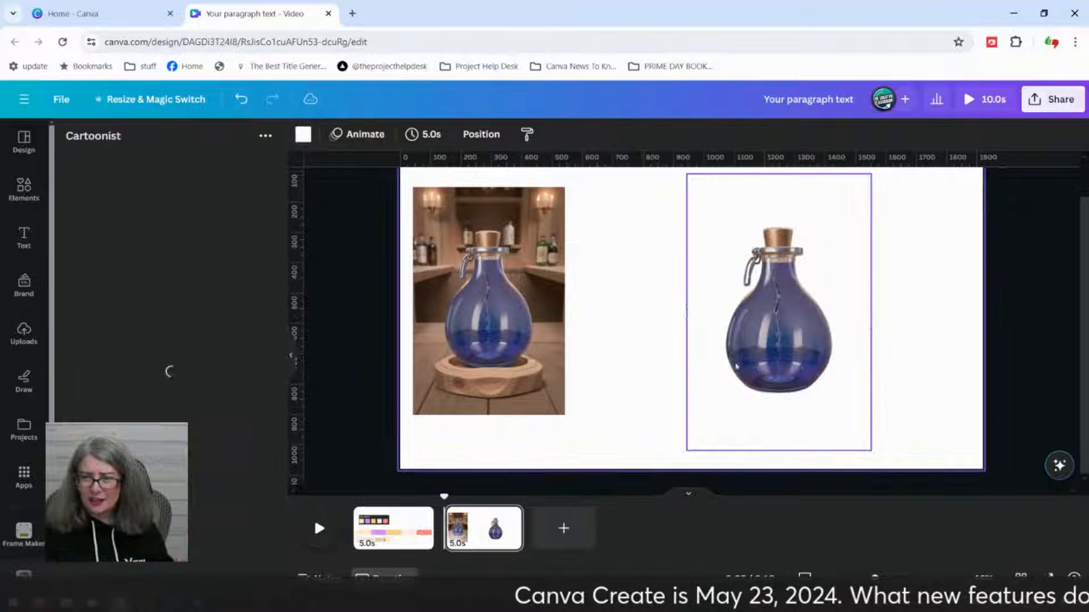
pyautogui.click(806, 363)
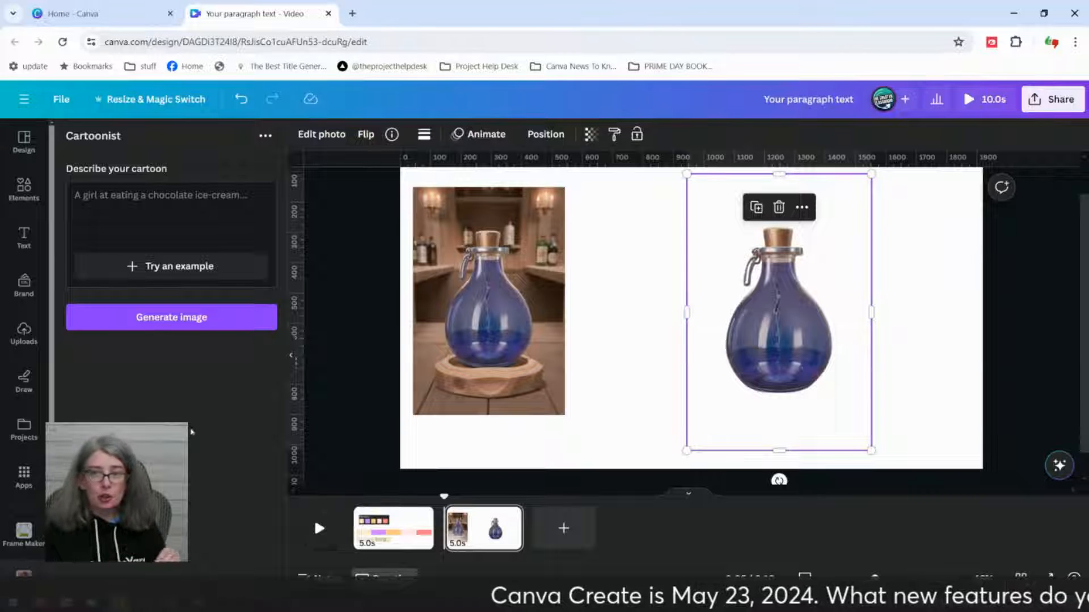
# Step: Delete both potion bottle images from the page
pyautogui.click(472, 364)
pyautogui.press('Delete')
pyautogui.click(778, 318)
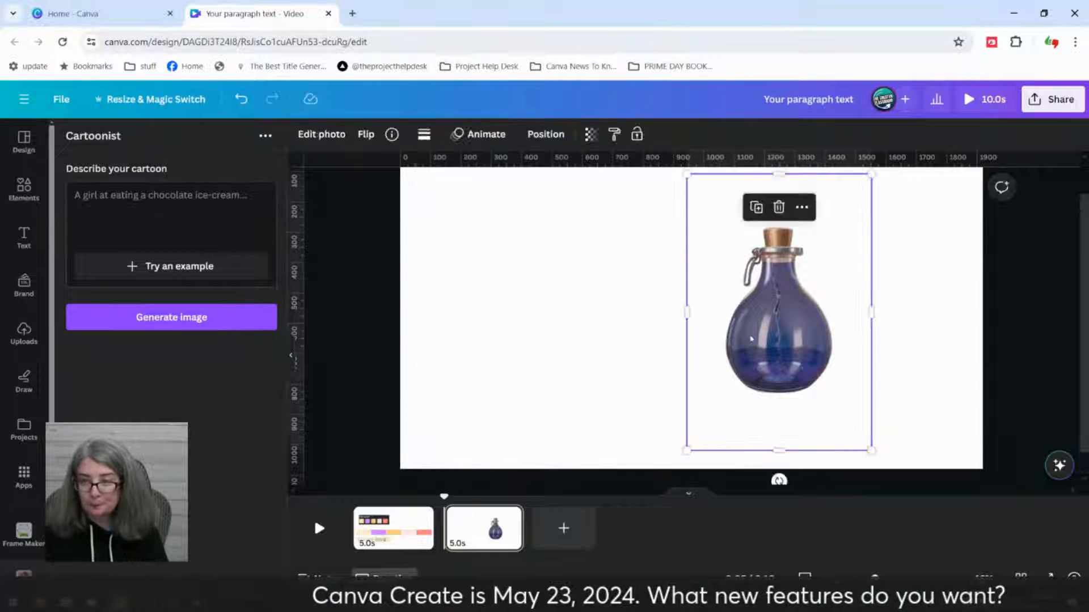
pyautogui.press('Delete')
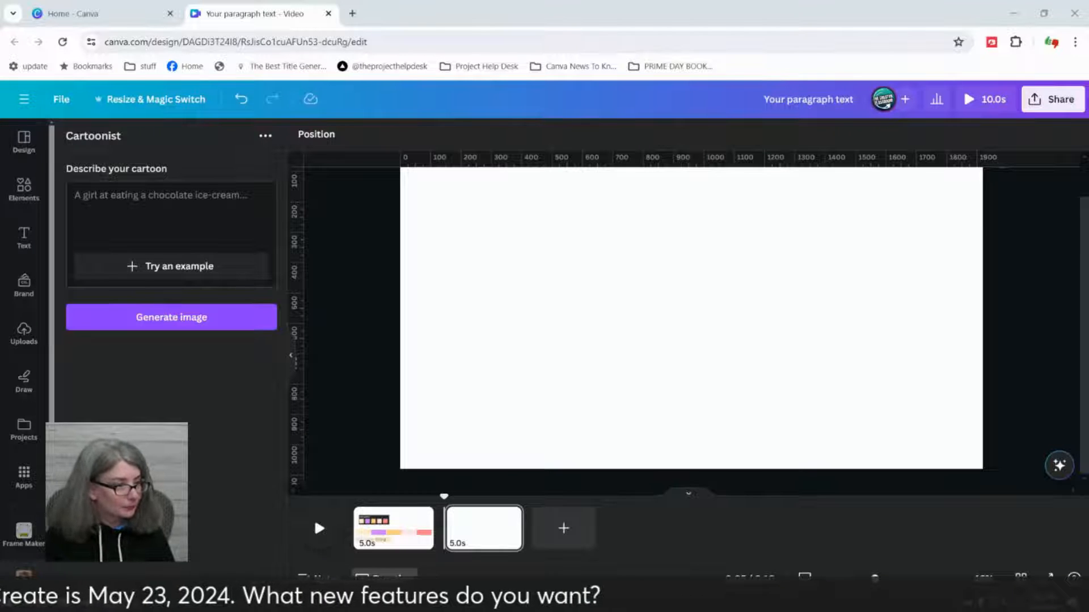
# Step: Create a new Canva Doc from the home page and apply the blue One Pager template
pyautogui.click(141, 9)
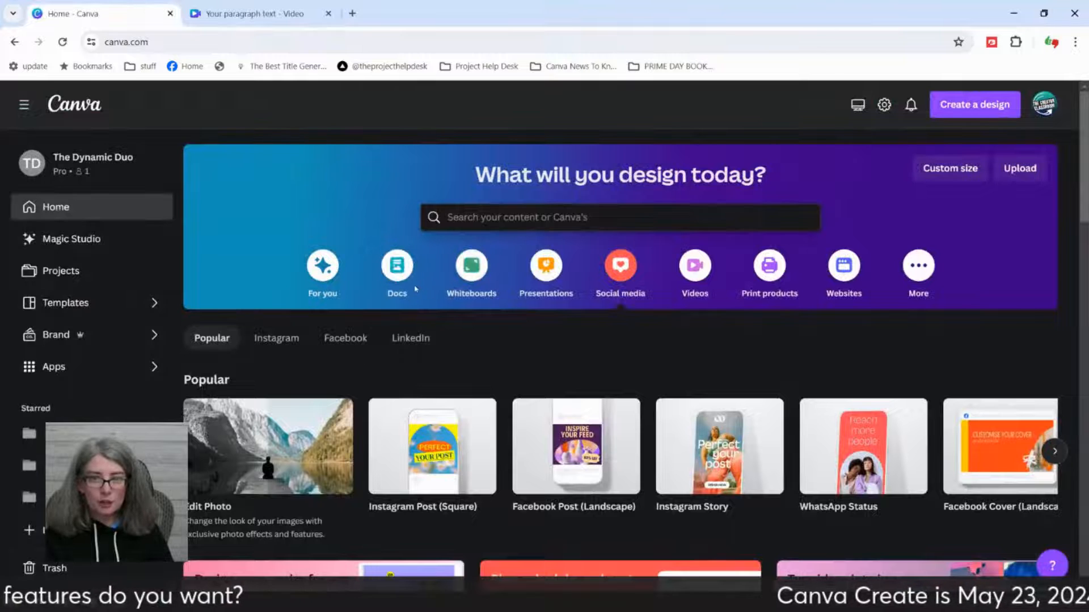
pyautogui.click(401, 274)
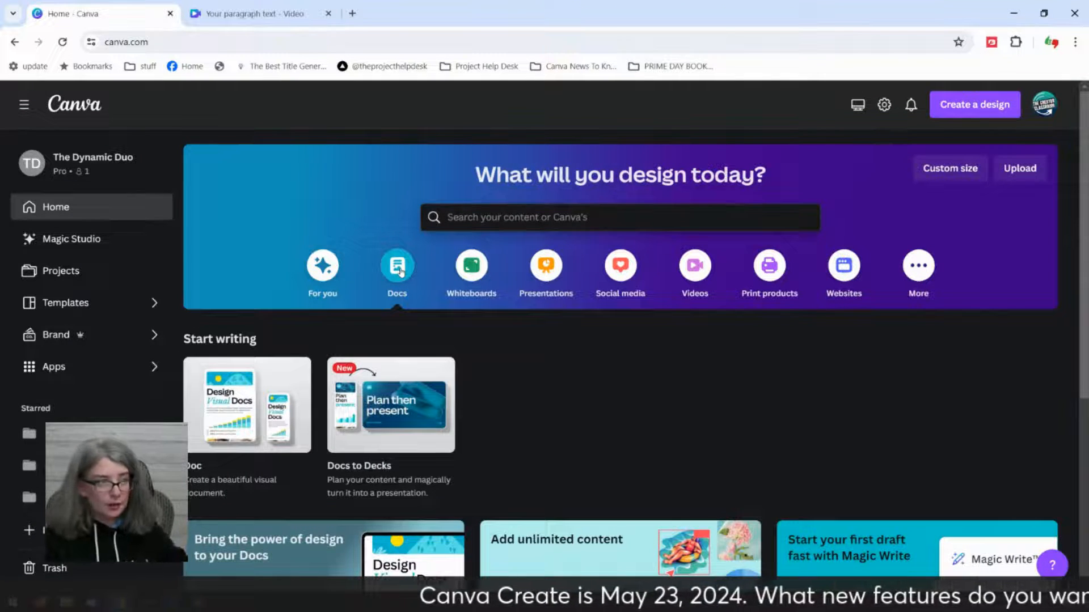
pyautogui.click(227, 397)
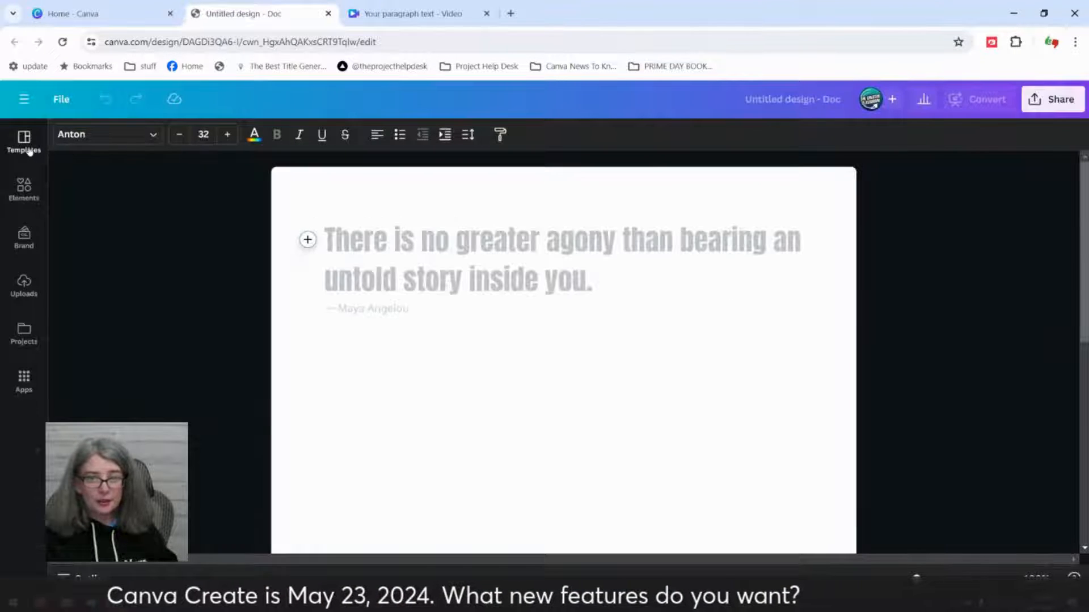
pyautogui.click(28, 147)
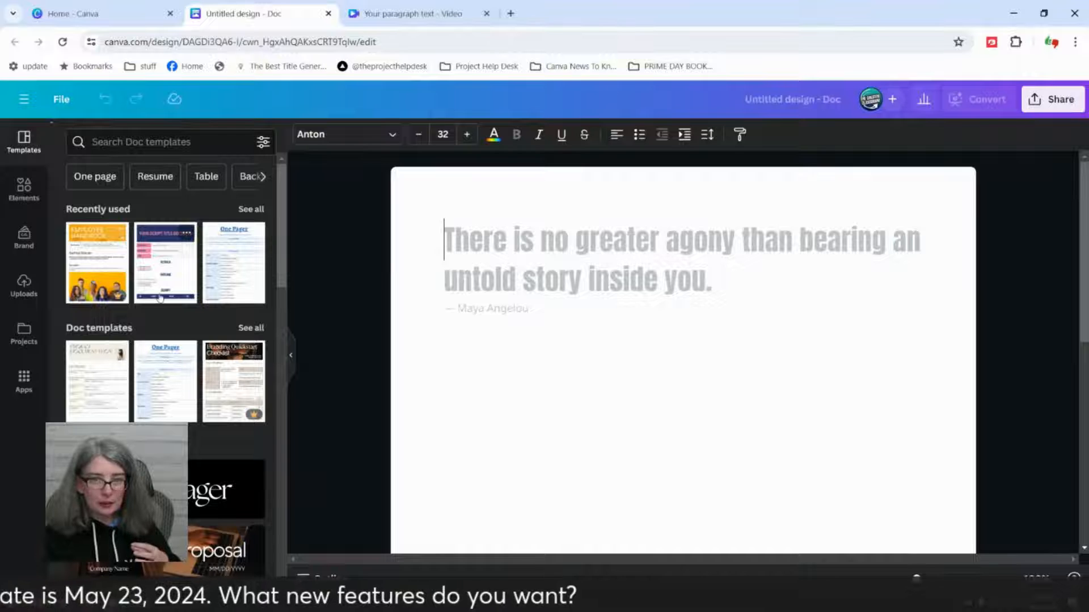
pyautogui.click(225, 275)
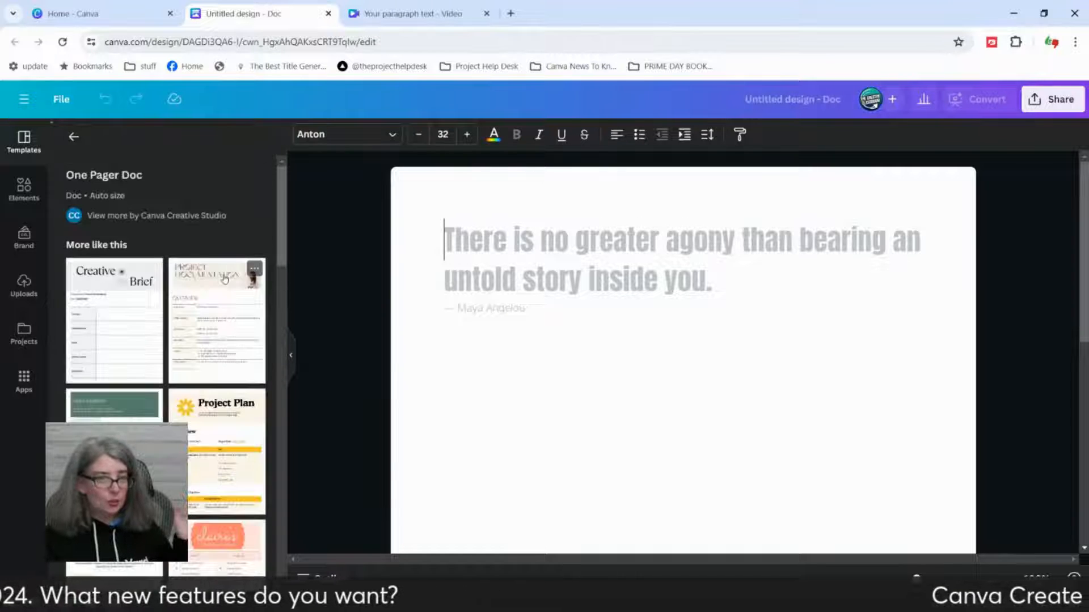
pyautogui.scroll(5, 961, 377)
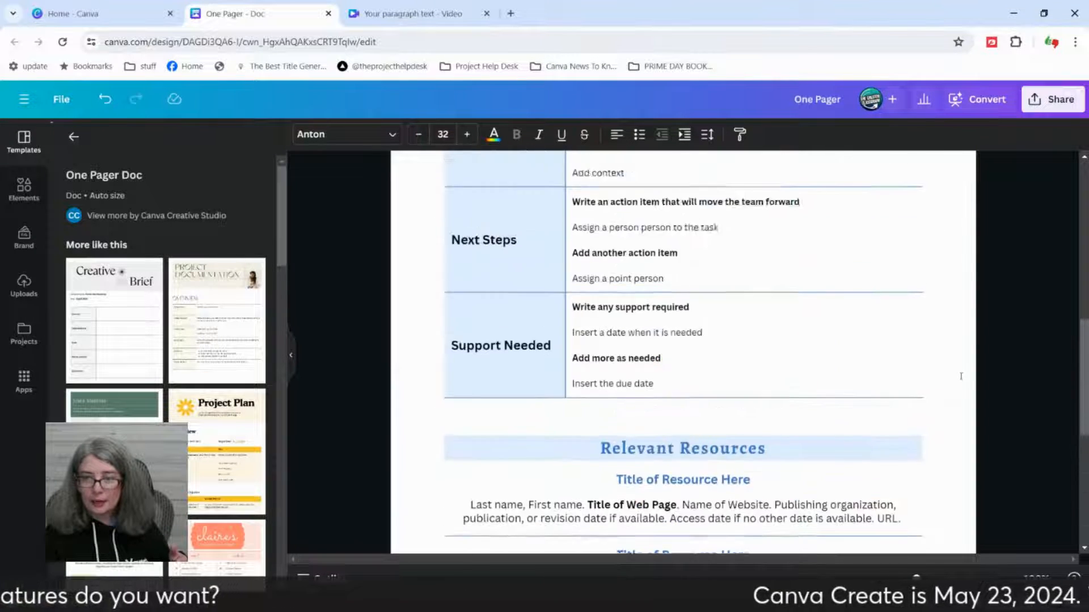
pyautogui.scroll(10, 960, 376)
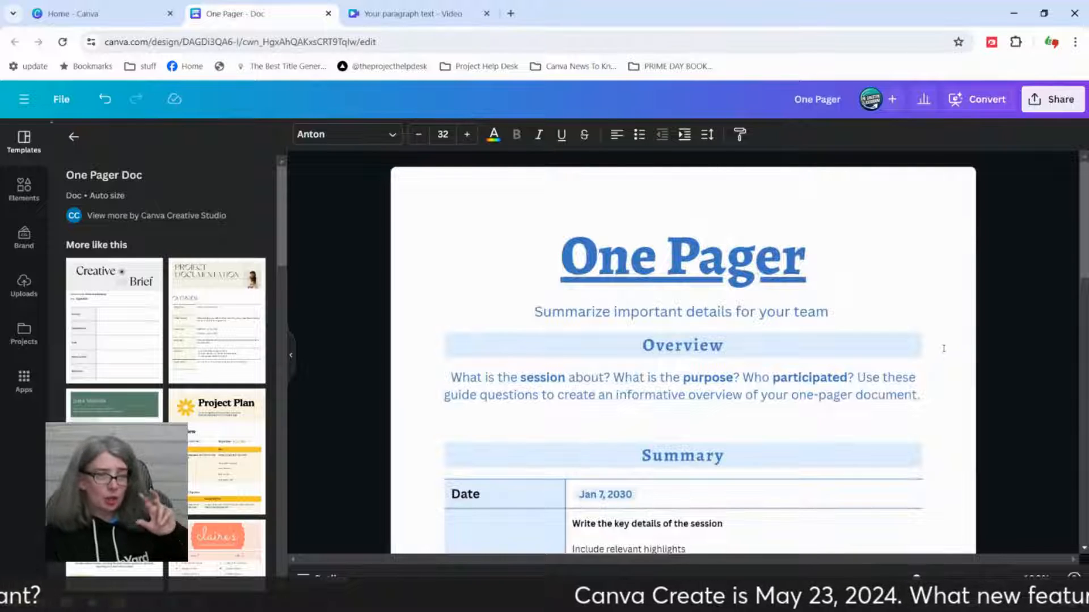
# Step: Bring up the One Pager doc's download options and set the file type to DOCX
pyautogui.click(1046, 106)
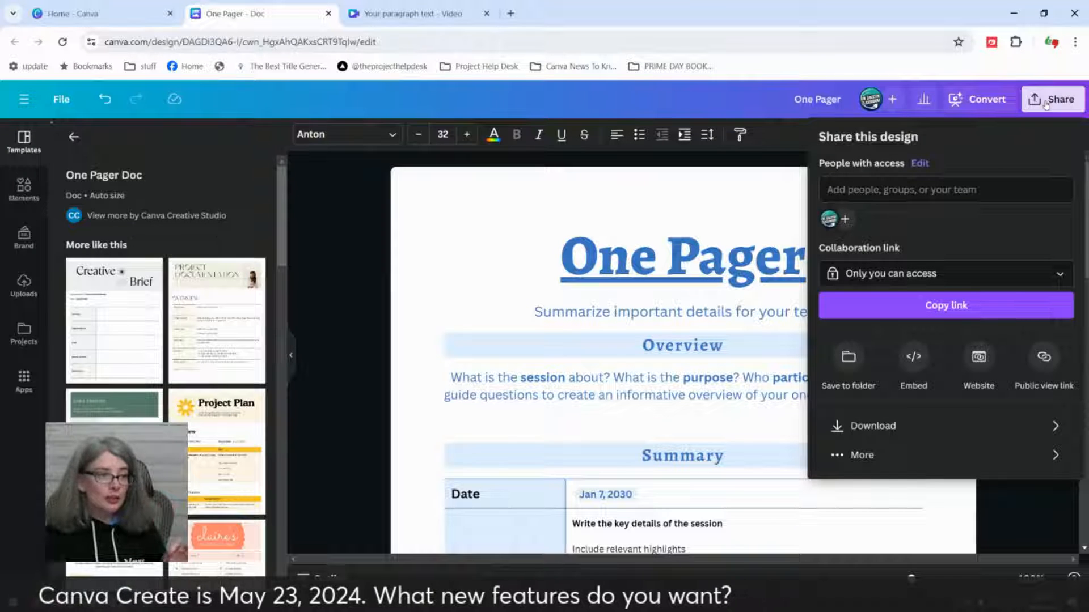
pyautogui.click(878, 429)
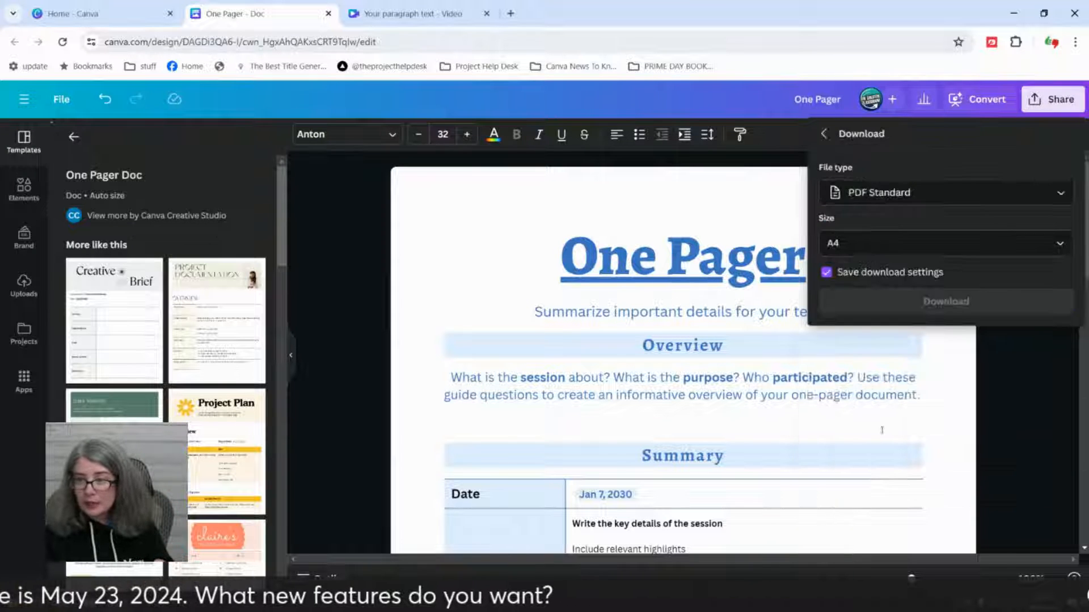
pyautogui.click(1060, 195)
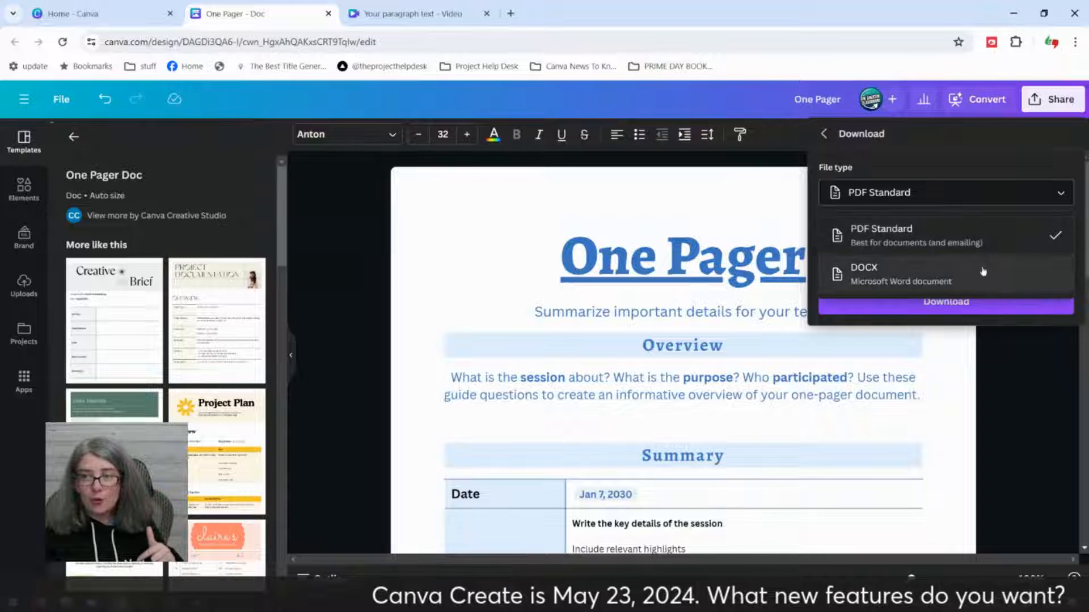
pyautogui.click(907, 274)
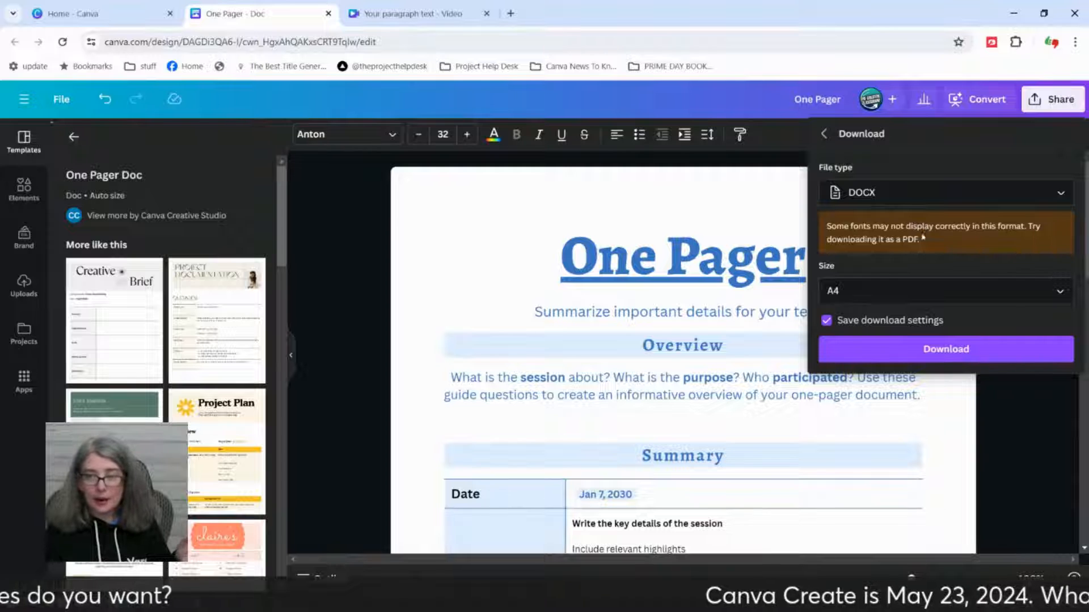
# Step: Check which page sizes are offered for the DOCX download, and close the download options
pyautogui.click(1065, 296)
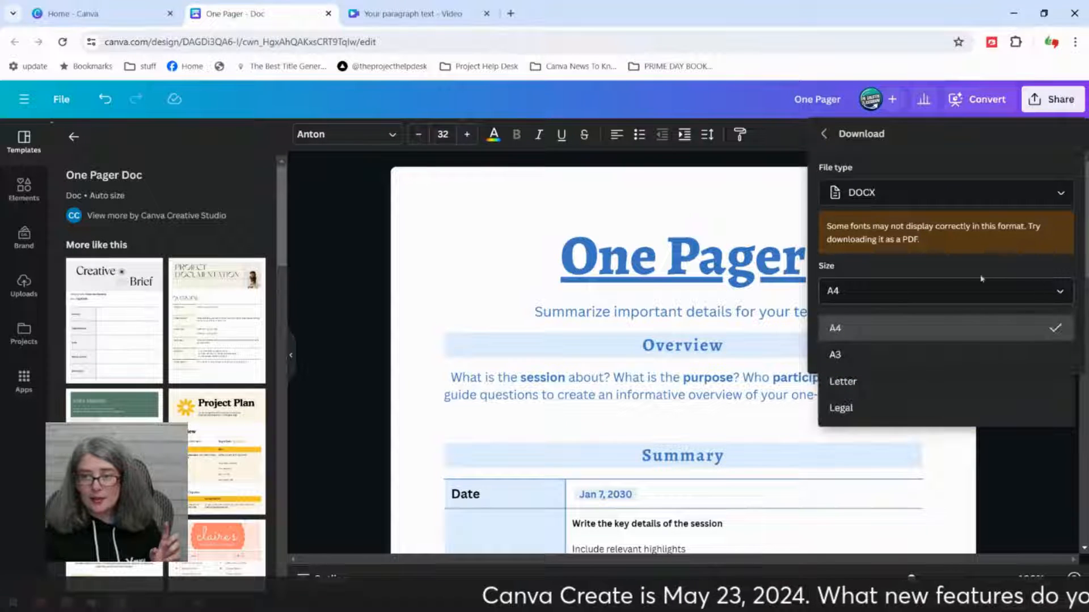
pyautogui.click(948, 287)
pyautogui.click(944, 289)
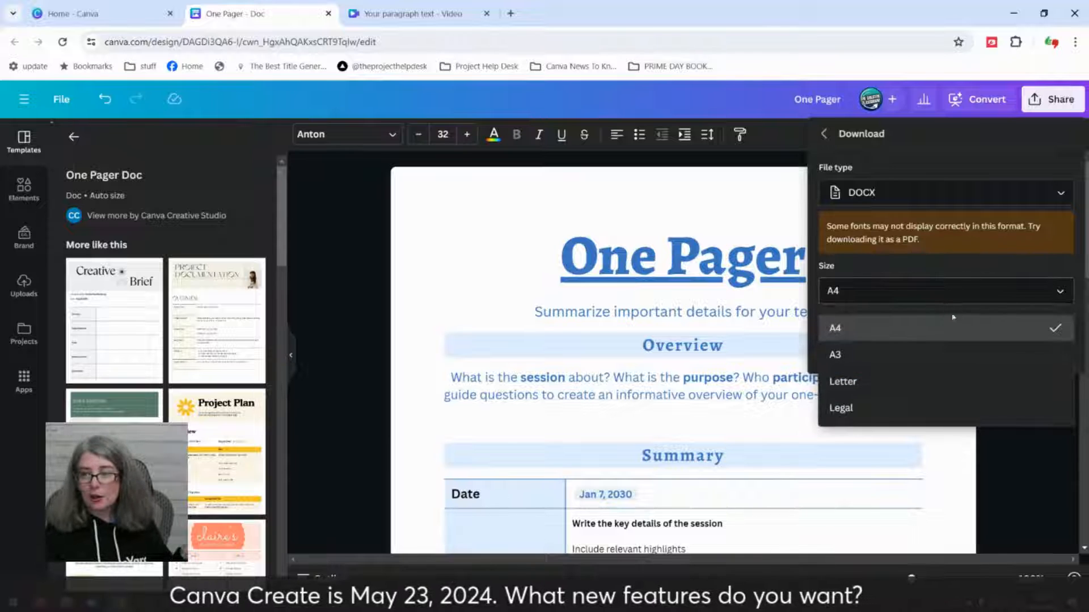
pyautogui.click(920, 288)
pyautogui.click(917, 287)
pyautogui.click(801, 230)
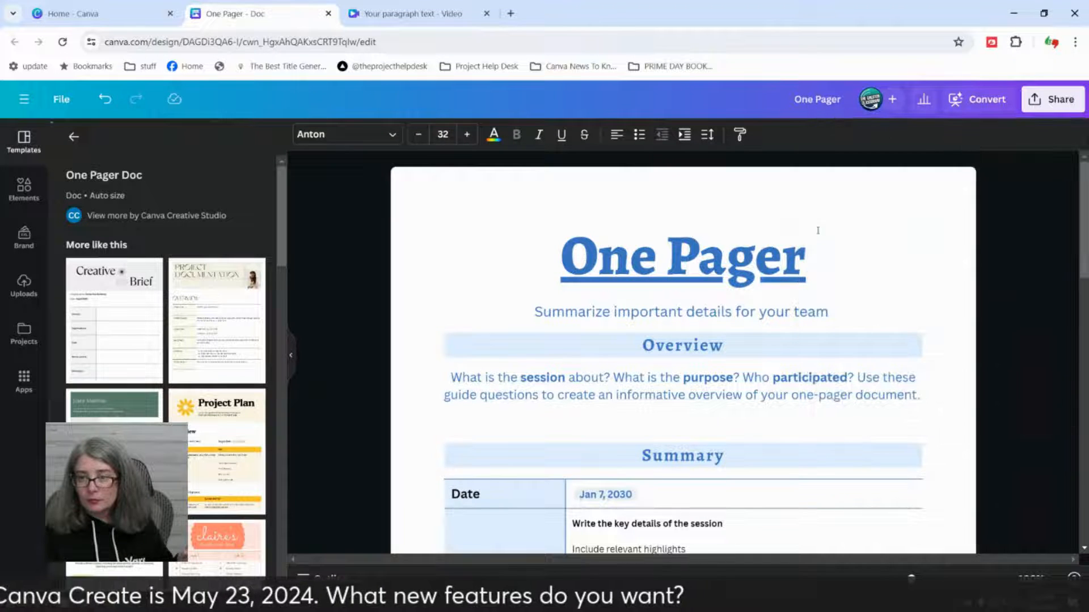
# Step: Download the One Pager doc as an A4 DOCX file
pyautogui.click(1040, 100)
pyautogui.click(907, 426)
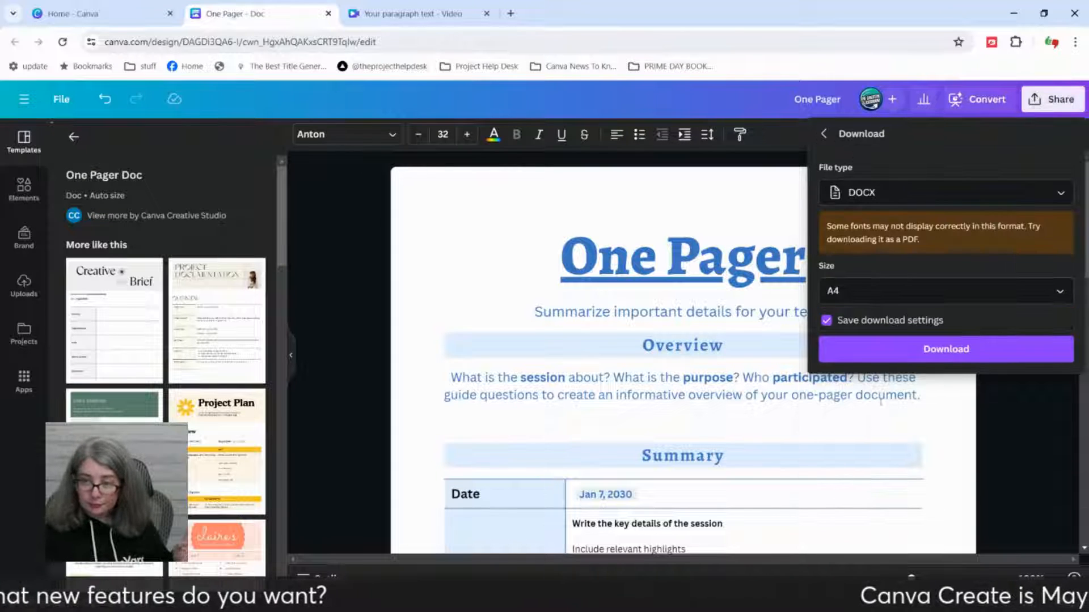
pyautogui.click(914, 349)
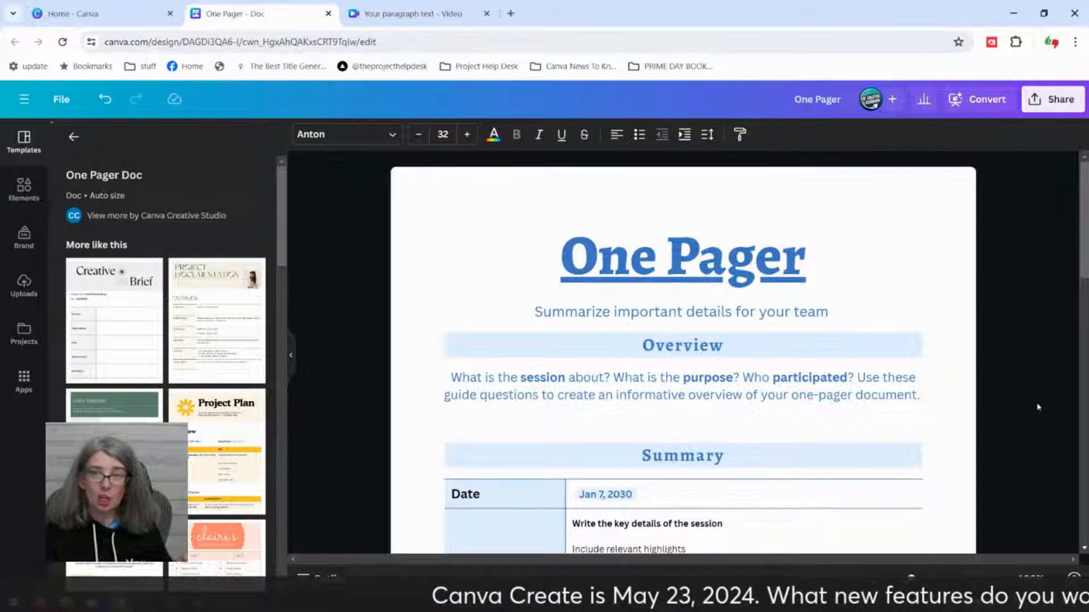
# Step: View the public view link option for the doc and return to the main sharing options
pyautogui.click(1047, 102)
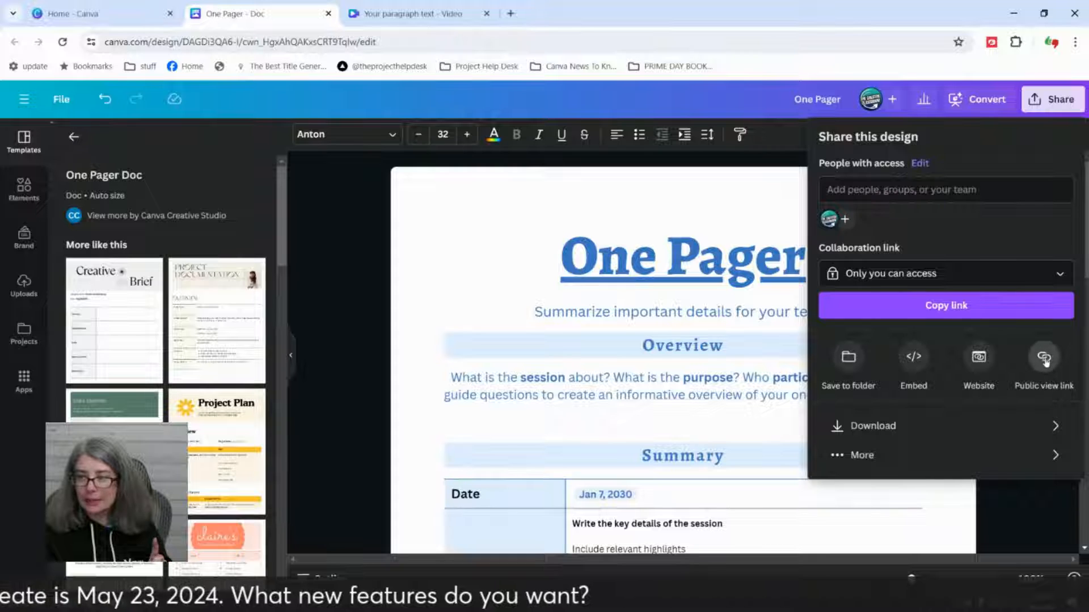
pyautogui.click(1044, 358)
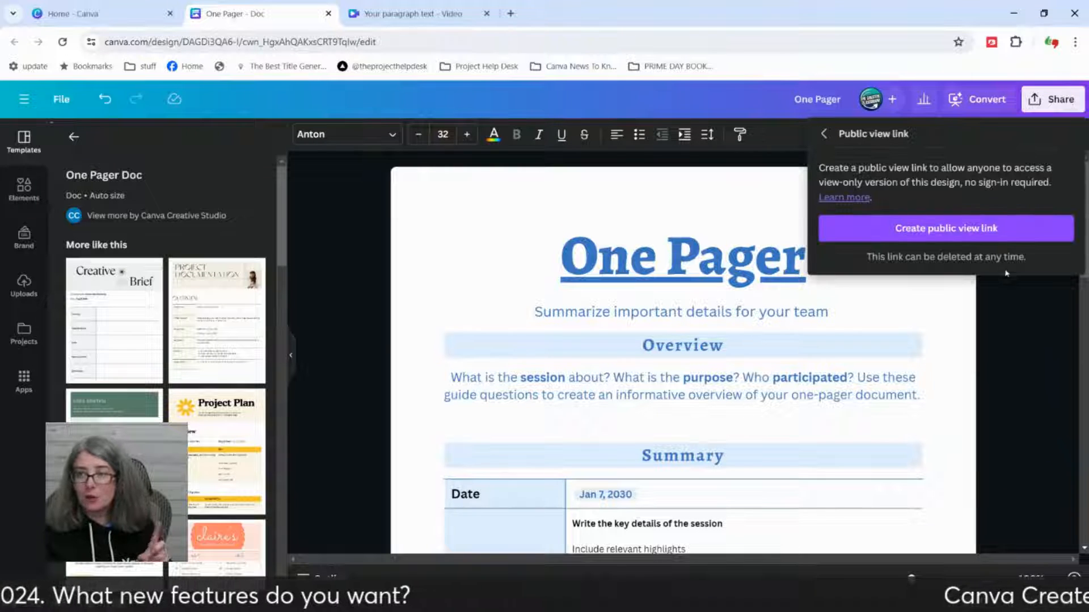
pyautogui.click(1054, 106)
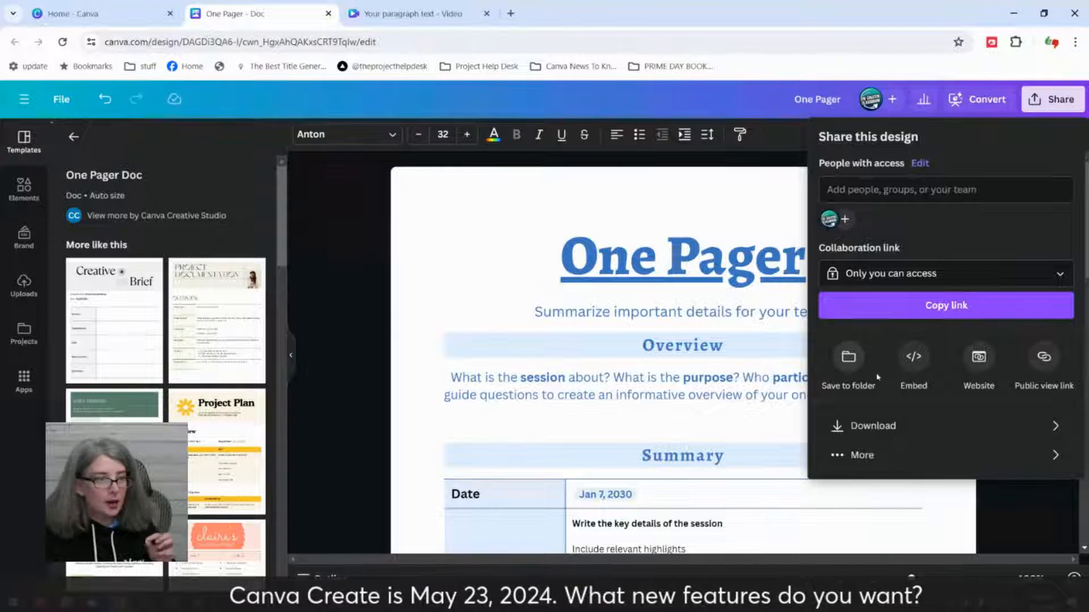
# Step: Magnify the area around the sharing options with the TubeSpanner Magnifier, and close the magnifier
pyautogui.click(990, 46)
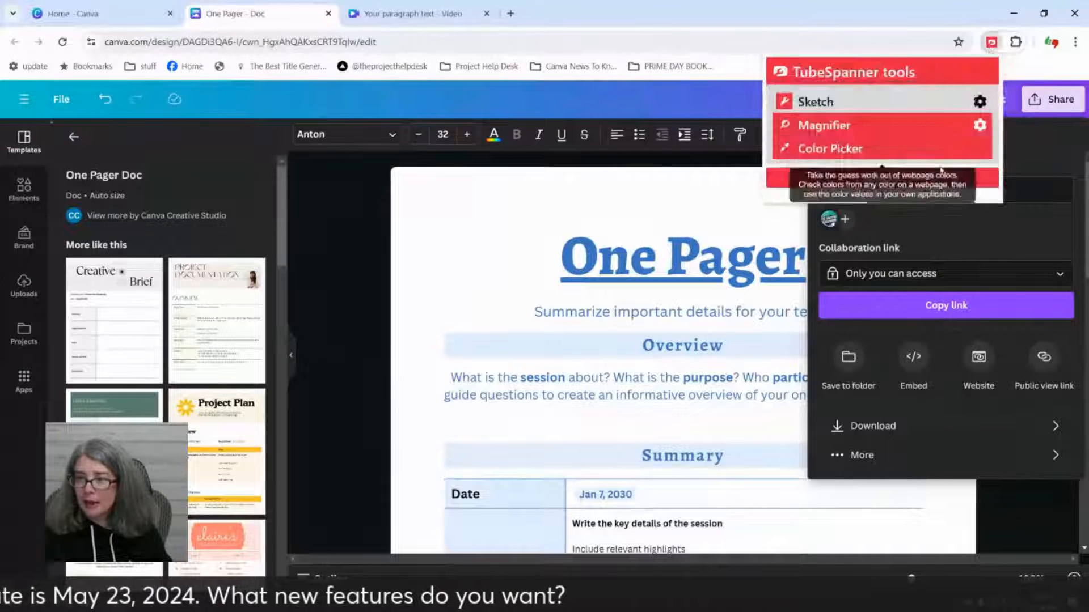
pyautogui.click(924, 126)
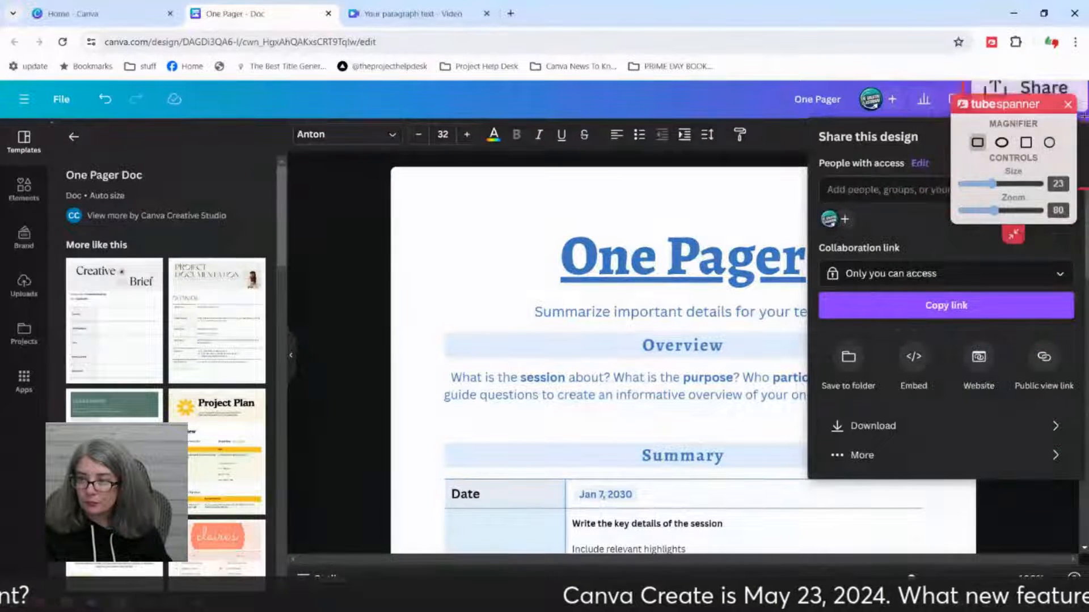
pyautogui.click(1069, 104)
# Step: Create a public view link for the One Pager doc
pyautogui.click(1053, 99)
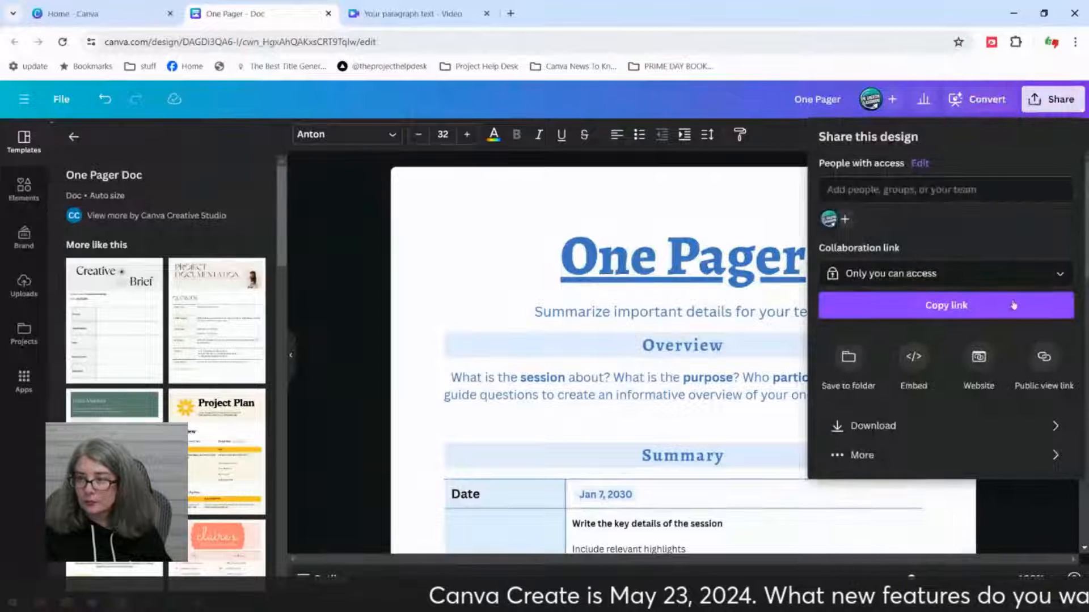
pyautogui.click(1044, 358)
pyautogui.click(997, 228)
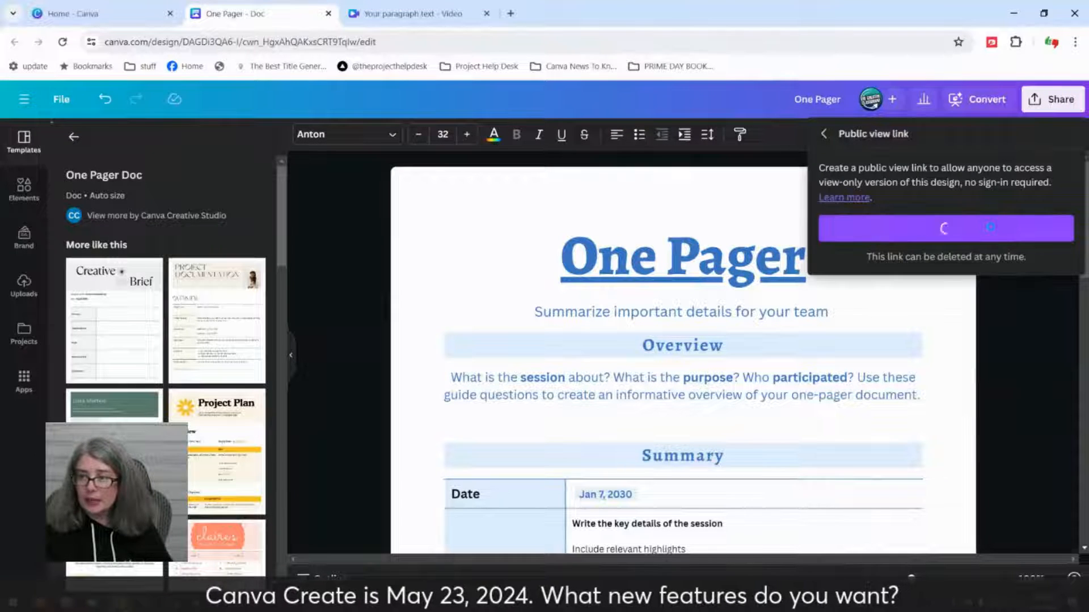
# Step: Load the copied public view link in the video design's browser tab and look through the shared One Pager page
pyautogui.click(452, 17)
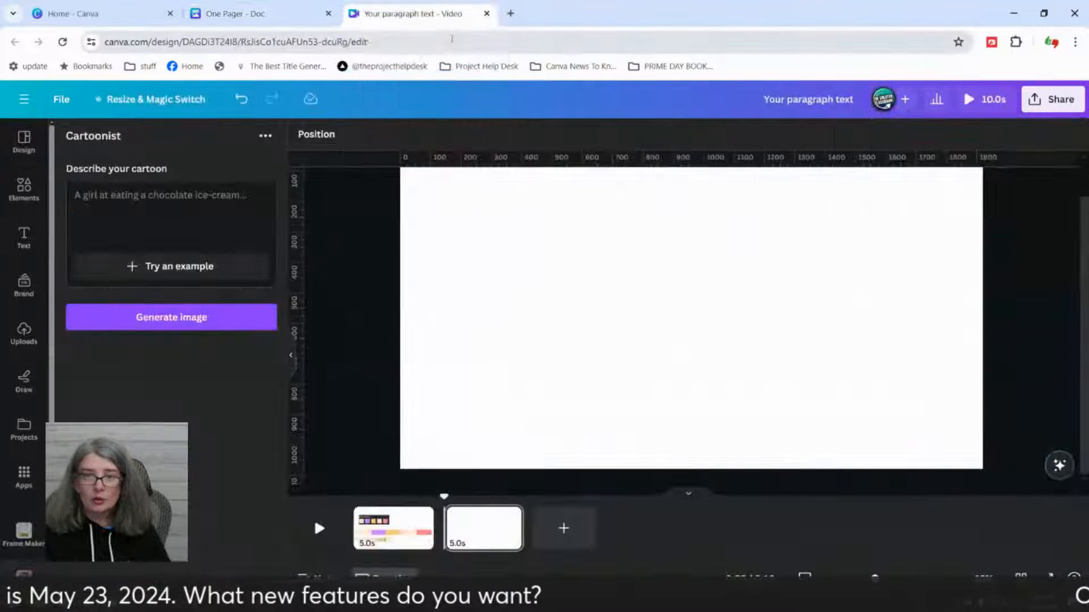
pyautogui.click(452, 41)
pyautogui.write('https://www.canva.com/design/DAGDi3QA6-I/9YK1wpbW4FXBaMwBLw4QoA/view?utm_content=DAGDi3QA6-I&utm_campaign=designshare&utm_medium=link&utm_source=editor')
pyautogui.press('Return')
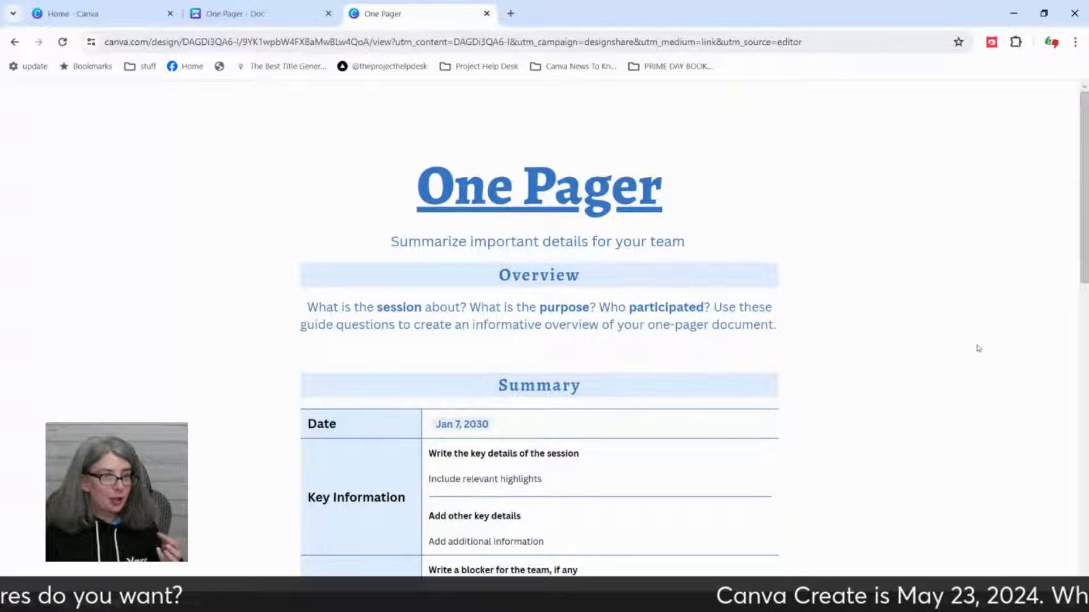
pyautogui.scroll(-12, 977, 348)
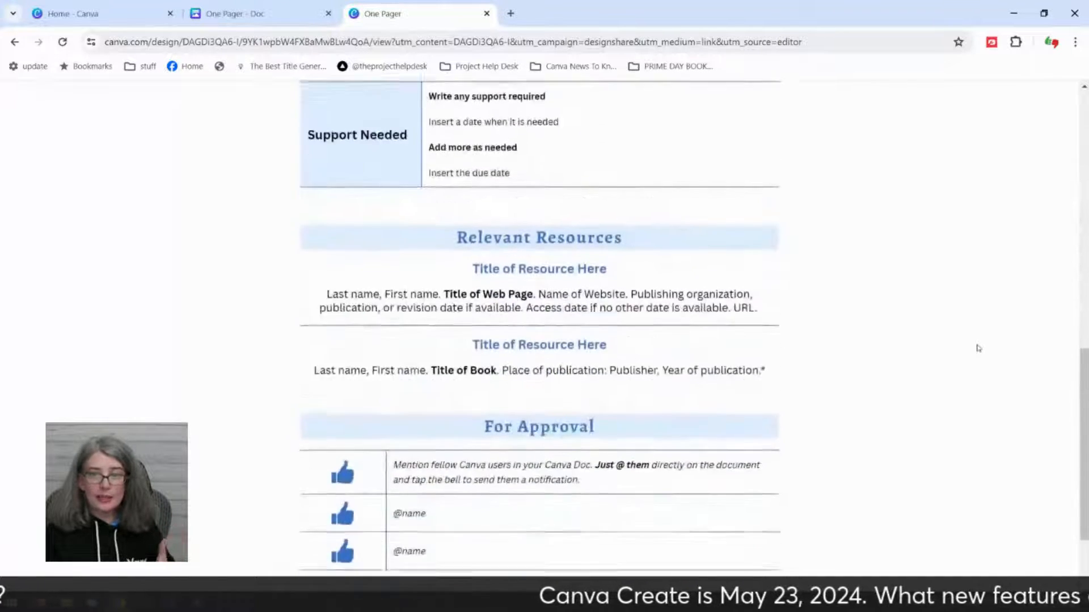
pyautogui.scroll(-2, 978, 348)
pyautogui.scroll(14, 975, 346)
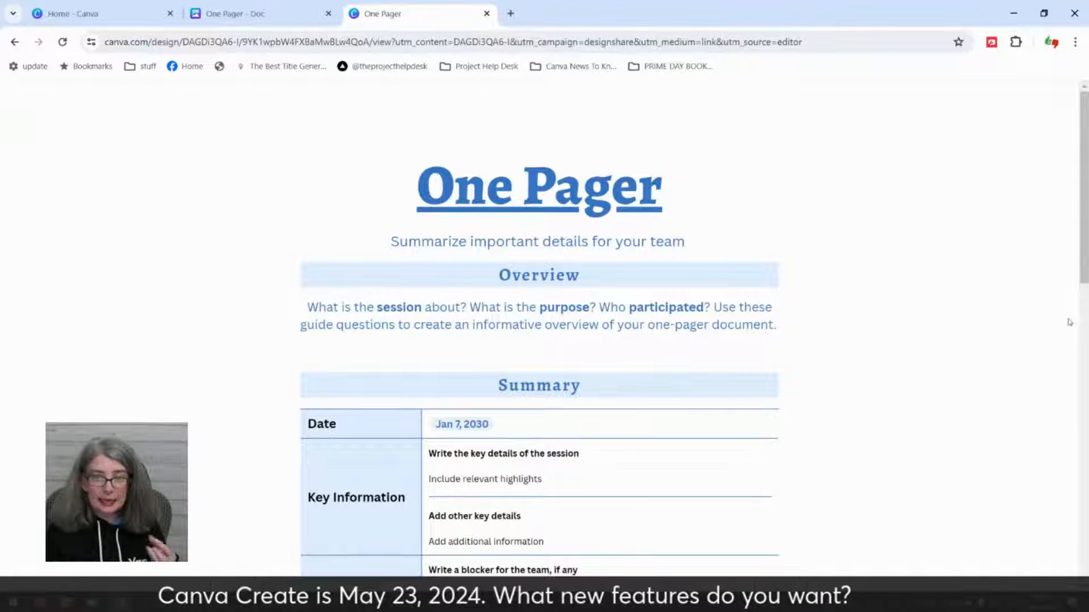
pyautogui.scroll(-4, 1069, 322)
pyautogui.scroll(-10, 1051, 365)
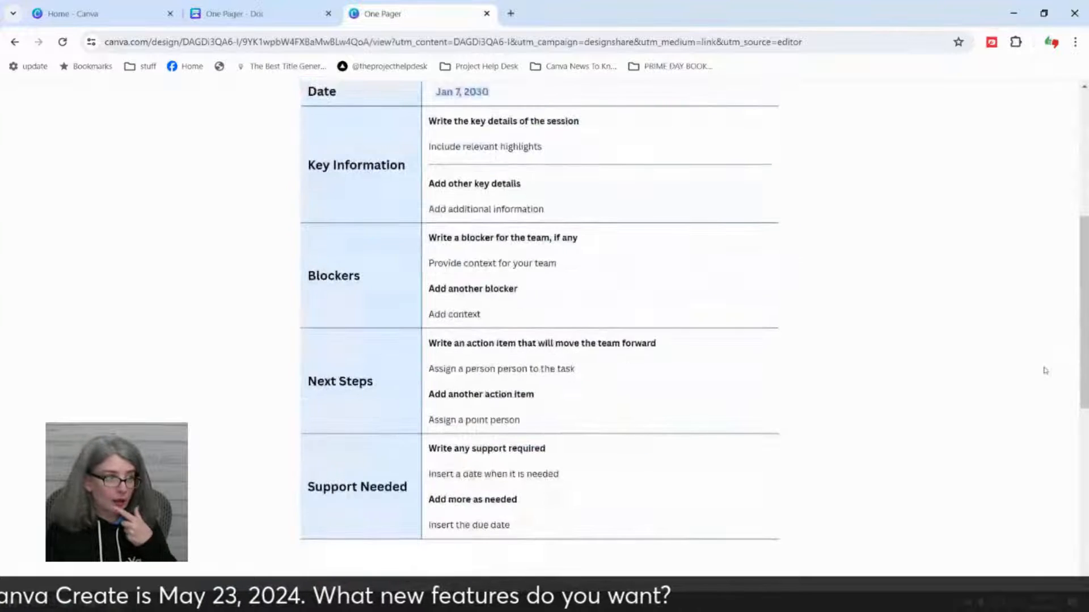
pyautogui.scroll(1, 713, 369)
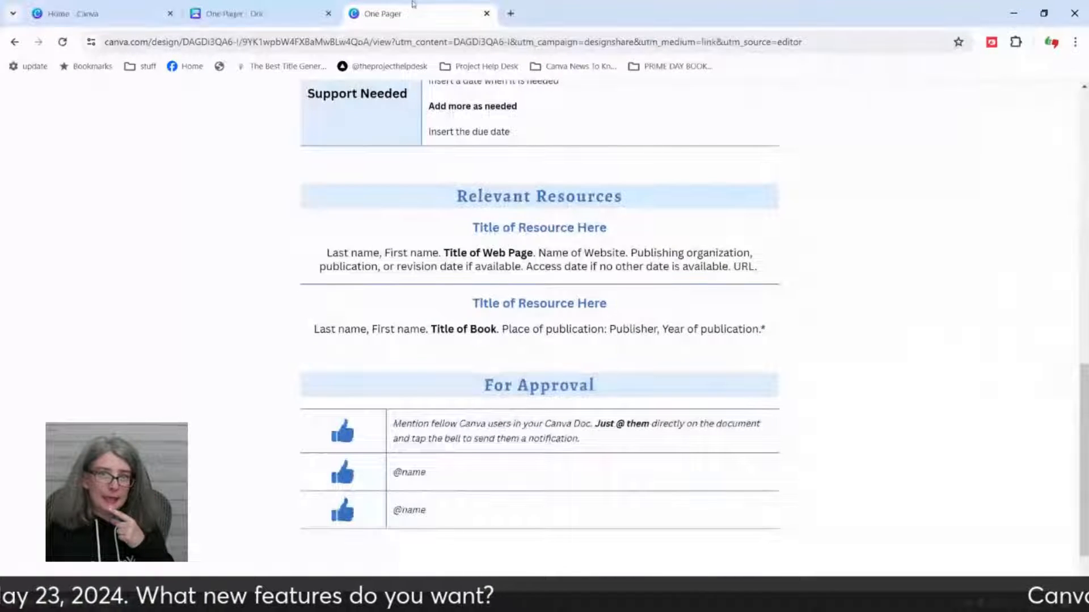
# Step: Return to the editable One Pager doc and close its public view link options
pyautogui.click(253, 16)
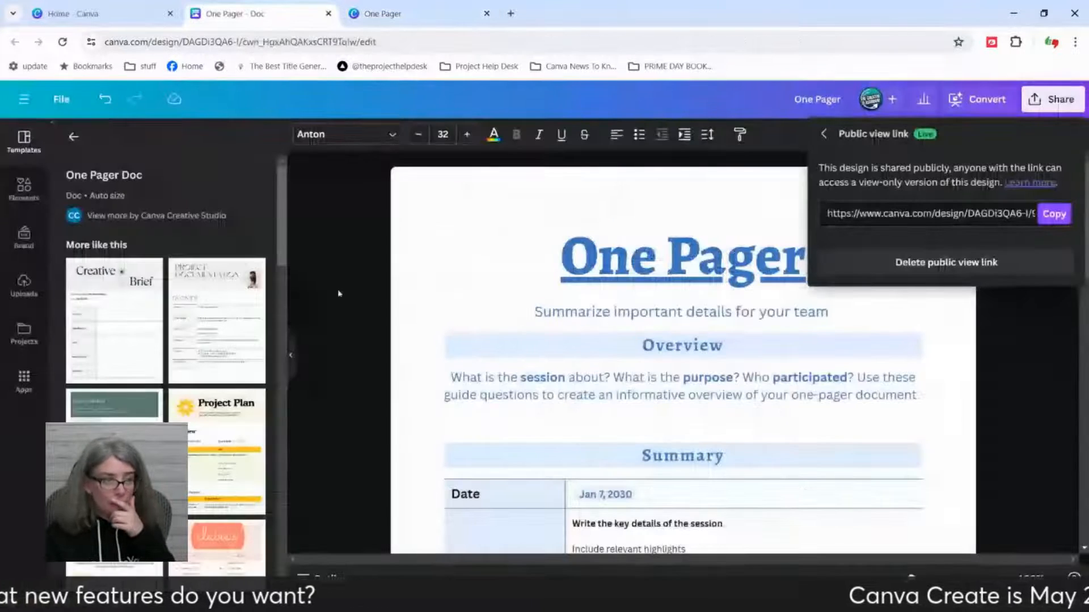
pyautogui.click(278, 361)
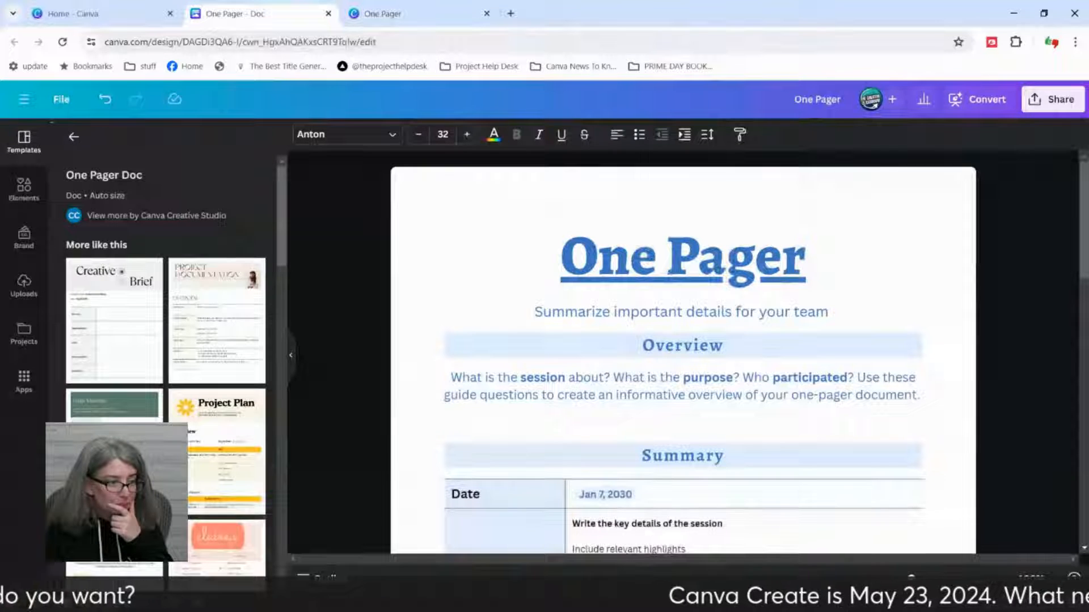
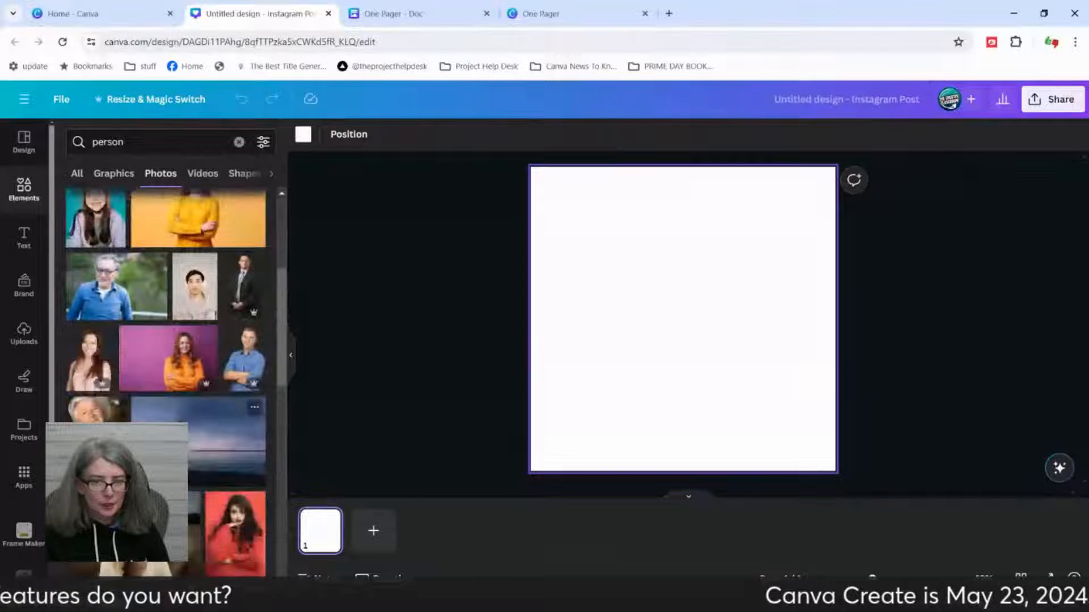
pyautogui.scroll(-3, 235, 351)
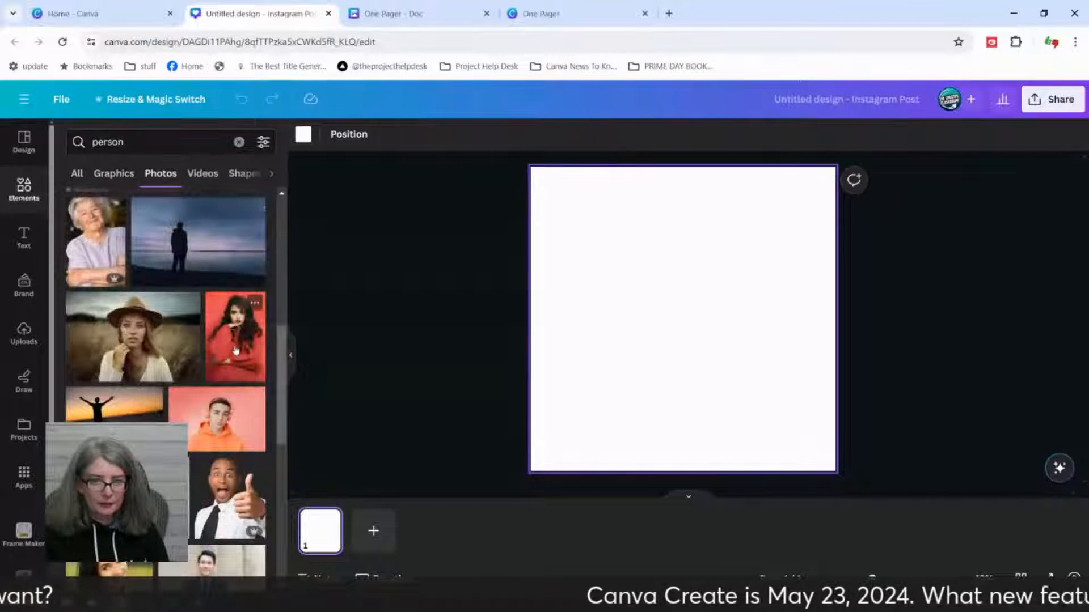
# Step: Add the photo of the woman in a brown hat and enlarge it to span the page width at the page's bottom
pyautogui.click(146, 348)
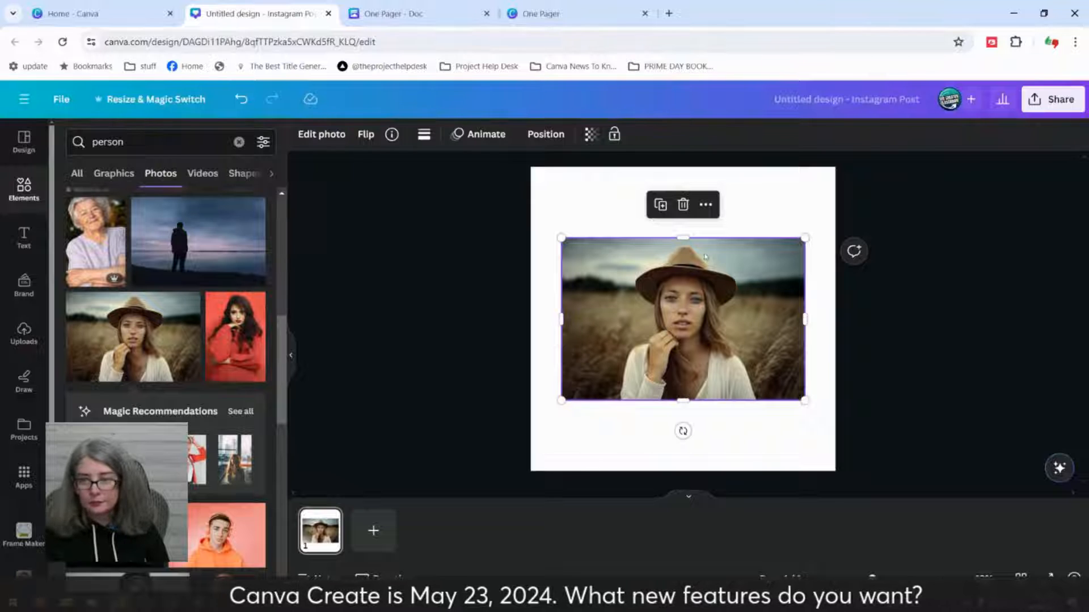
pyautogui.moveTo(672, 306); pyautogui.dragTo(709, 377)
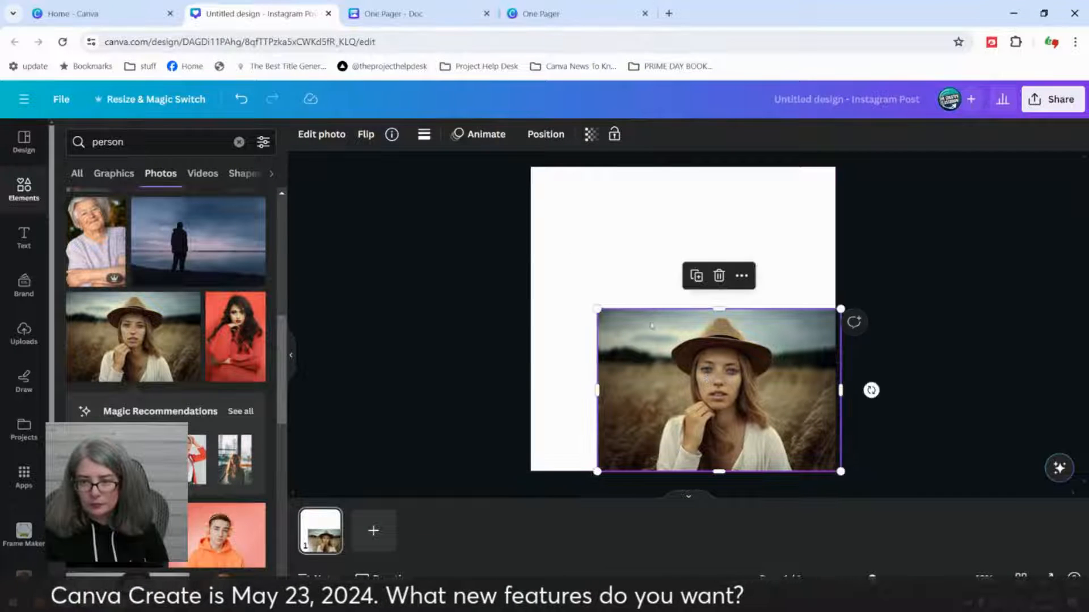
pyautogui.moveTo(597, 309); pyautogui.dragTo(529, 262)
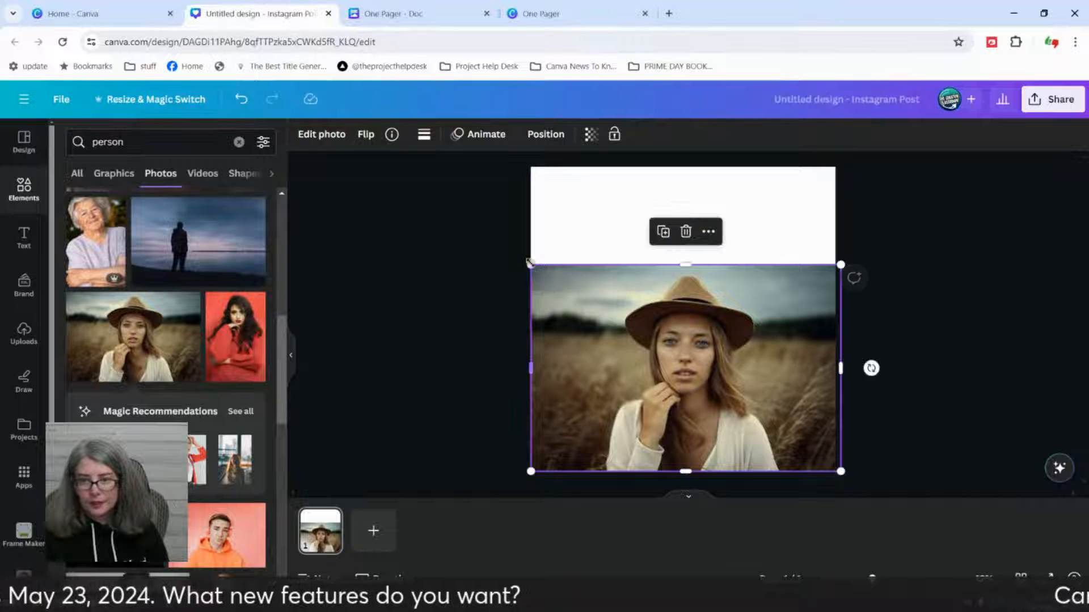
# Step: Remove the background of the woman-in-hat photo and auto-adjust the colours of the whole image
pyautogui.click(334, 139)
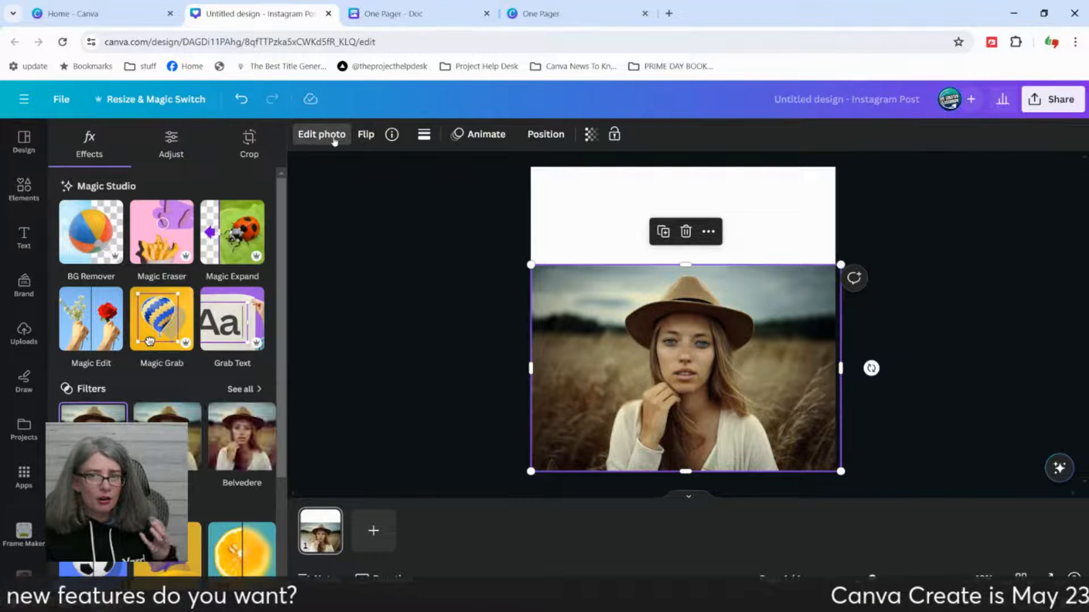
pyautogui.click(94, 256)
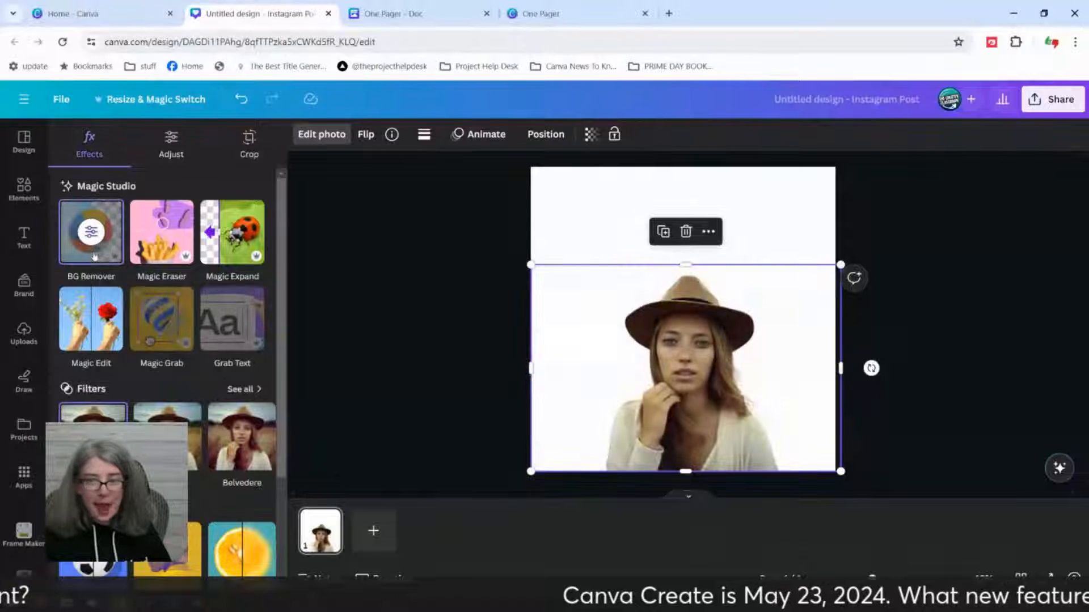
pyautogui.scroll(-2, 173, 304)
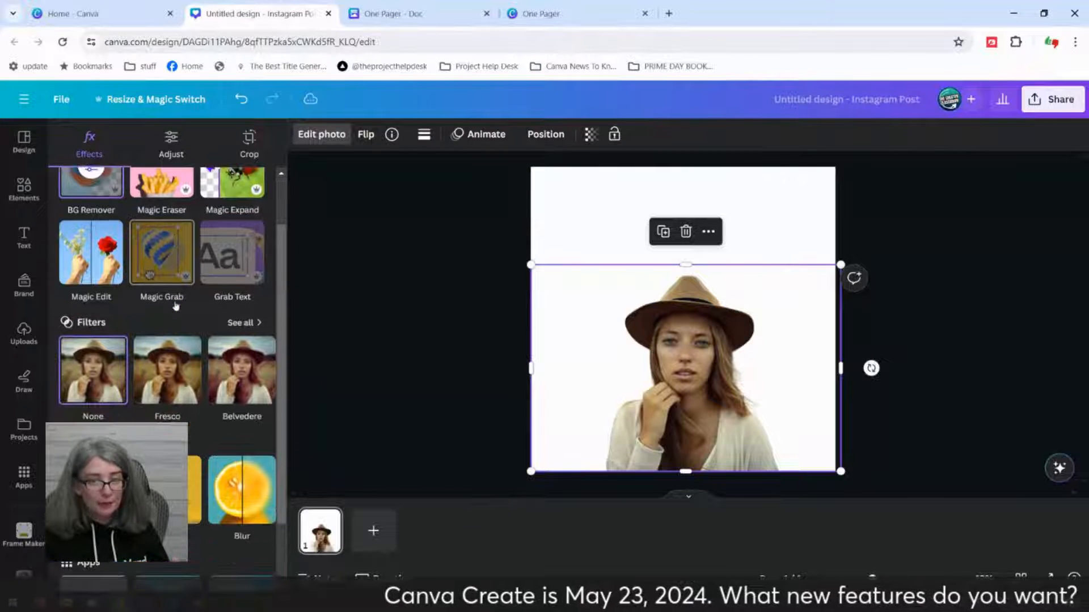
pyautogui.scroll(3, 173, 255)
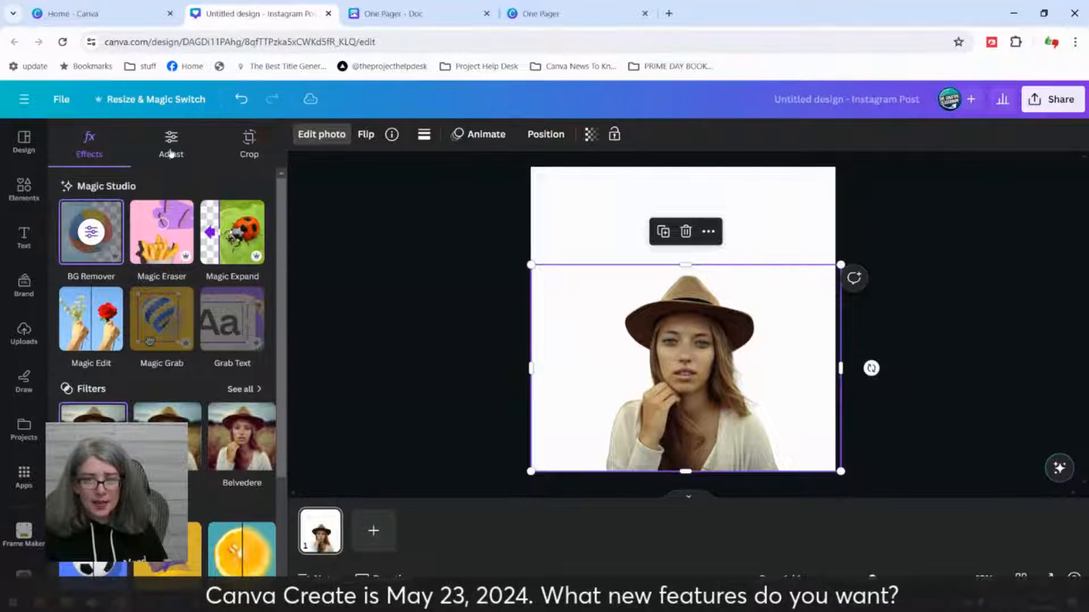
pyautogui.click(171, 149)
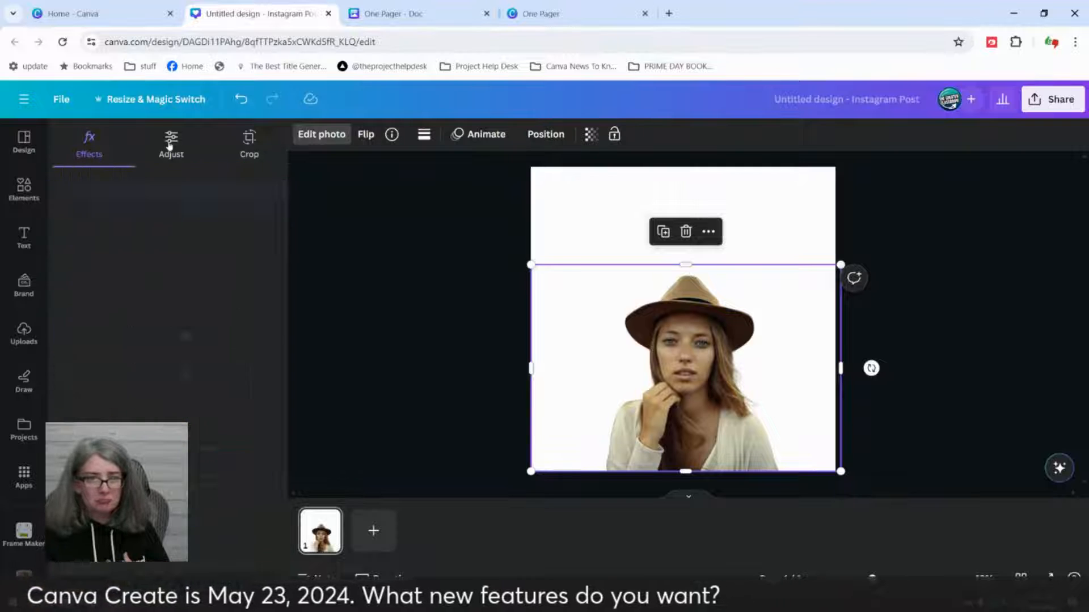
pyautogui.click(181, 196)
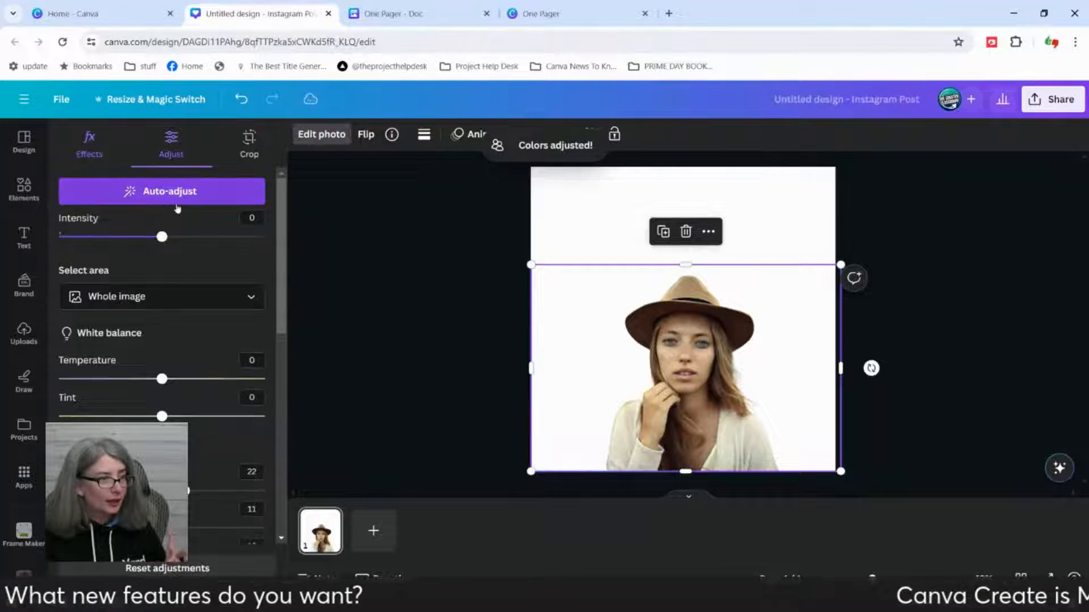
# Step: Add a thick black outline around the woman's cutout and enlarge the photo slightly past the page's side edges
pyautogui.click(89, 146)
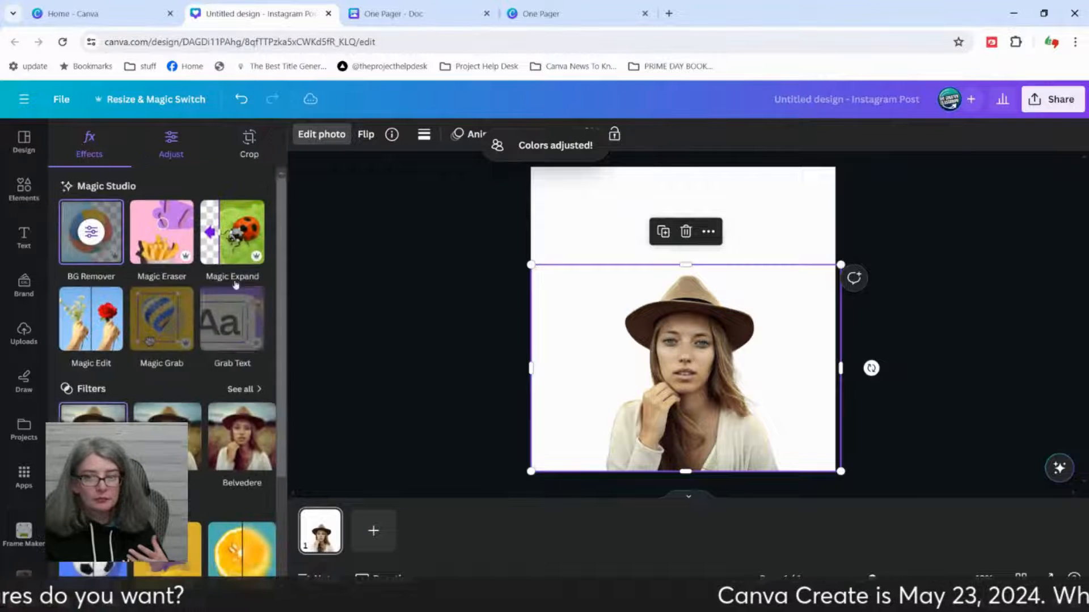
pyautogui.scroll(-3, 236, 285)
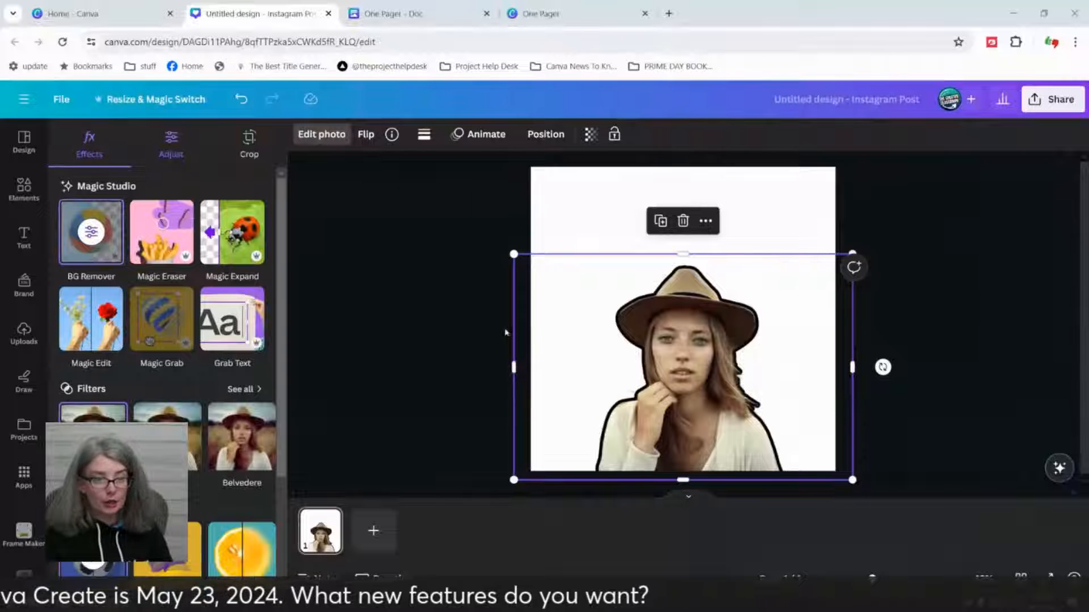
pyautogui.click(971, 356)
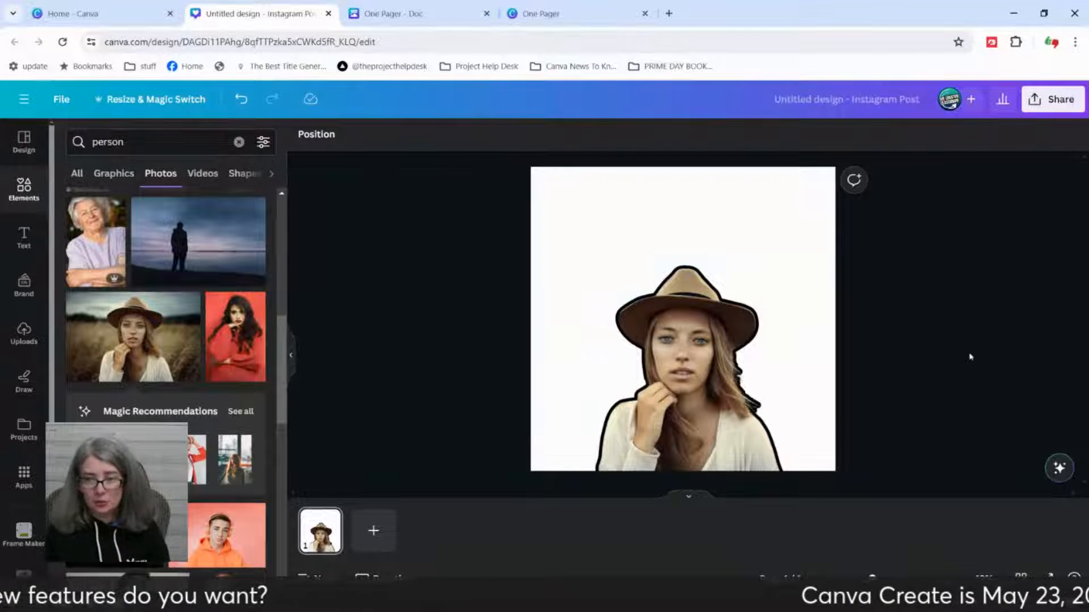
# Step: Extend the outlined photo's upper edge upward so the woman's cutout fills most of the page height
pyautogui.click(828, 360)
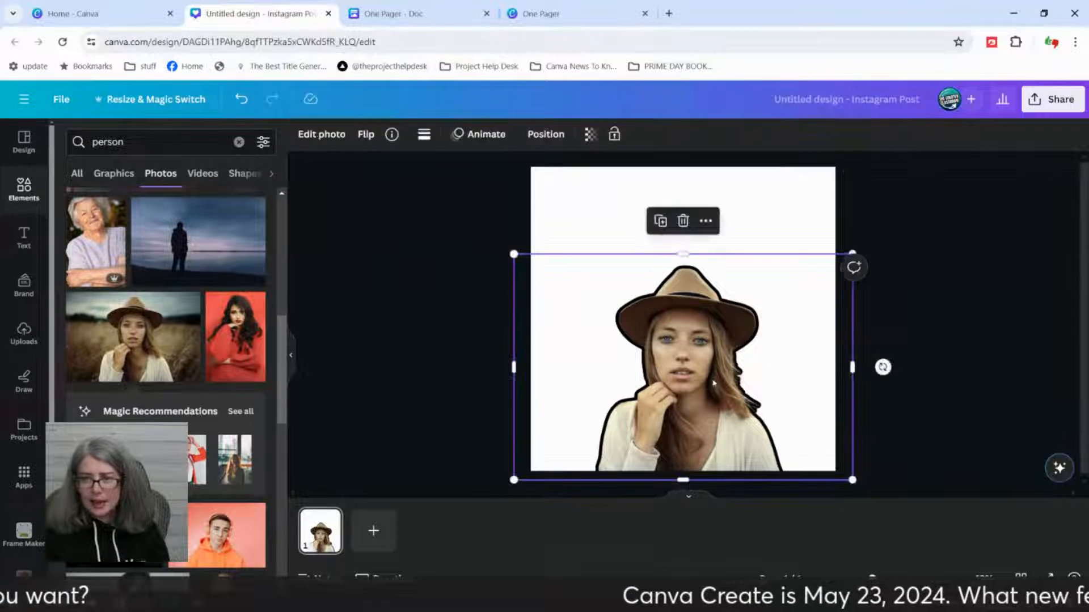
pyautogui.moveTo(683, 253); pyautogui.dragTo(684, 190)
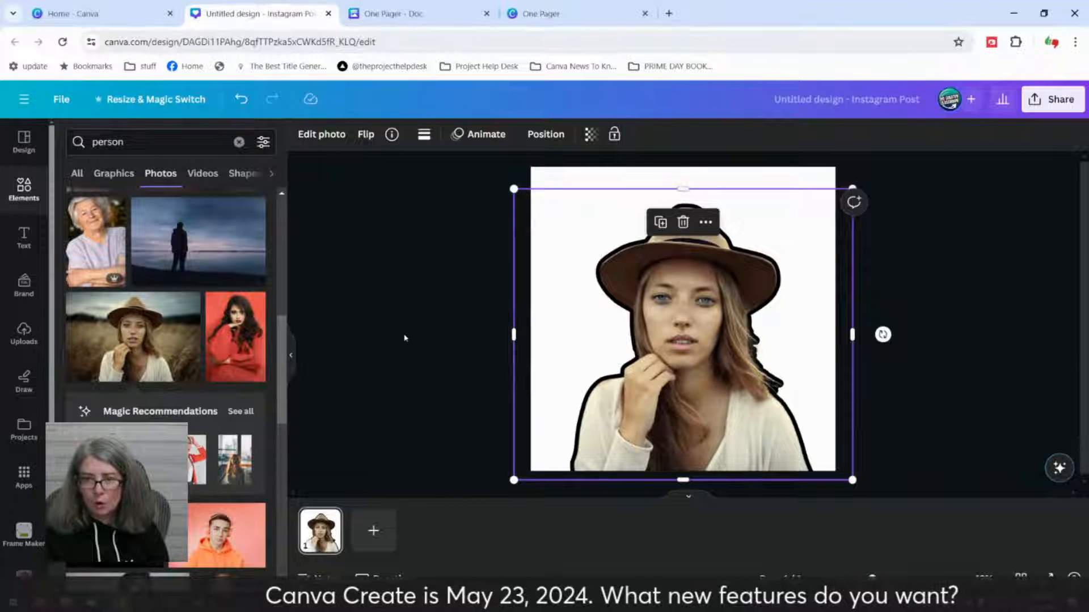
pyautogui.click(434, 334)
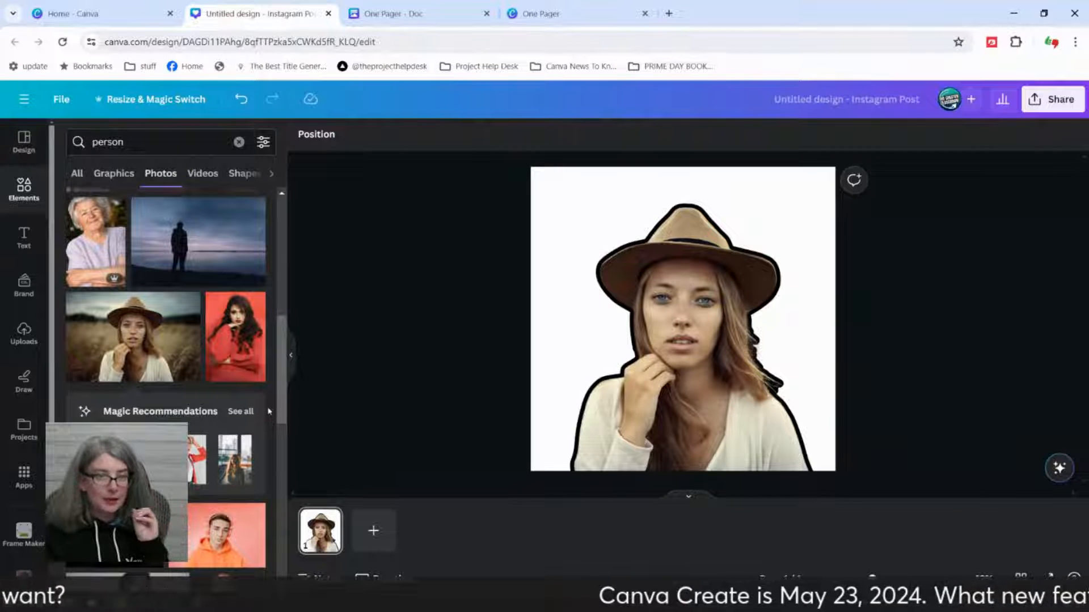
# Step: Replace the outlined photo with the young man in the orange hoodie and headphones, keeping the cutout effects
pyautogui.scroll(-5, 206, 473)
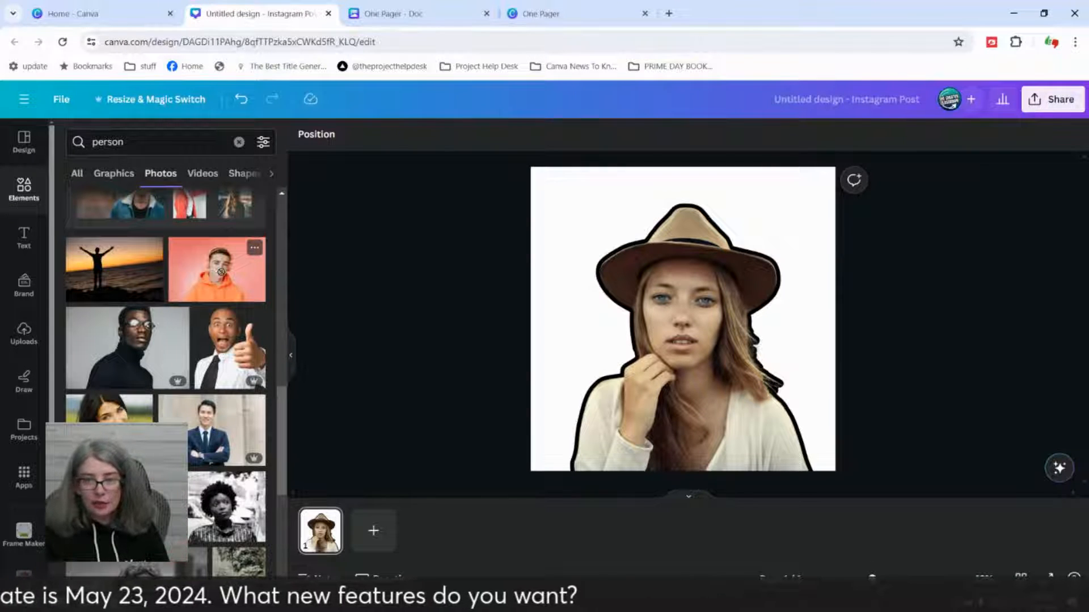
pyautogui.moveTo(221, 272); pyautogui.dragTo(671, 313)
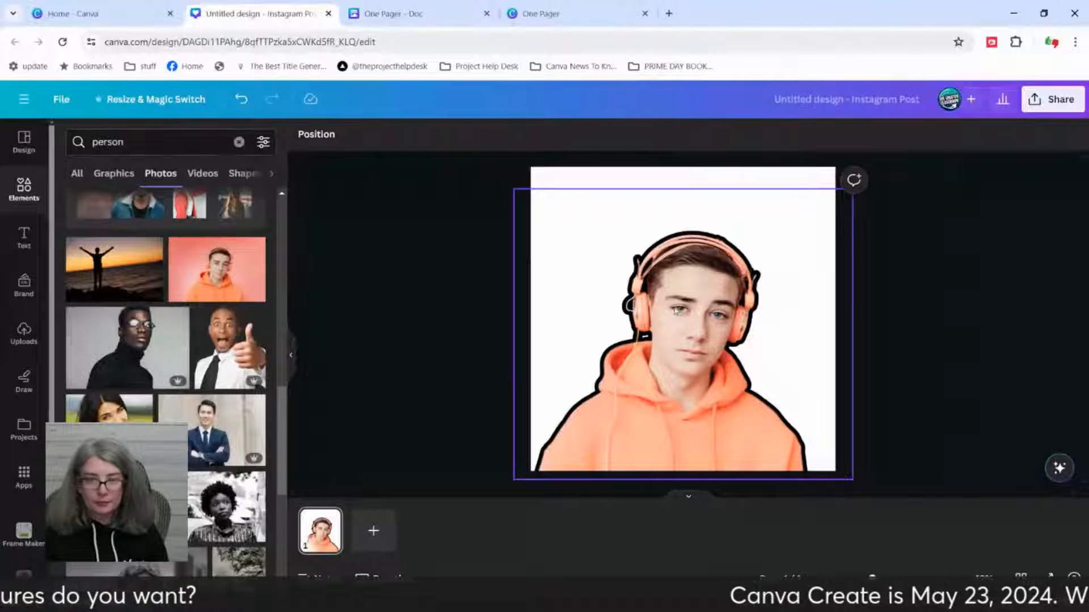
pyautogui.click(415, 427)
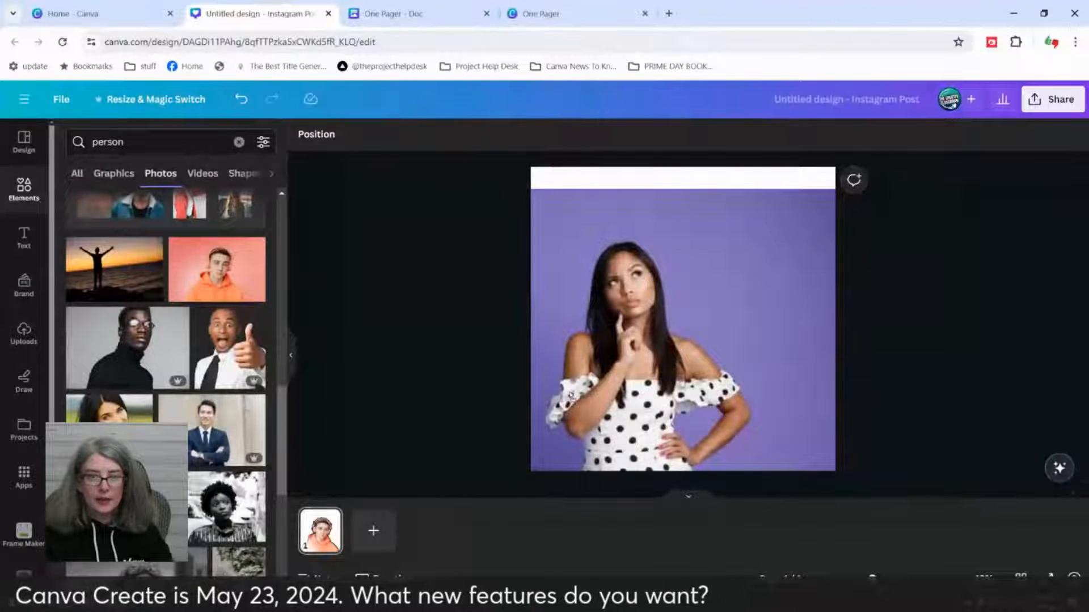
# Step: Swap the outlined photo for the woman in the polka-dot dress, followed by the black-and-white portrait with curly hair
pyautogui.moveTo(571, 395); pyautogui.dragTo(571, 395)
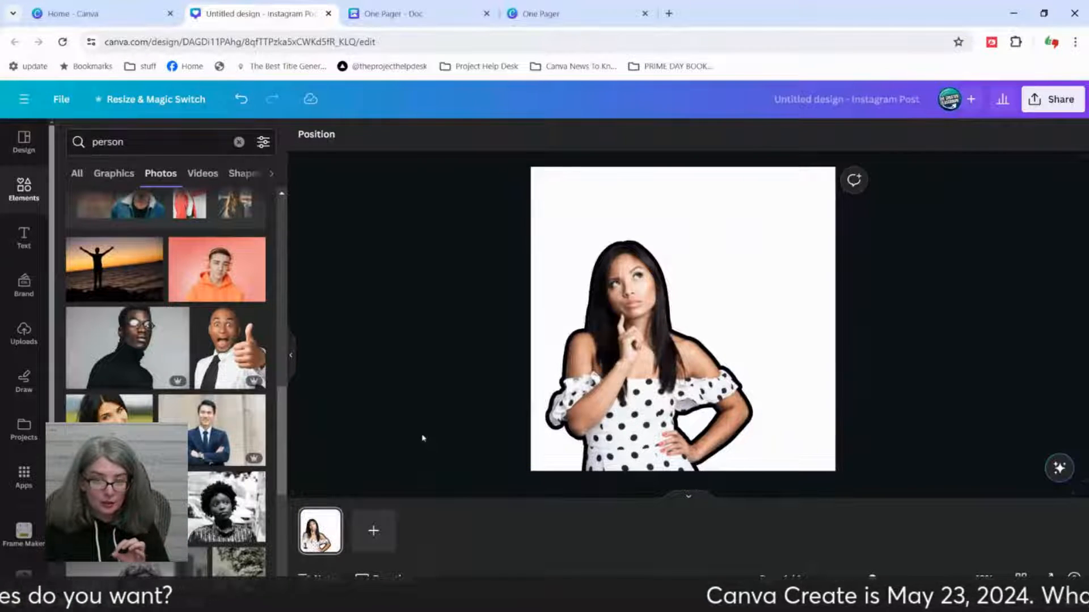
pyautogui.moveTo(226, 499); pyautogui.dragTo(591, 381)
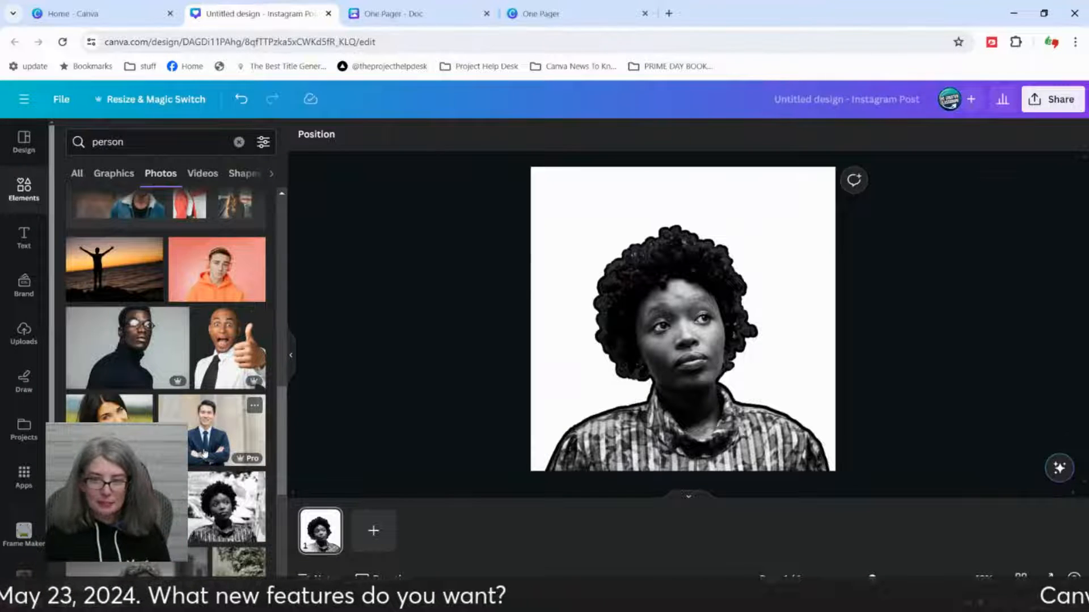
# Step: Replace the outlined photo with the bearded man's portrait and extend its upper edge slightly upward
pyautogui.scroll(-3, 205, 454)
pyautogui.moveTo(205, 497); pyautogui.dragTo(611, 380)
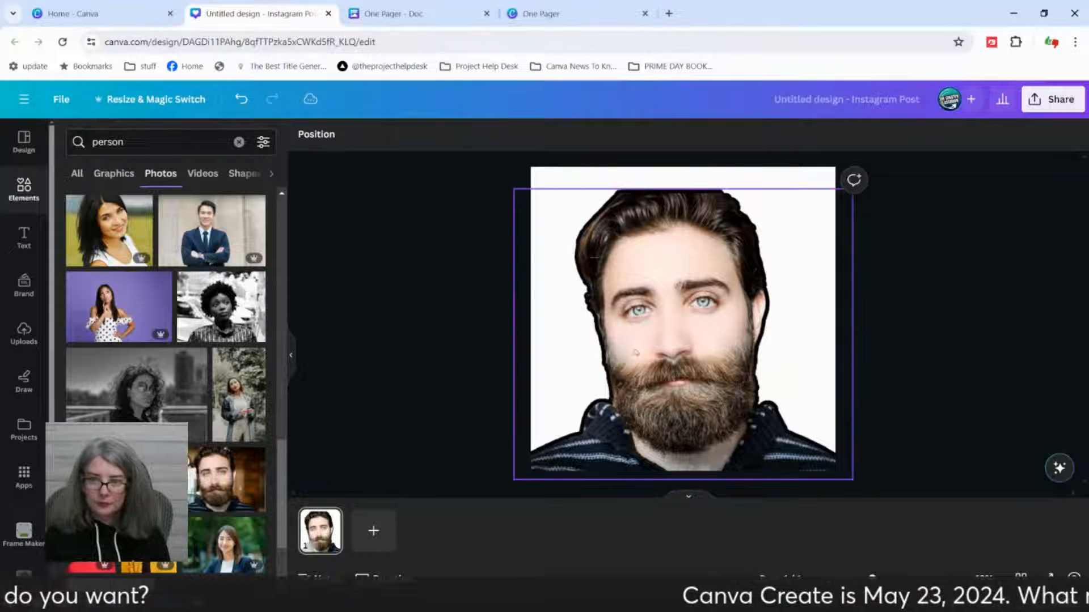
pyautogui.click(427, 337)
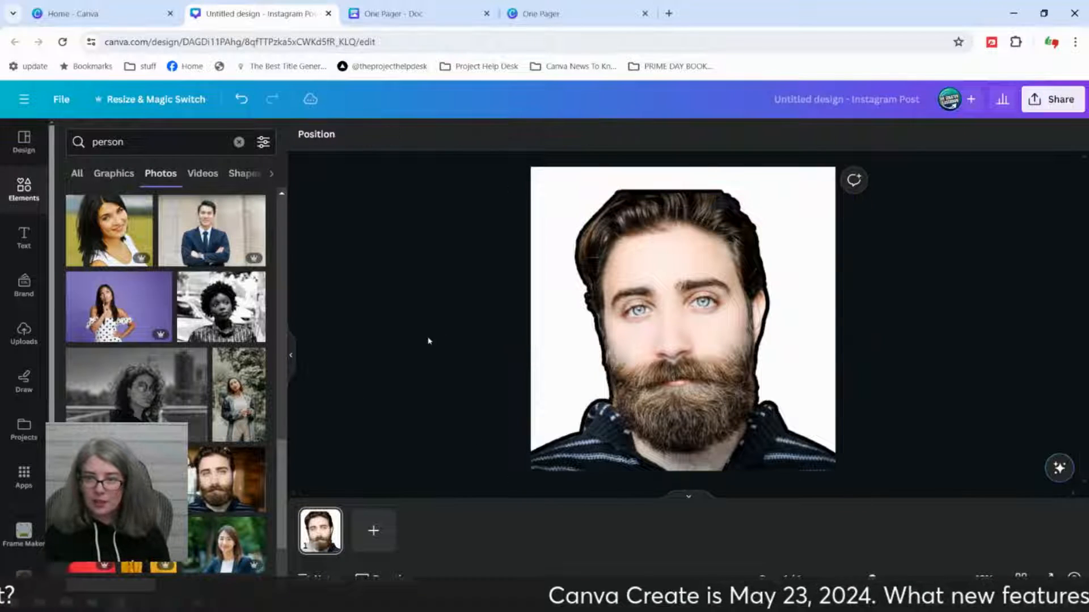
pyautogui.click(647, 342)
pyautogui.moveTo(683, 189)
pyautogui.mouseDown()
pyautogui.moveTo(682, 176)
pyautogui.moveTo(682, 187)
pyautogui.mouseUp()
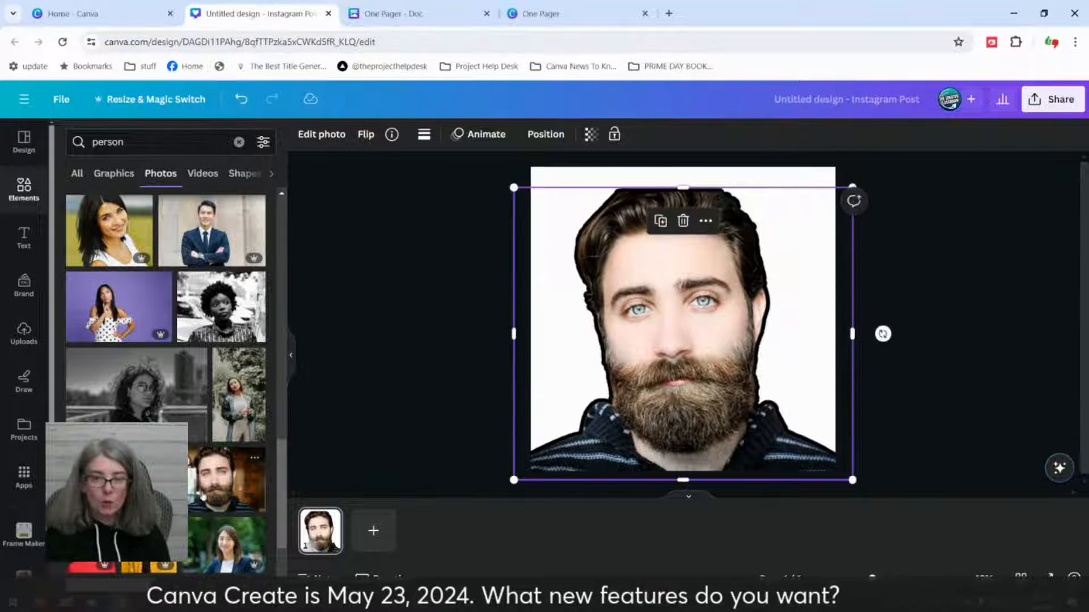
pyautogui.click(208, 493)
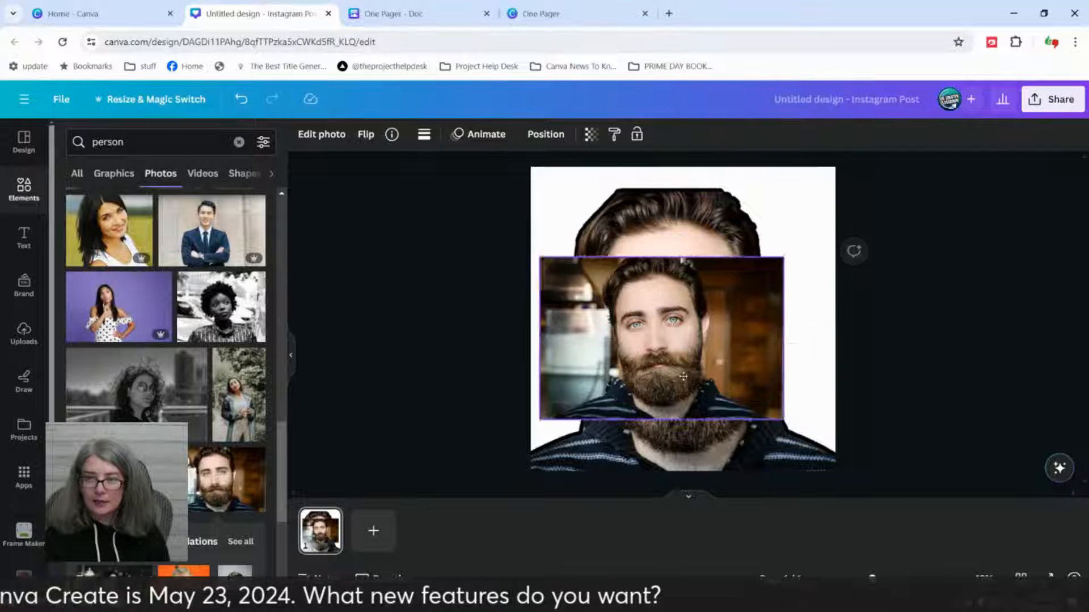
pyautogui.press('Delete')
pyautogui.click(683, 376)
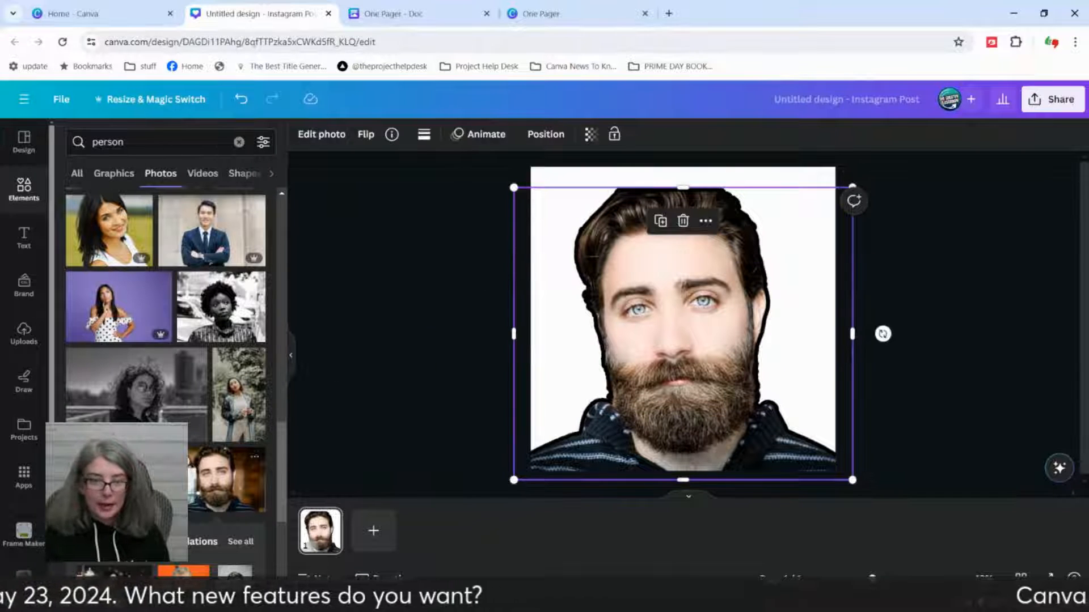
# Step: Swap the outlined photo for the woman with long brown hair, followed by the laughing man in the light blue shirt
pyautogui.moveTo(122, 480); pyautogui.dragTo(746, 361)
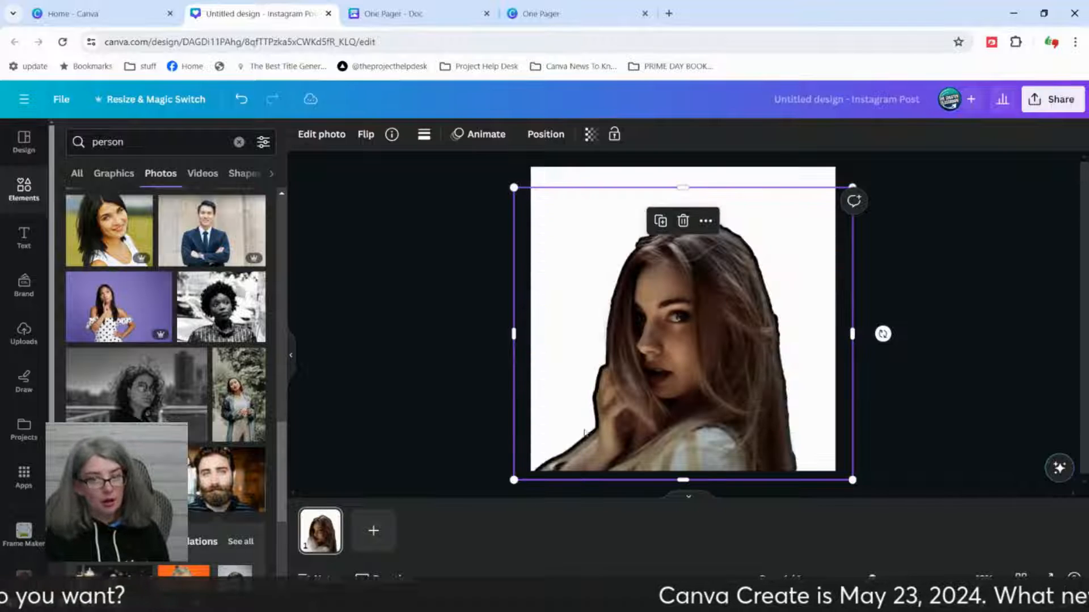
pyautogui.scroll(-1, 113, 377)
pyautogui.moveTo(114, 357); pyautogui.dragTo(652, 323)
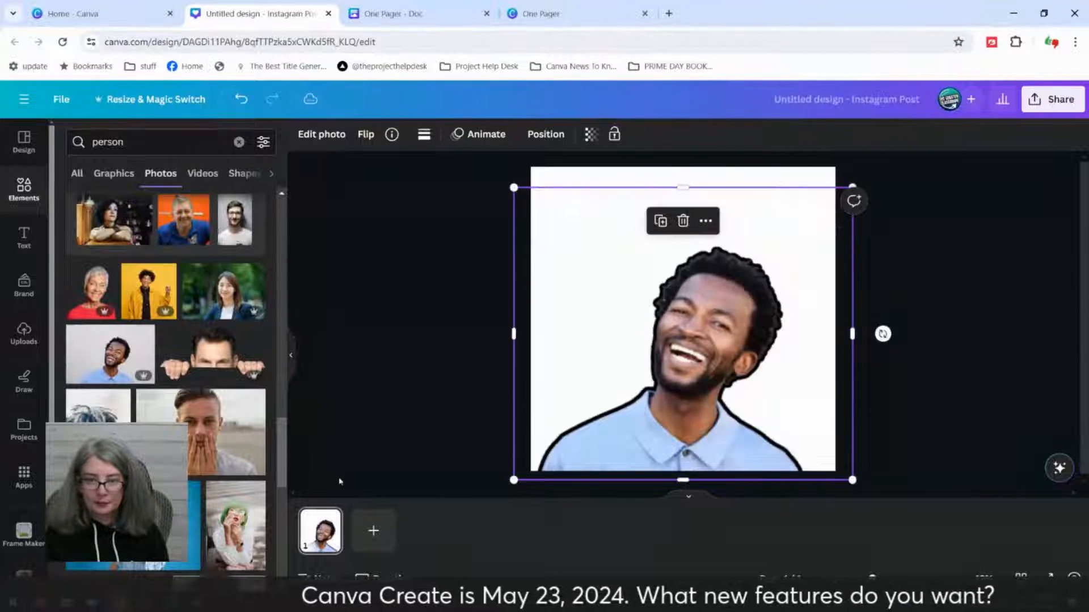
# Step: Swap the outlined photo for the woman in the striped off-shoulder top, followed by the green-haired woman with glasses
pyautogui.moveTo(193, 487); pyautogui.dragTo(686, 390)
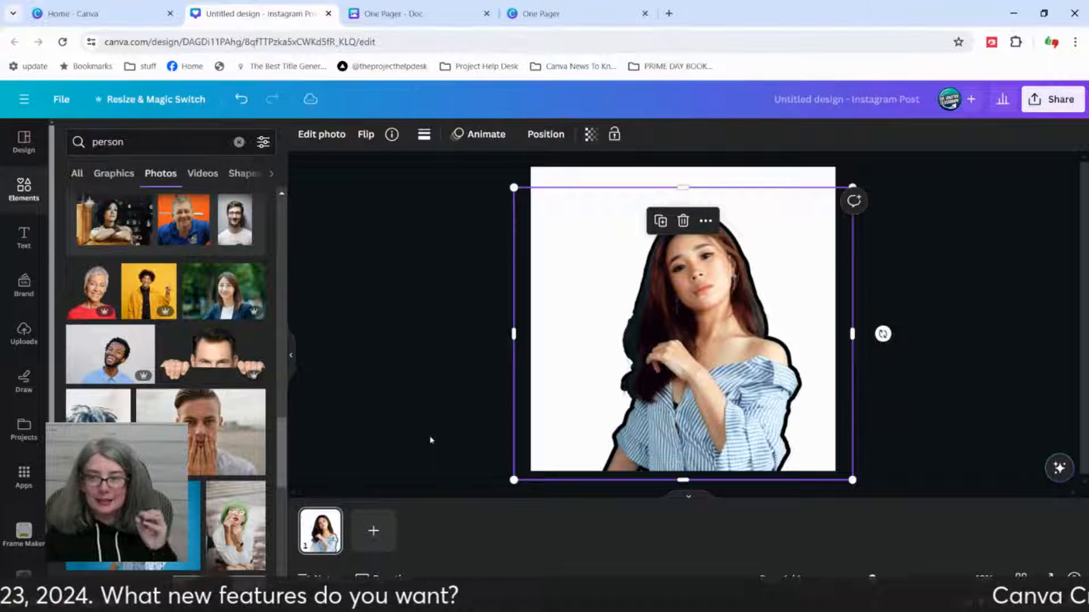
pyautogui.click(412, 442)
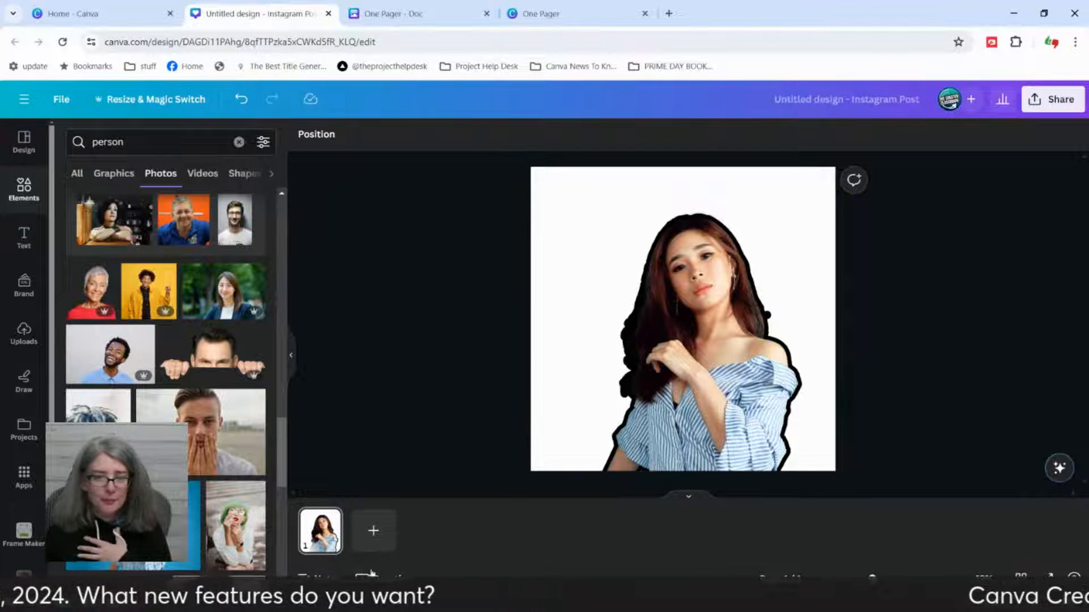
pyautogui.moveTo(233, 524); pyautogui.dragTo(686, 356)
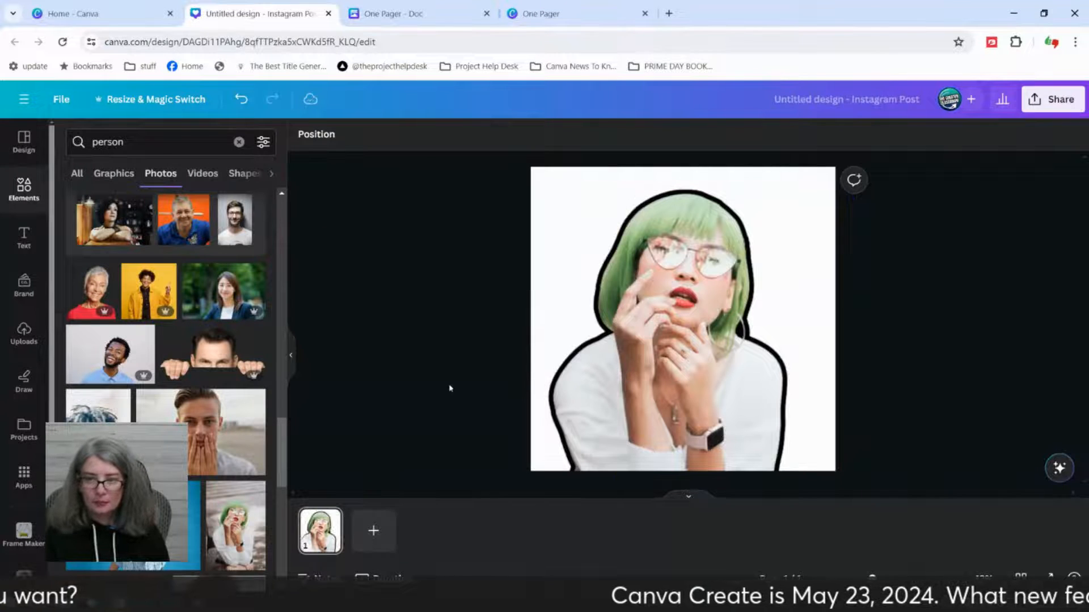
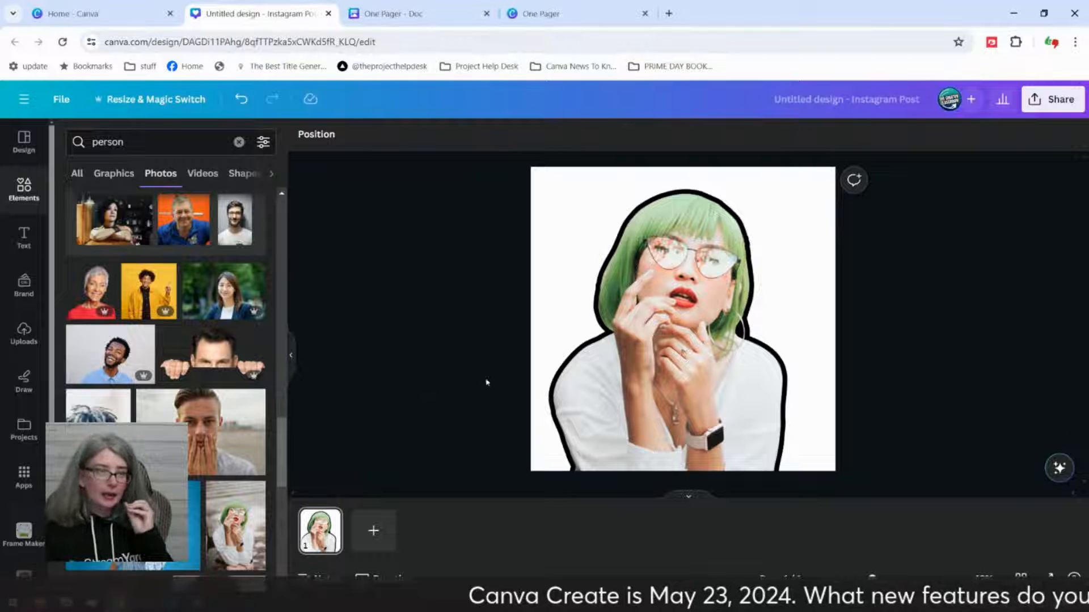
# Step: Add a second page with the photo of the woman in the striped off-shoulder top and remove its background
pyautogui.click(373, 531)
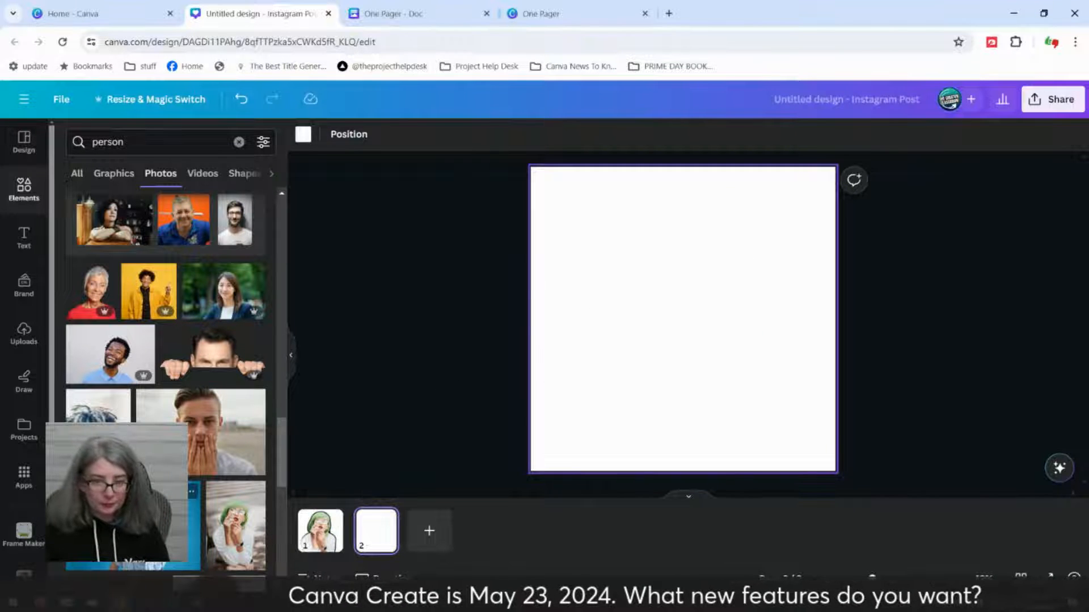
pyautogui.click(194, 525)
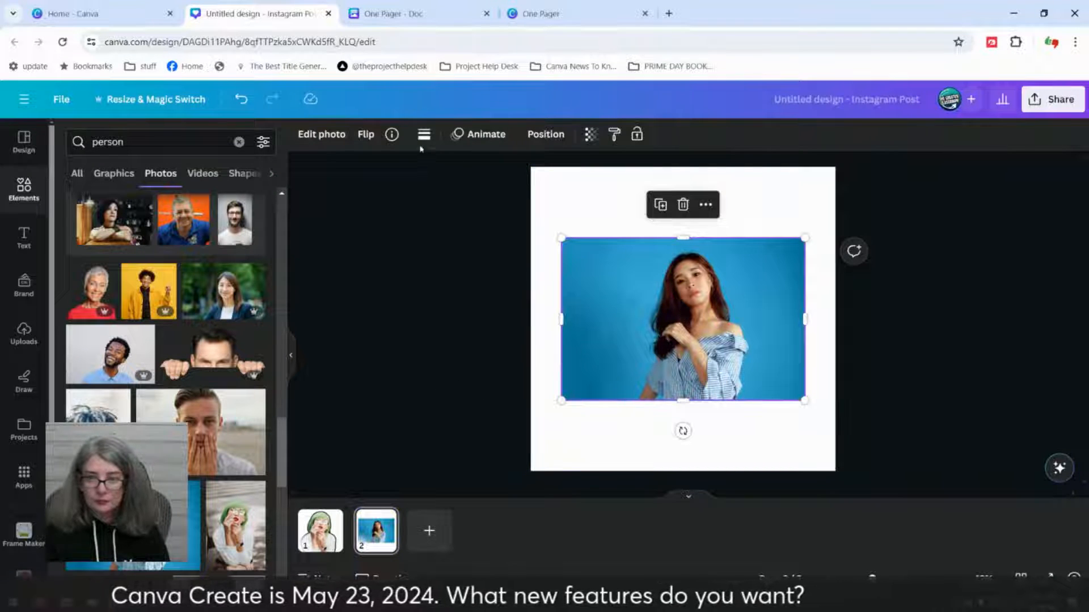
pyautogui.click(318, 136)
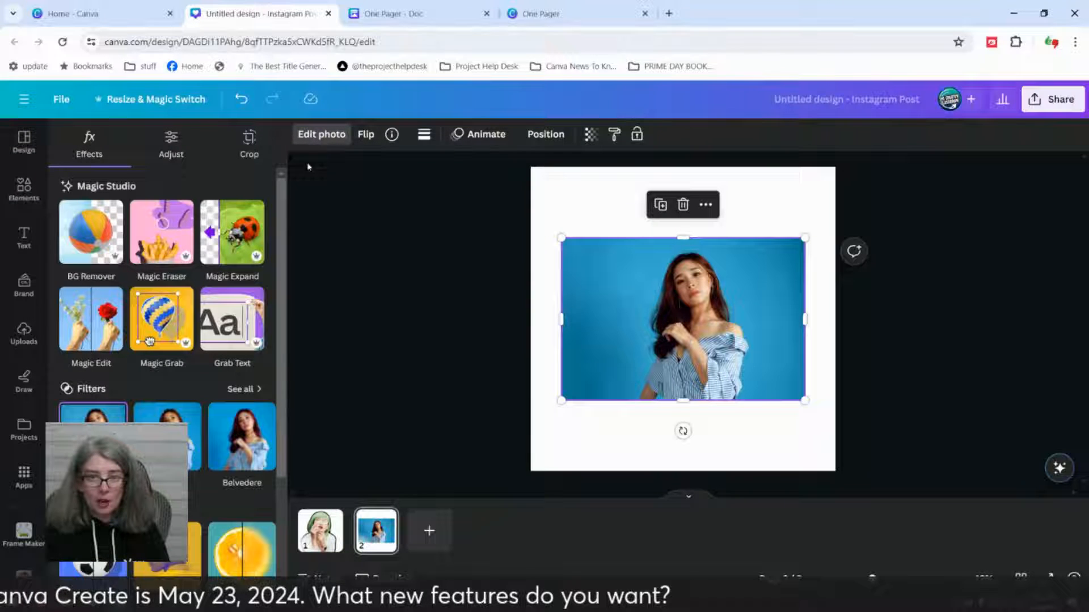
pyautogui.click(111, 240)
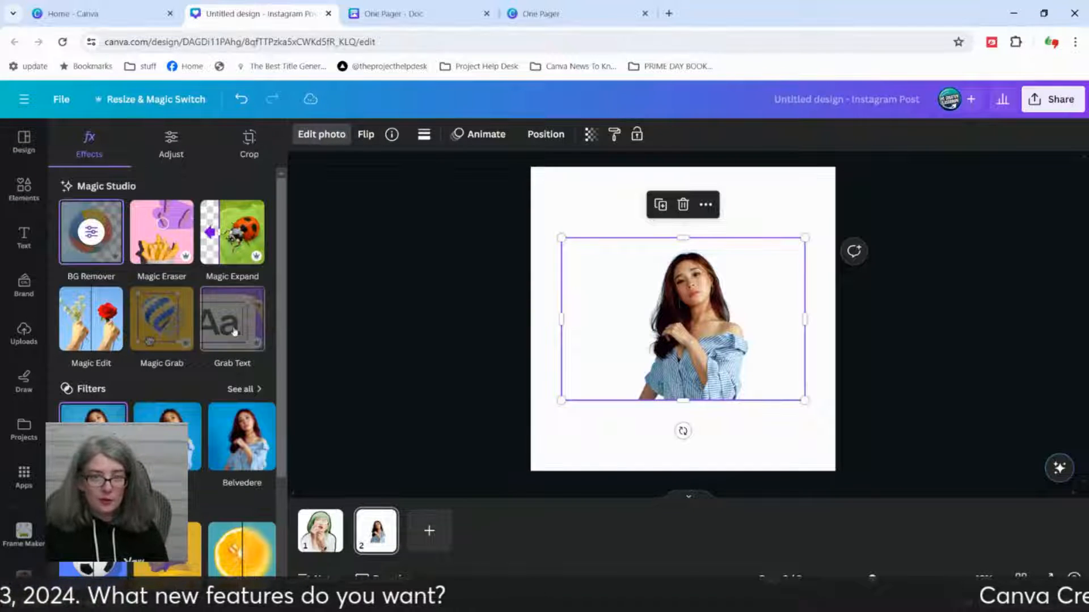
# Step: Apply the Custom Duotone effect to the cutout of the woman in the striped top
pyautogui.scroll(-3, 235, 331)
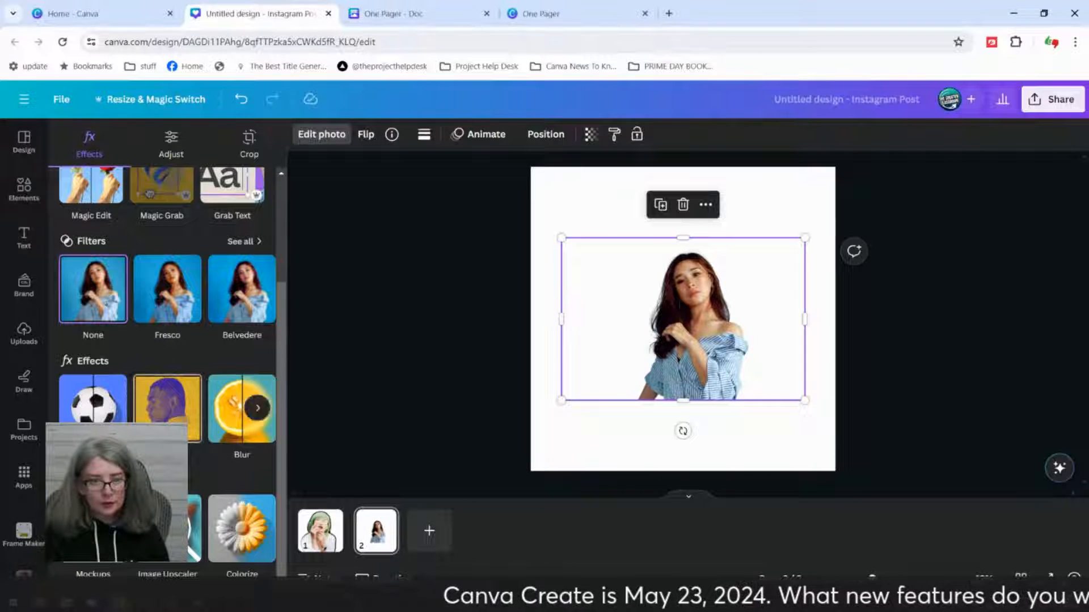
pyautogui.click(167, 397)
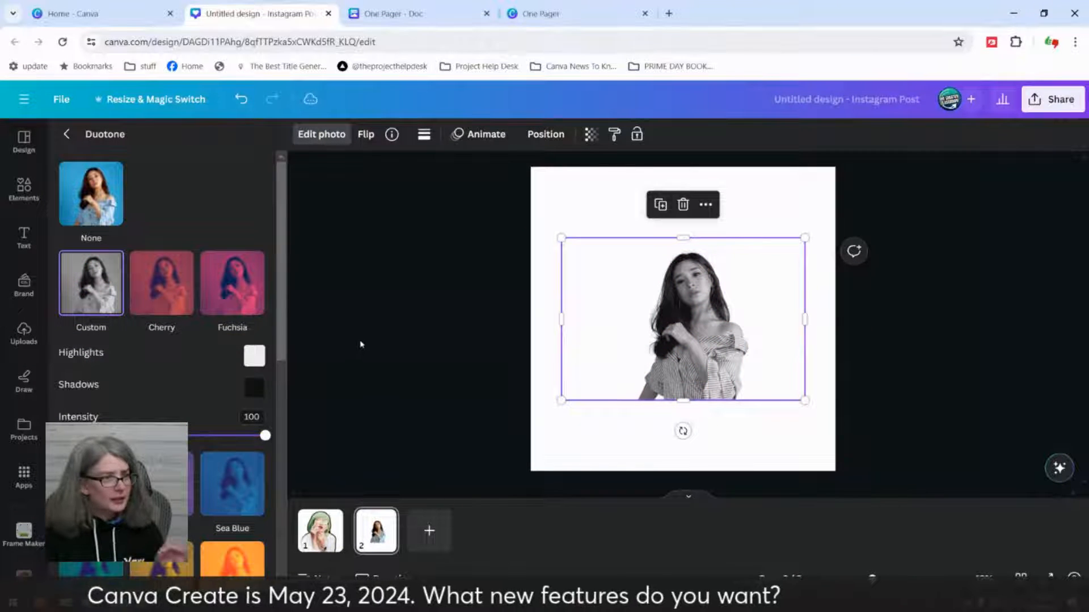
pyautogui.click(67, 134)
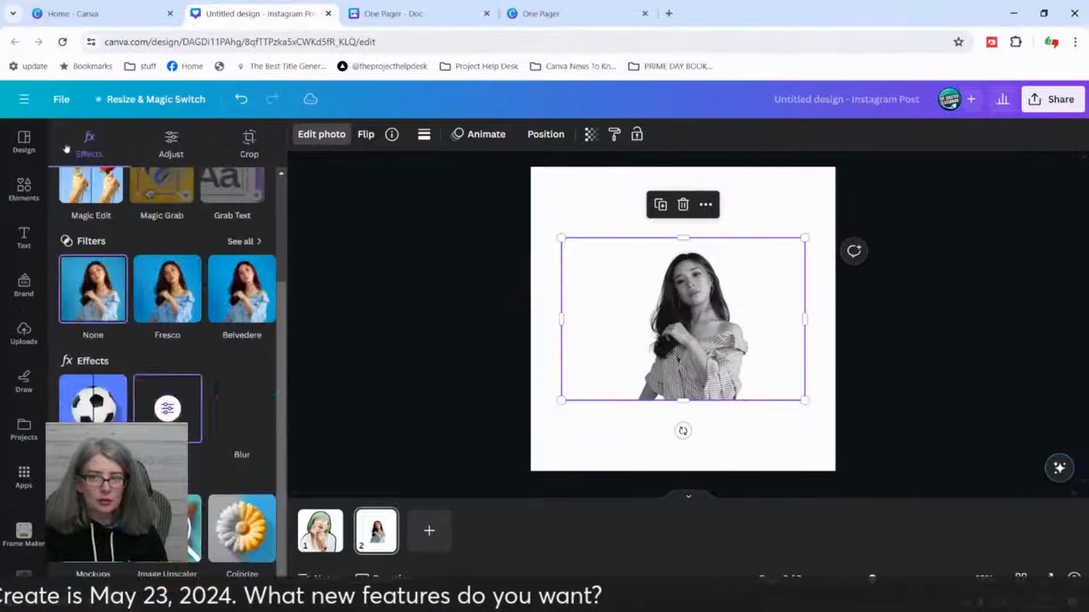
pyautogui.click(381, 294)
pyautogui.click(431, 308)
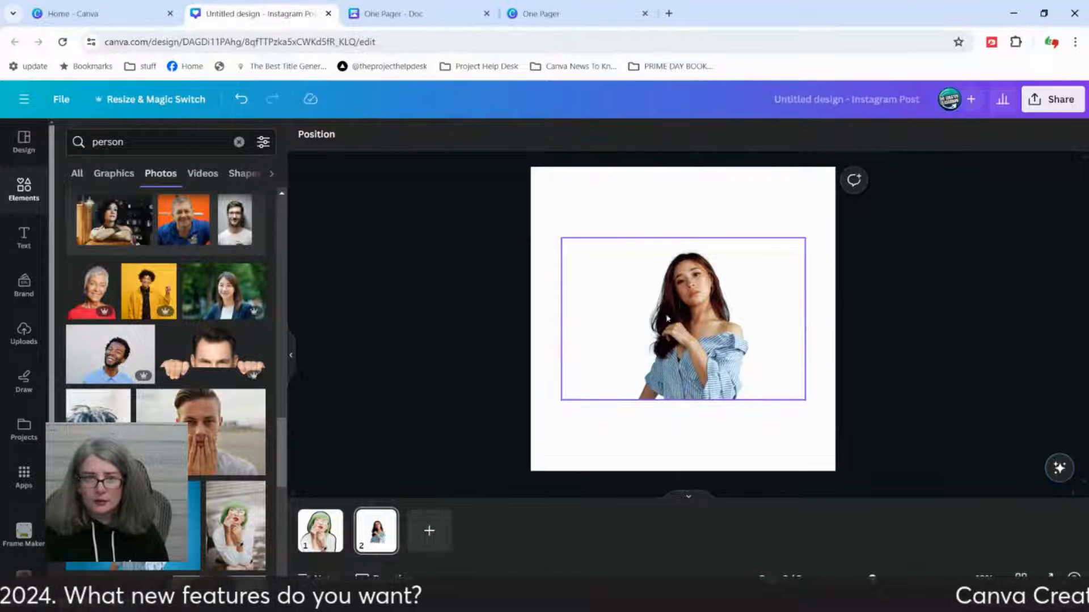
# Step: Reopen the cutout's Duotone settings to check the Custom effect, and reselect the photo on the page
pyautogui.click(770, 327)
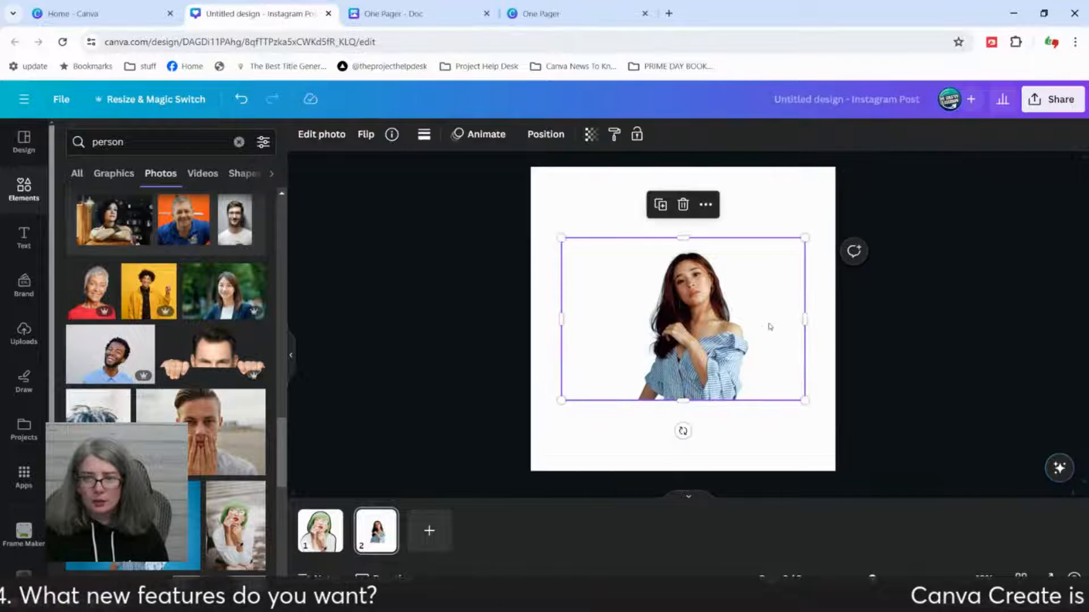
pyautogui.click(321, 134)
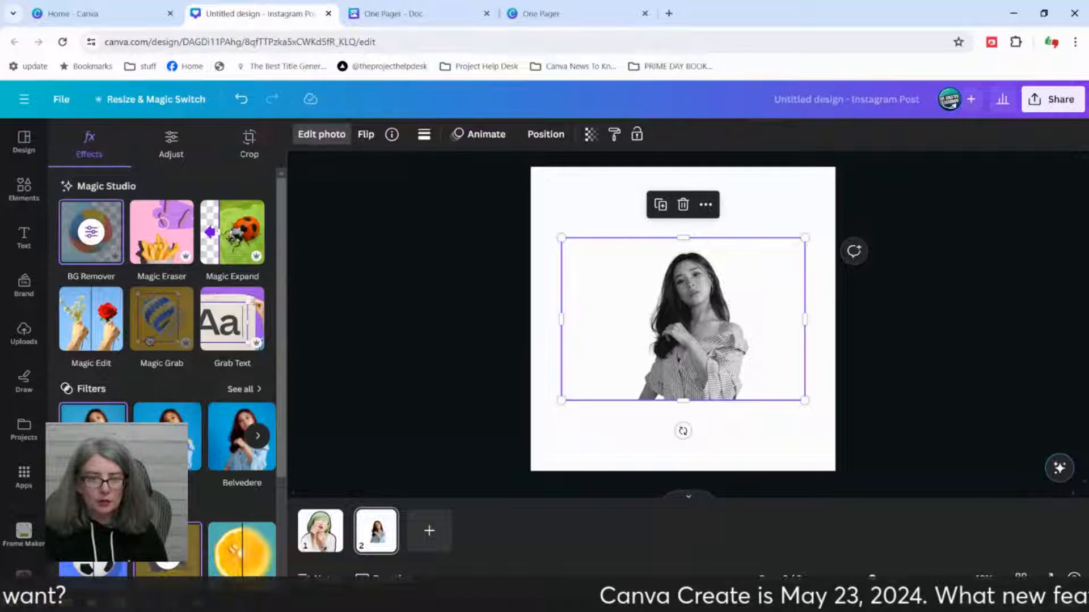
pyautogui.scroll(-3, 177, 406)
pyautogui.click(176, 406)
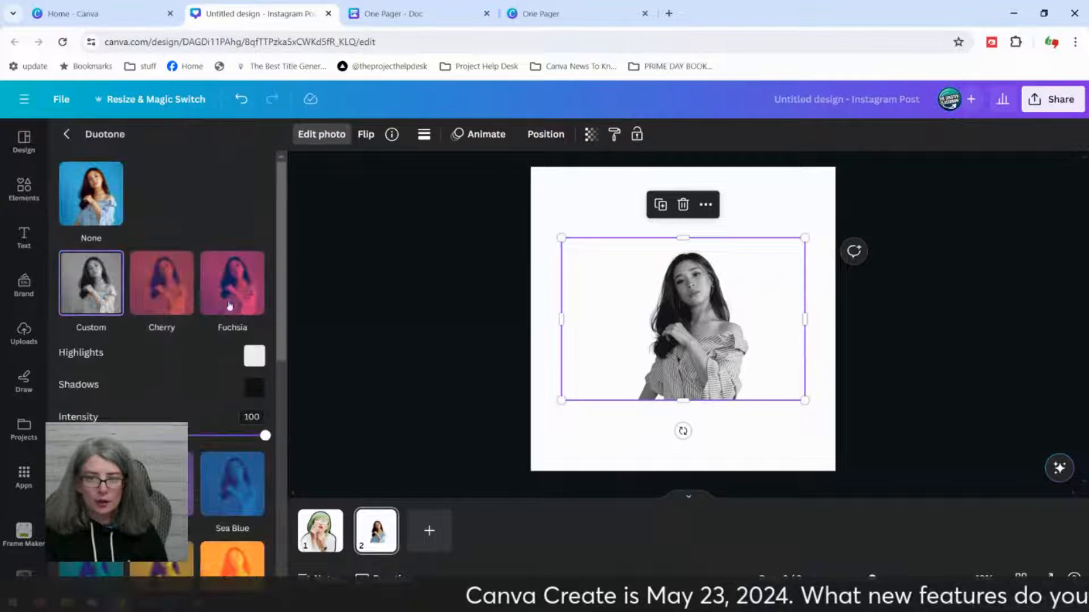
pyautogui.click(362, 255)
pyautogui.click(682, 340)
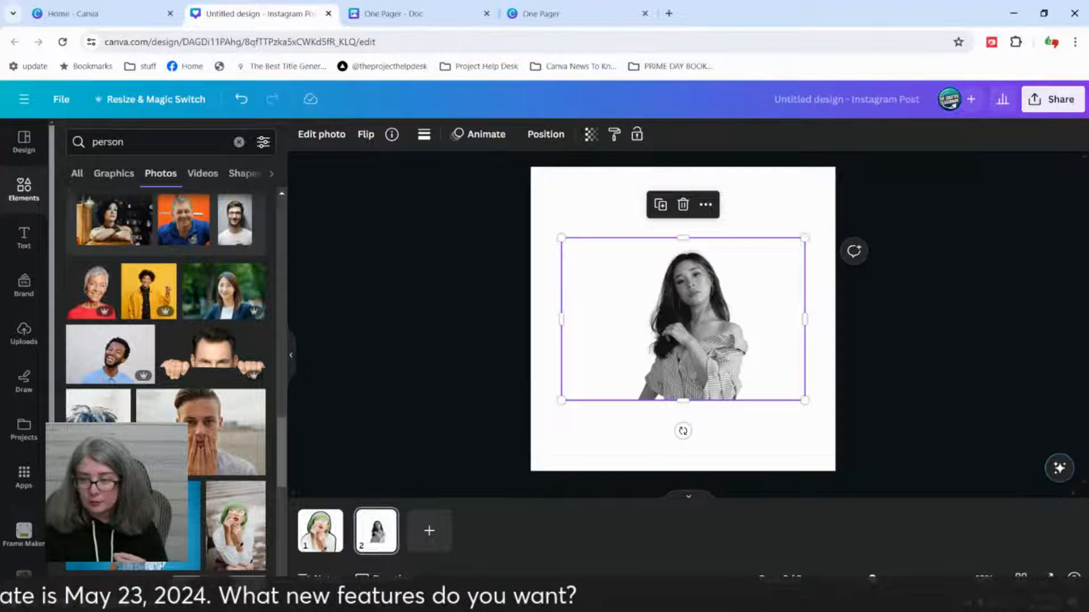
# Step: Replace the duotone cutout with the bearded man's portrait from Magic Recommendations
pyautogui.moveTo(873, 577); pyautogui.dragTo(883, 577)
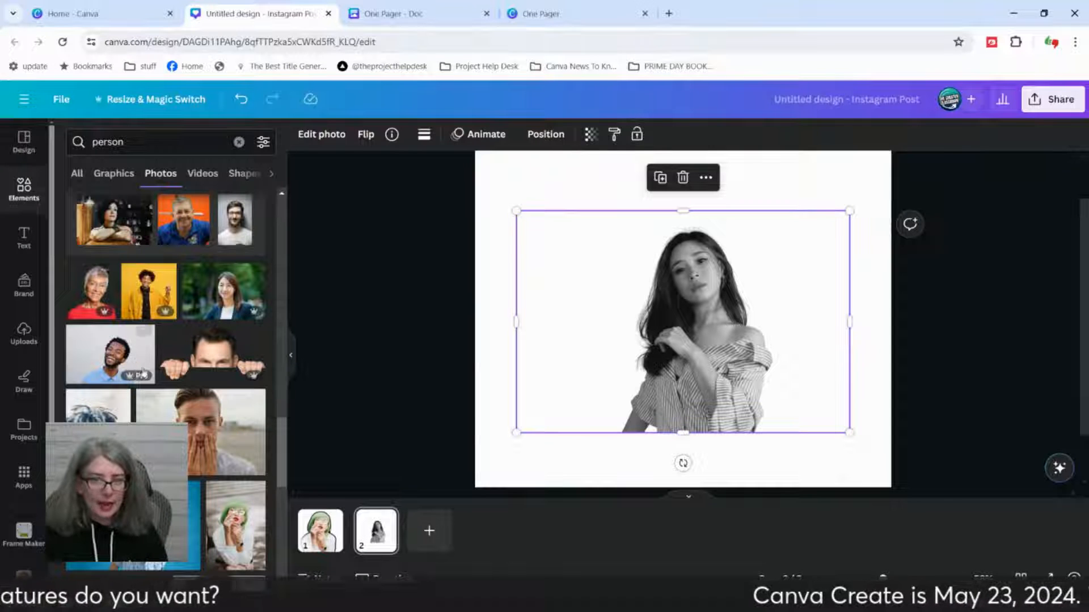
pyautogui.click(195, 435)
pyautogui.moveTo(766, 346); pyautogui.dragTo(299, 374)
pyautogui.scroll(-5, 262, 400)
pyautogui.scroll(3, 232, 307)
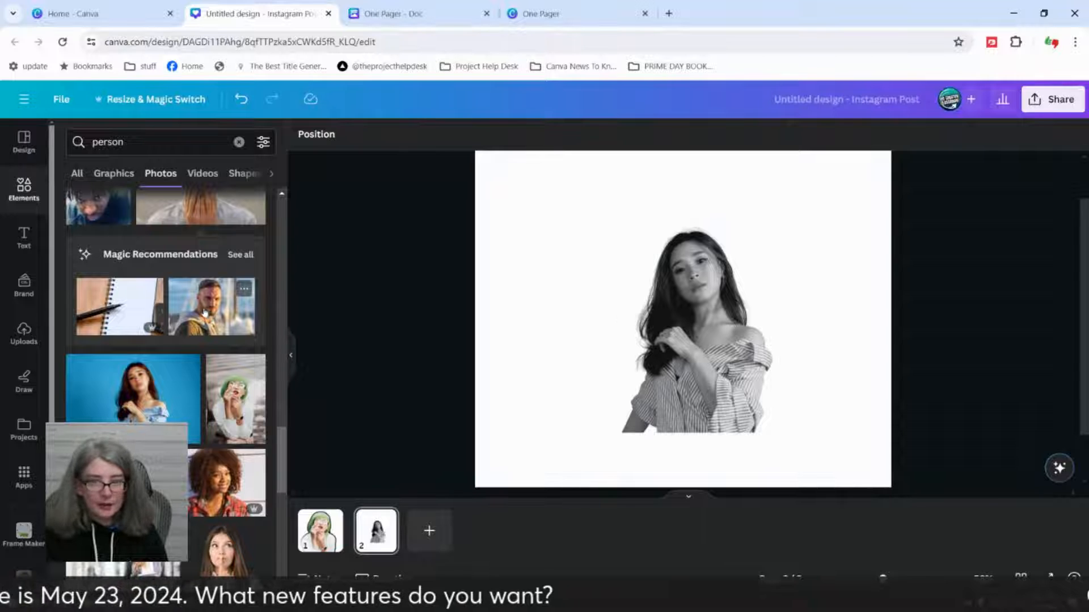
pyautogui.moveTo(204, 312); pyautogui.dragTo(579, 323)
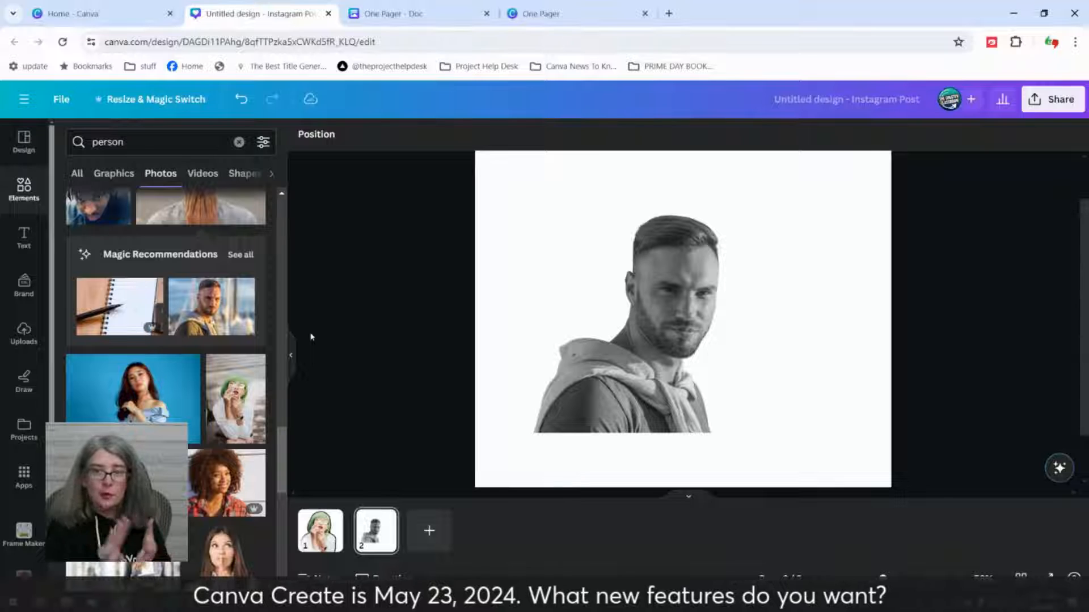
# Step: Delete the bearded man's portrait, and undo both the deletion and the preceding photo replacement
pyautogui.click(609, 320)
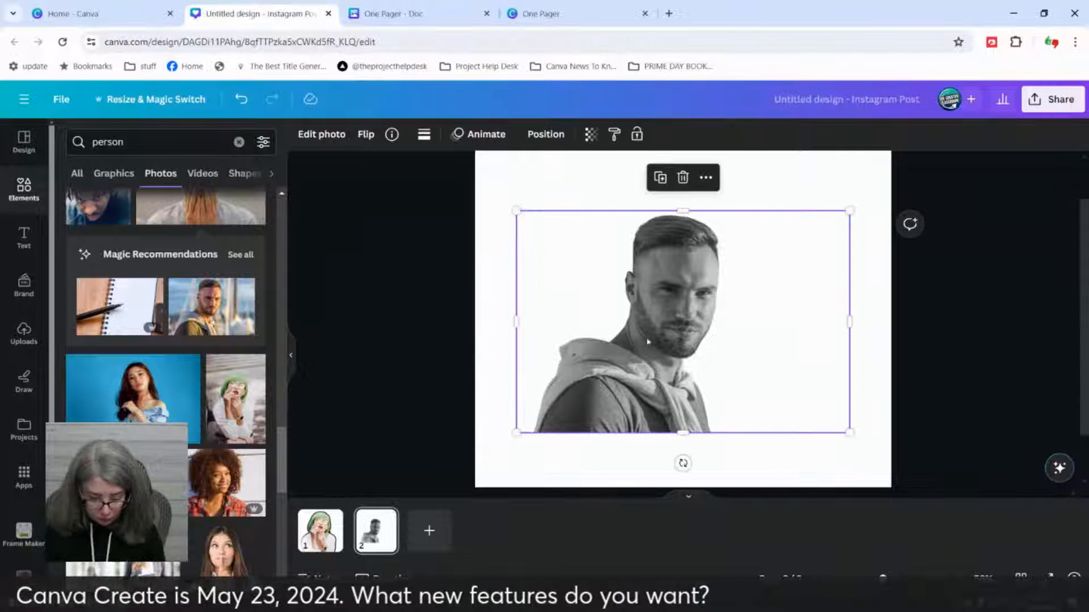
pyautogui.moveTo(676, 348); pyautogui.dragTo(499, 323)
pyautogui.press('Delete')
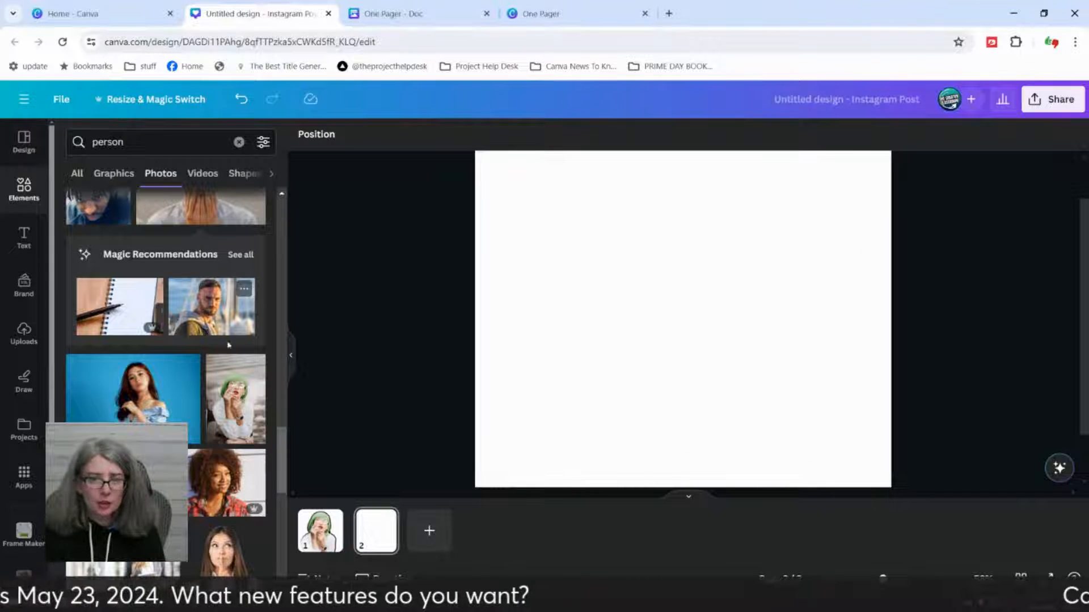
pyautogui.click(250, 100)
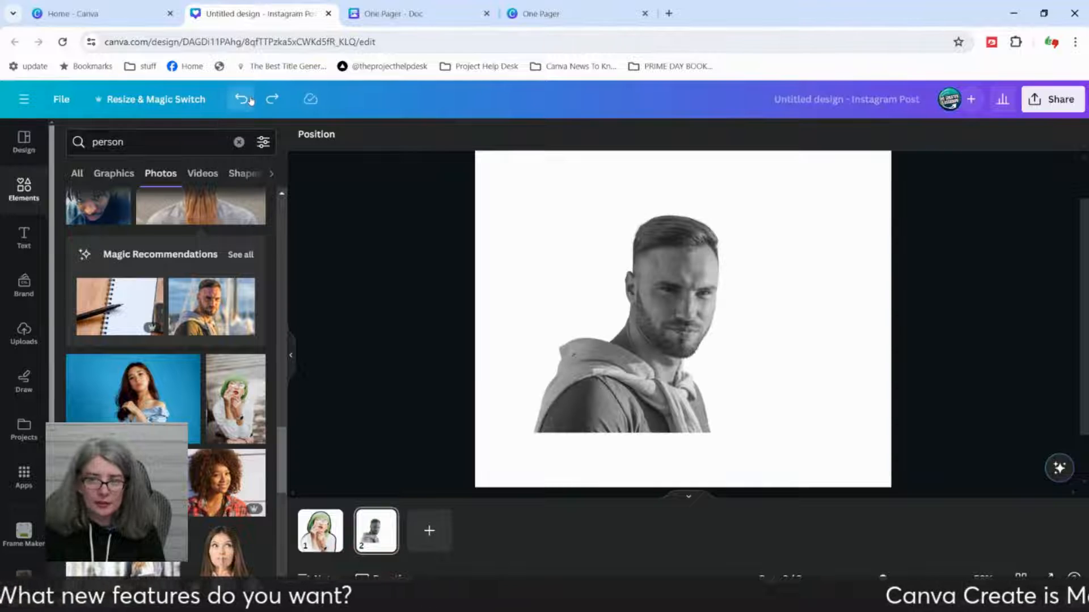
pyautogui.click(251, 101)
# Step: Move the duotone cutout to the page's upper right and crop the empty area off its left edge
pyautogui.moveTo(596, 299); pyautogui.dragTo(639, 252)
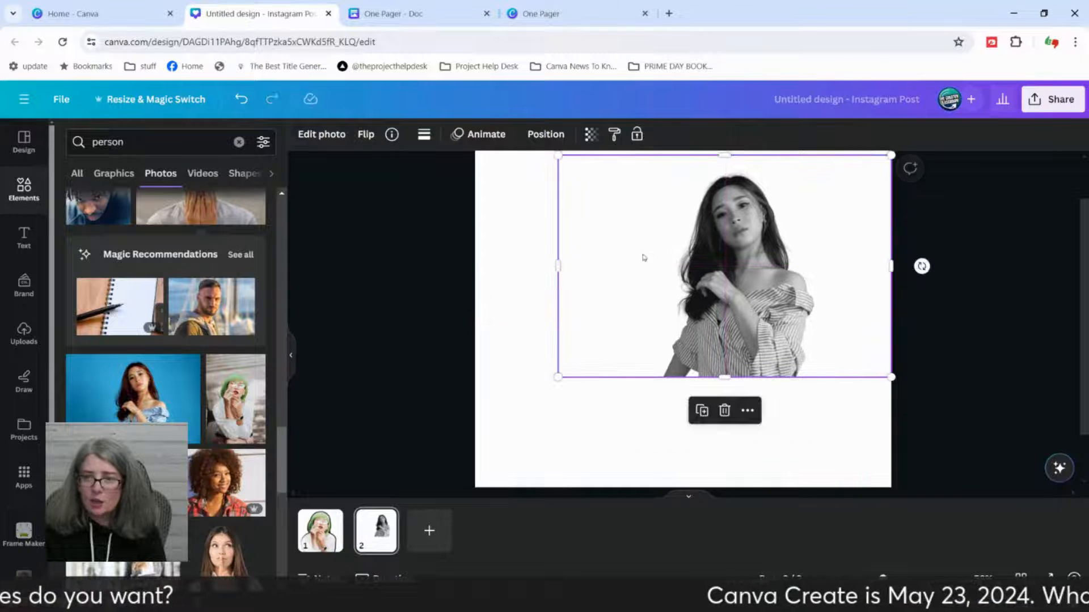
pyautogui.moveTo(558, 267); pyautogui.dragTo(603, 267)
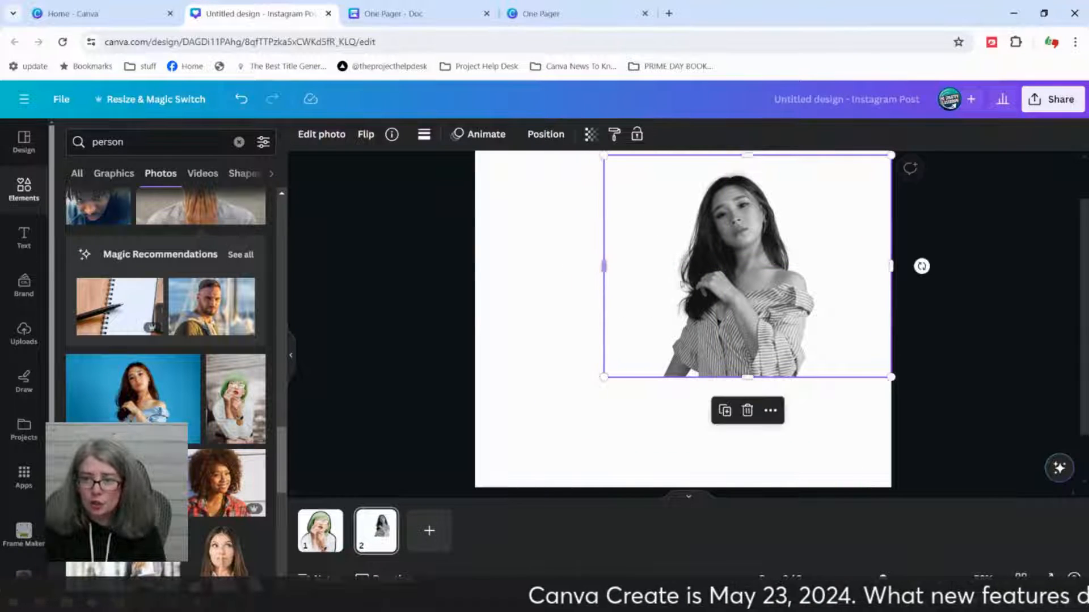
pyautogui.moveTo(749, 287); pyautogui.dragTo(779, 286)
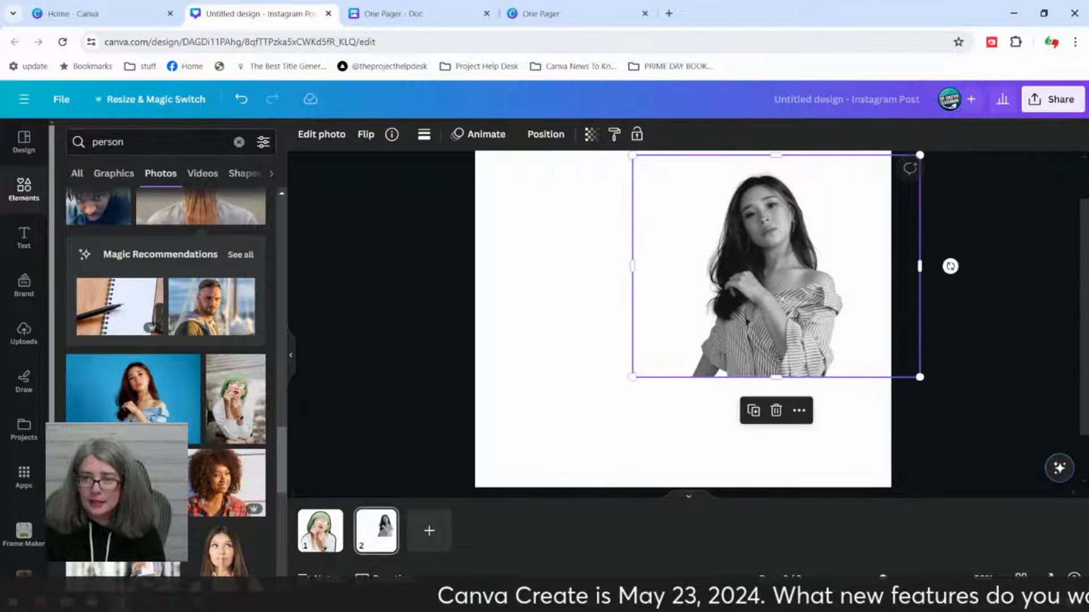
# Step: Duplicate the duotone cutout twice, placing one copy at the page's upper left and the other at the lower center
pyautogui.click(754, 413)
pyautogui.moveTo(785, 356); pyautogui.dragTo(591, 360)
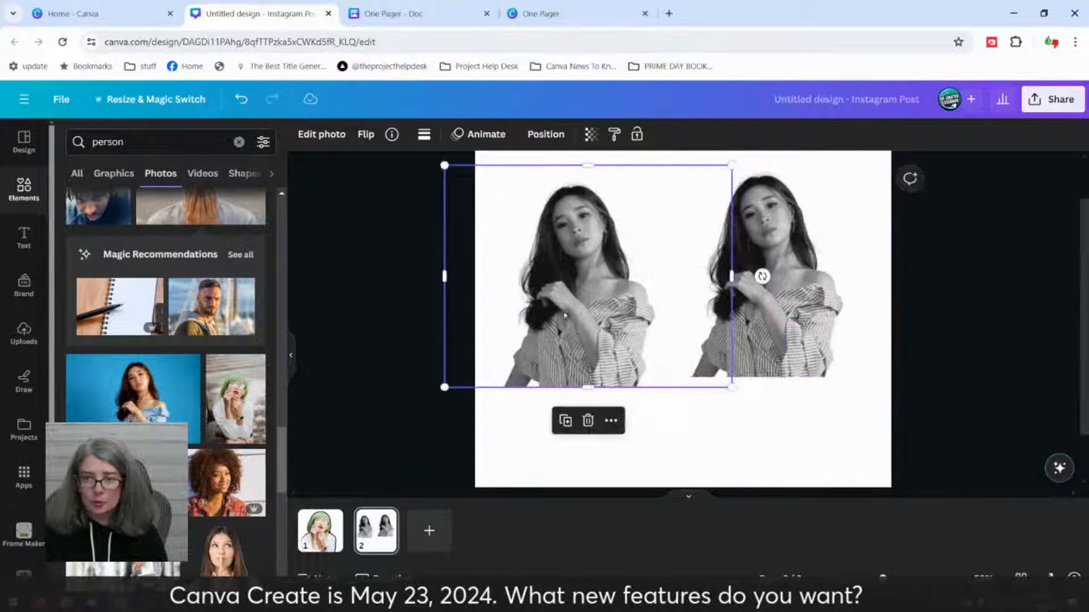
pyautogui.click(563, 421)
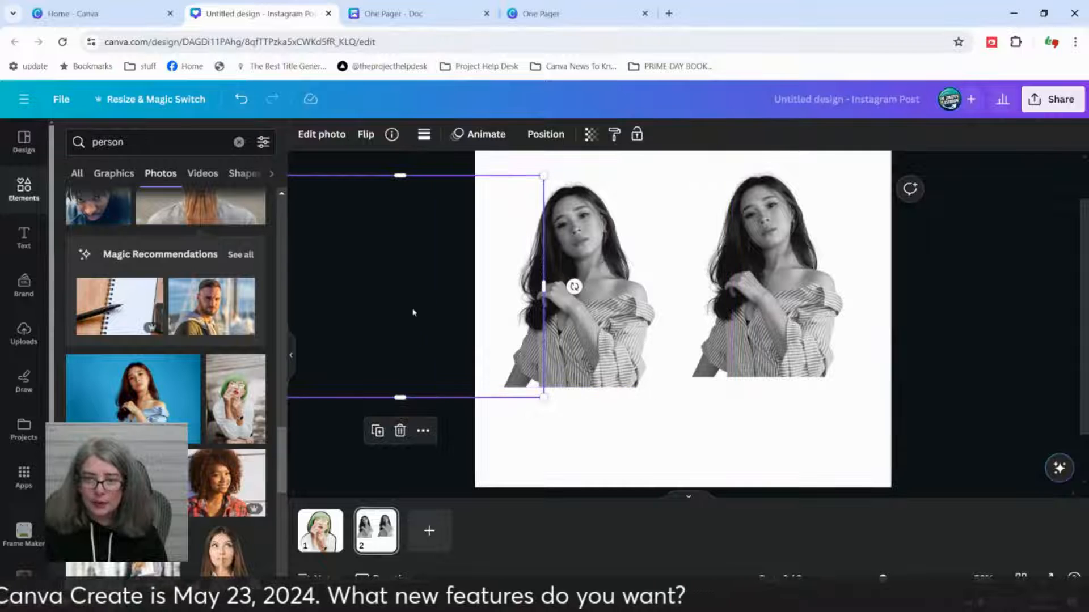
pyautogui.moveTo(413, 311); pyautogui.dragTo(692, 380)
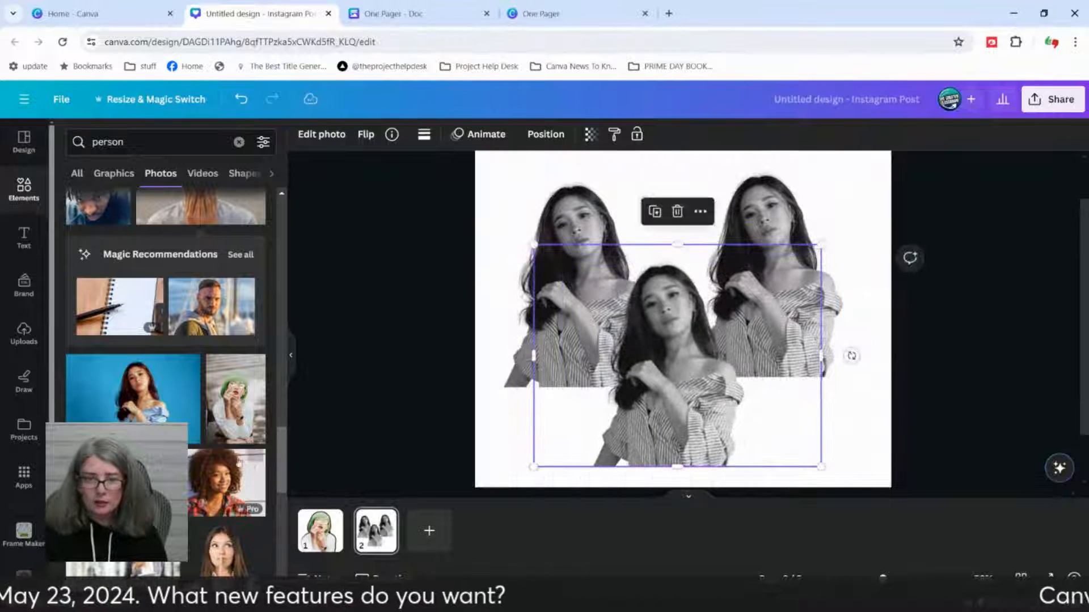
# Step: Swap the upper-left copy for the curly-haired woman in the plaid shirt, followed by the little girl in sunglasses
pyautogui.scroll(-3, 246, 485)
pyautogui.moveTo(226, 365); pyautogui.dragTo(541, 238)
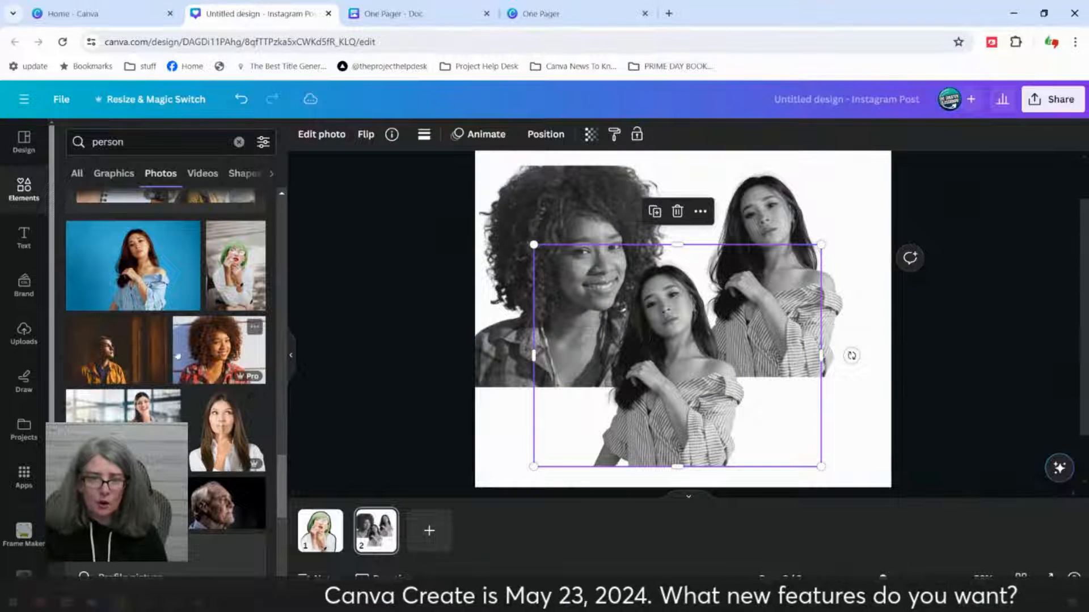
pyautogui.scroll(-3, 197, 447)
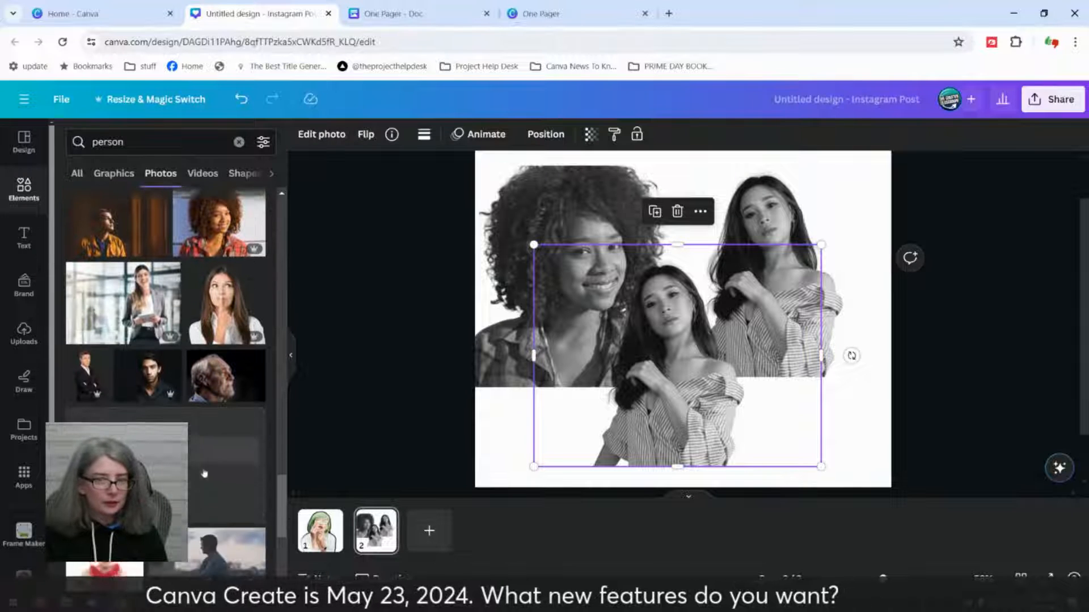
pyautogui.scroll(-3, 200, 412)
pyautogui.moveTo(116, 363); pyautogui.dragTo(505, 232)
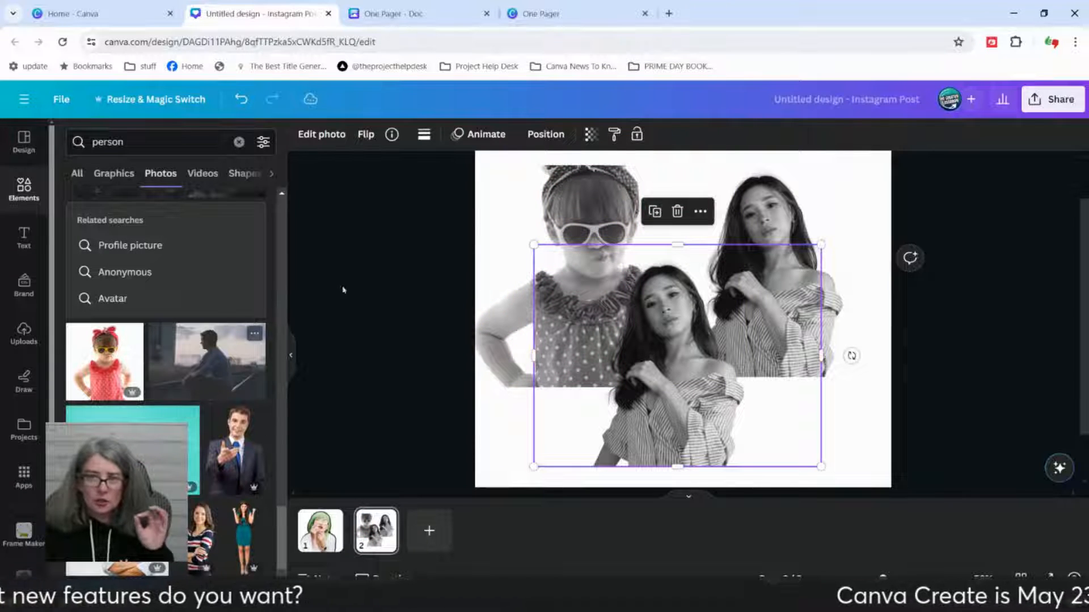
# Step: Shift the girl's photo down within its frame and replace the upper-right cutout with the woman with long flowing hair
pyautogui.click(591, 222)
pyautogui.doubleClick(591, 222)
pyautogui.moveTo(591, 222); pyautogui.dragTo(535, 273)
pyautogui.click(442, 266)
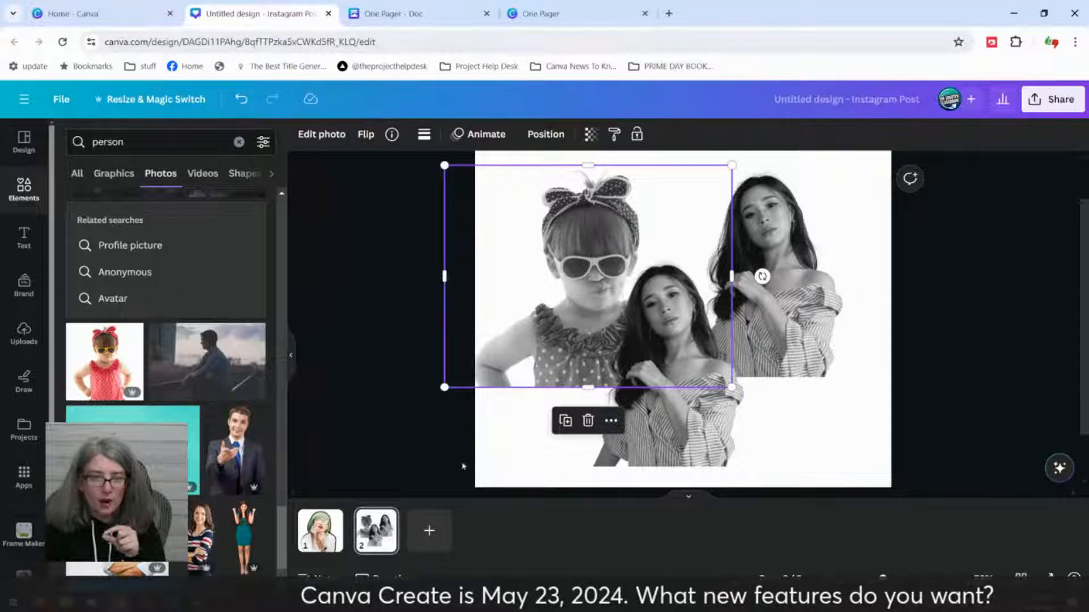
pyautogui.moveTo(190, 415); pyautogui.dragTo(850, 315)
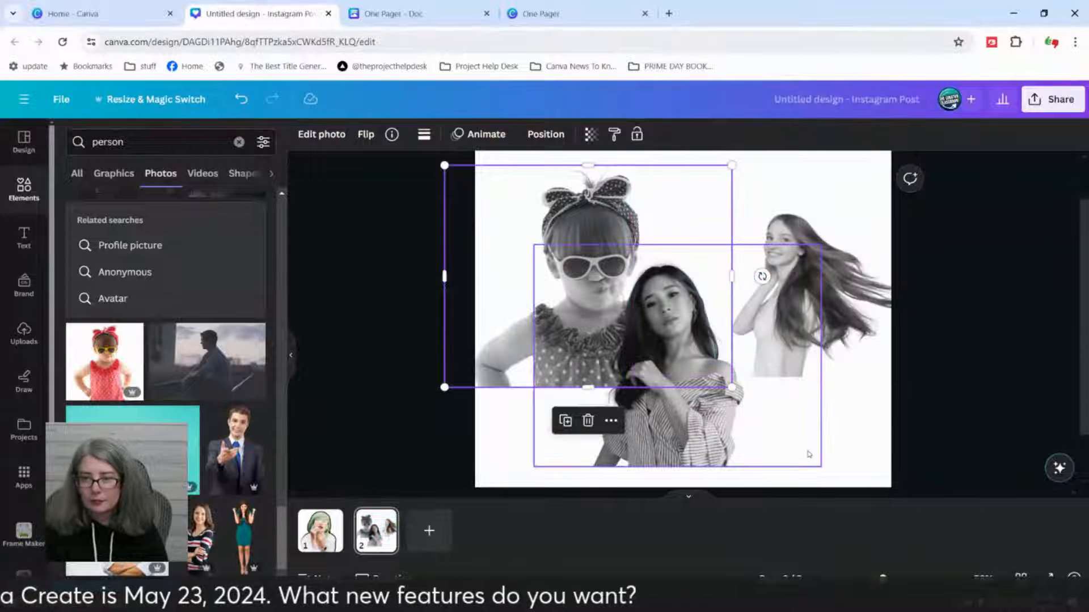
pyautogui.click(1013, 375)
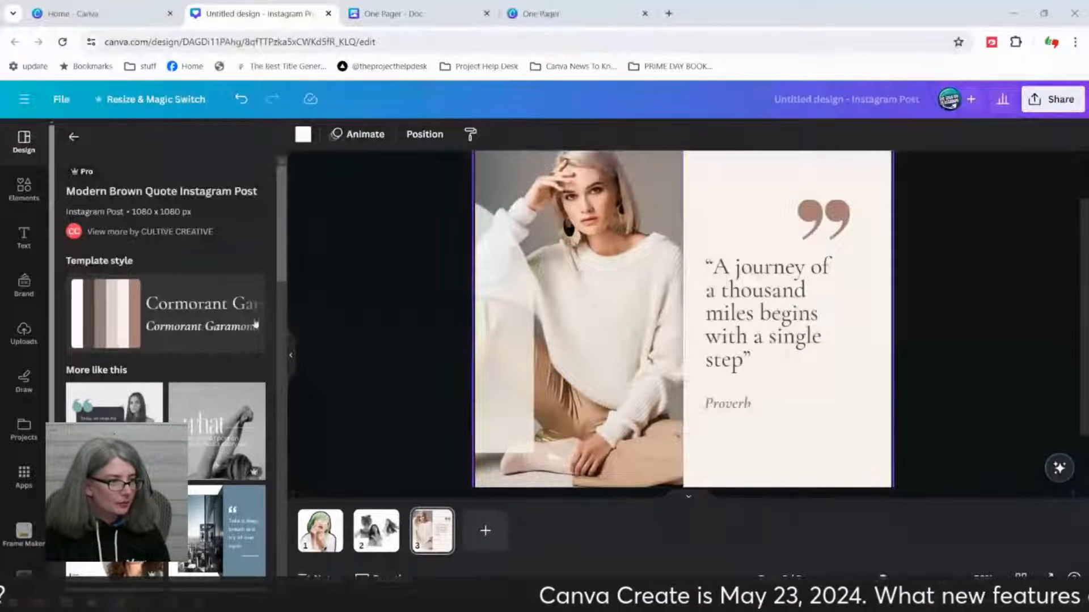
# Step: Search the apps for "design to image", open the Design to Image app and bring up its image export settings
pyautogui.click(14, 485)
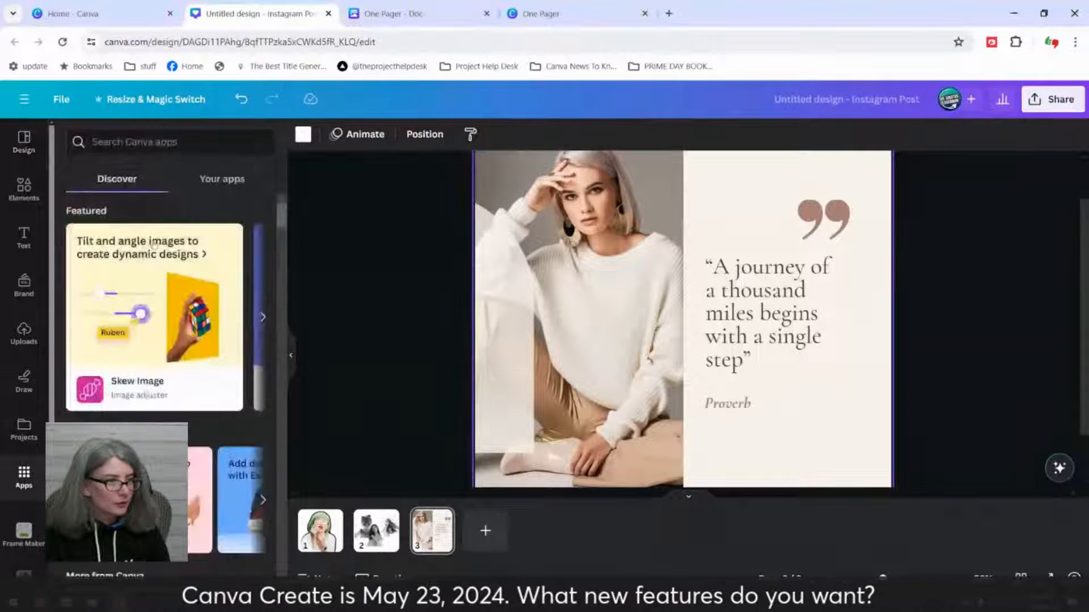
pyautogui.click(189, 145)
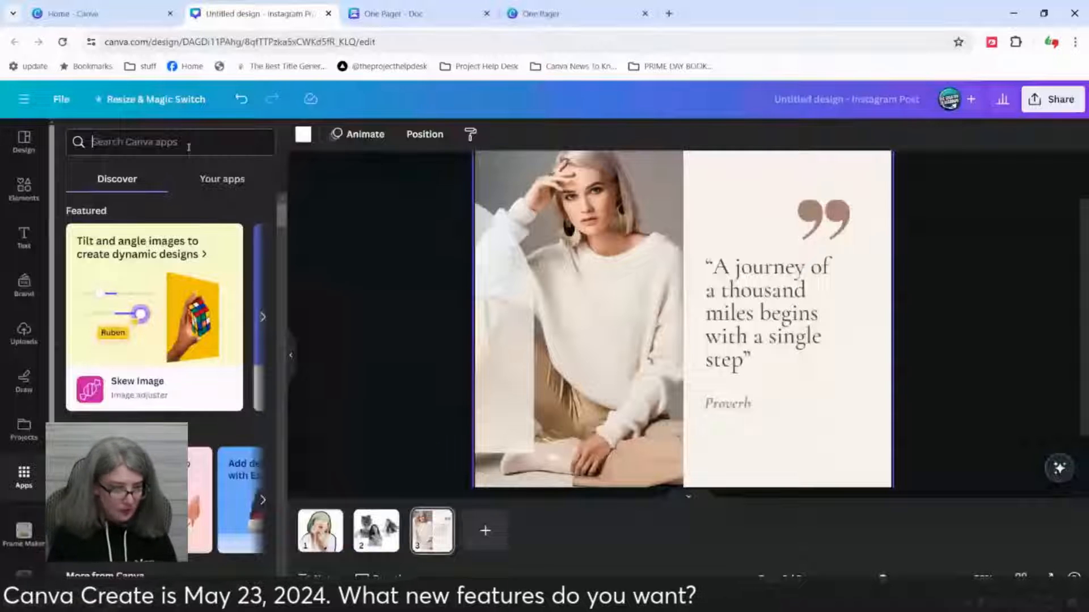
pyautogui.write('design to image')
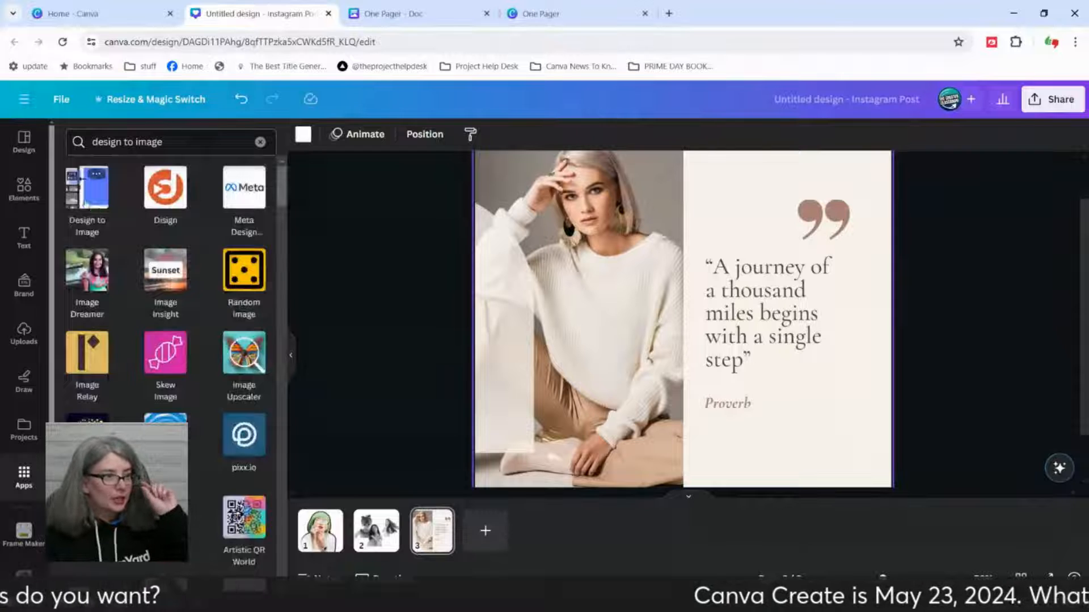
pyautogui.click(87, 202)
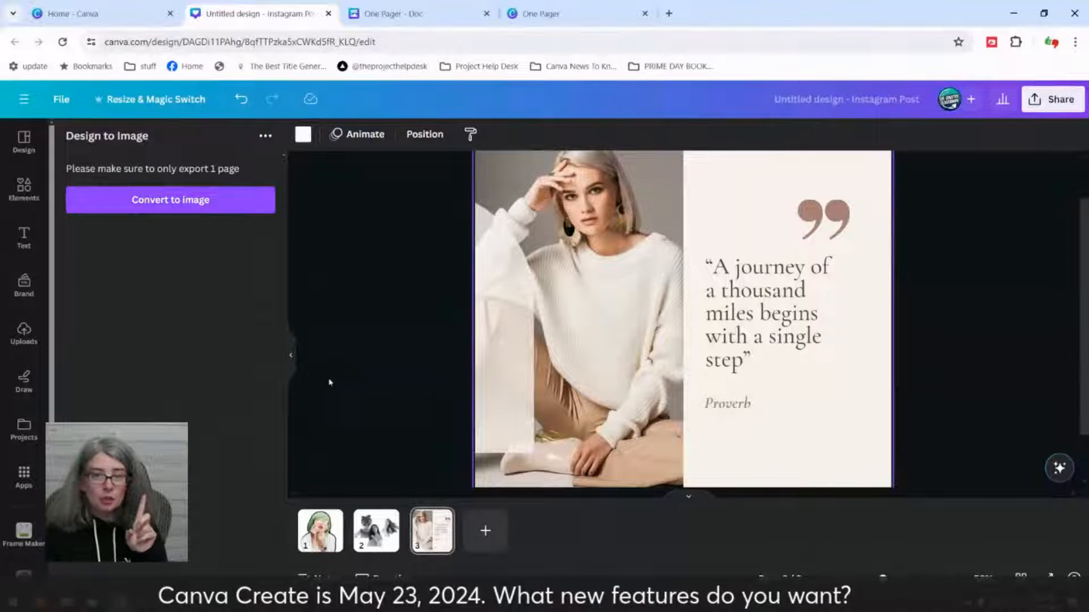
pyautogui.click(133, 203)
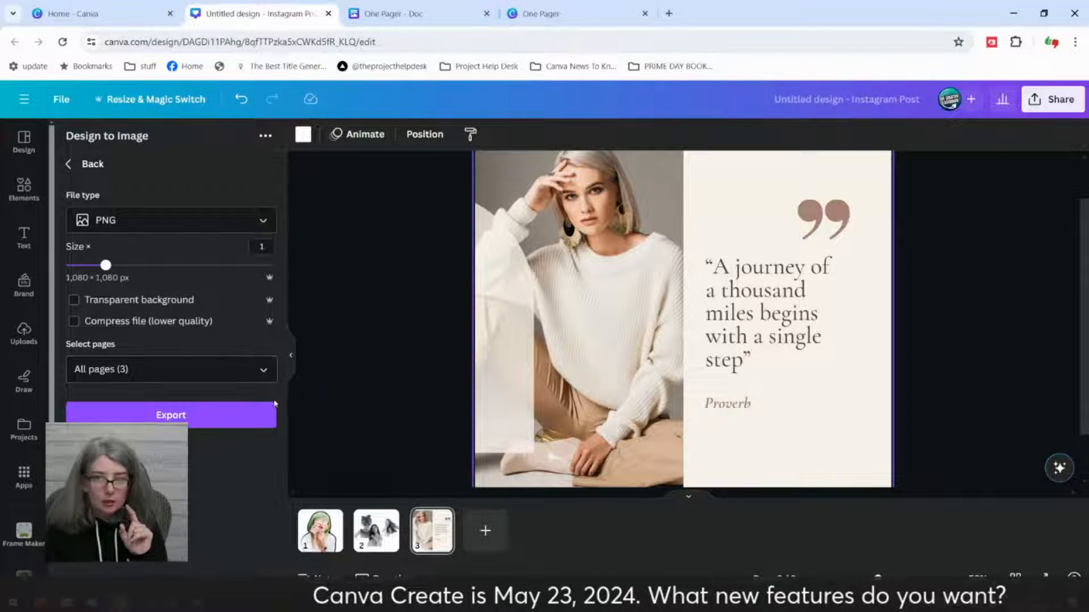
# Step: Limit the image export to page 3, the quote design, and export it as a PNG
pyautogui.click(269, 370)
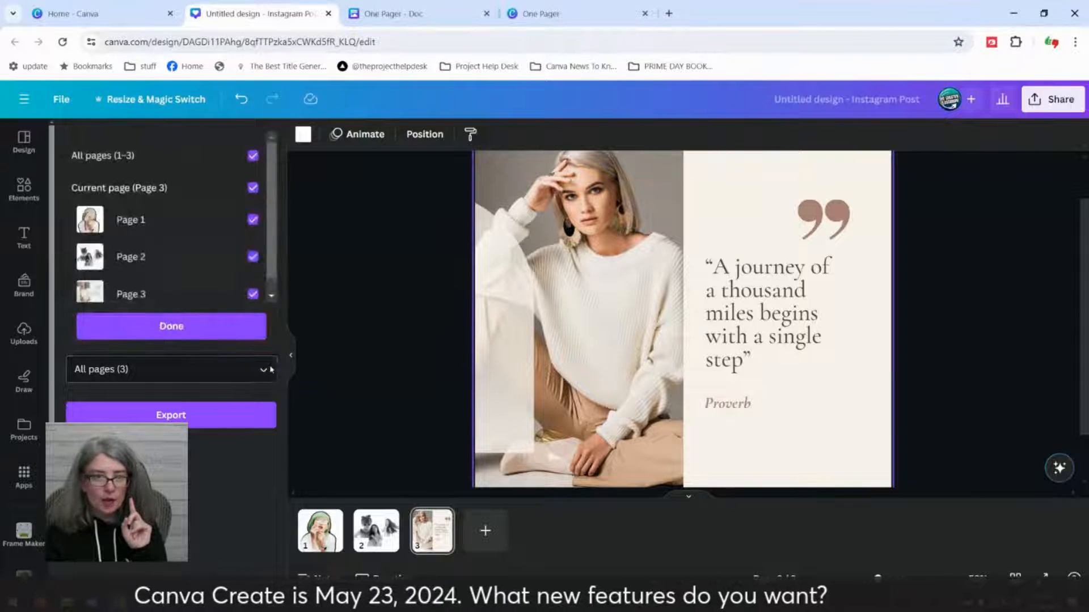
pyautogui.click(253, 293)
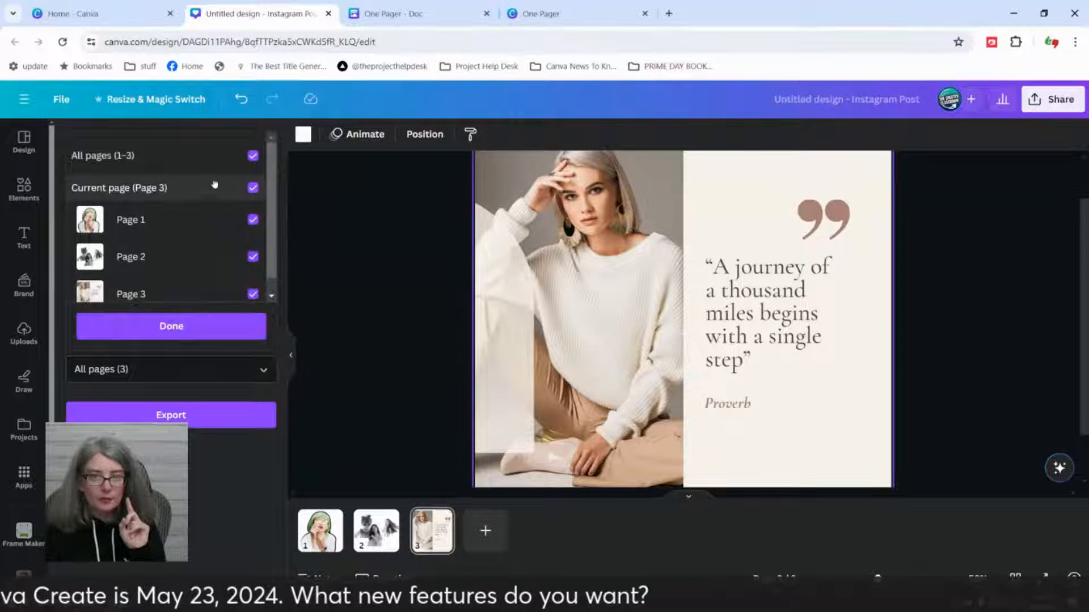
pyautogui.click(199, 220)
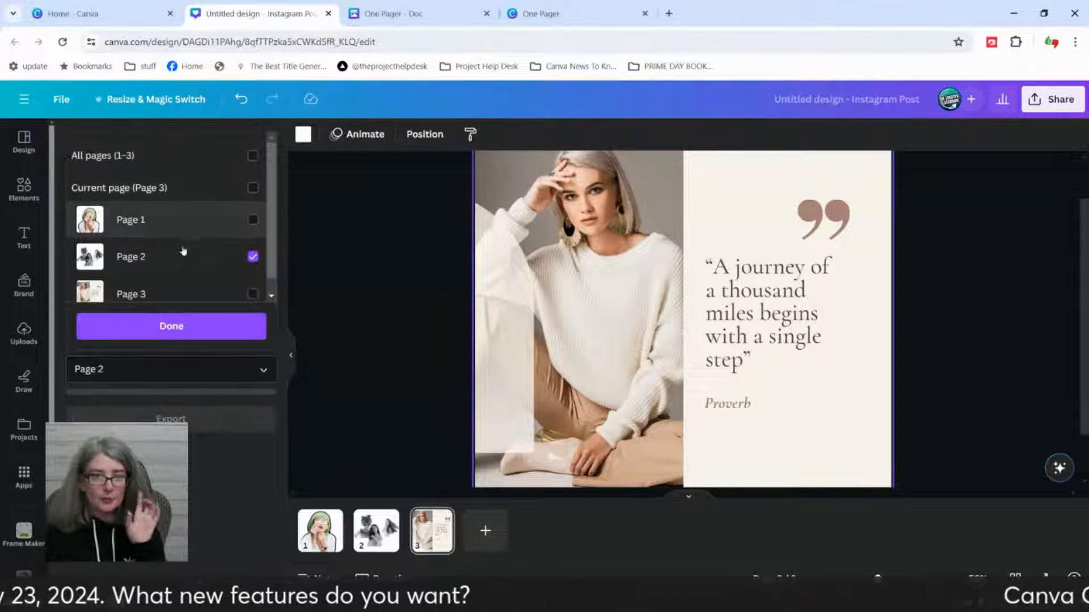
pyautogui.click(193, 256)
pyautogui.click(188, 187)
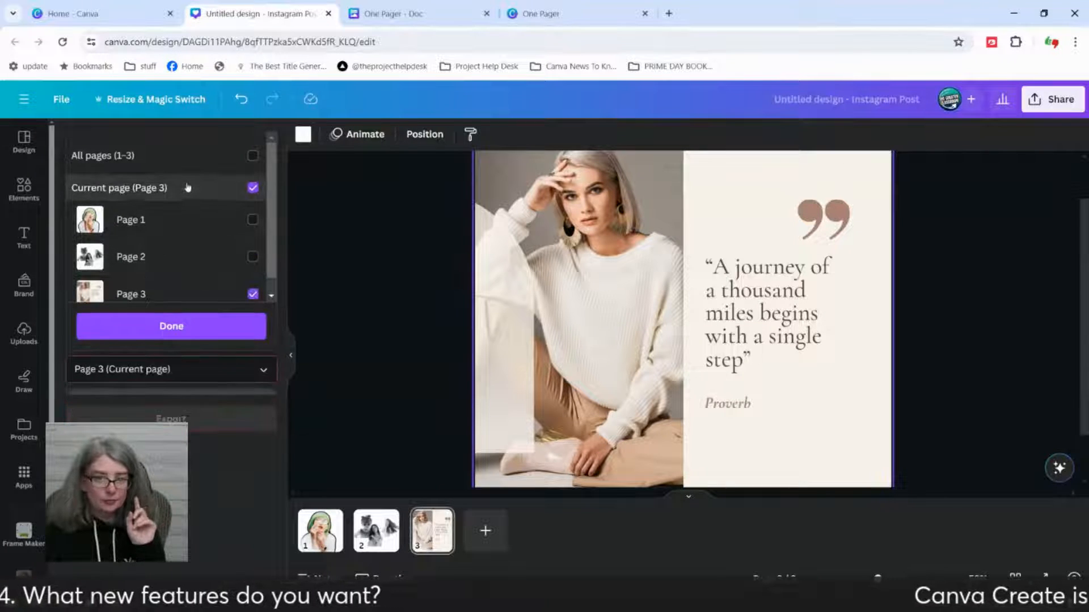
pyautogui.click(181, 329)
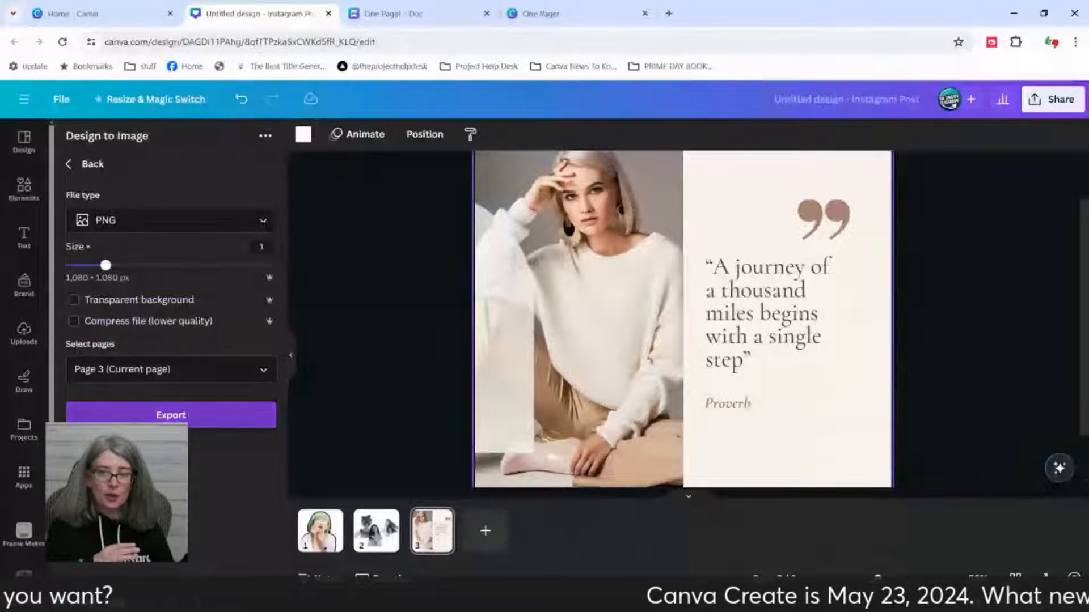
pyautogui.click(170, 416)
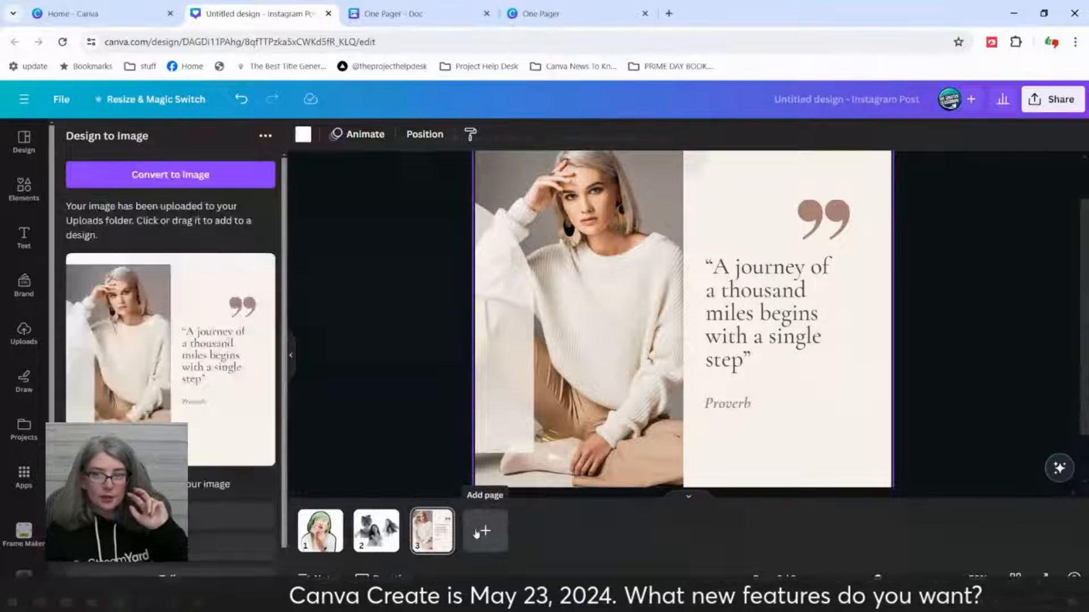
# Step: Add a new page 4, place the converted quote image on it, enlarge it and shift it toward the page's left edge
pyautogui.click(477, 532)
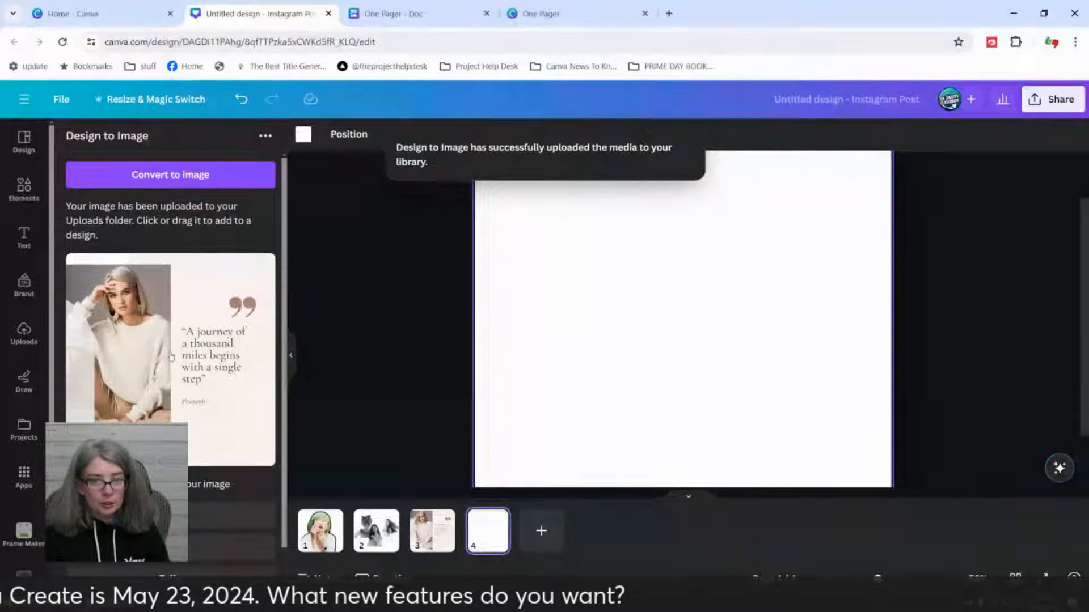
pyautogui.click(156, 368)
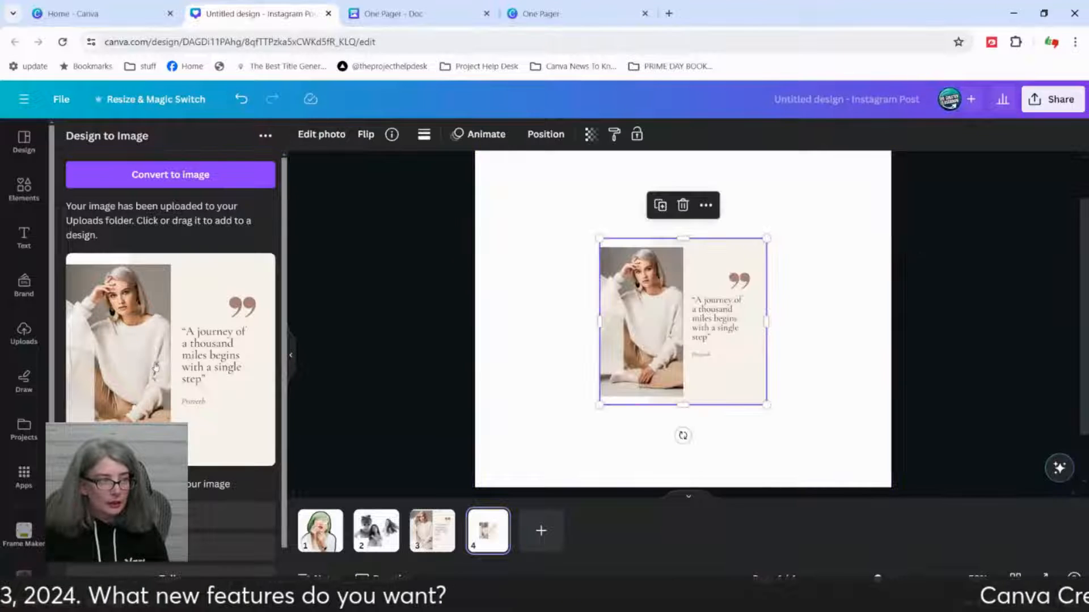
pyautogui.moveTo(715, 334); pyautogui.dragTo(622, 284)
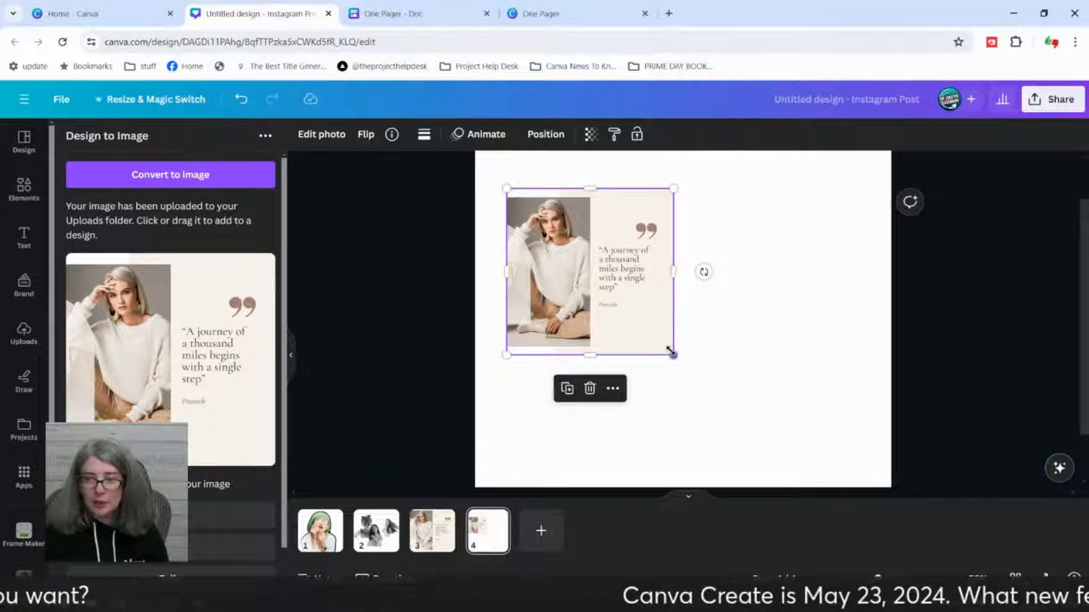
pyautogui.moveTo(674, 355); pyautogui.dragTo(760, 445)
pyautogui.moveTo(696, 377); pyautogui.dragTo(128, 440)
pyautogui.scroll(-1, 209, 488)
pyautogui.click(212, 474)
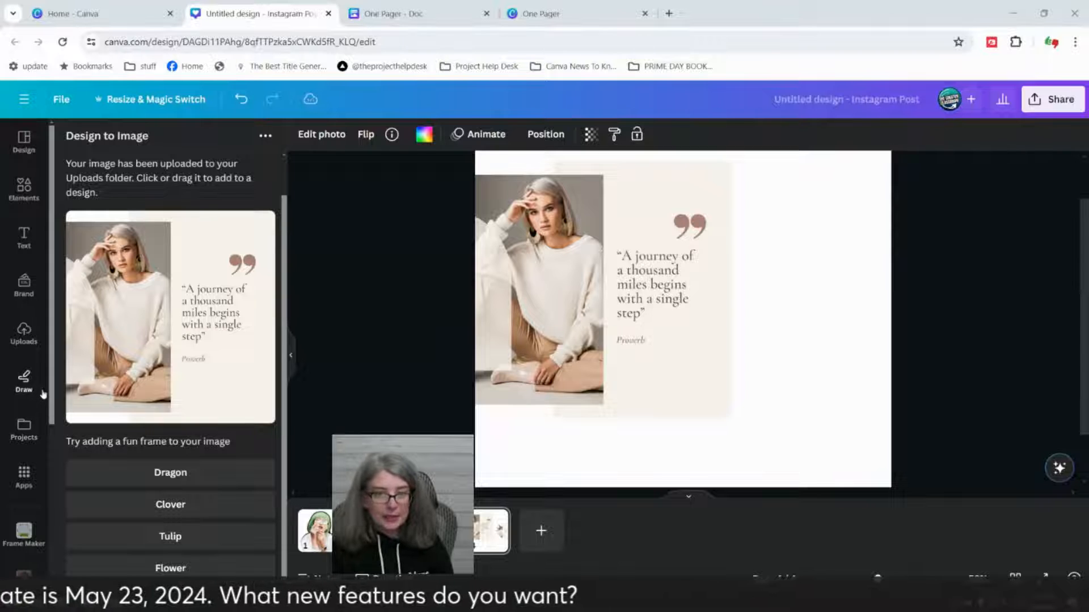
# Step: Insert a second copy of the converted quote image from the uploads and offset it to the right of the first copy
pyautogui.click(23, 332)
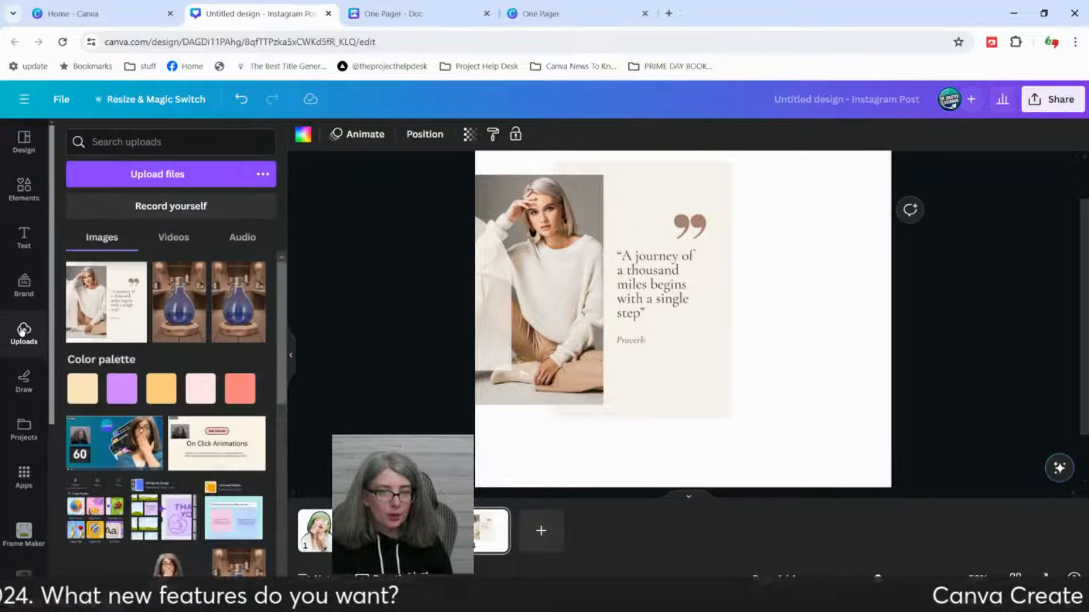
pyautogui.click(115, 300)
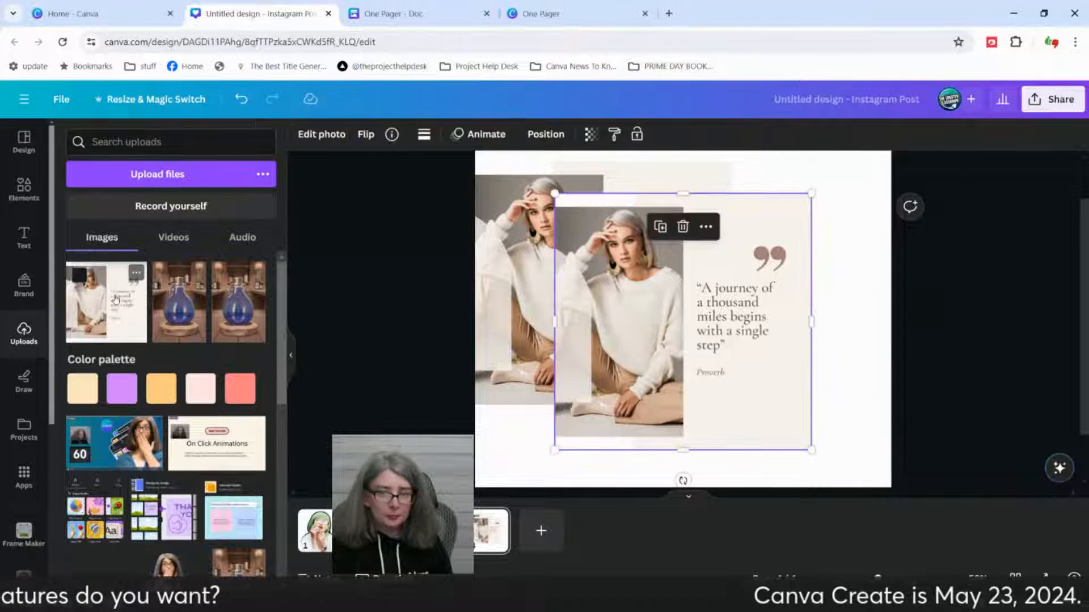
pyautogui.moveTo(731, 377); pyautogui.dragTo(824, 385)
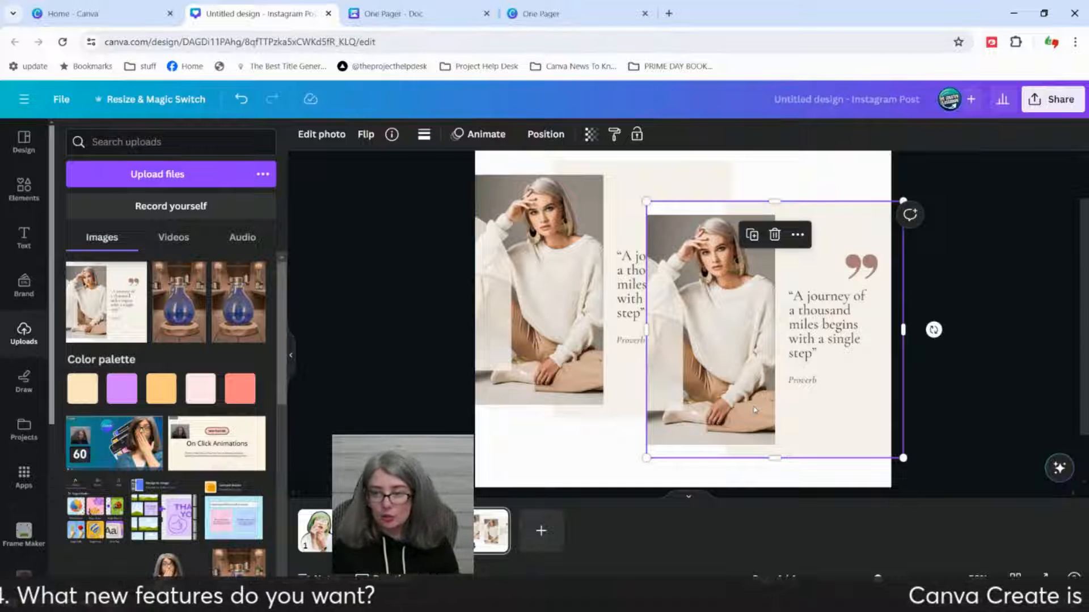
pyautogui.moveTo(817, 372); pyautogui.dragTo(750, 372)
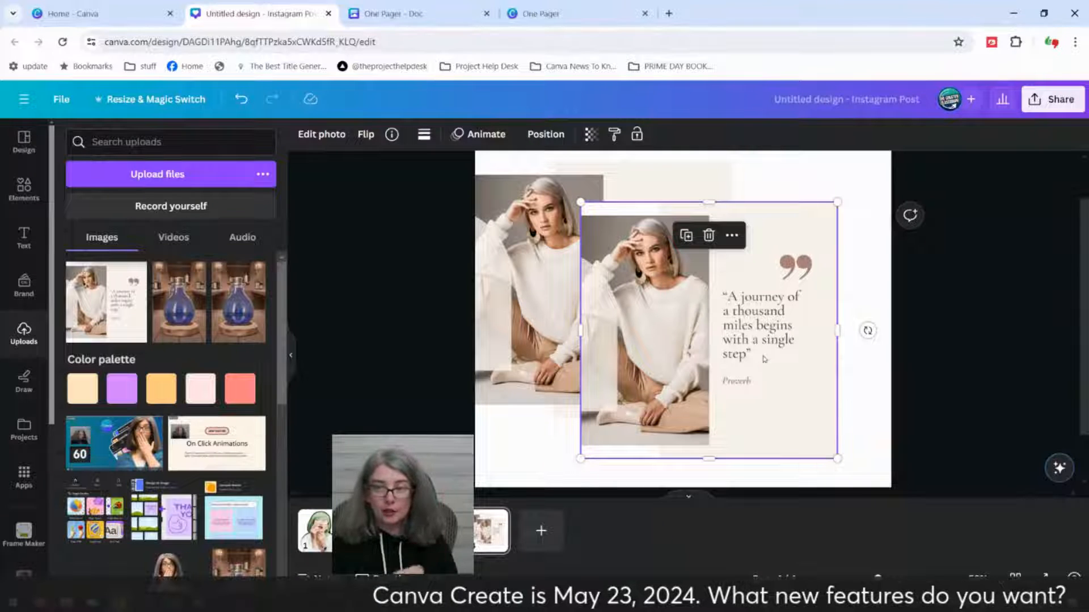
# Step: Delete the first copy of the quote image and select the remaining one
pyautogui.click(430, 222)
pyautogui.click(624, 192)
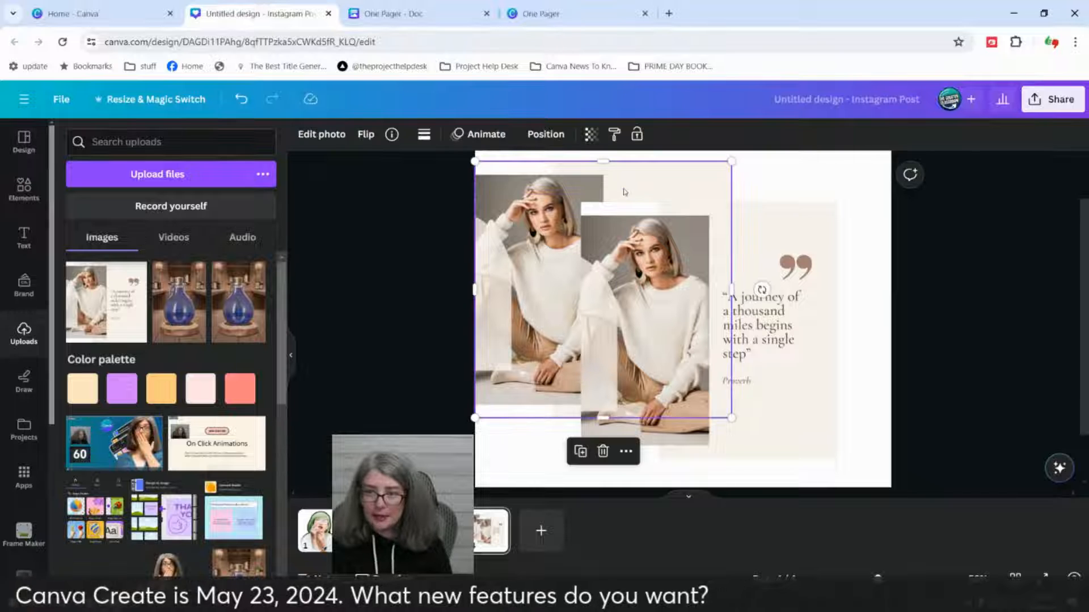
pyautogui.press('Delete')
pyautogui.click(739, 249)
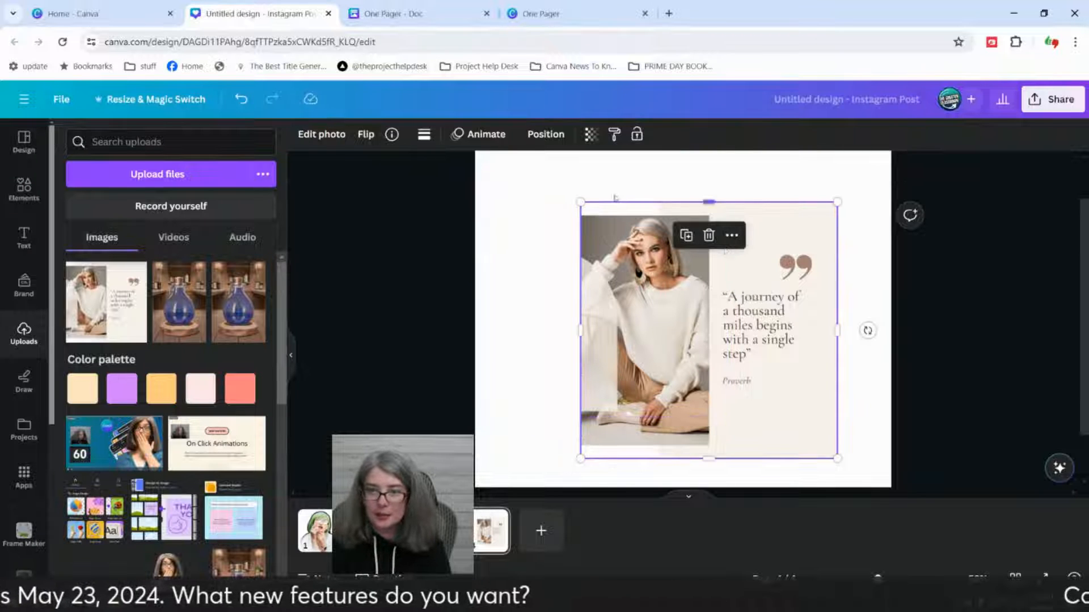
# Step: Move the remaining quote image to the page's upper-left corner, enlarge it and set it as the full-page background
pyautogui.moveTo(651, 299); pyautogui.dragTo(546, 246)
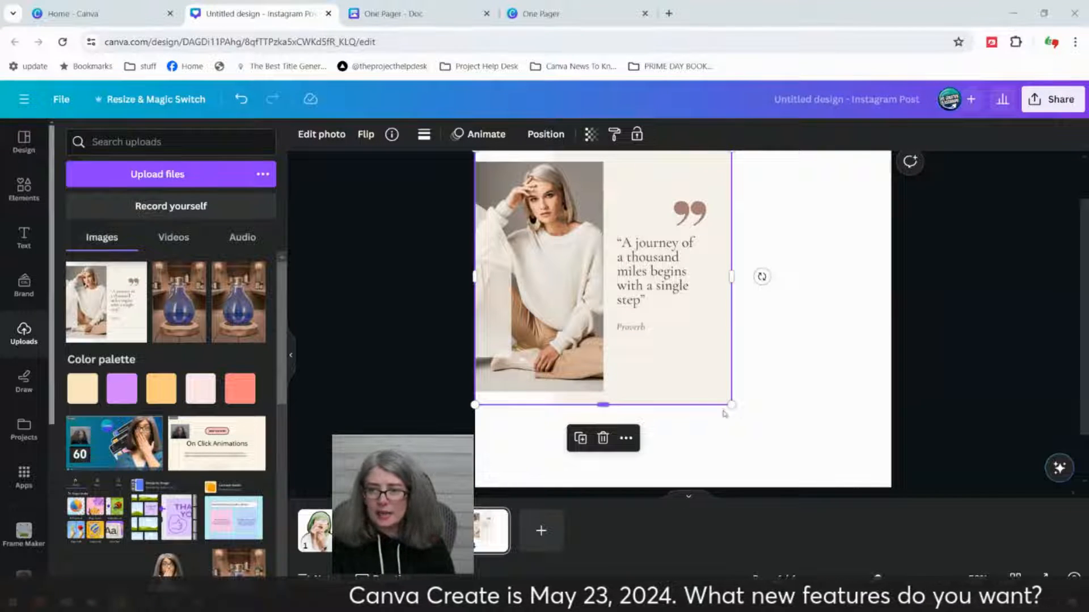
pyautogui.moveTo(732, 404); pyautogui.dragTo(815, 487)
pyautogui.scroll(2, 1006, 377)
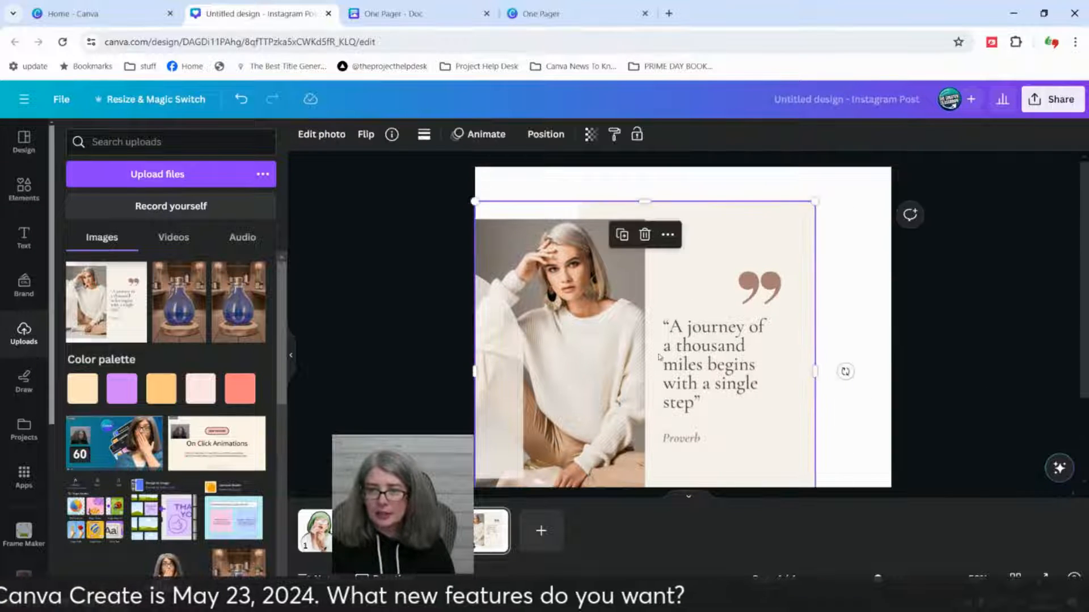
pyautogui.moveTo(817, 204); pyautogui.dragTo(868, 193)
pyautogui.scroll(-2, 794, 238)
pyautogui.moveTo(709, 262); pyautogui.dragTo(721, 305)
pyautogui.rightClick(721, 305)
pyautogui.click(778, 535)
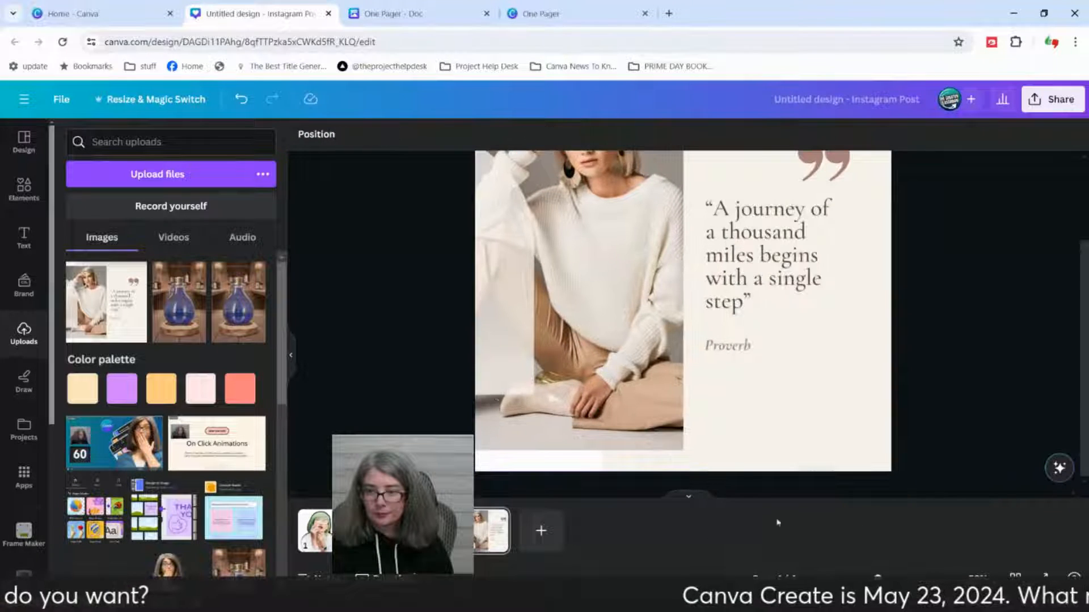
# Step: Use Grab Text on the background image to extract both text blocks of the "A journey of a thousand miles" quote
pyautogui.click(675, 318)
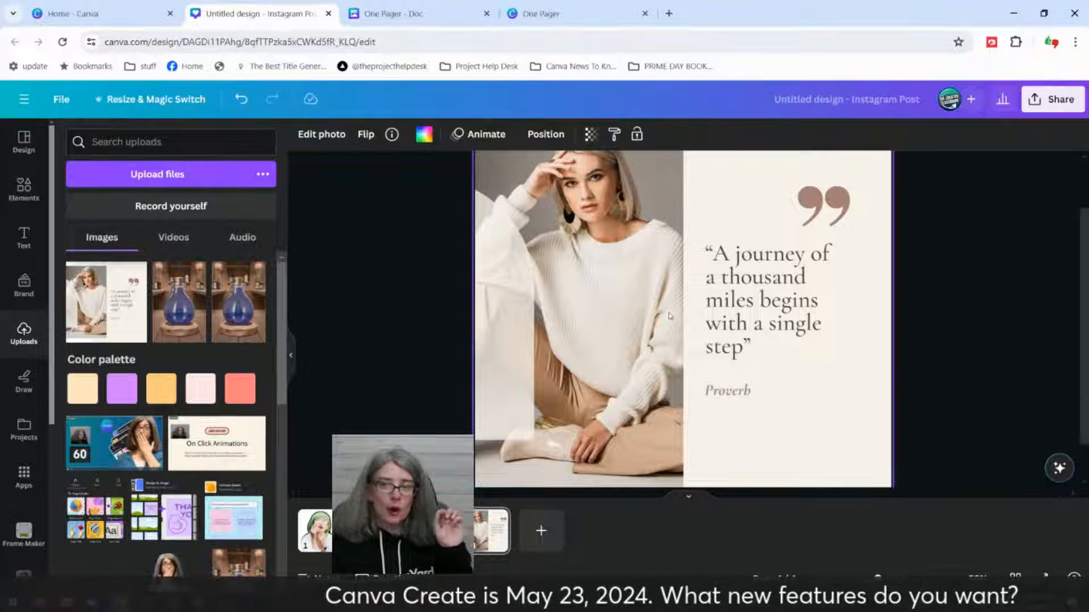
pyautogui.click(332, 141)
pyautogui.click(331, 141)
pyautogui.click(331, 141)
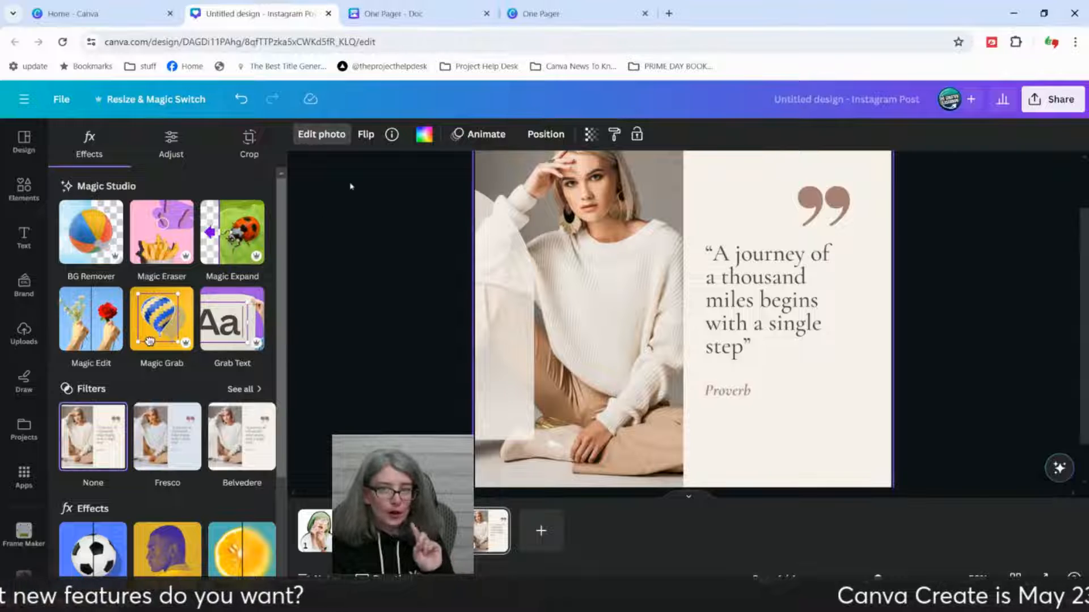
pyautogui.click(228, 336)
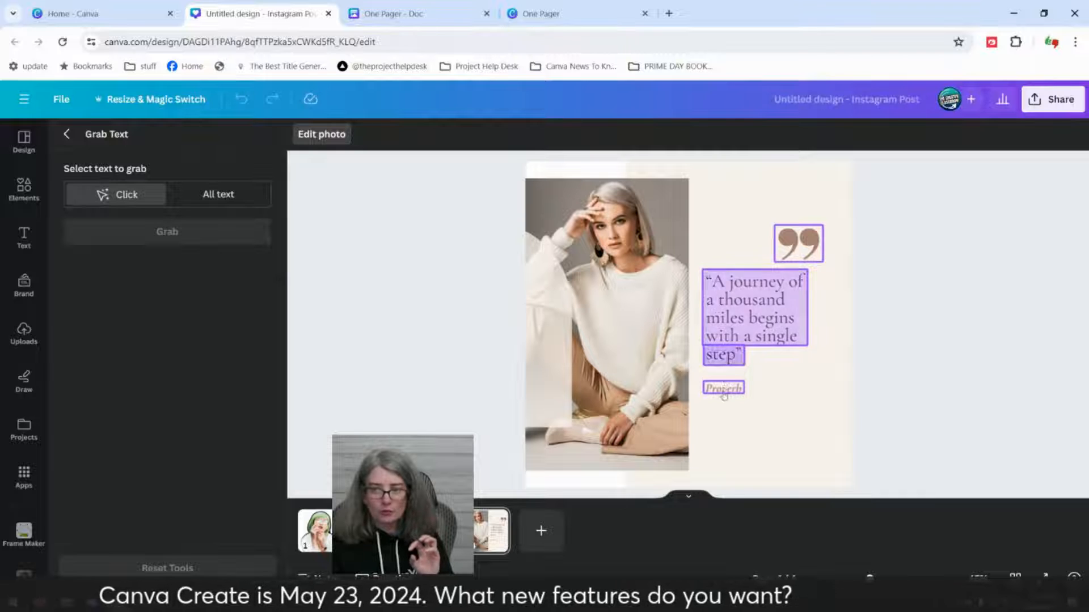
pyautogui.click(742, 305)
pyautogui.click(728, 352)
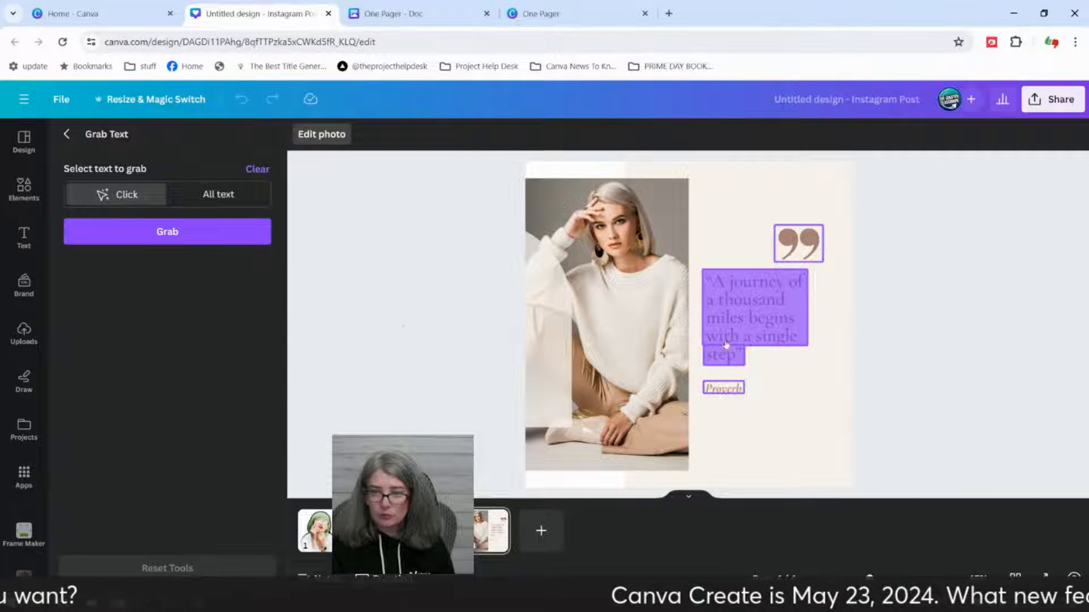
pyautogui.click(191, 234)
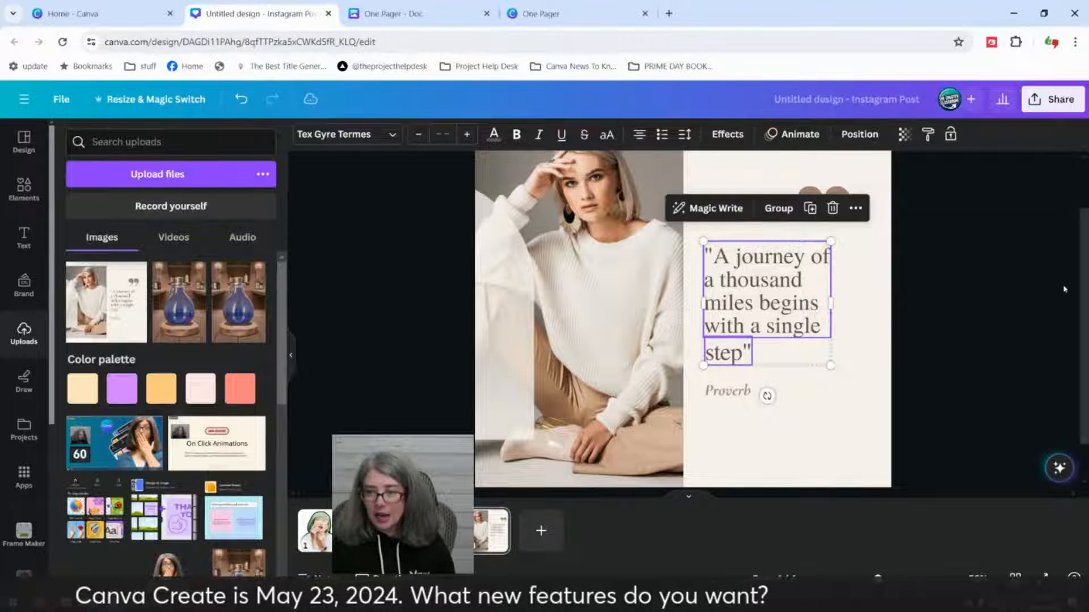
# Step: Check the two grabbed quote text boxes and nudge the upper block slightly to line up with the separate "step" line
pyautogui.click(990, 296)
pyautogui.click(795, 271)
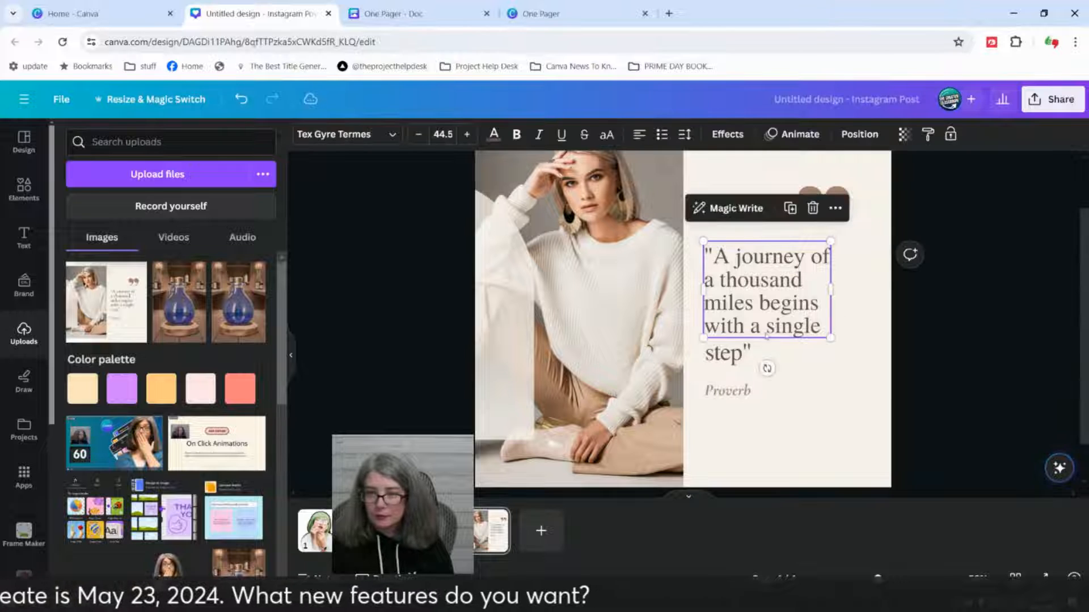
pyautogui.click(731, 362)
pyautogui.click(758, 324)
pyautogui.click(986, 345)
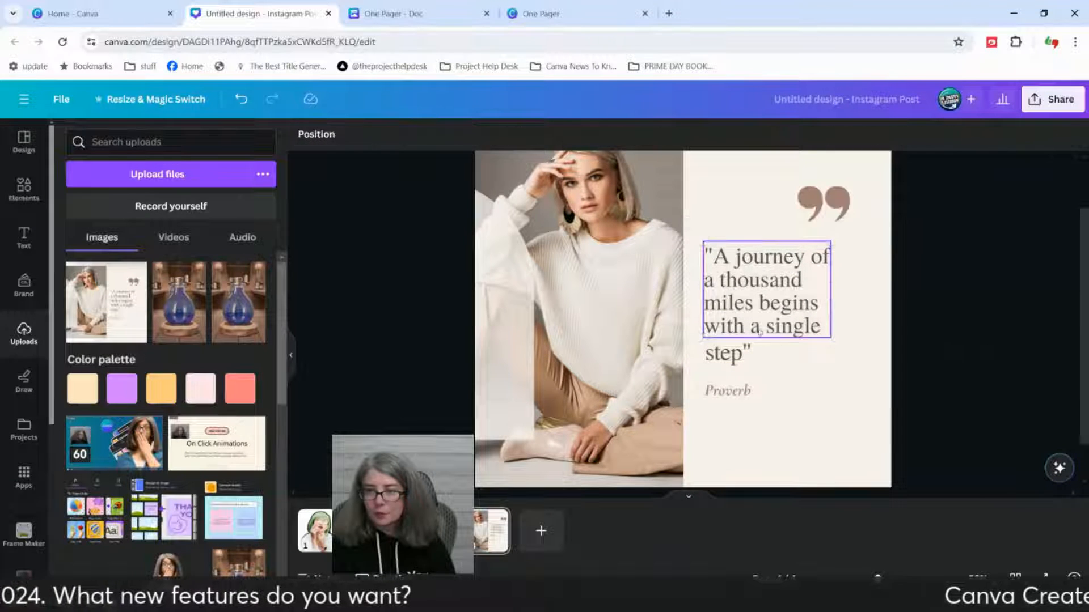
pyautogui.click(756, 327)
pyautogui.keyDown('shift'); pyautogui.click(731, 363); pyautogui.keyUp('shift')
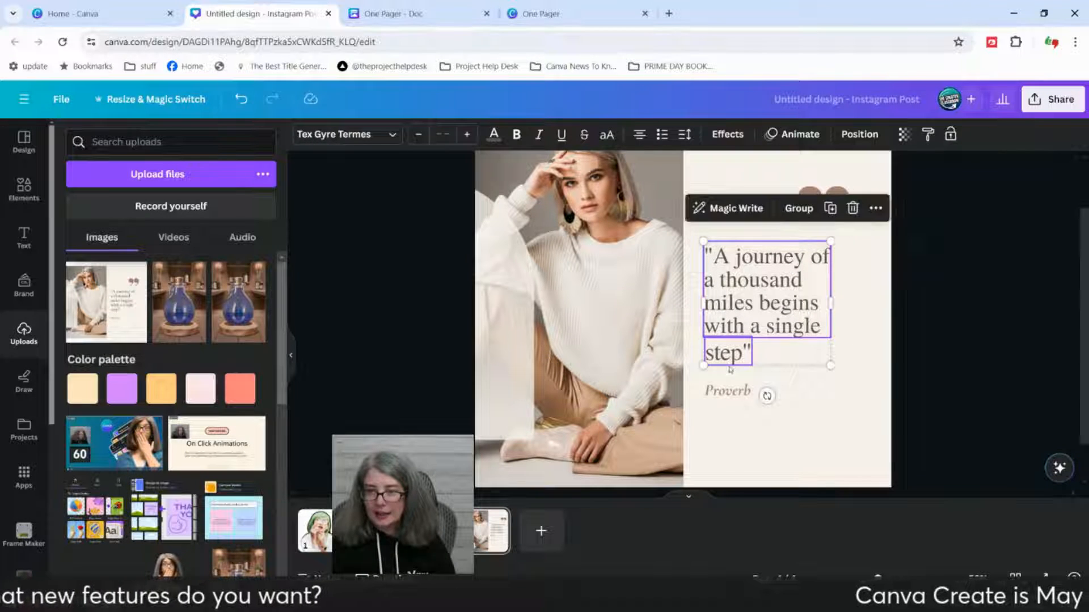
pyautogui.click(991, 308)
pyautogui.moveTo(805, 306)
pyautogui.mouseDown()
pyautogui.moveTo(1025, 291)
pyautogui.moveTo(787, 306)
pyautogui.moveTo(806, 307)
pyautogui.mouseUp()
pyautogui.click(731, 354)
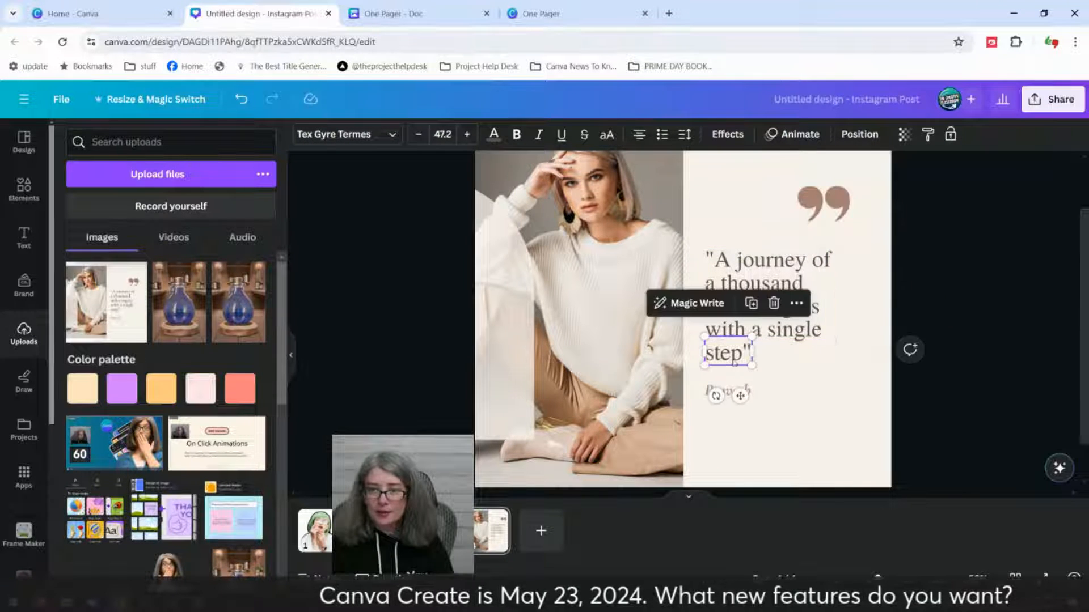
pyautogui.click(975, 322)
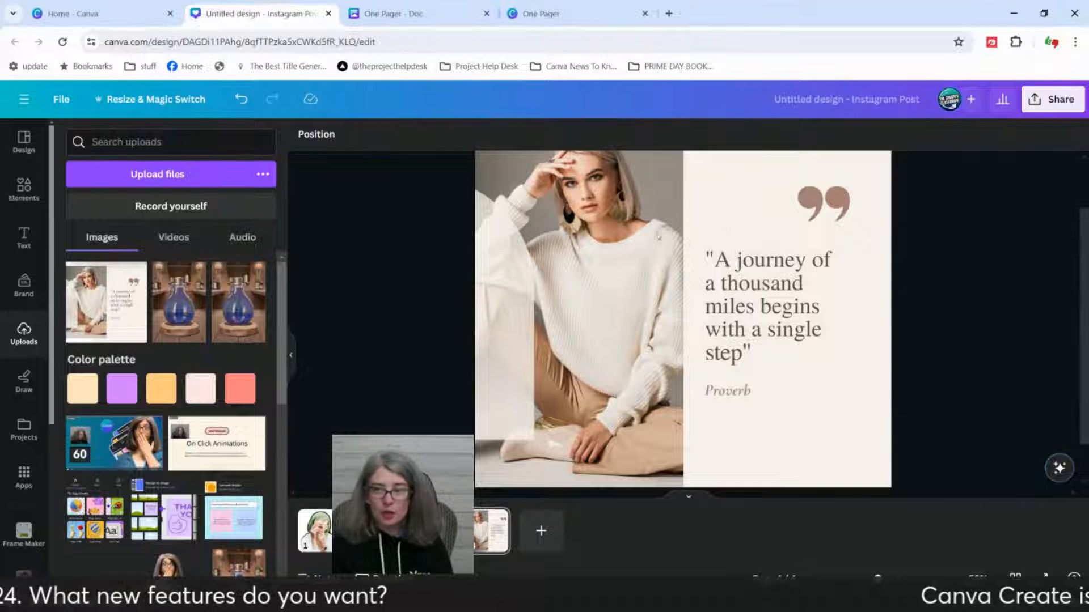
# Step: Erase the word "Proverb" from the background image with Magic Eraser at brush size 20
pyautogui.click(573, 241)
pyautogui.click(322, 135)
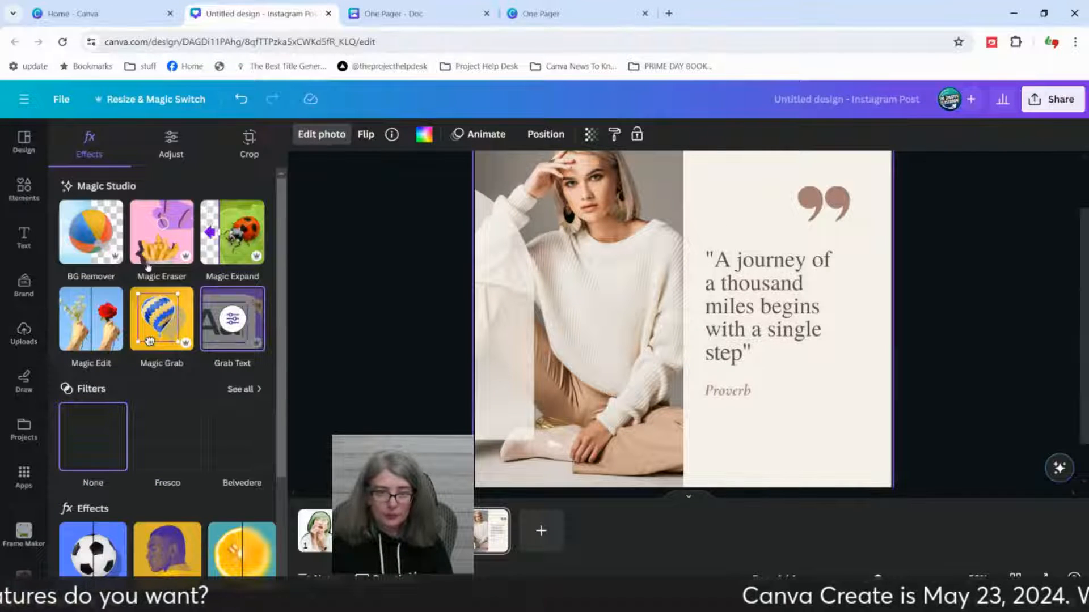
pyautogui.click(159, 248)
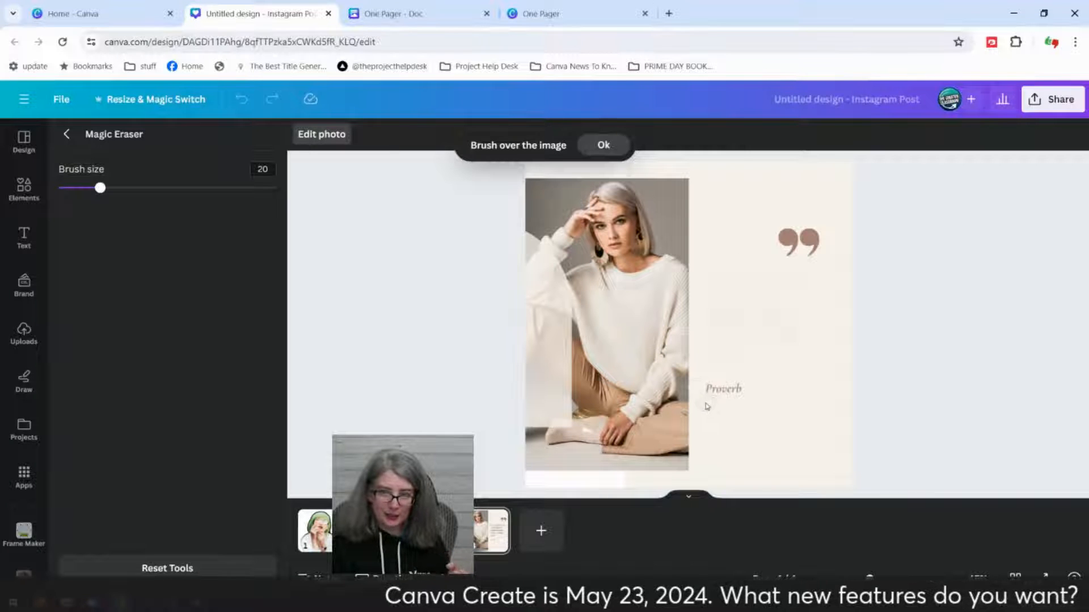
pyautogui.moveTo(704, 388); pyautogui.dragTo(755, 391)
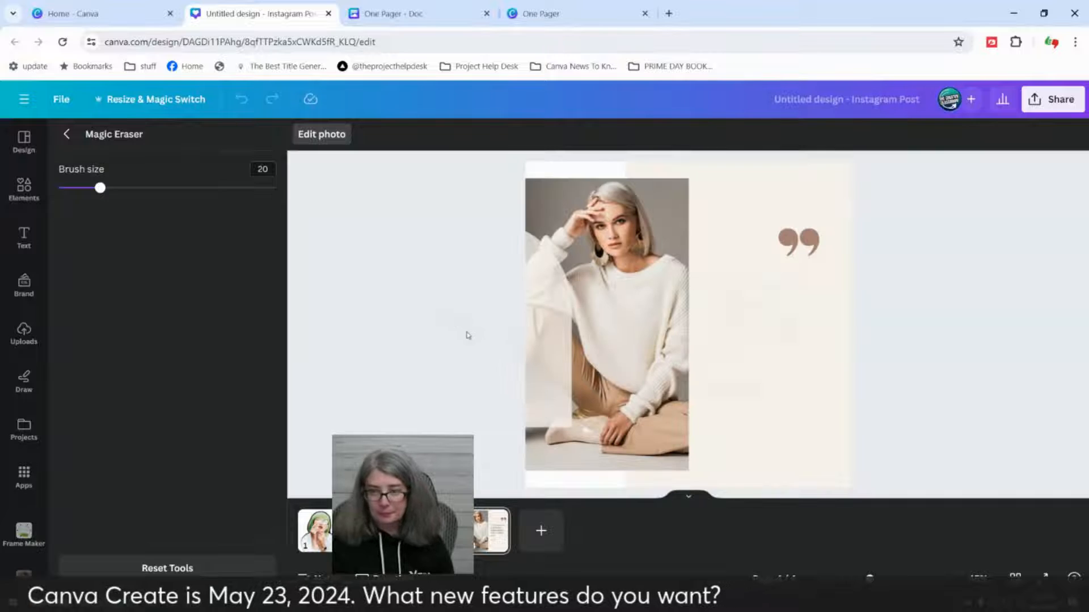
pyautogui.click(67, 134)
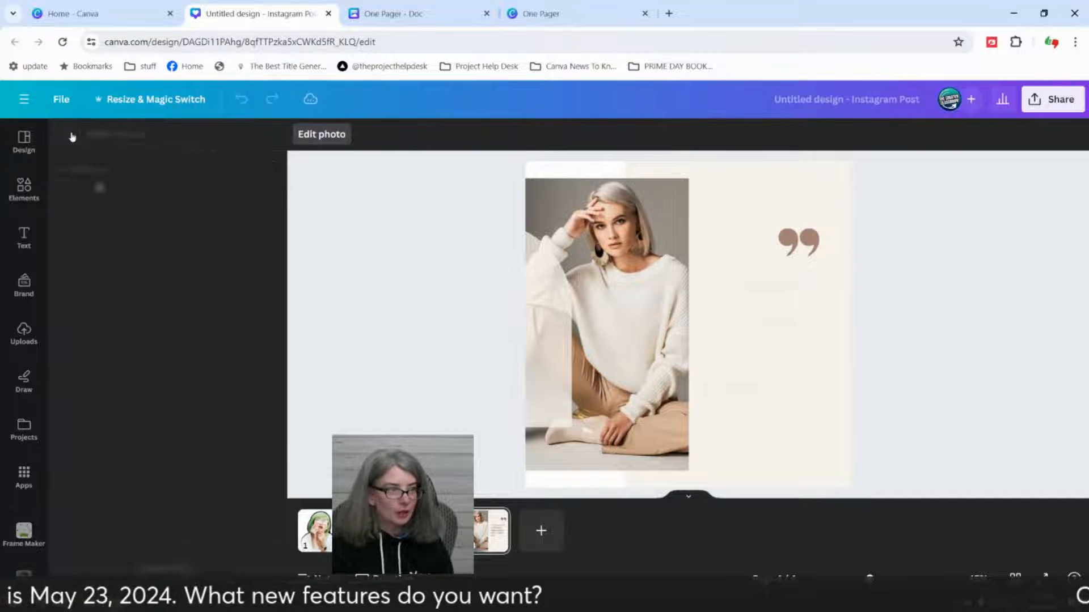
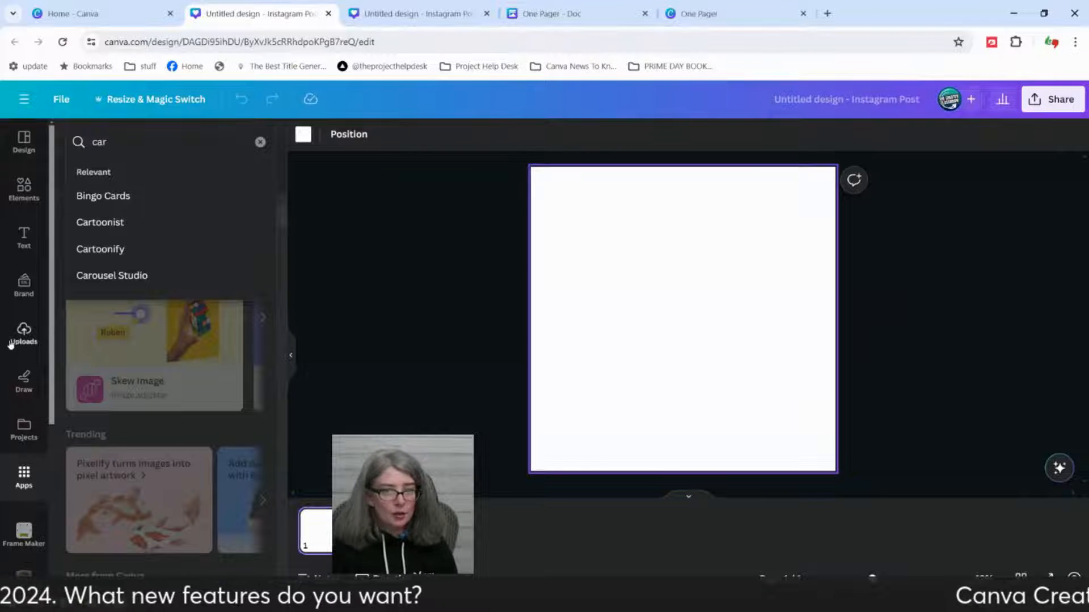
# Step: Search the apps for Carousel Studio
pyautogui.click(130, 277)
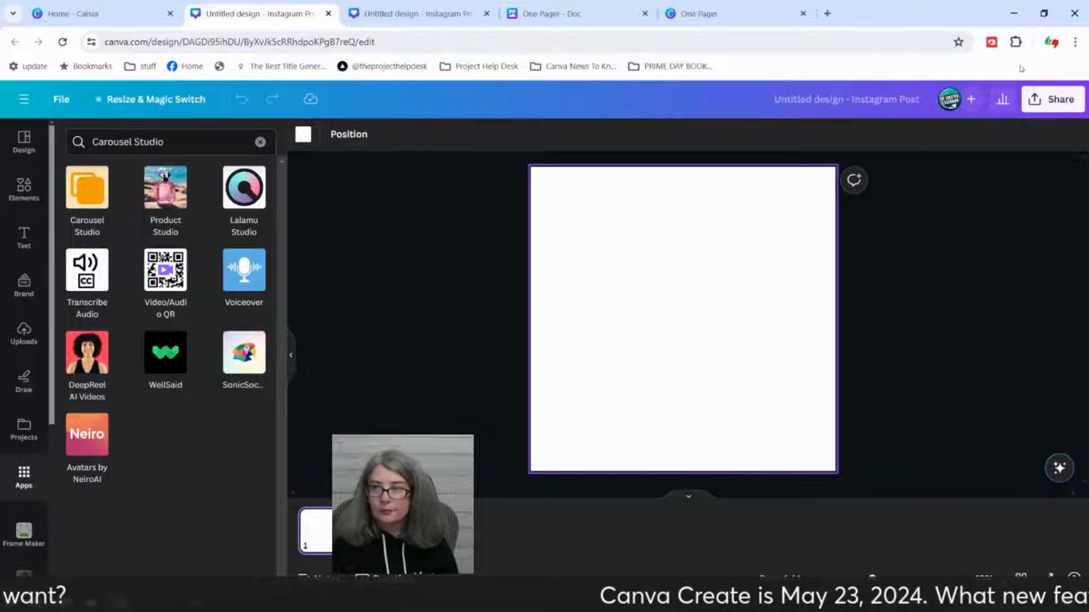
pyautogui.click(991, 42)
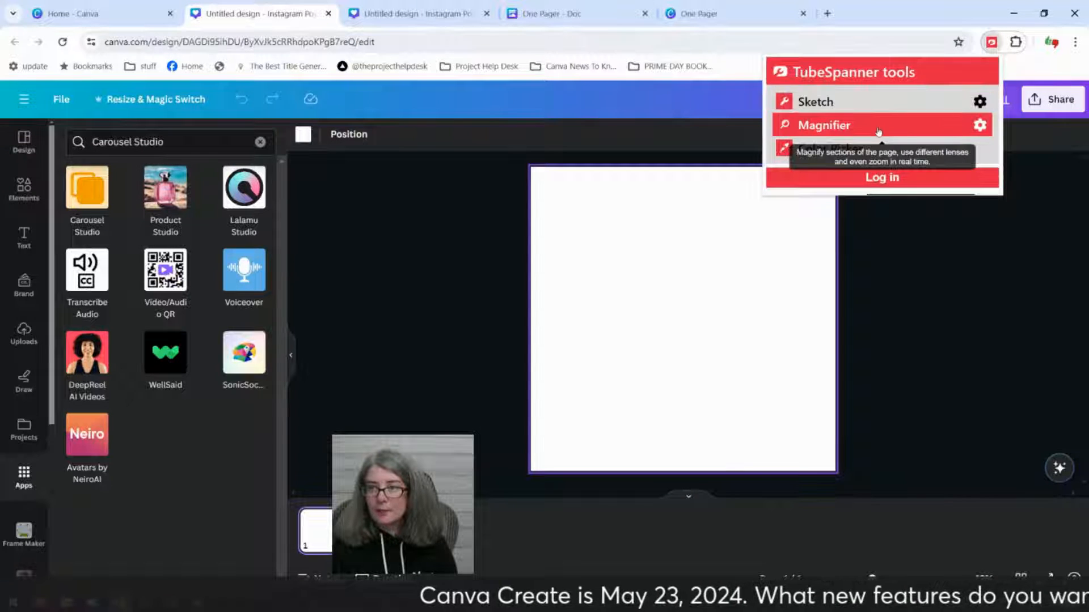
pyautogui.click(830, 124)
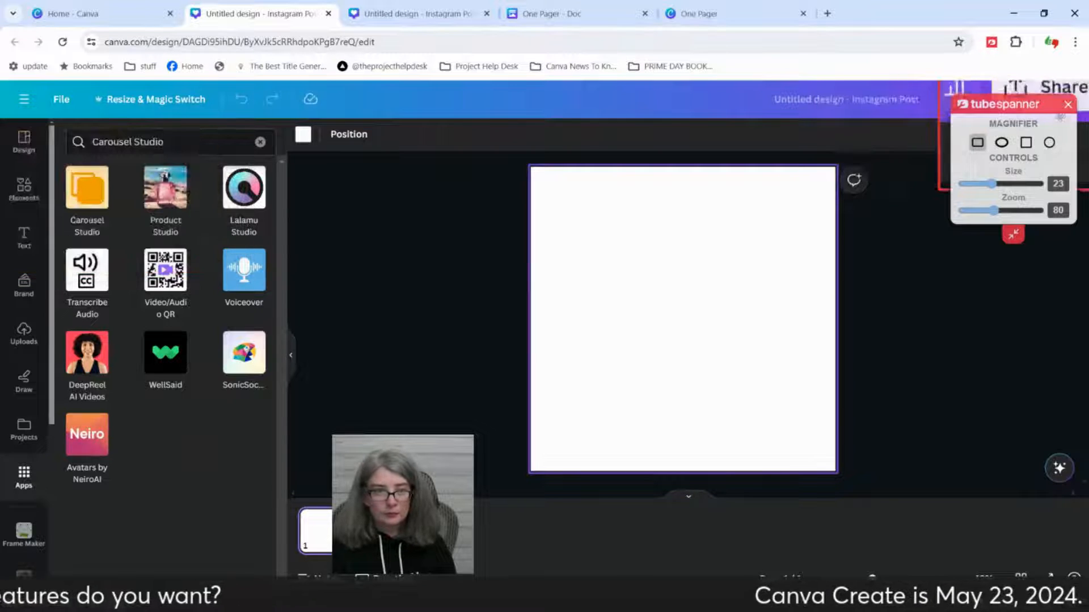
pyautogui.click(1068, 104)
# Step: Open the Carousel Studio app and research the topic "4 Ways to use canva for YouTube"
pyautogui.click(88, 190)
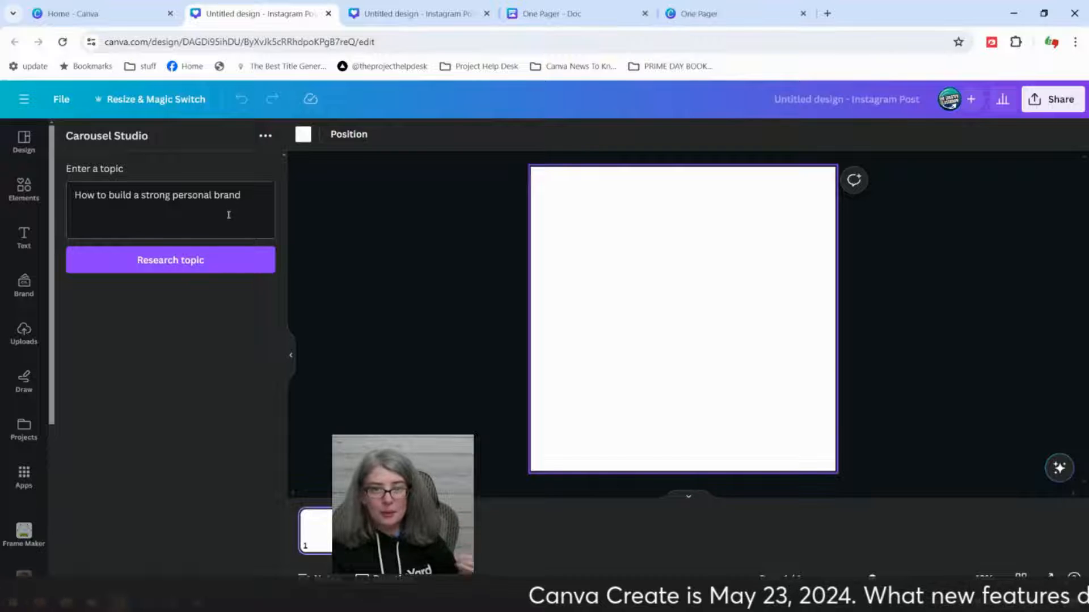
pyautogui.moveTo(244, 194); pyautogui.dragTo(53, 190)
pyautogui.press('BackSpace')
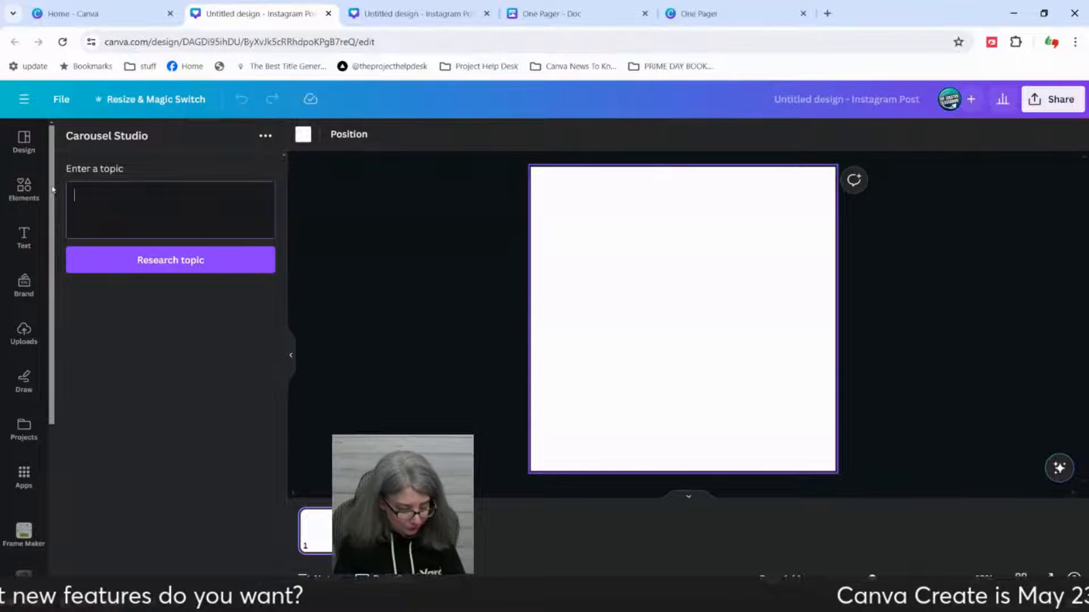
pyautogui.write('4 Ways')
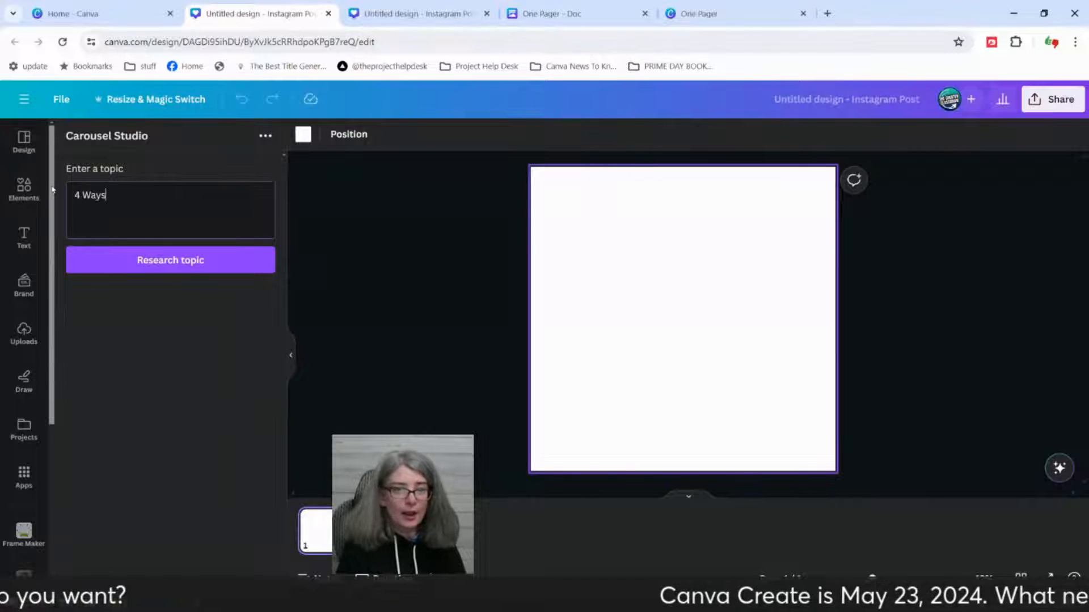
pyautogui.write(' to use canva fvor')
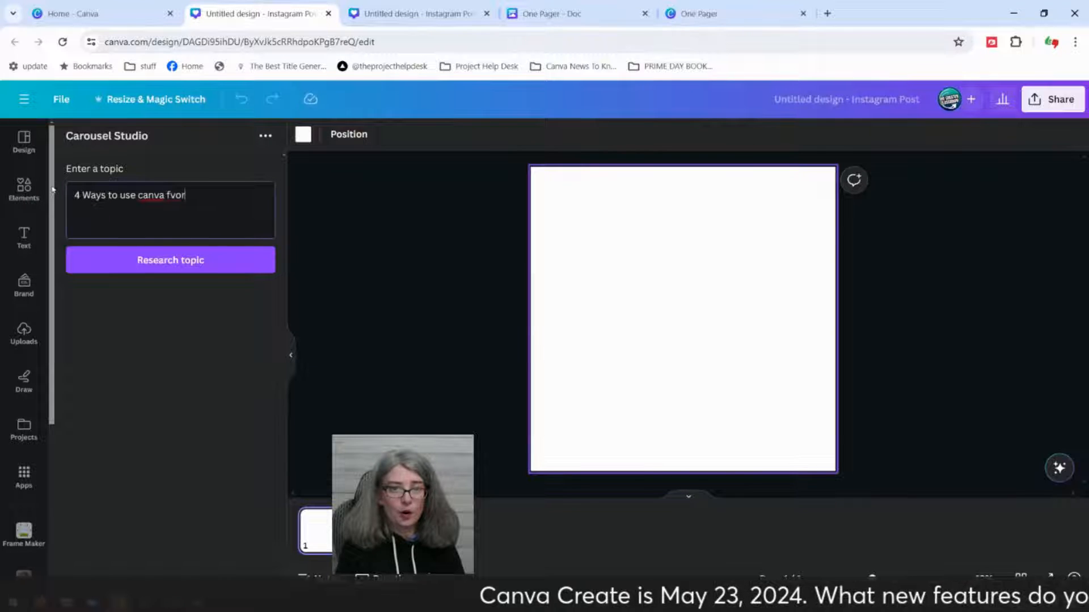
pyautogui.press('BackSpace')
pyautogui.press('BackSpace')
pyautogui.press('BackSpace')
pyautogui.press('BackSpace')
pyautogui.write('or ')
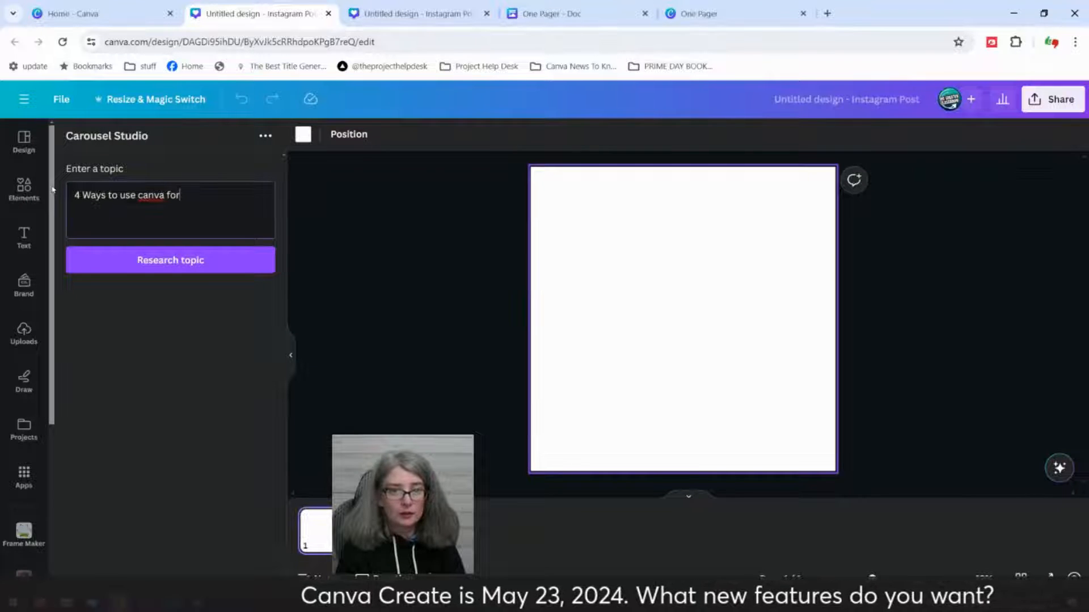
pyautogui.write('YouTube')
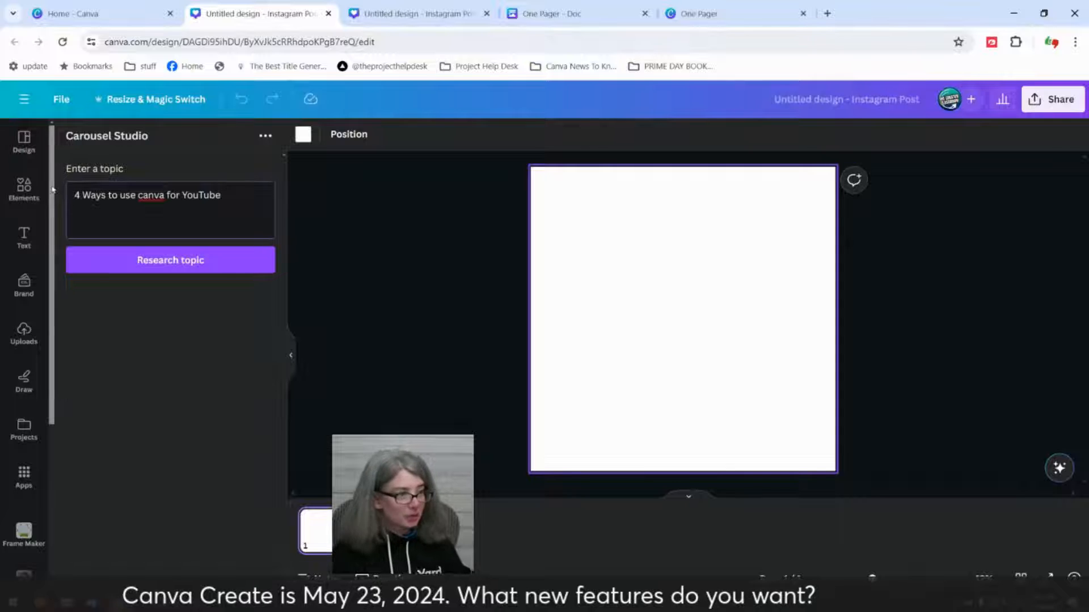
pyautogui.click(199, 262)
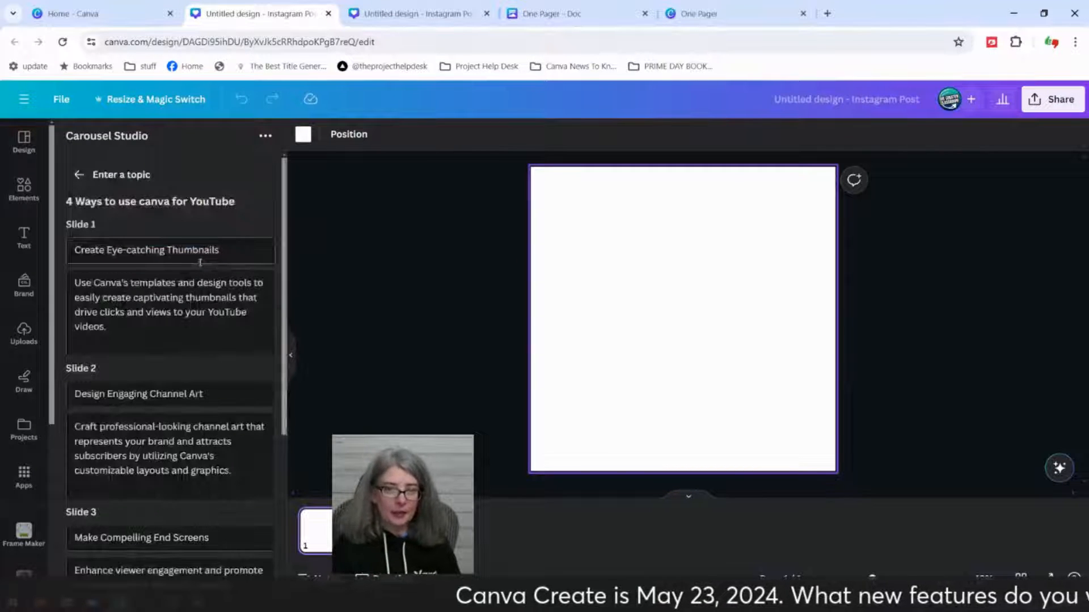
# Step: Review the researched slide outline and generate the carousel slides from it
pyautogui.scroll(-4, 206, 352)
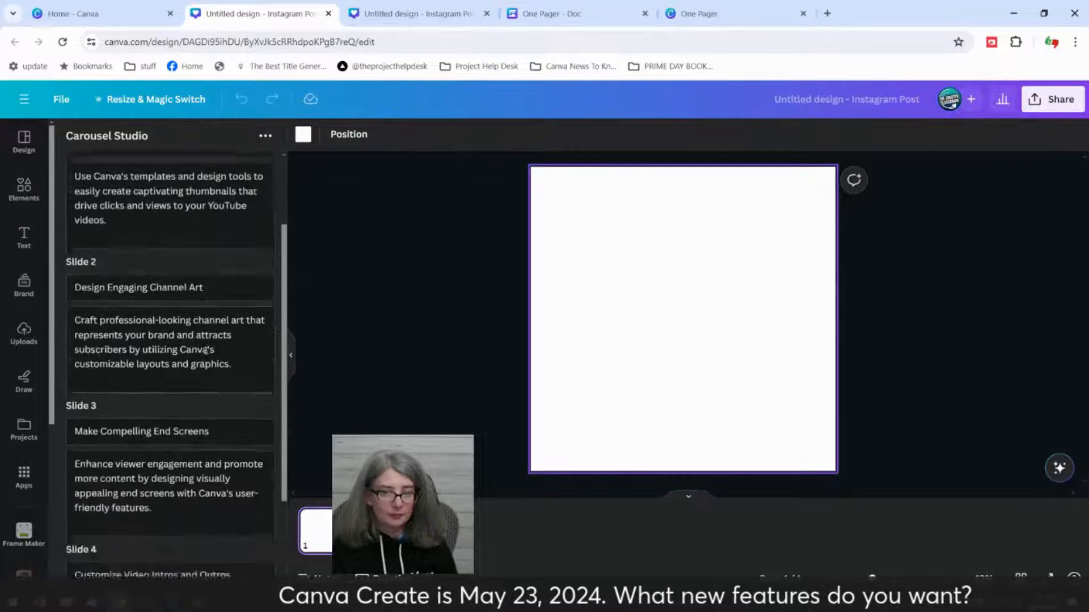
pyautogui.scroll(4, 204, 360)
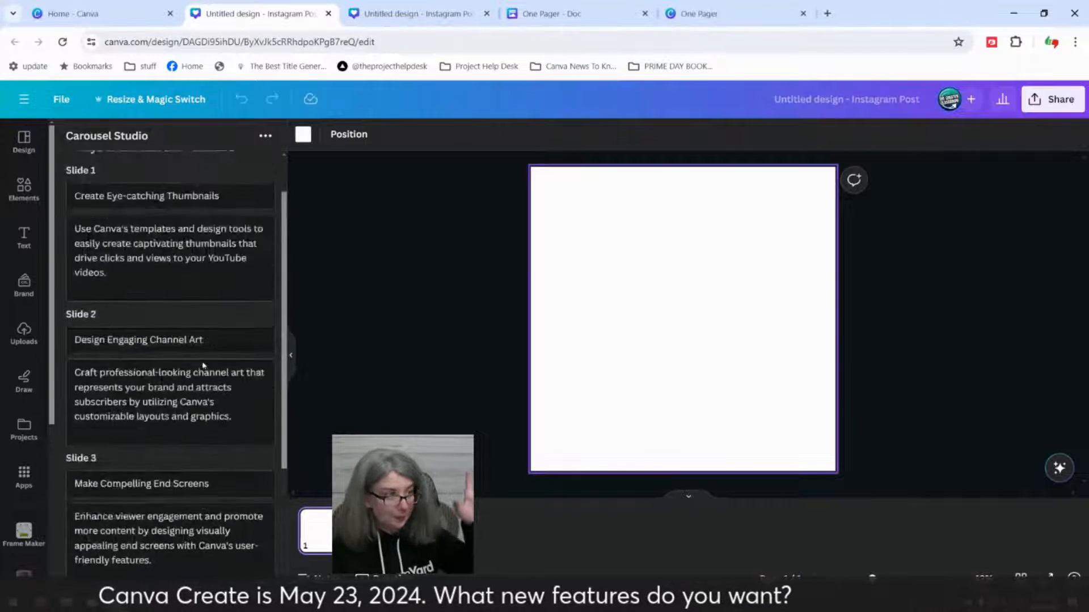
pyautogui.scroll(-5, 204, 369)
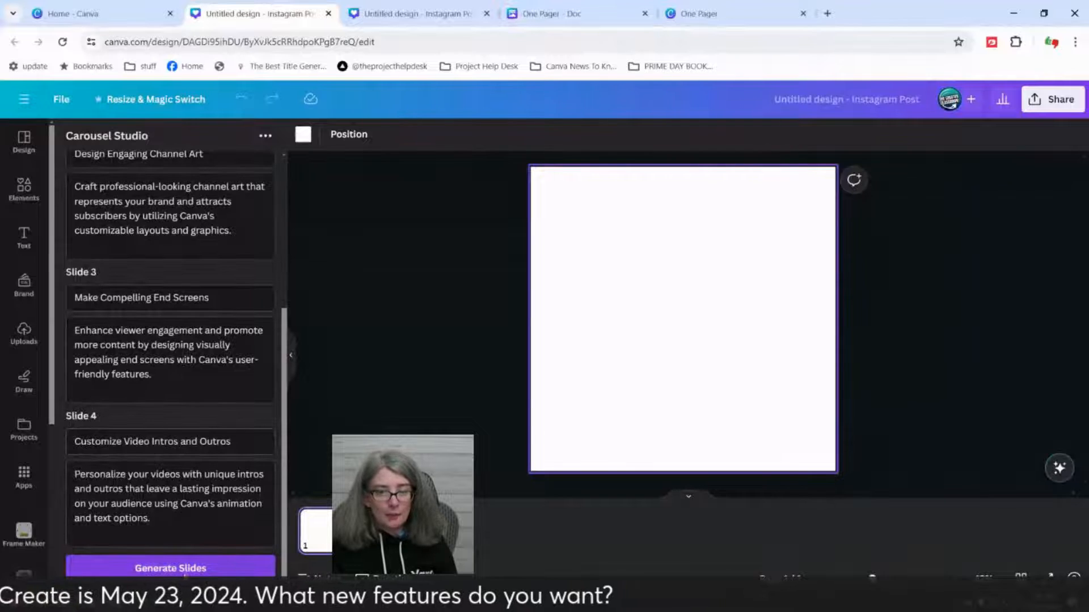
pyautogui.click(185, 569)
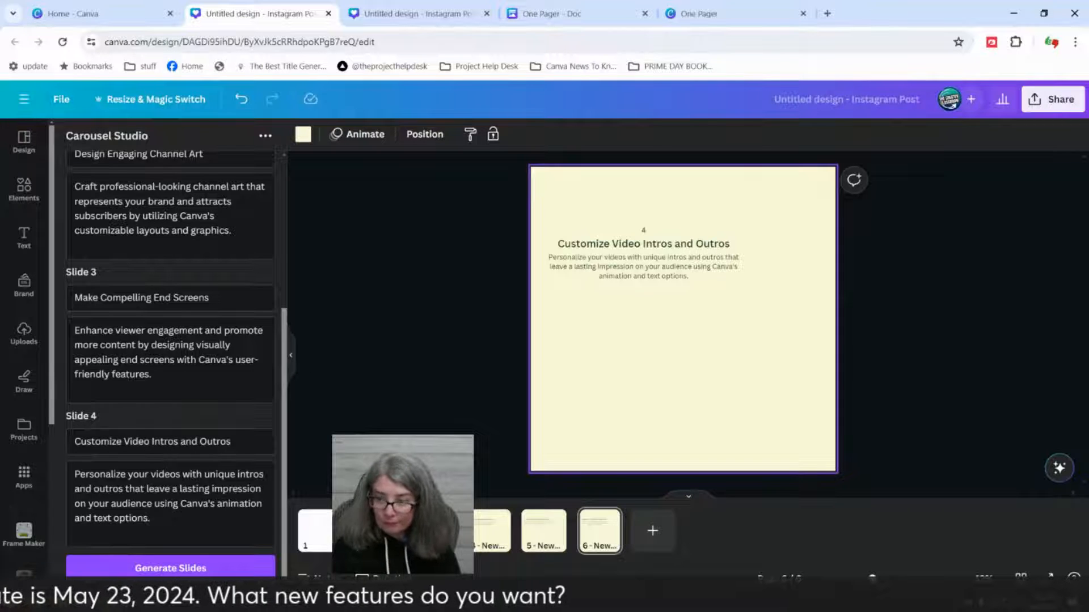
# Step: On the "Create Eye-catching Thumbnails" slide, enlarge all three texts to about size 60 for the heading and narrow them to fit the page
pyautogui.click(434, 531)
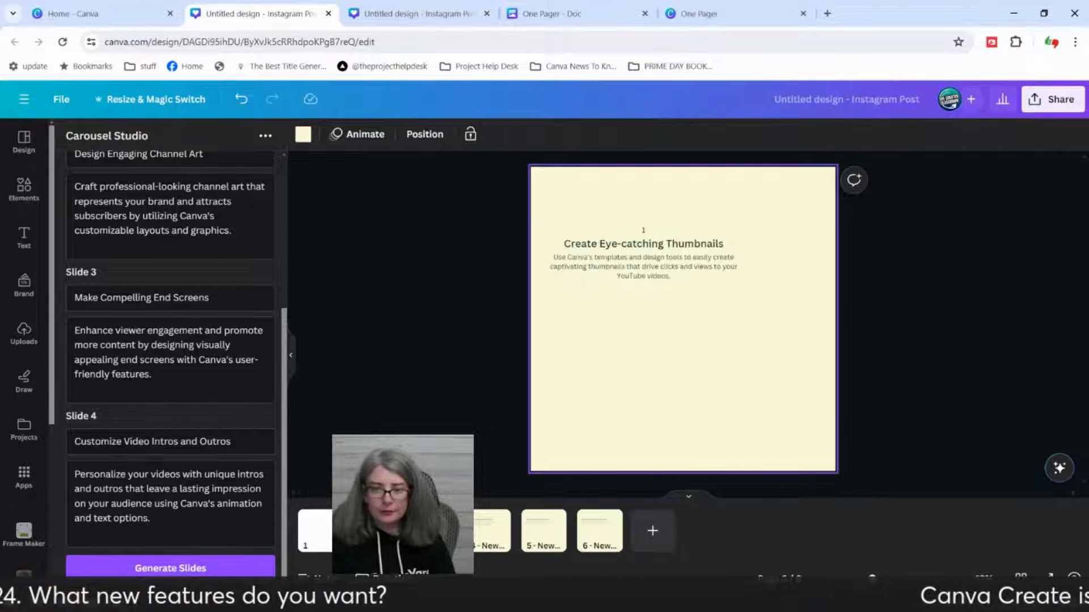
pyautogui.moveTo(492, 190); pyautogui.dragTo(963, 416)
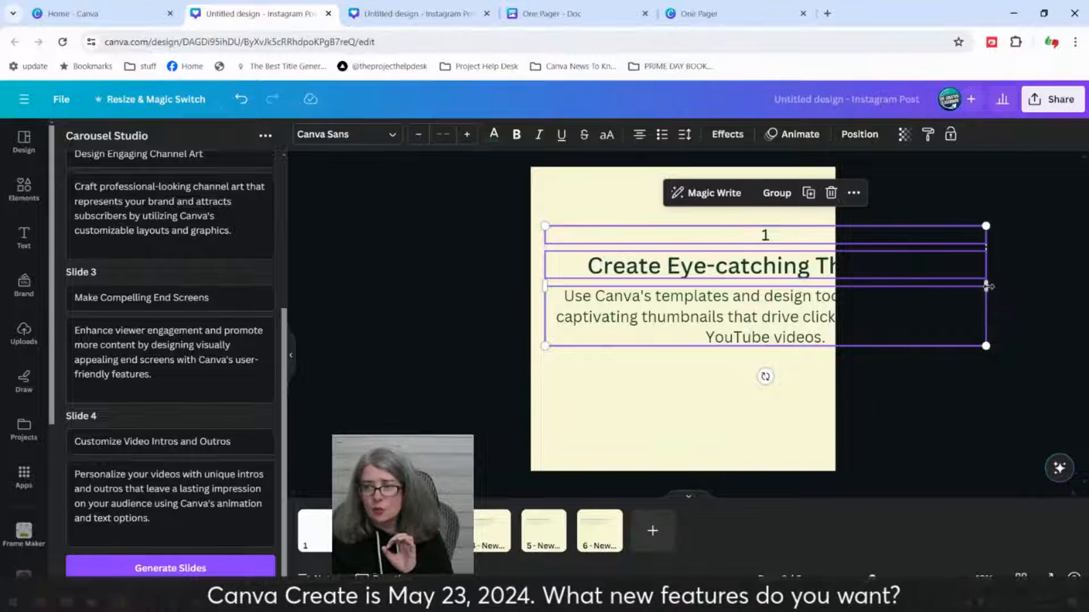
pyautogui.moveTo(985, 287); pyautogui.dragTo(813, 307)
pyautogui.click(960, 321)
pyautogui.click(764, 363)
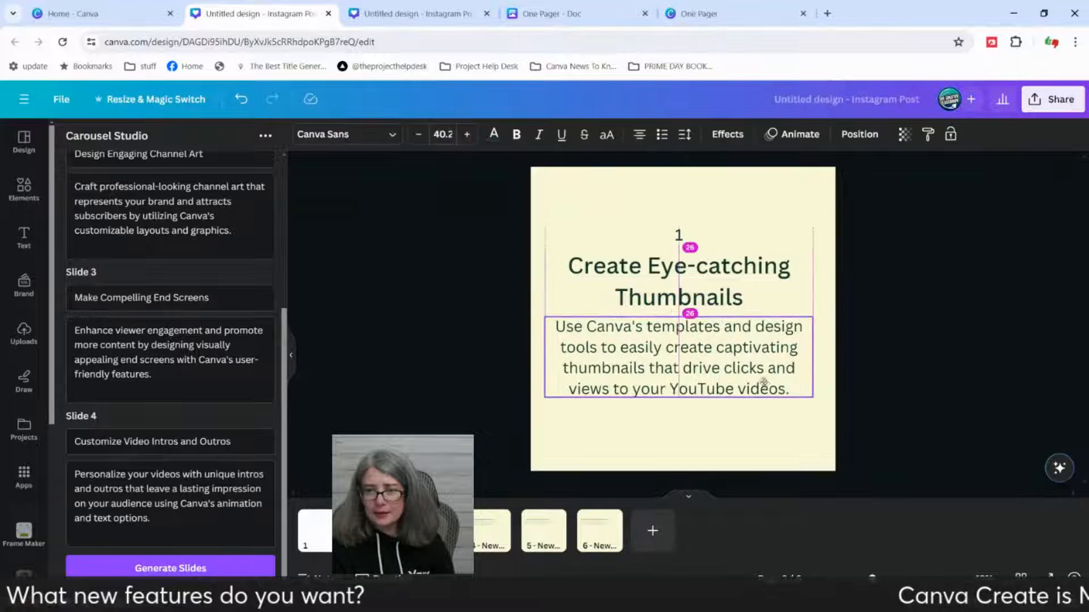
pyautogui.click(788, 286)
pyautogui.click(786, 287)
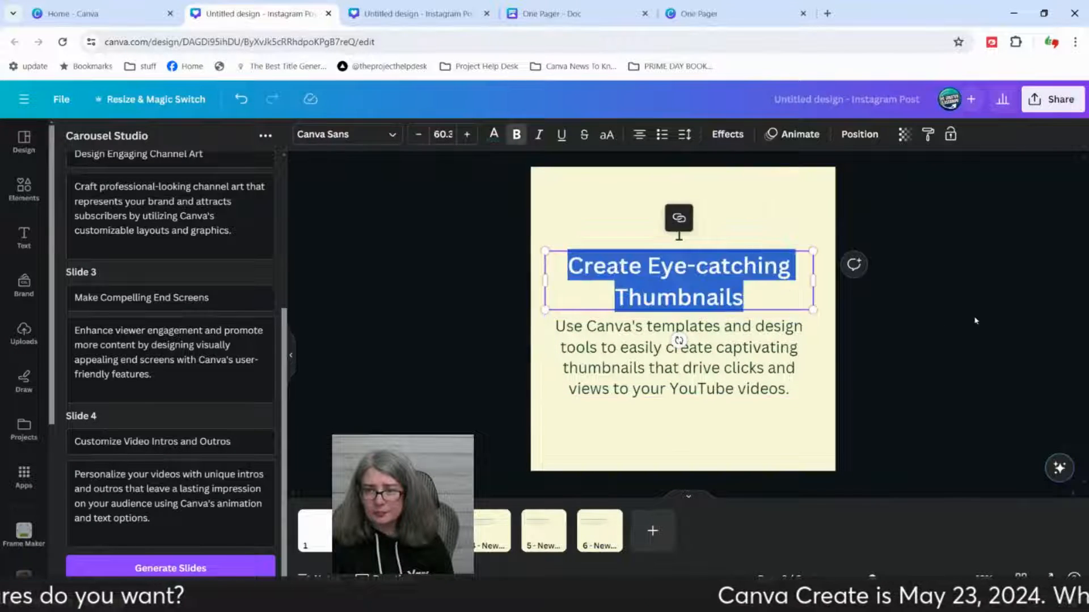
pyautogui.click(986, 324)
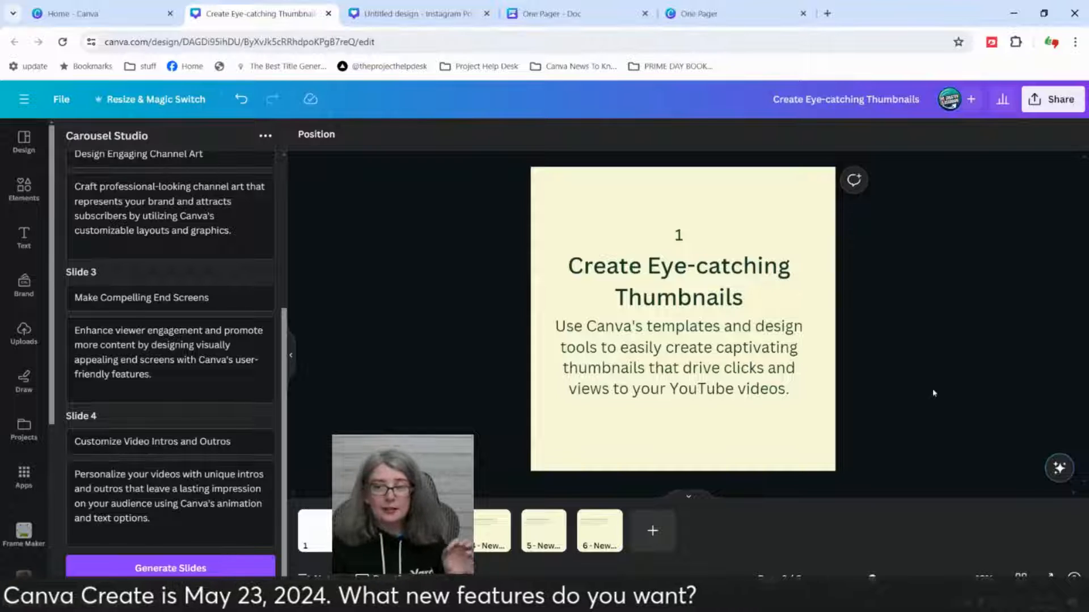
pyautogui.click(745, 395)
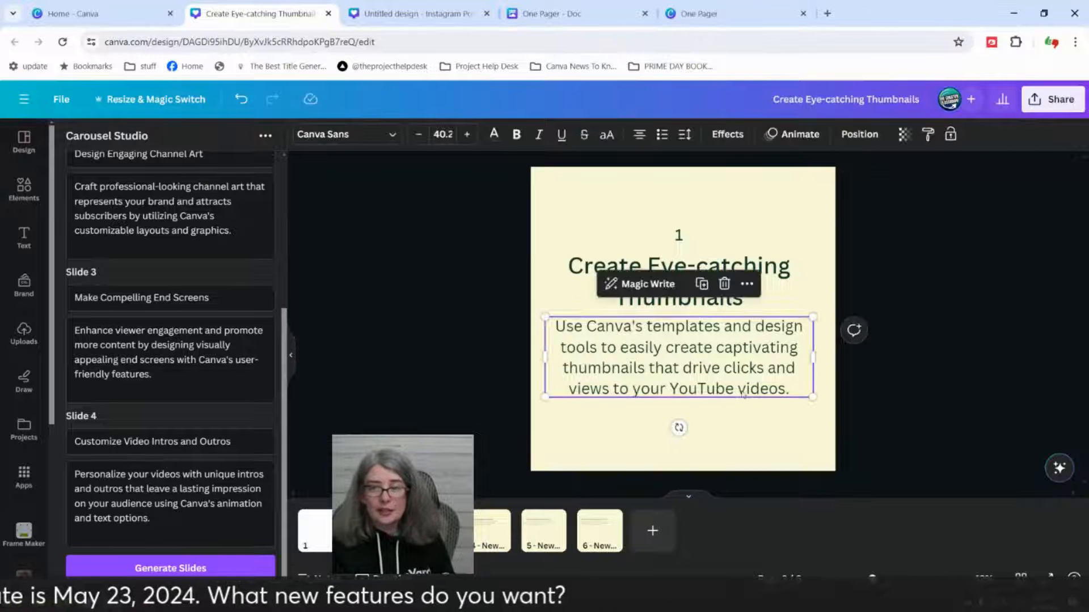
pyautogui.click(936, 395)
pyautogui.click(676, 363)
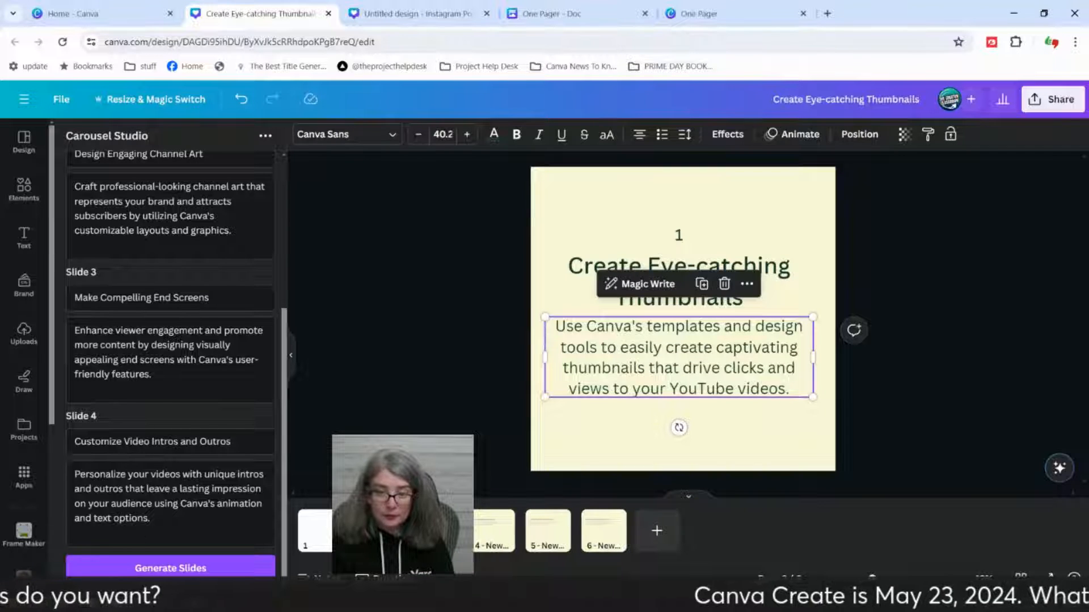
# Step: Duplicate the "Create Eye-catching Thumbnails" slide and delete the heading and the number from the copy
pyautogui.click(437, 533)
pyautogui.hotkey('ctrl', 'd')
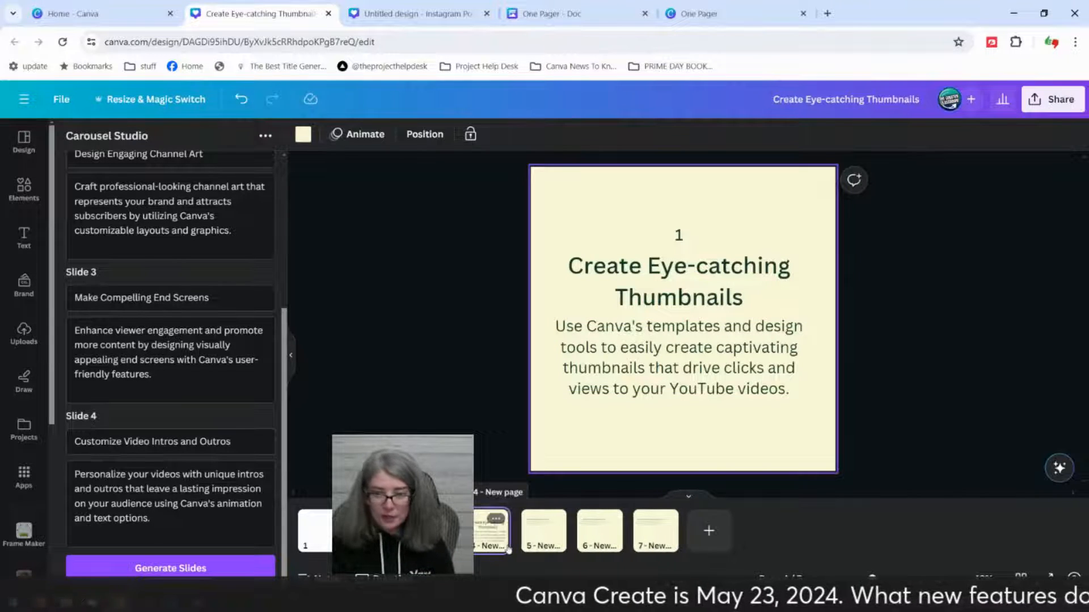
pyautogui.click(711, 261)
pyautogui.press('Delete')
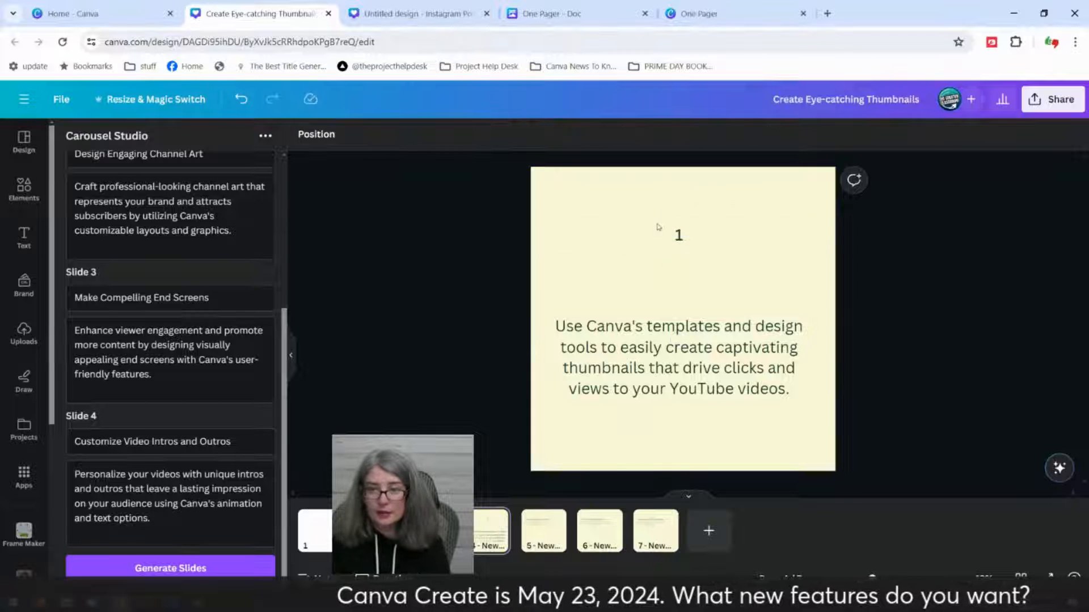
pyautogui.click(675, 234)
pyautogui.press('Delete')
# Step: Move the copied slide's body text to the upper part of the page and extend it with Magic Write
pyautogui.moveTo(655, 374); pyautogui.dragTo(655, 284)
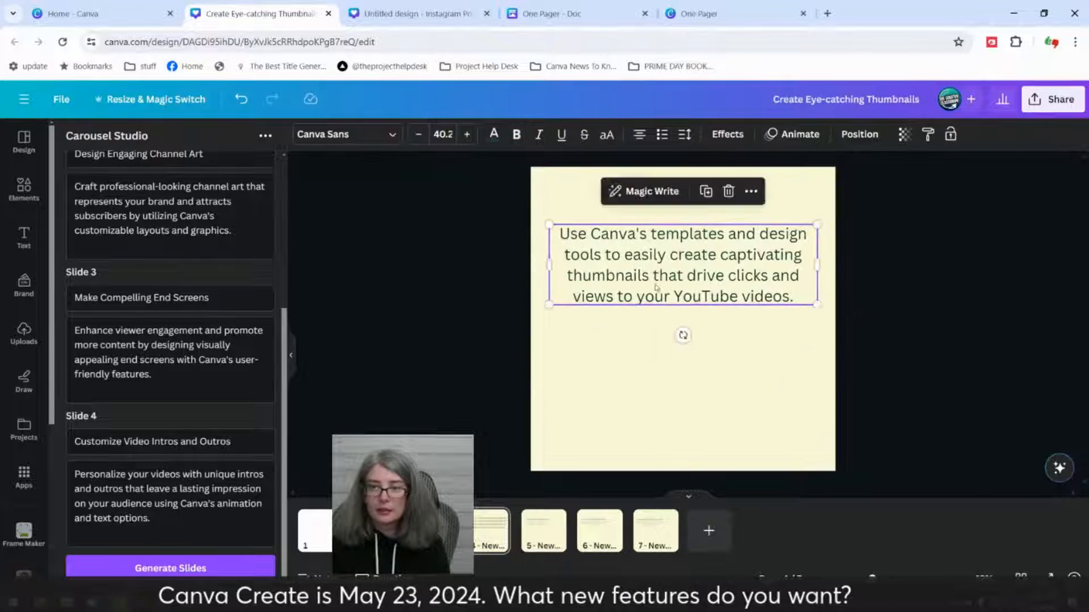
pyautogui.click(632, 346)
pyautogui.click(658, 266)
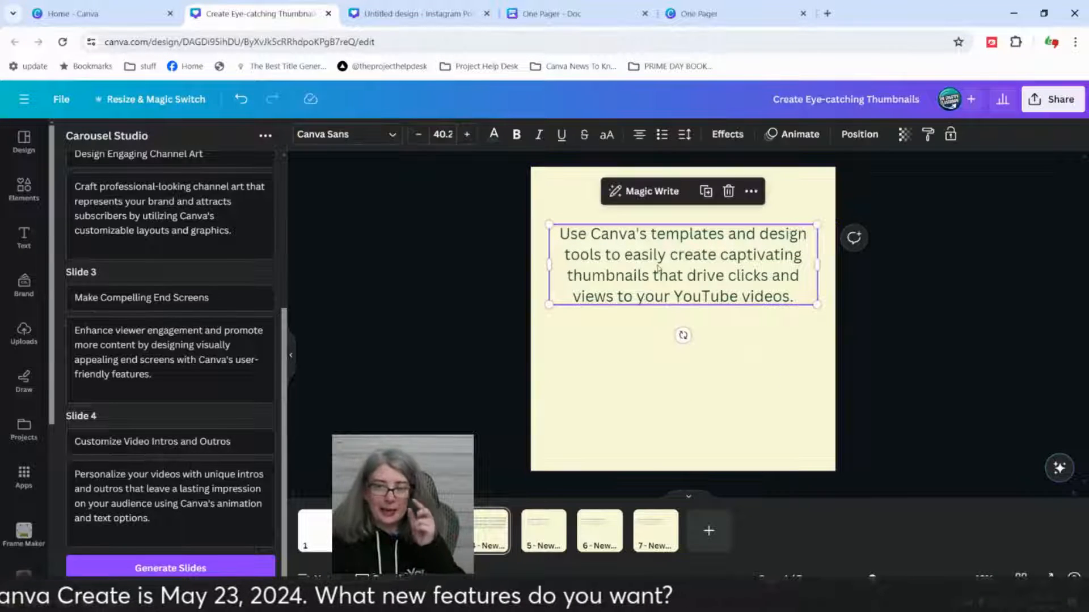
pyautogui.click(652, 193)
pyautogui.click(664, 255)
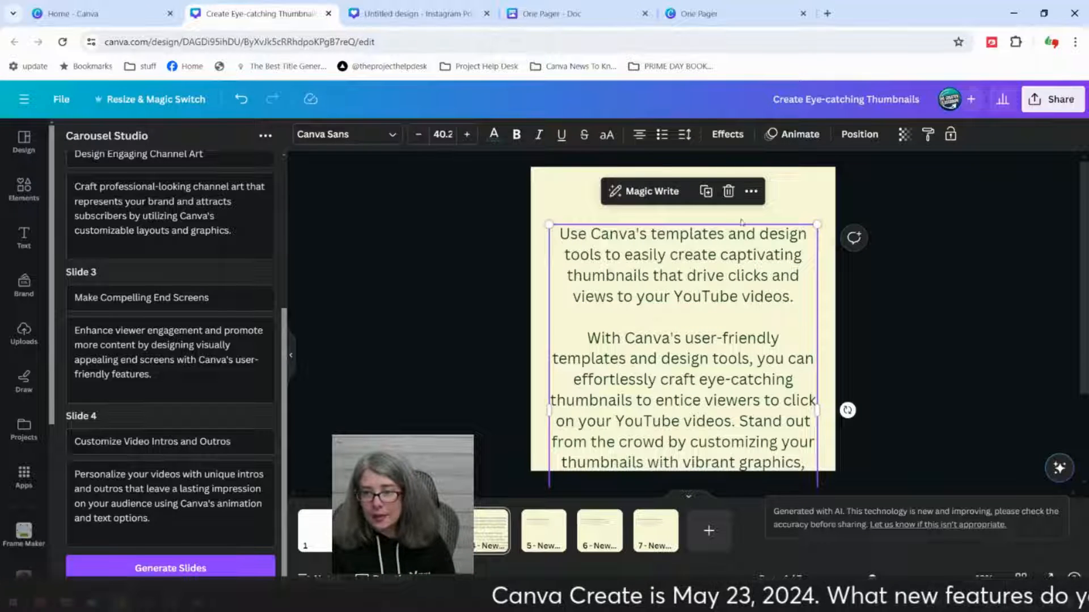
# Step: Widen the extended text box, scale its text down to about 29.2 and reposition it over the page
pyautogui.moveTo(819, 290); pyautogui.dragTo(985, 306)
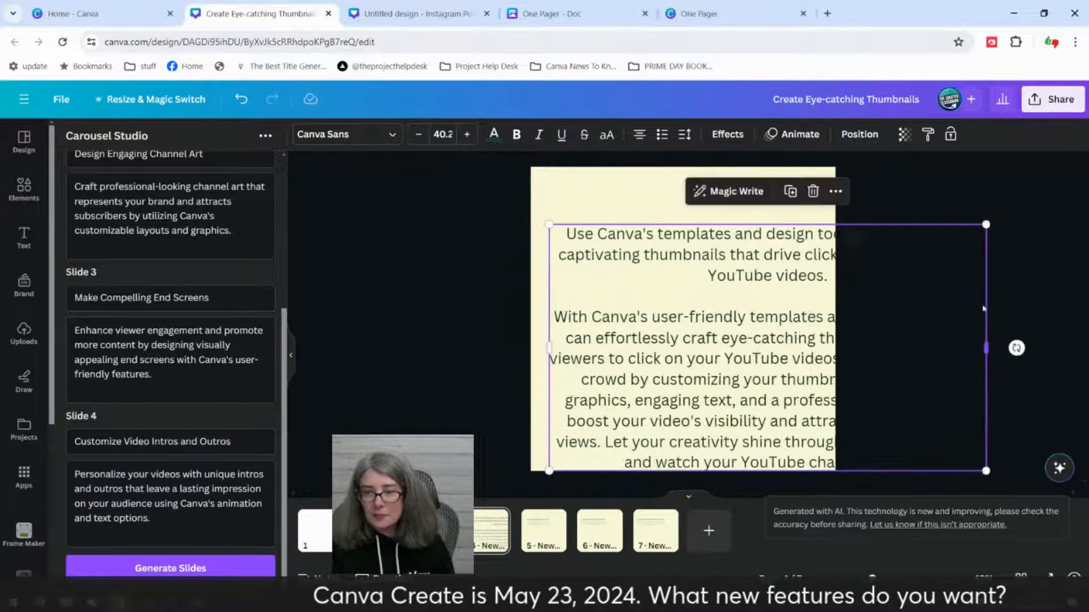
pyautogui.moveTo(986, 226); pyautogui.dragTo(868, 293)
pyautogui.moveTo(712, 411); pyautogui.dragTo(694, 350)
pyautogui.click(926, 347)
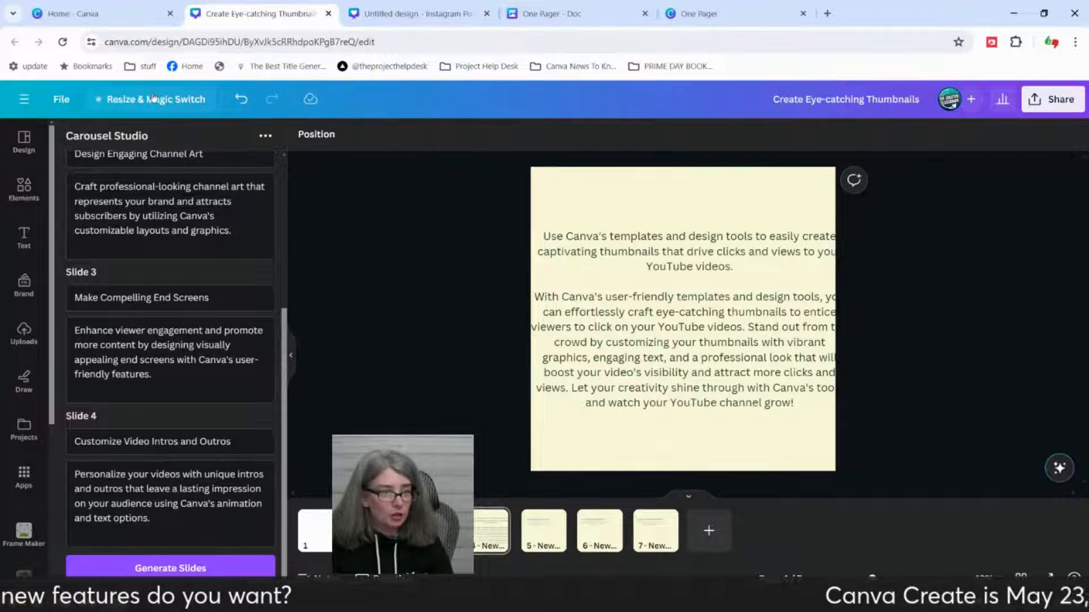
# Step: Duplicate the extended-text page and expand the copy to a whiteboard
pyautogui.click(482, 523)
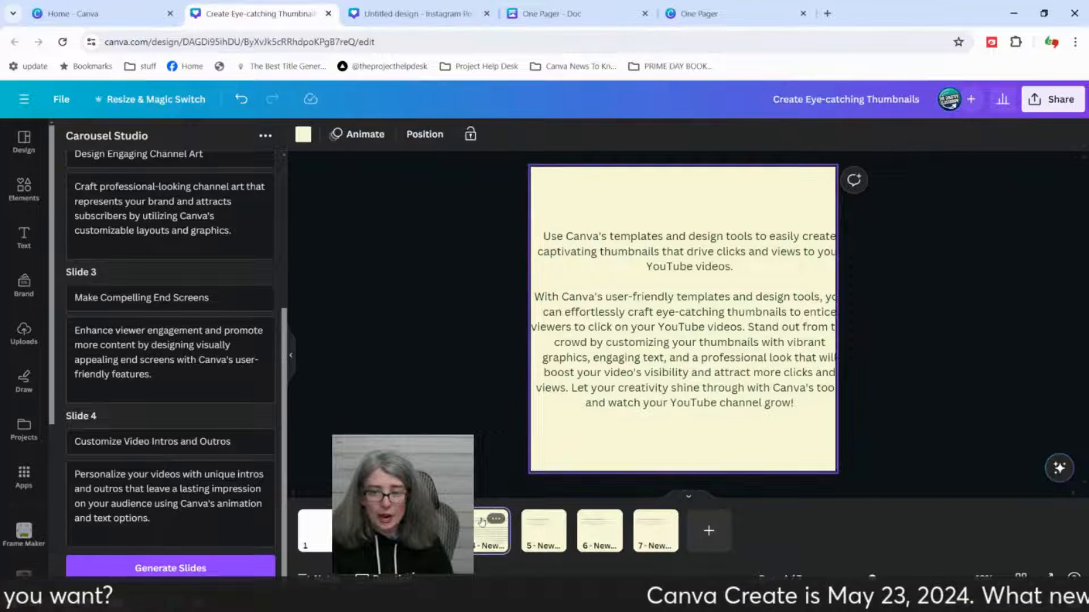
pyautogui.rightClick(483, 528)
pyautogui.click(453, 417)
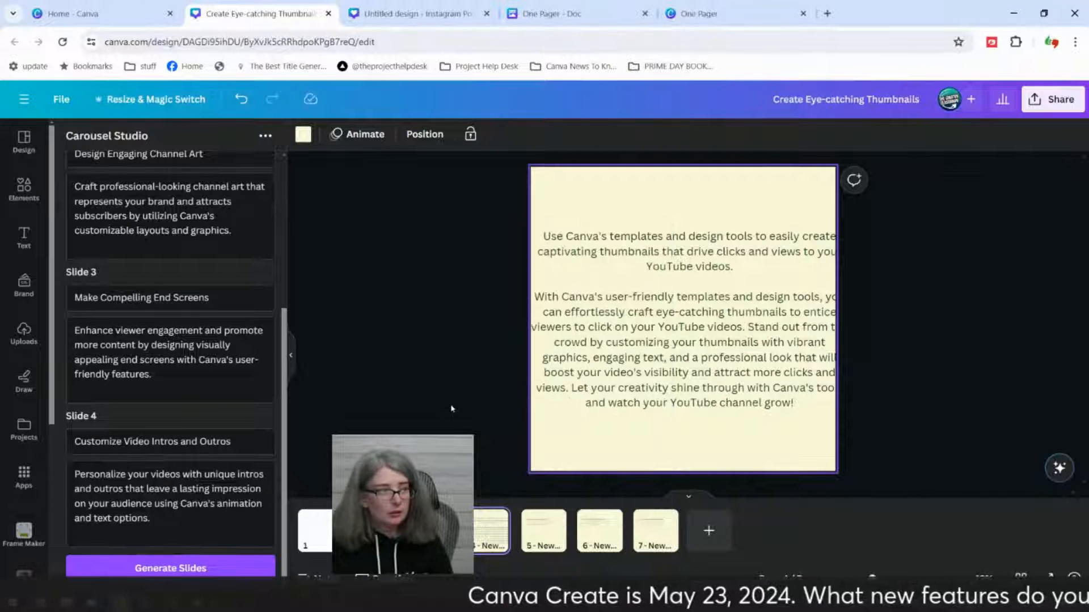
pyautogui.rightClick(482, 538)
pyautogui.click(518, 332)
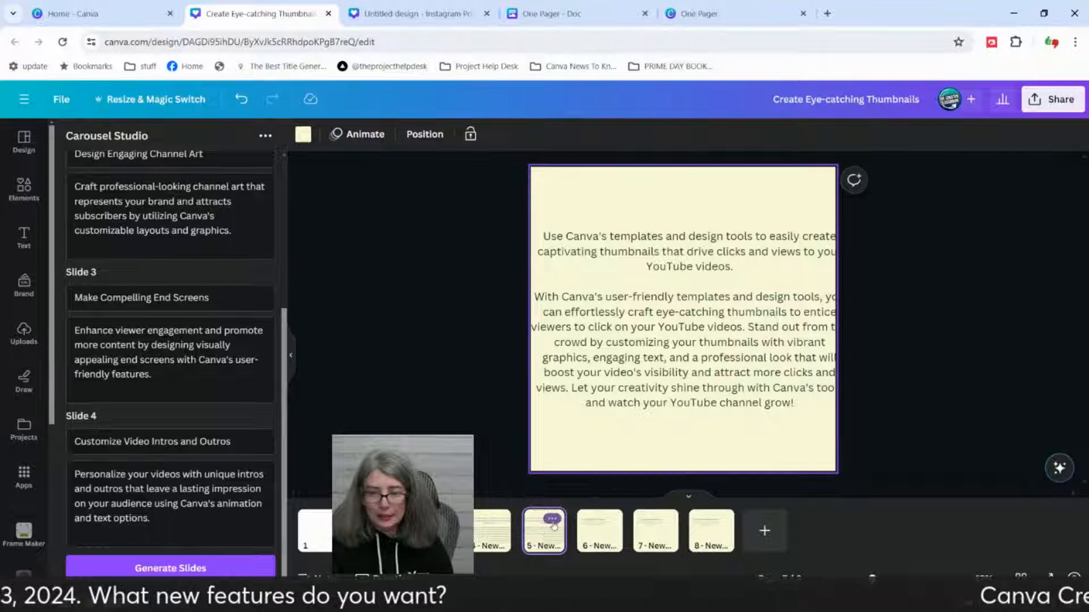
pyautogui.click(553, 520)
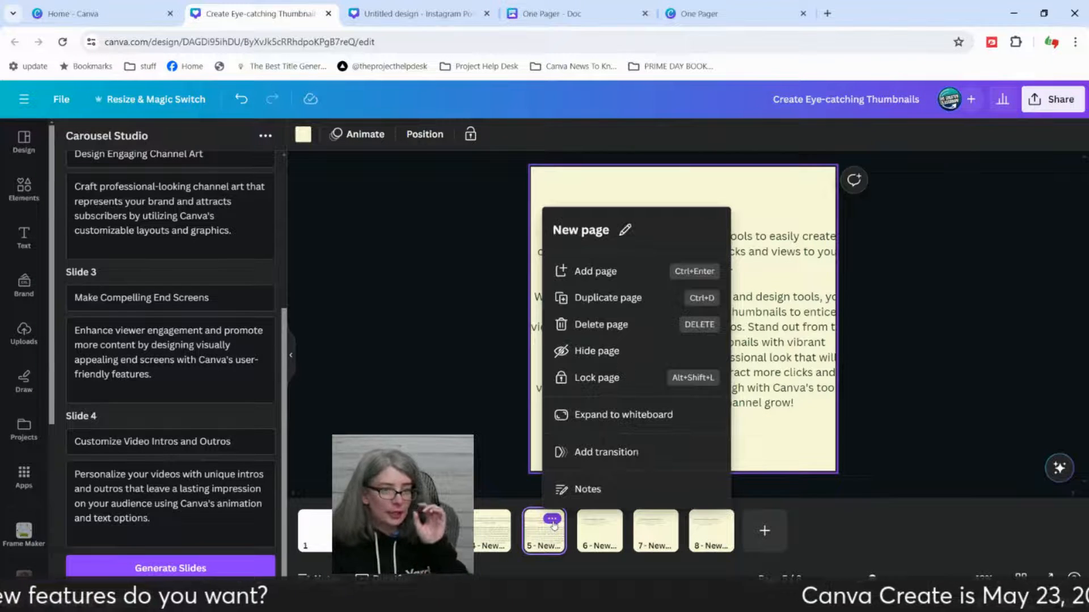
pyautogui.click(611, 423)
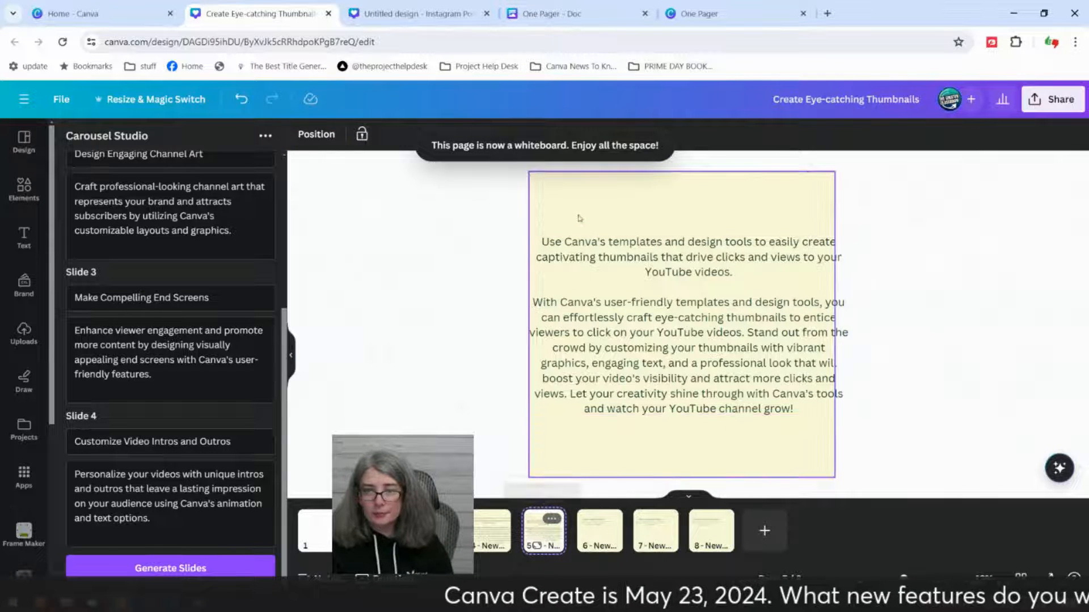
# Step: Widen the whiteboard's cream background shape on both sides and shift the text block slightly left
pyautogui.click(531, 313)
pyautogui.moveTo(524, 238); pyautogui.dragTo(463, 243)
pyautogui.moveTo(657, 296); pyautogui.dragTo(620, 288)
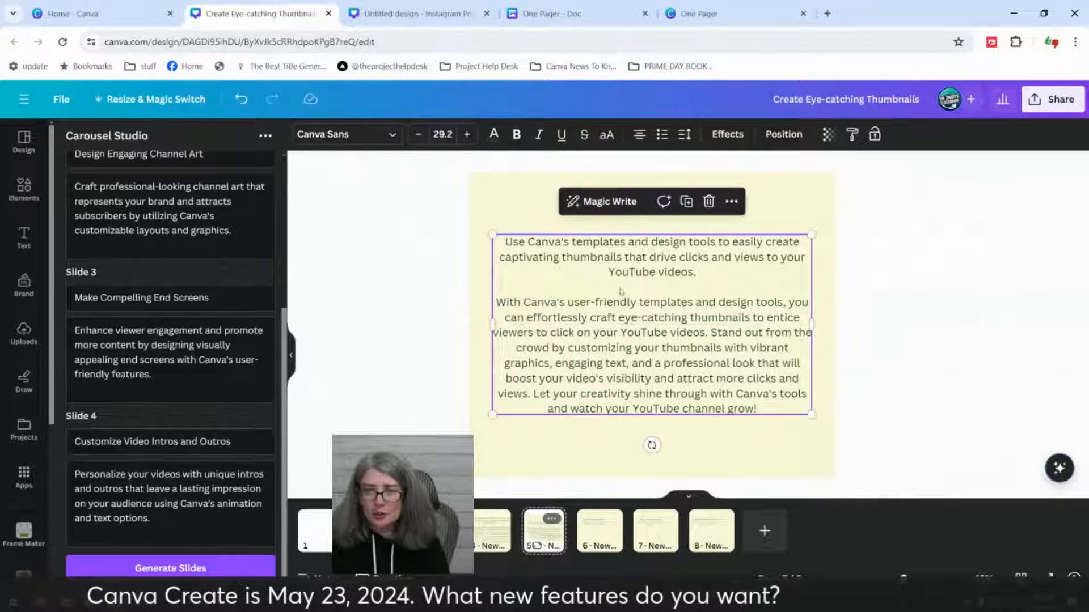
pyautogui.click(831, 312)
pyautogui.moveTo(836, 314); pyautogui.dragTo(987, 327)
# Step: Widen the whiteboard's text box and scale the text up to about 33.6 to fill the widened background
pyautogui.click(753, 333)
pyautogui.moveTo(817, 324); pyautogui.dragTo(914, 332)
pyautogui.moveTo(913, 370); pyautogui.dragTo(976, 391)
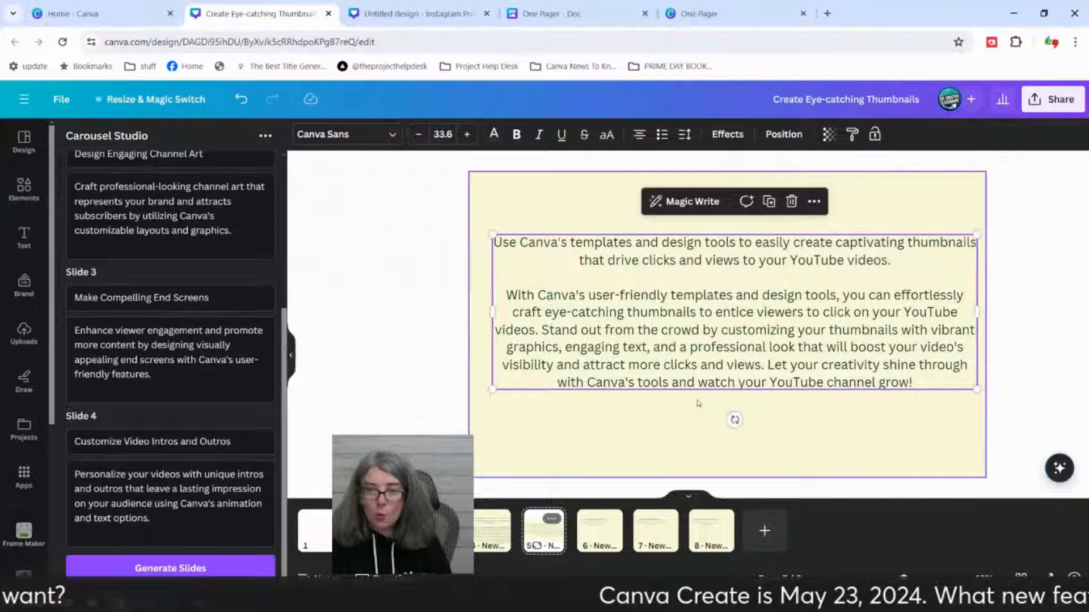
# Step: Shift the whiteboard's text block slightly down and left to center it on the cream background
pyautogui.click(391, 350)
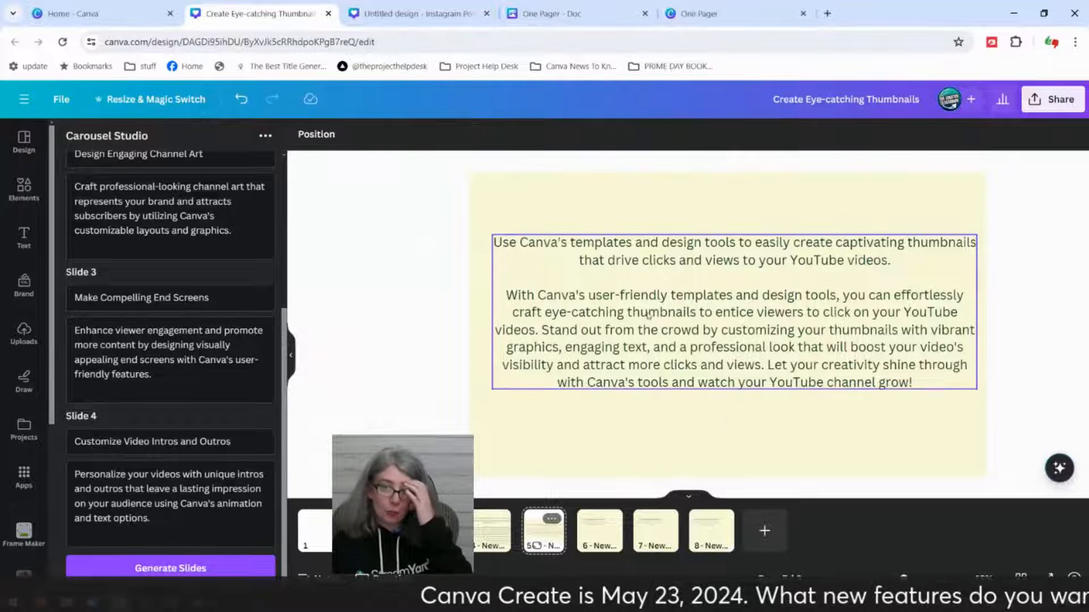
pyautogui.click(510, 337)
pyautogui.click(451, 326)
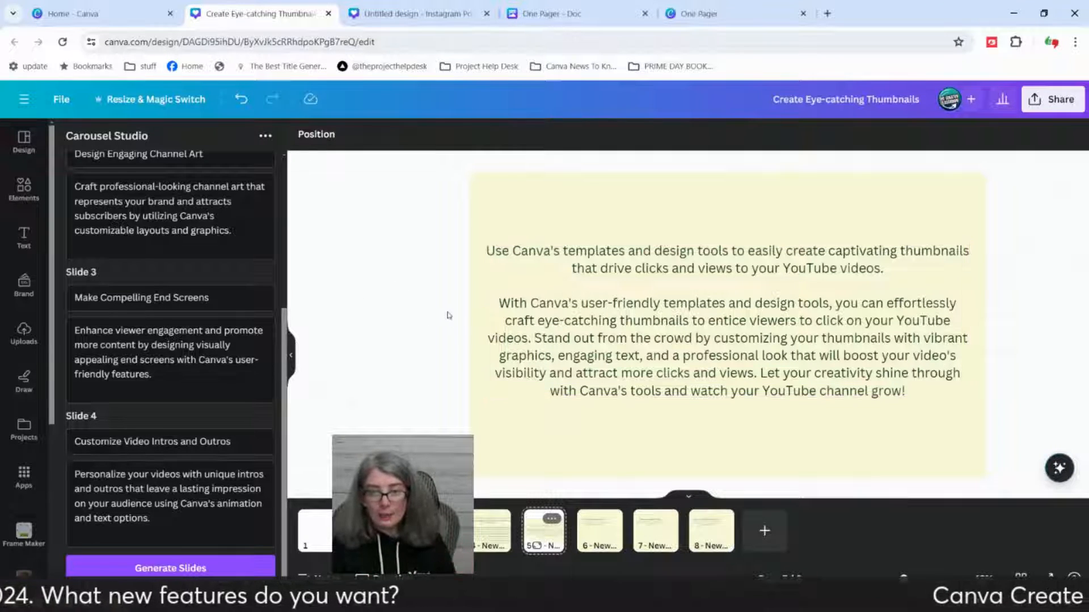
pyautogui.click(581, 253)
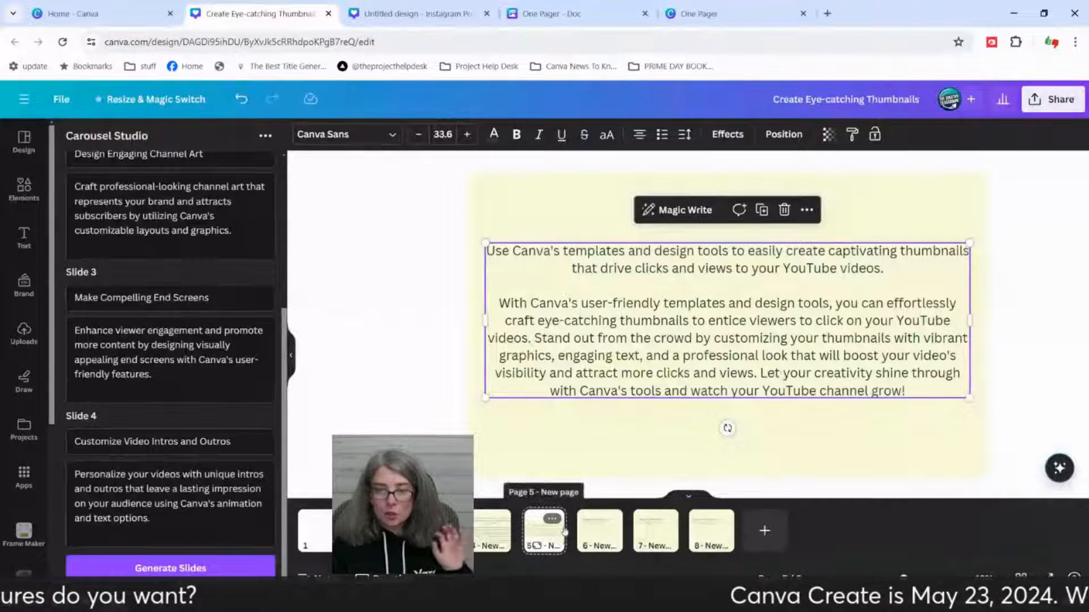
# Step: Scale up all the text on the "Design Engaging Channel Art" page together, bringing the body text to about 50.9
pyautogui.click(602, 540)
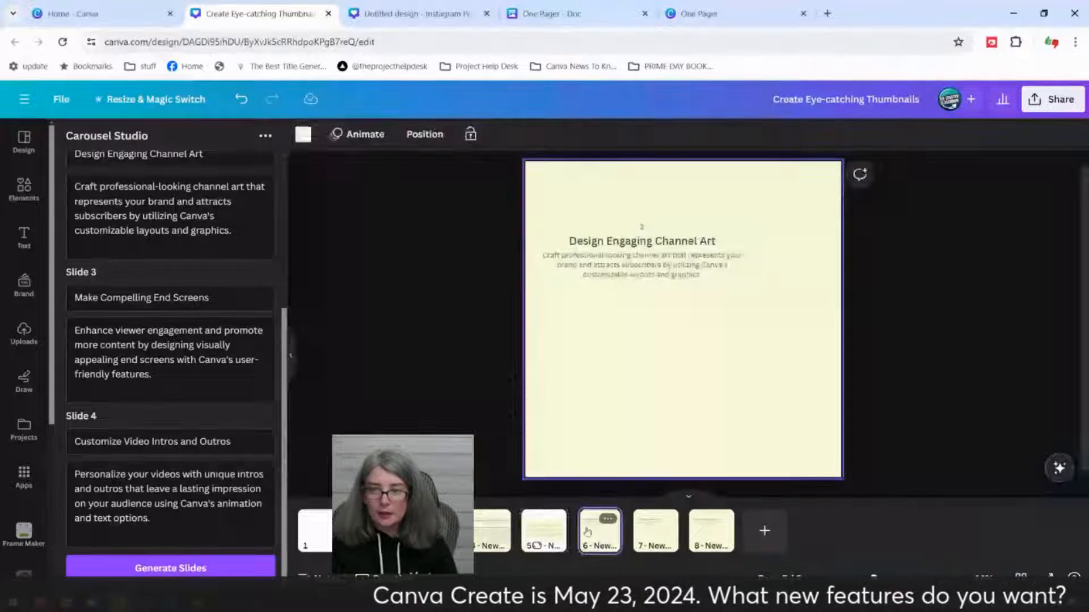
pyautogui.moveTo(474, 204); pyautogui.dragTo(913, 295)
pyautogui.moveTo(745, 277); pyautogui.dragTo(811, 384)
pyautogui.click(573, 321)
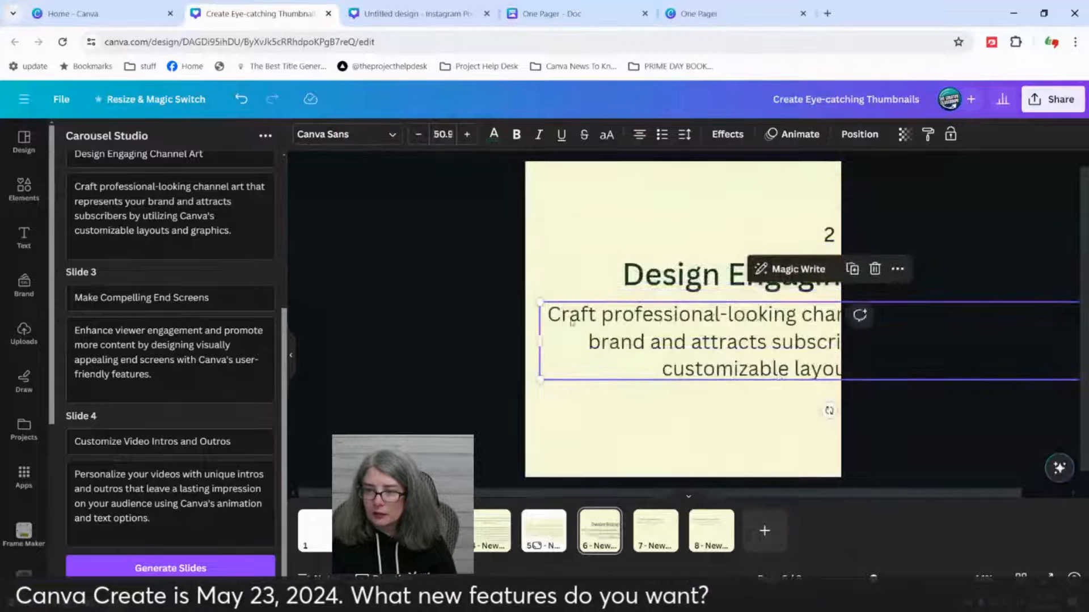
# Step: Narrow the enlarged number, heading and body text boxes together and position them within the width of the "Design Engaging Channel Art" page
pyautogui.moveTo(481, 168); pyautogui.dragTo(606, 343)
pyautogui.moveTo(801, 306); pyautogui.dragTo(556, 321)
pyautogui.moveTo(508, 312); pyautogui.dragTo(822, 310)
pyautogui.click(929, 268)
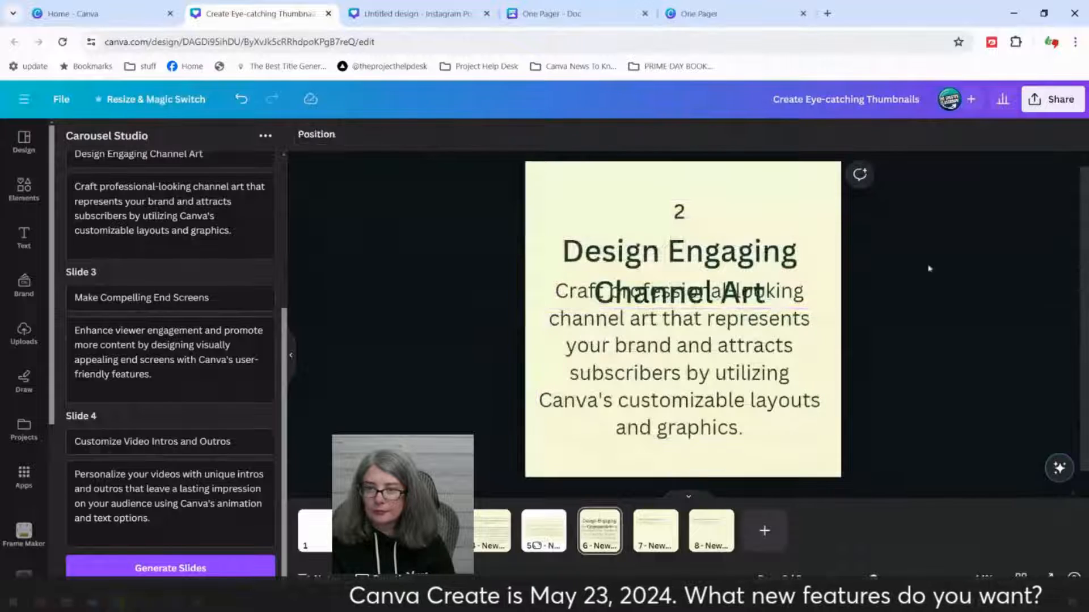
# Step: Move the "Design Engaging Channel Art" heading slightly up and its body text slightly down to separate them
pyautogui.click(691, 244)
pyautogui.moveTo(676, 260); pyautogui.dragTo(676, 250)
pyautogui.moveTo(676, 373); pyautogui.dragTo(675, 388)
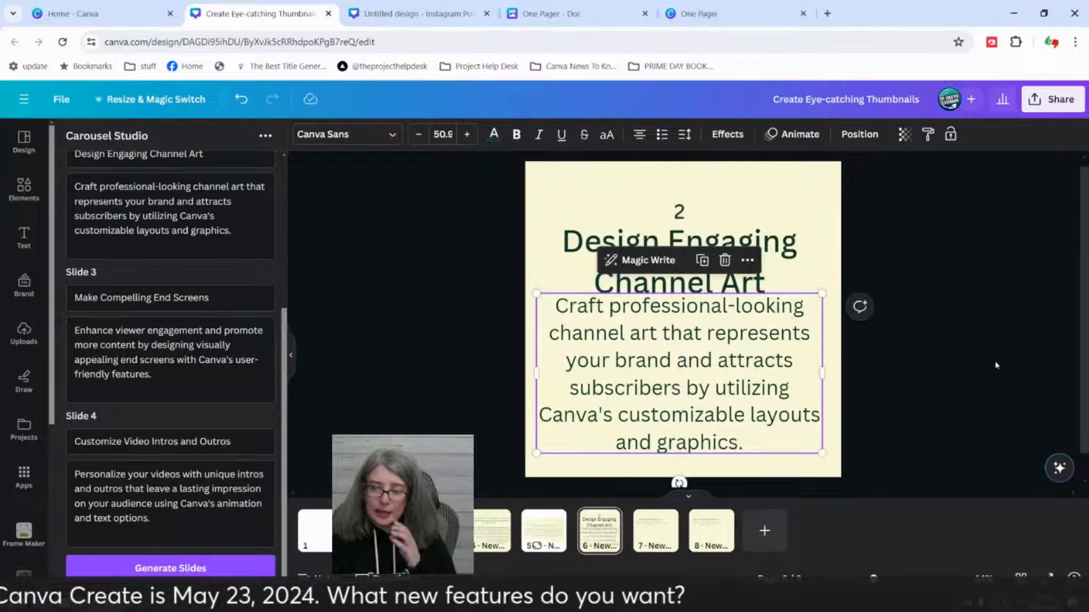
pyautogui.click(966, 355)
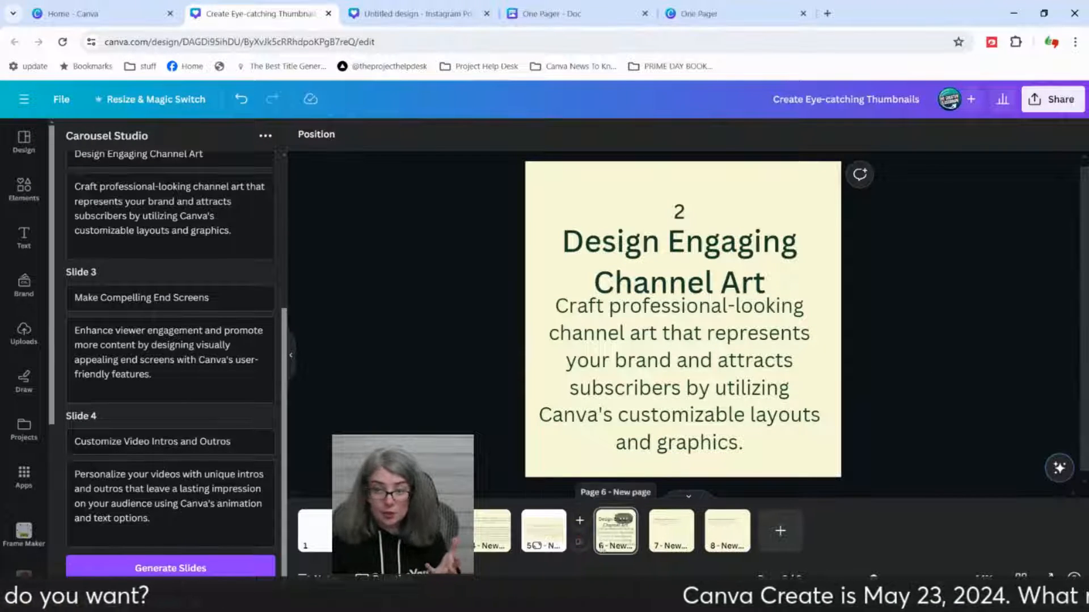
pyautogui.doubleClick(609, 546)
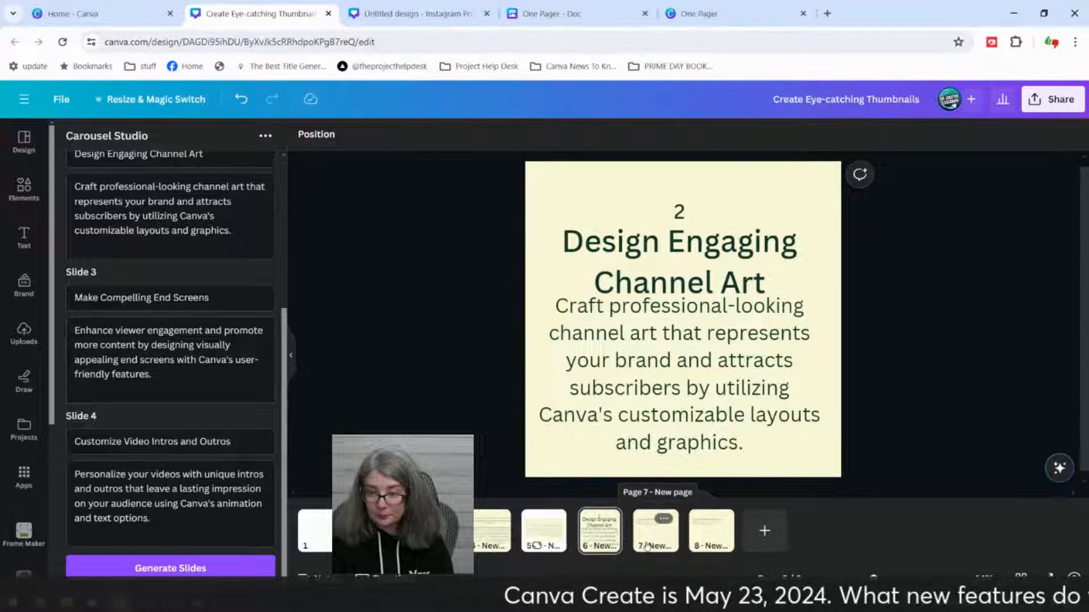
# Step: Enlarge the text on the "Make Compelling End Screens" page to a heading size of about 52.9 and move the heading above the body
pyautogui.click(657, 530)
pyautogui.moveTo(644, 249); pyautogui.dragTo(822, 292)
pyautogui.click(992, 318)
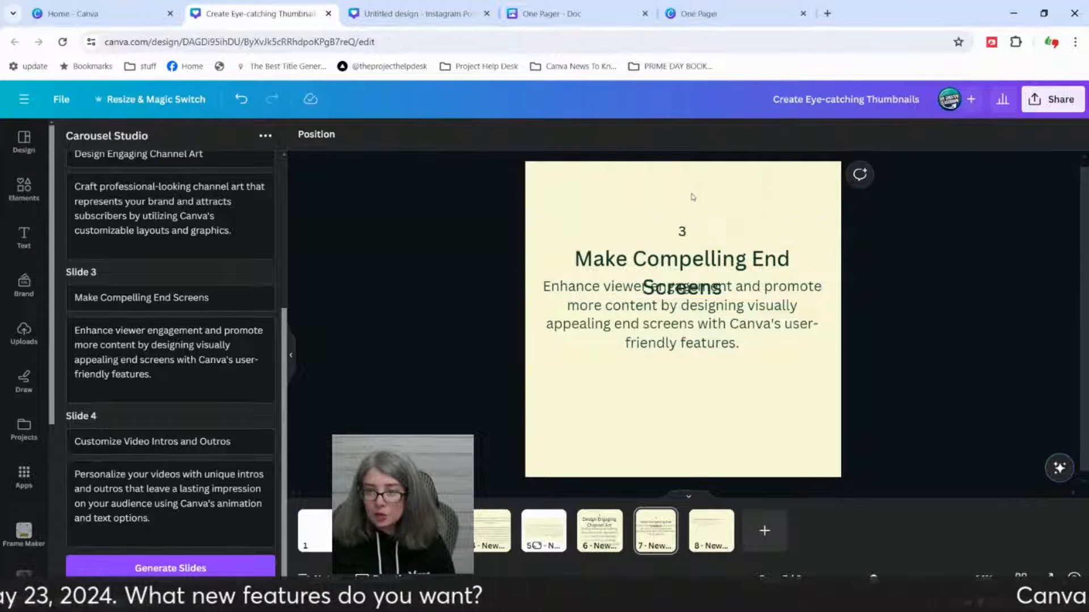
pyautogui.click(687, 260)
pyautogui.moveTo(686, 260); pyautogui.dragTo(686, 238)
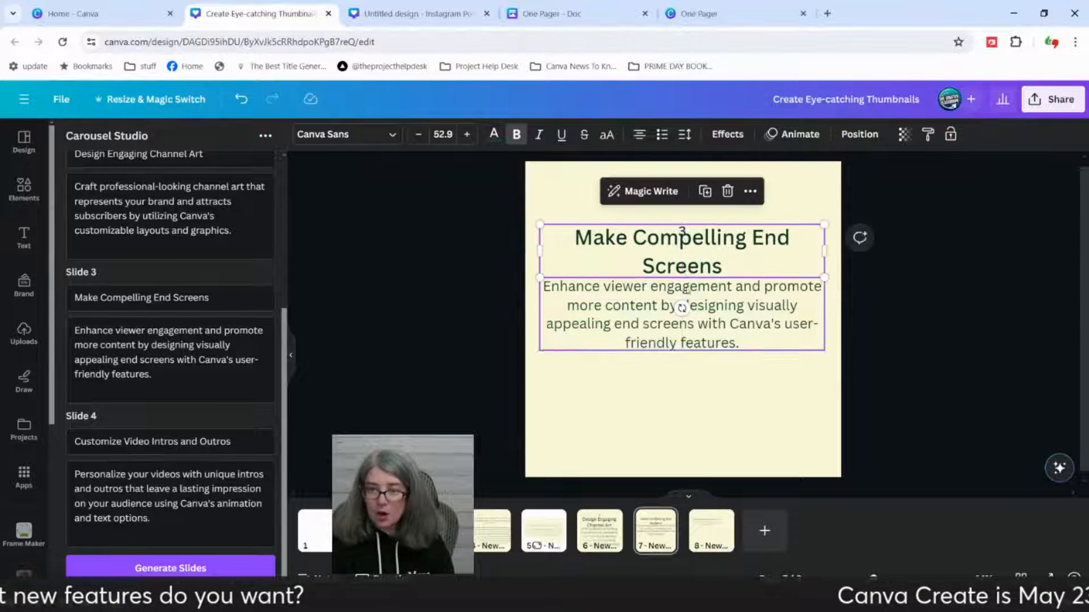
# Step: Go to the "Customize Video Intros and Outros" page and reopen Carousel Studio at its topic entry form
pyautogui.click(692, 549)
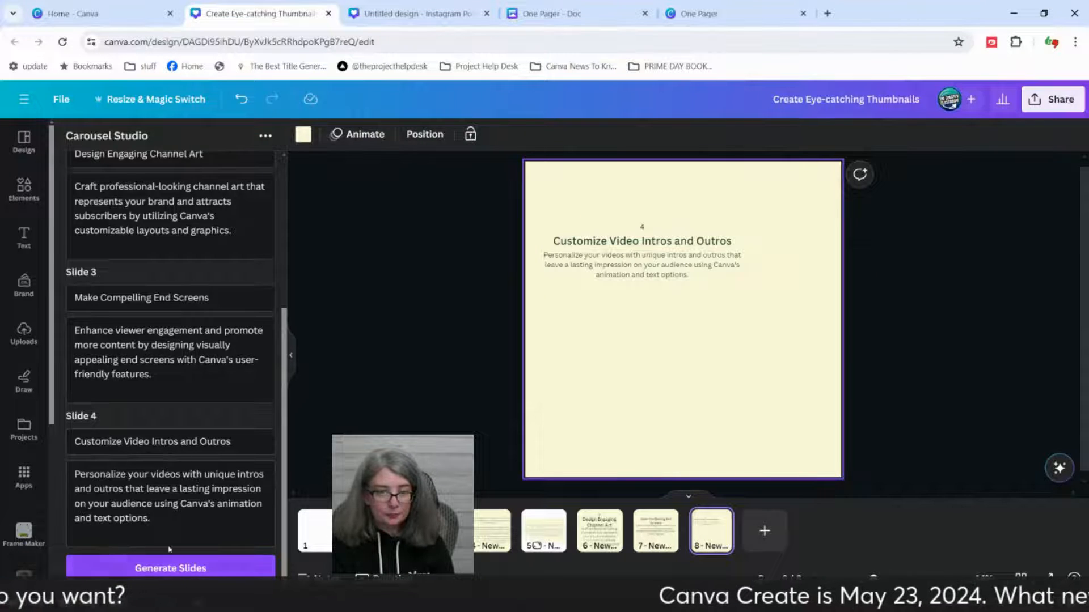
pyautogui.scroll(4, 170, 283)
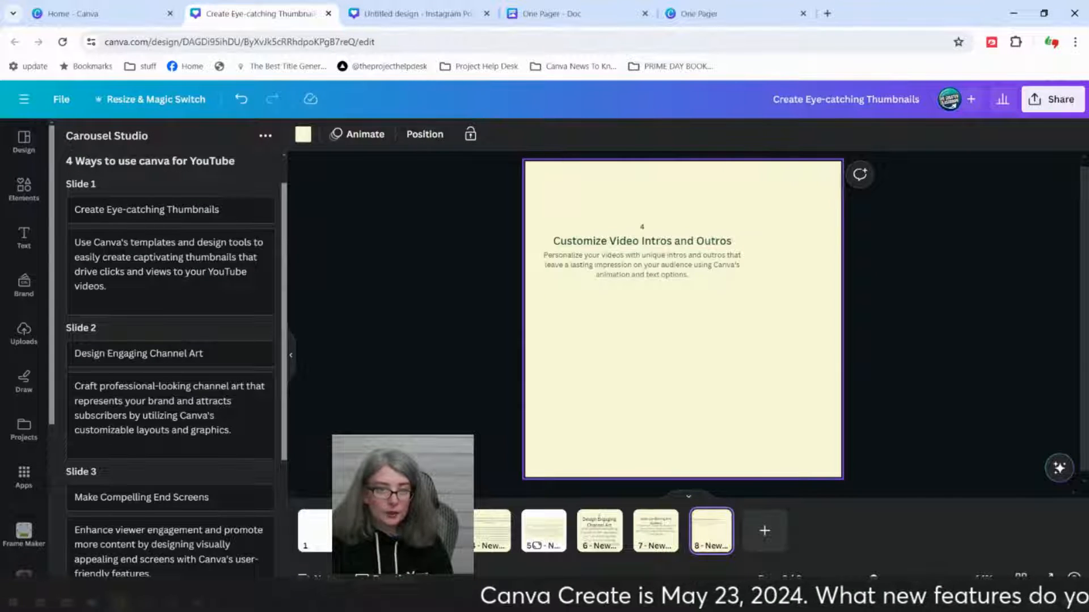
pyautogui.scroll(-4, 147, 573)
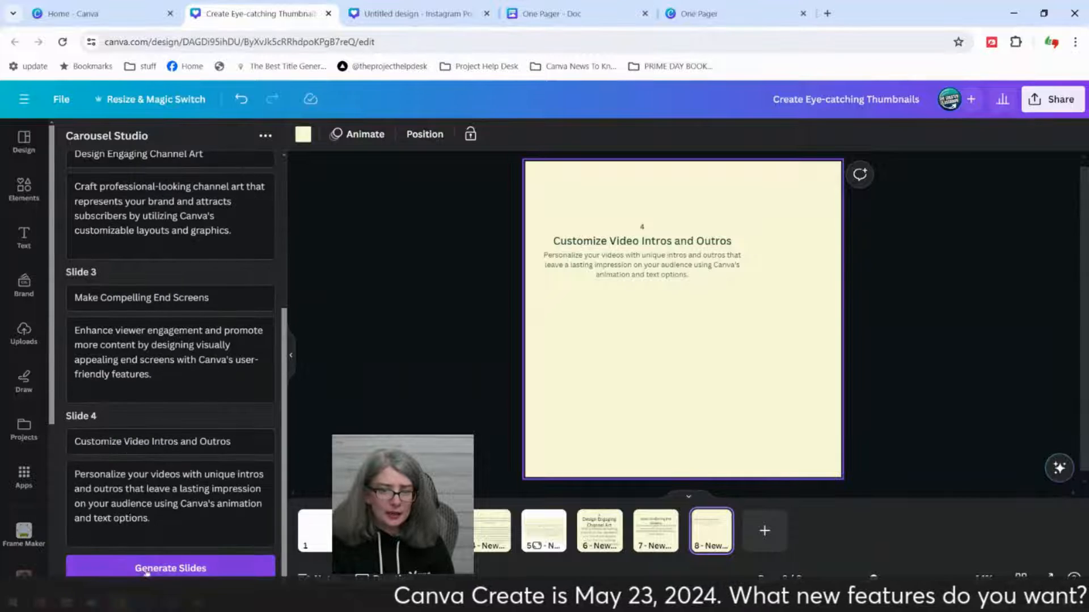
pyautogui.click(266, 135)
pyautogui.click(309, 237)
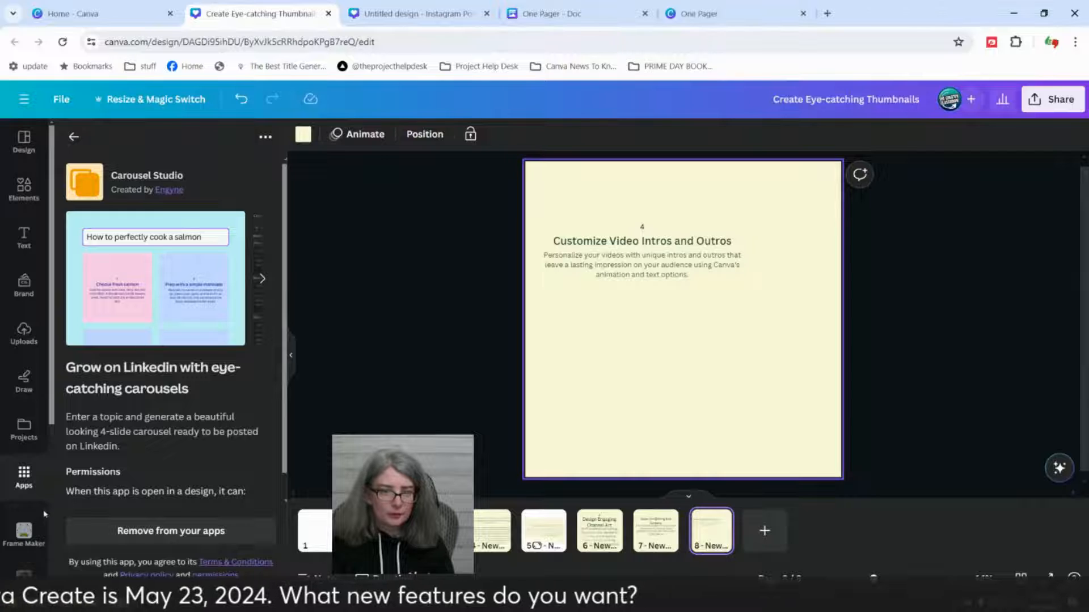
pyautogui.scroll(-5, 46, 510)
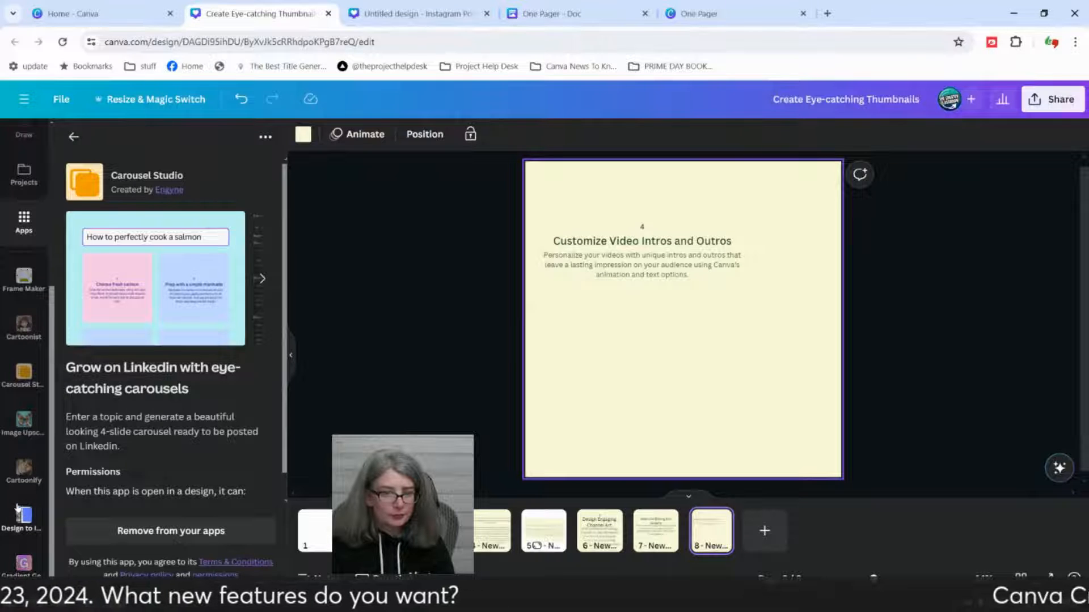
pyautogui.click(18, 370)
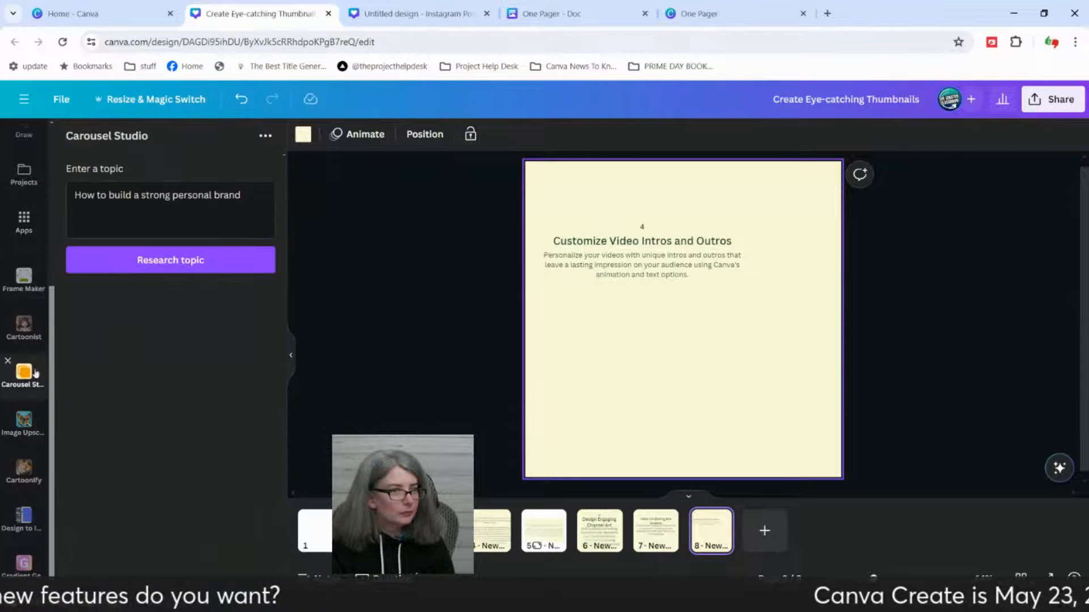
# Step: Replace the sample Carousel Studio topic with text beginning "how to grow cucu"
pyautogui.doubleClick(224, 195)
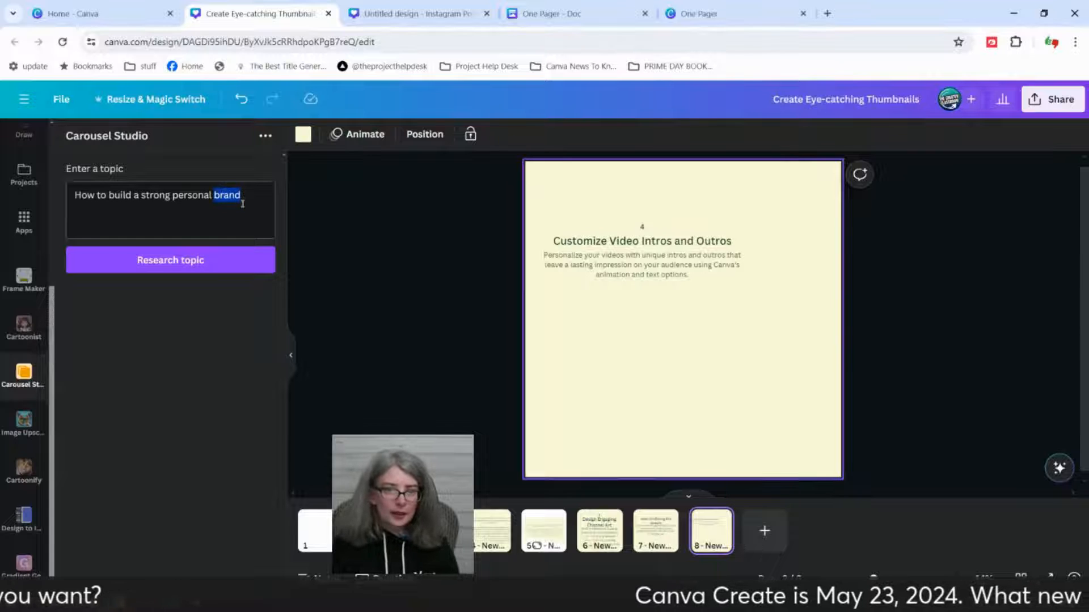
pyautogui.moveTo(241, 198); pyautogui.dragTo(68, 189)
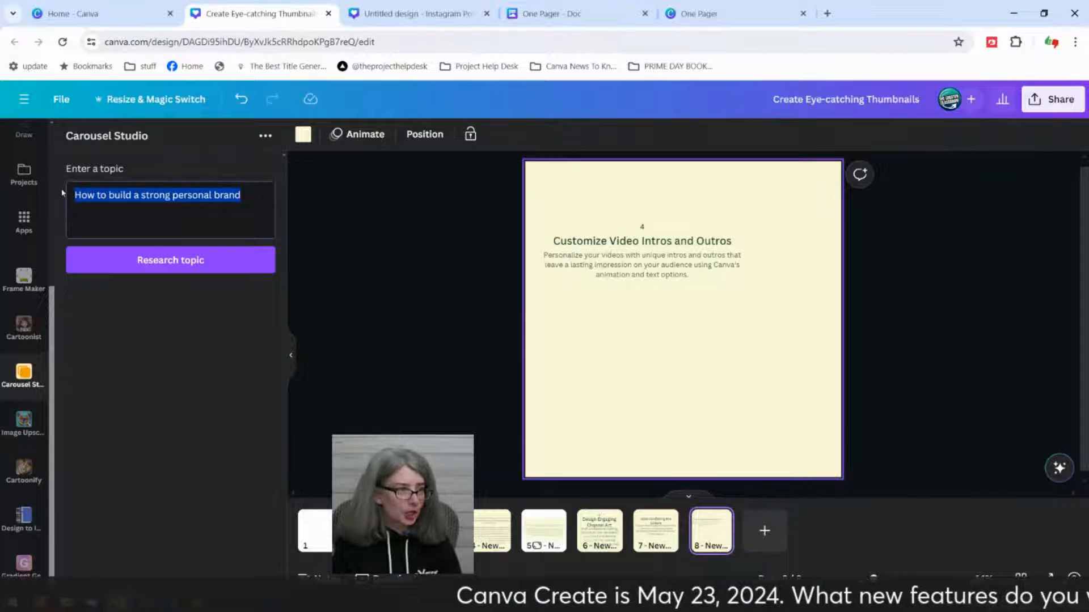
pyautogui.write('how to grow cucu')
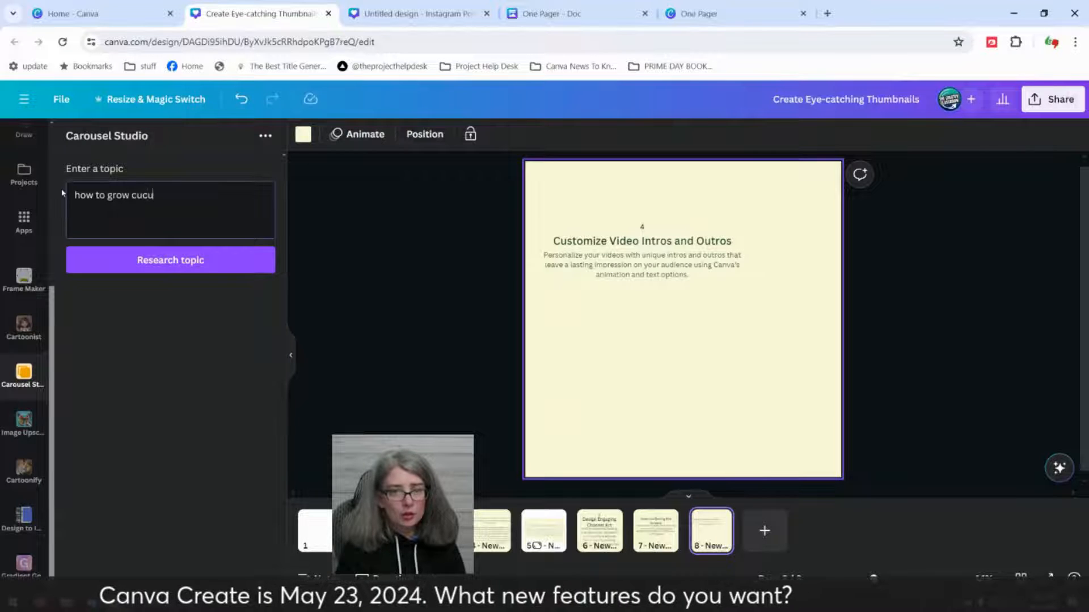
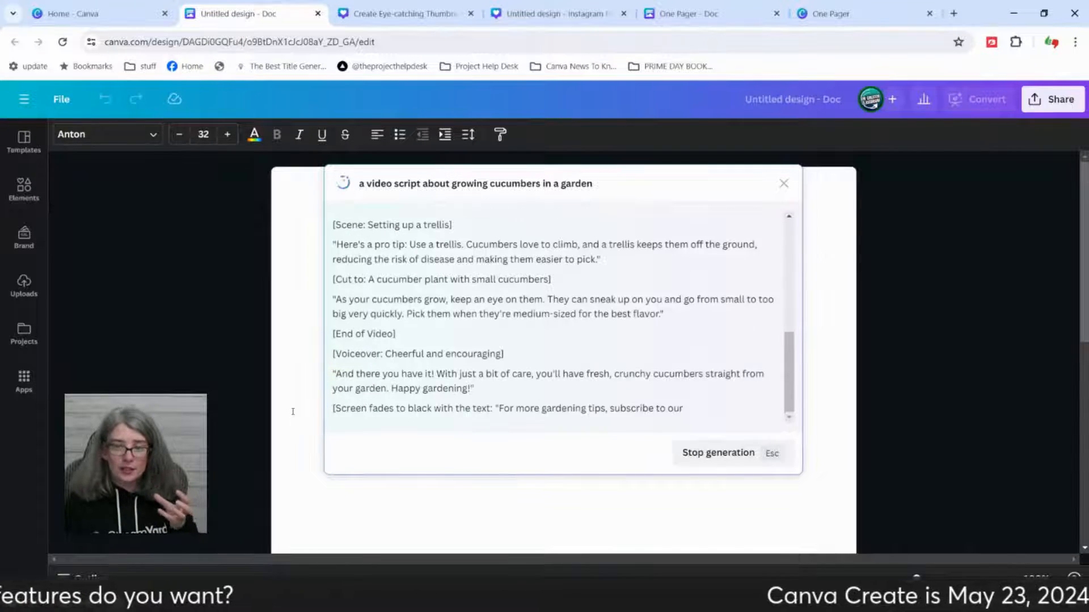
pyautogui.scroll(10, 513, 334)
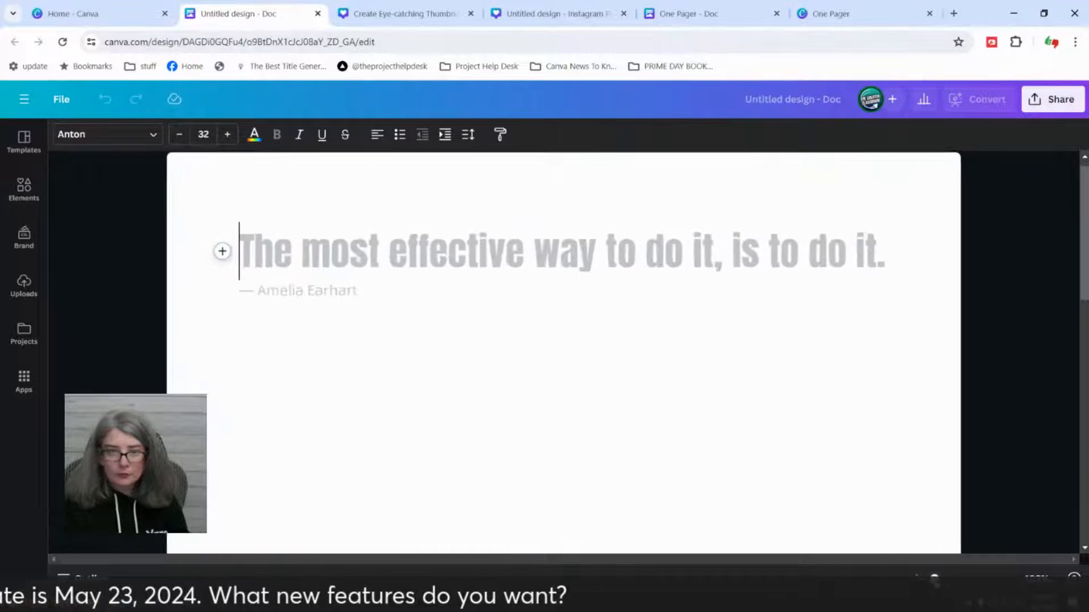
pyautogui.scroll(-3, 505, 451)
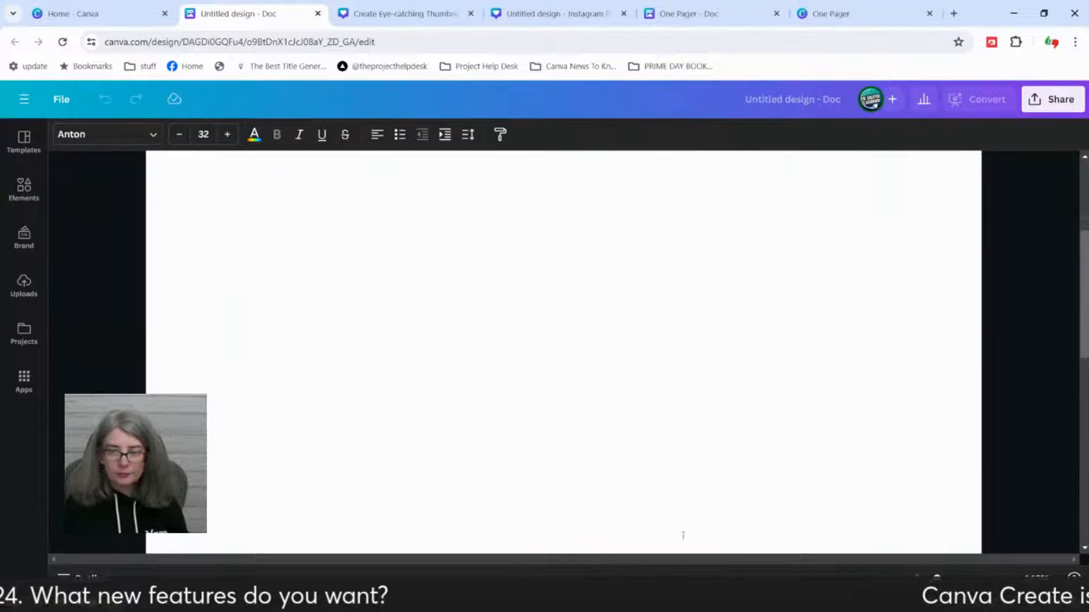
pyautogui.scroll(1, 564, 351)
pyautogui.moveTo(938, 577); pyautogui.dragTo(917, 577)
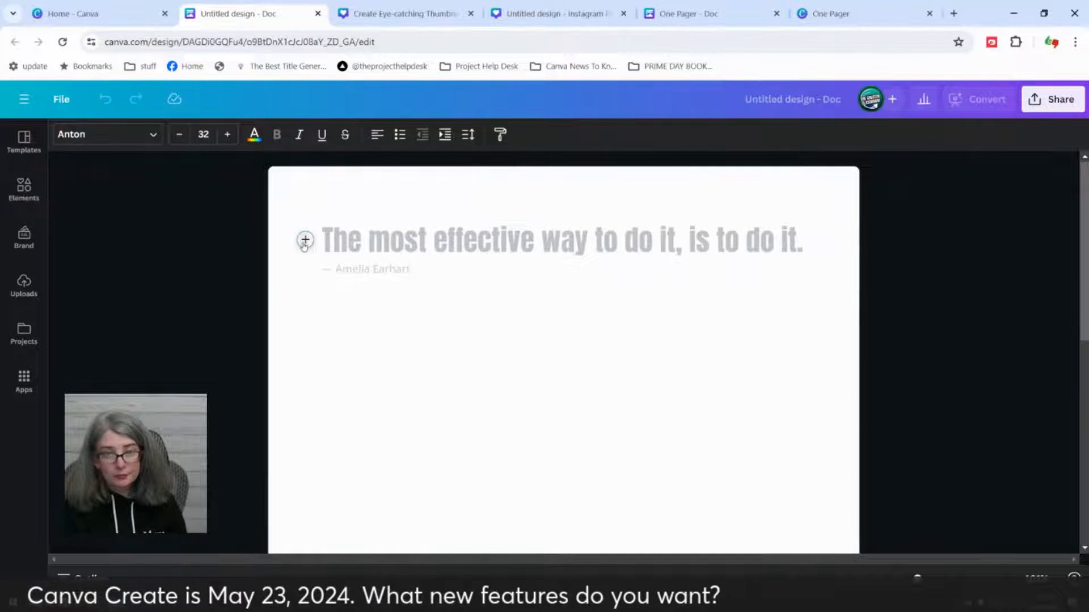
pyautogui.click(305, 240)
pyautogui.click(382, 327)
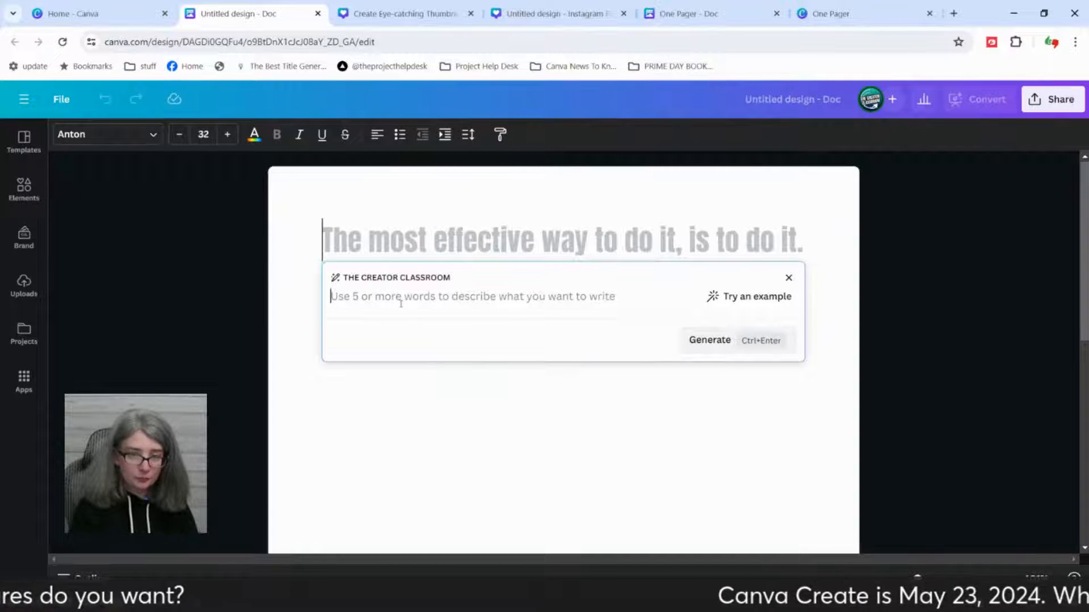
pyautogui.write('a video script on how to')
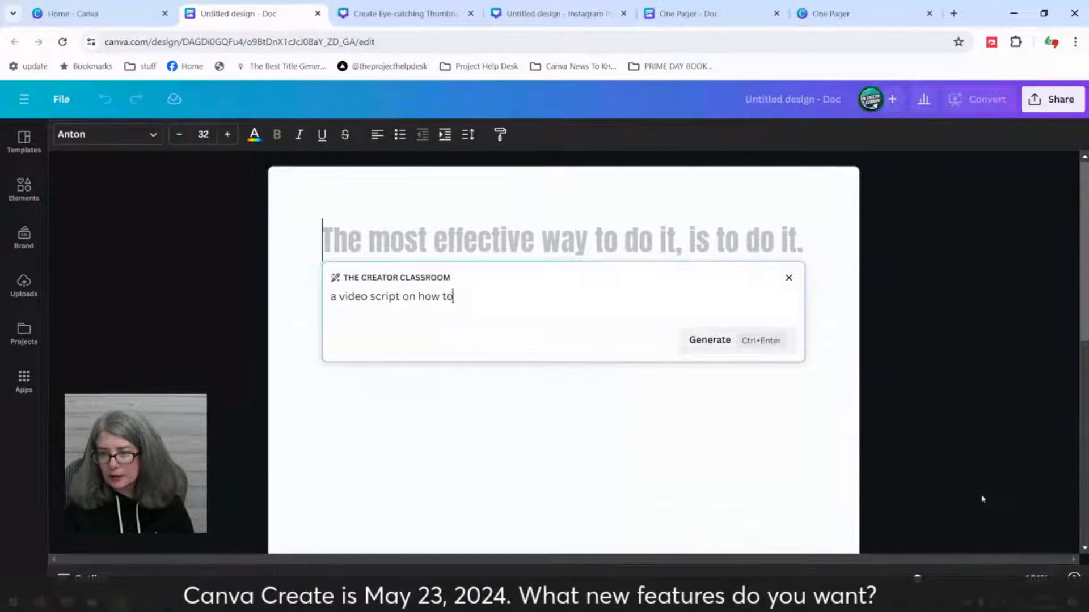
pyautogui.moveTo(918, 577); pyautogui.dragTo(938, 580)
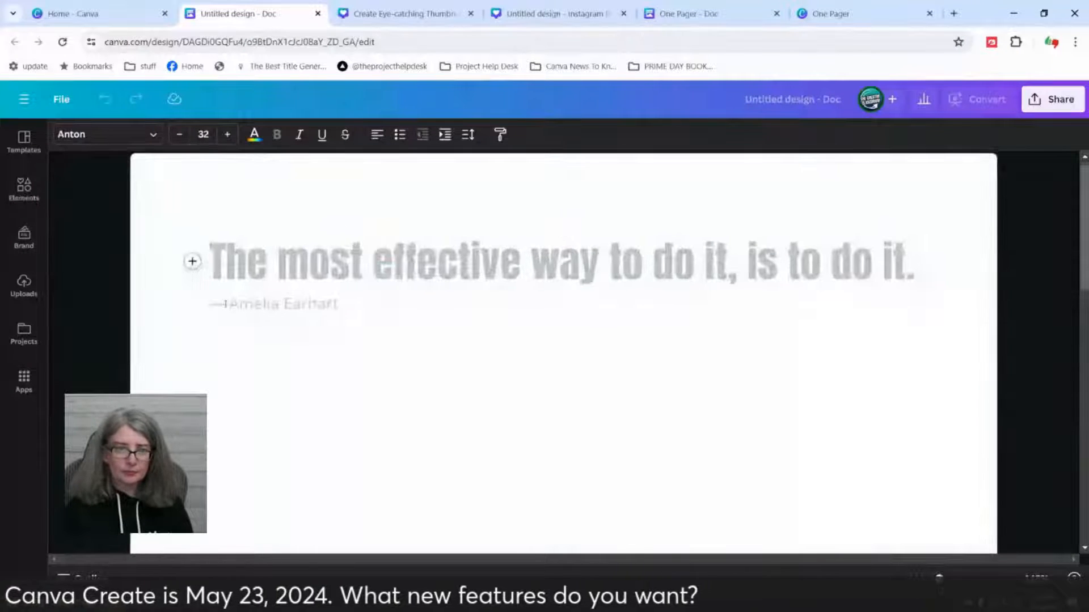
# Step: Generate Magic Write text in the doc from the prompt "a video script on how to grow cucumbers in the garden"
pyautogui.click(192, 262)
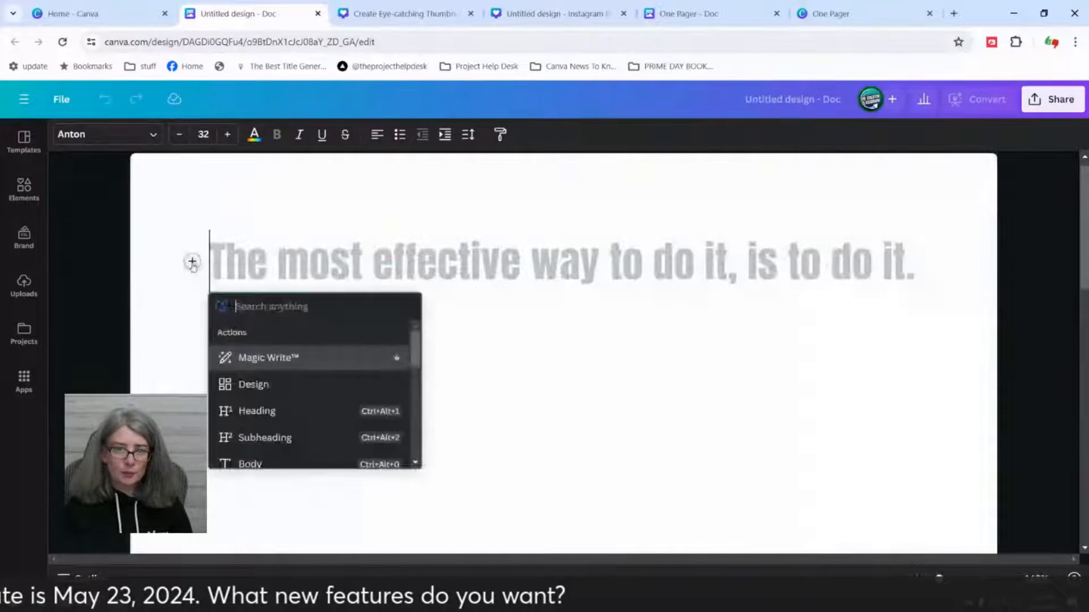
pyautogui.click(252, 358)
pyautogui.write('a video scr')
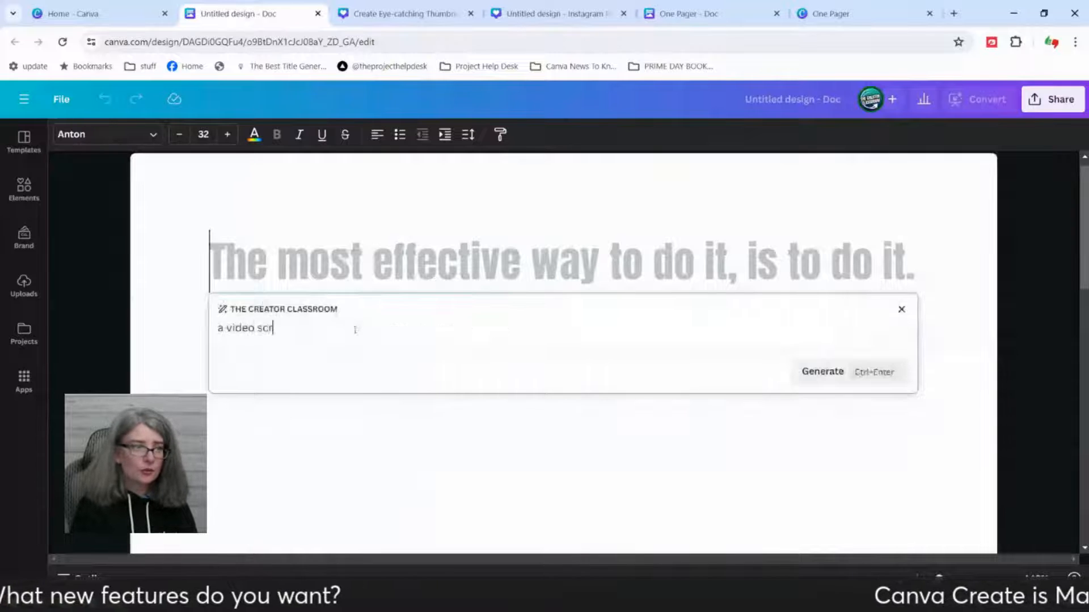
pyautogui.write('ipt on how to grpw')
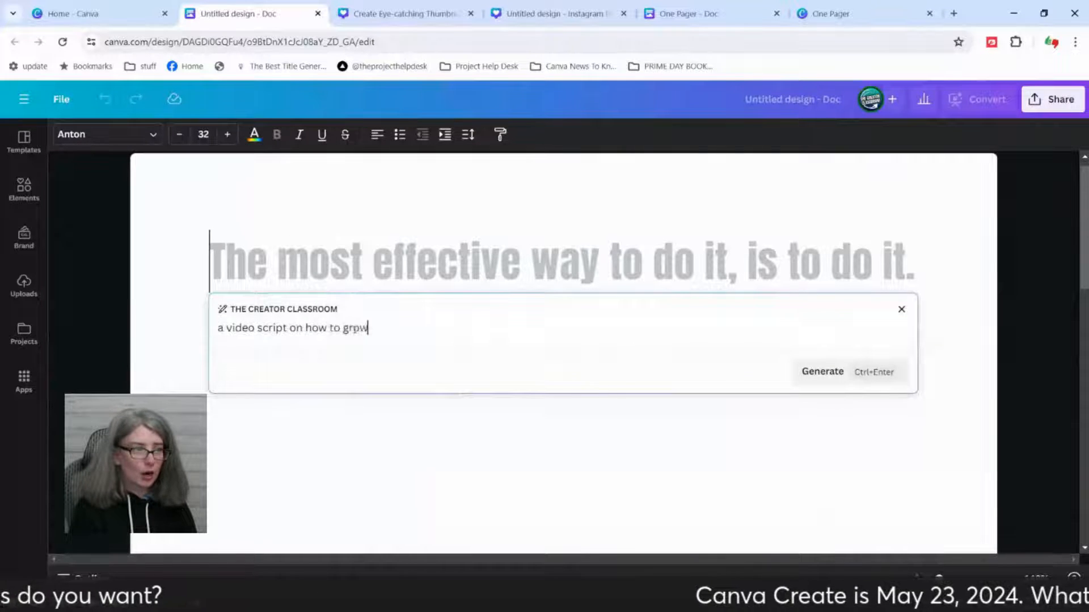
pyautogui.write(' cucumbers in the gard')
pyautogui.write('n')
pyautogui.press('BackSpace')
pyautogui.press('BackSpace')
pyautogui.write('den')
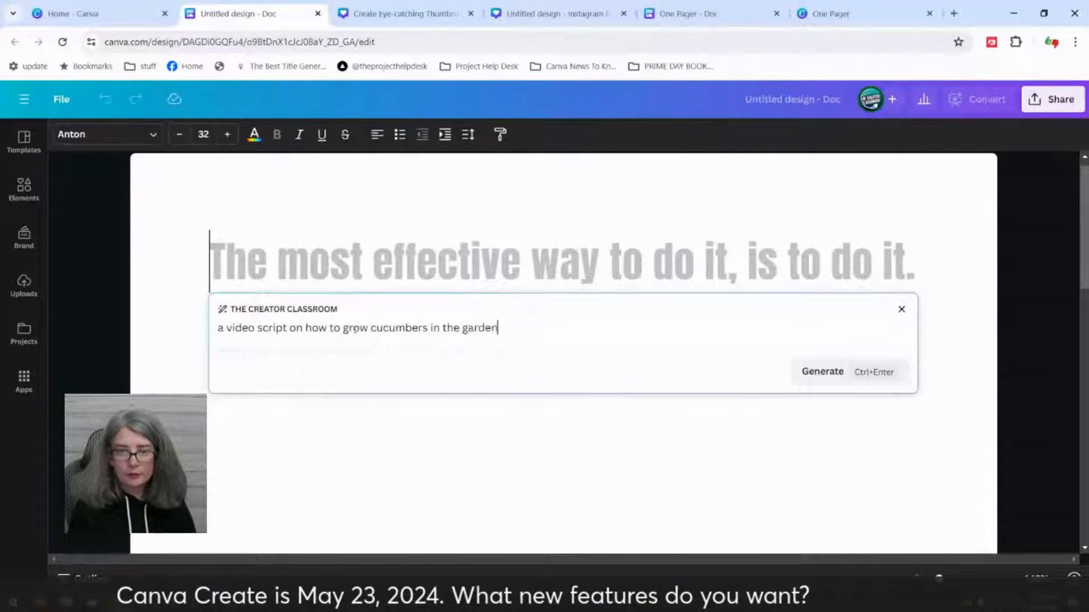
pyautogui.click(841, 372)
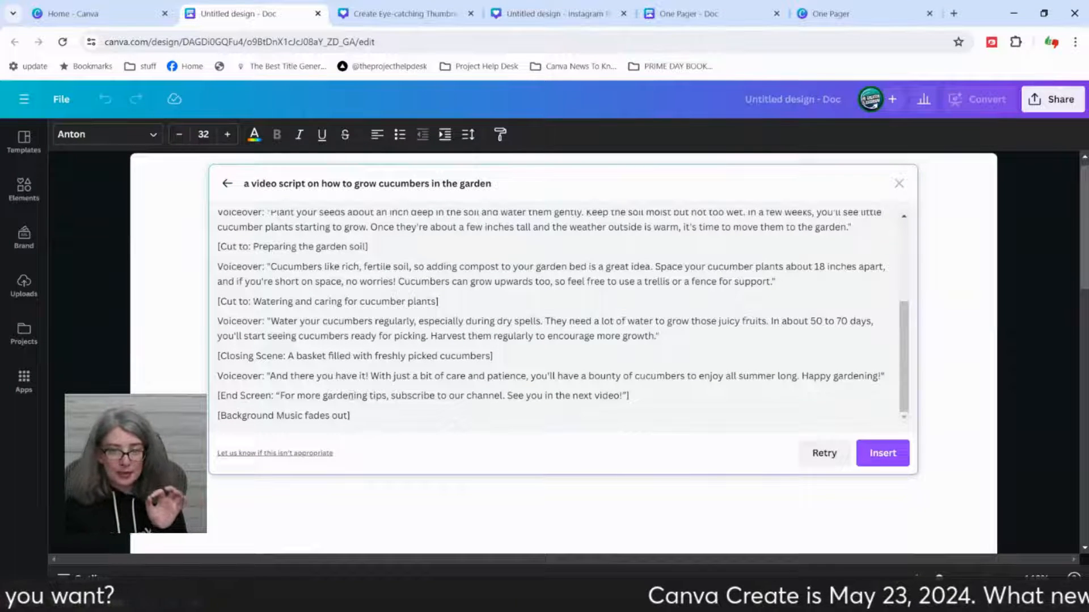
# Step: Read through the generated cucumber script and have Magic Write produce another version from the same prompt
pyautogui.scroll(5, 522, 397)
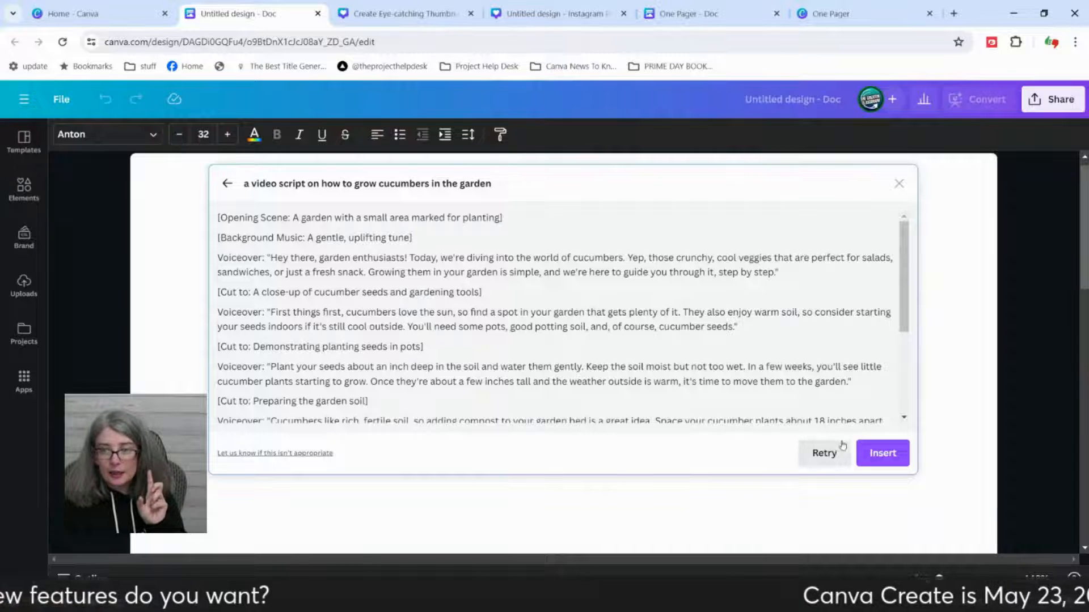
pyautogui.click(825, 452)
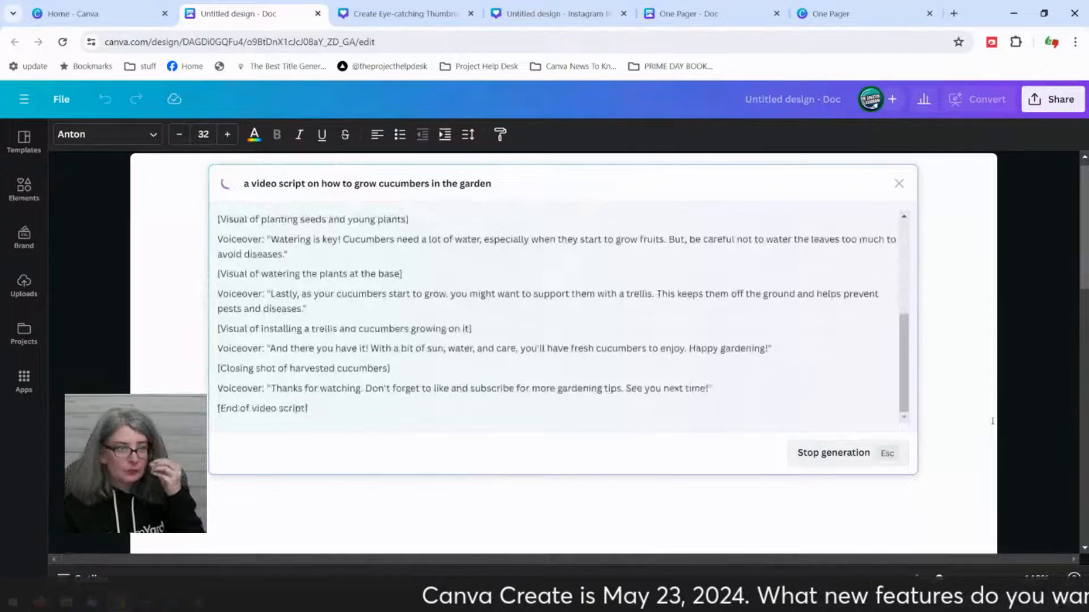
pyautogui.scroll(10, 615, 343)
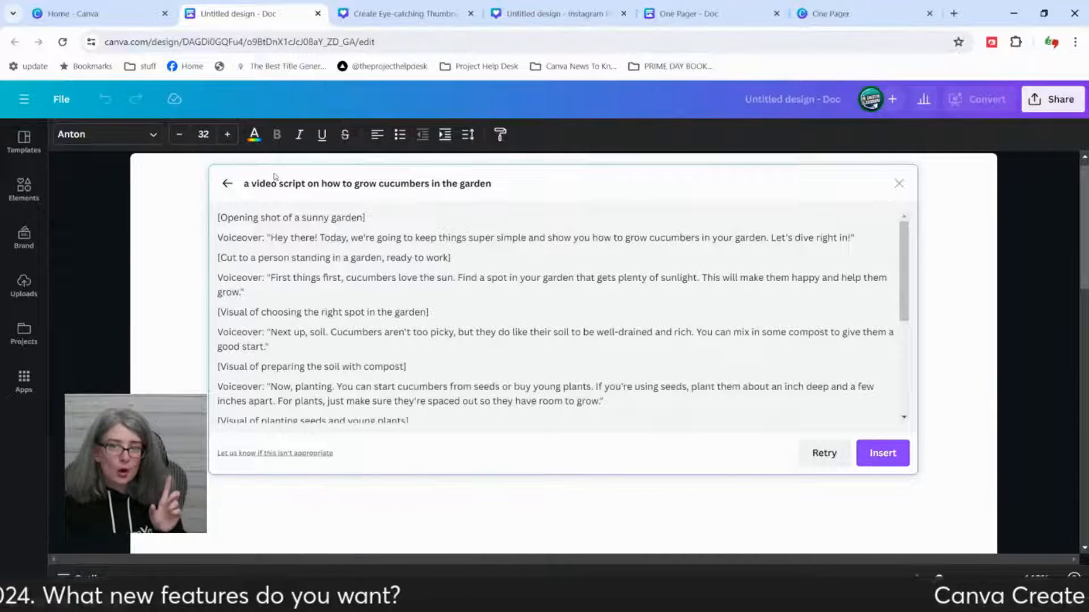
# Step: Change "cucumbers" to "peppers" in the Magic Write prompt, generate the new video script and read it through
pyautogui.click(227, 184)
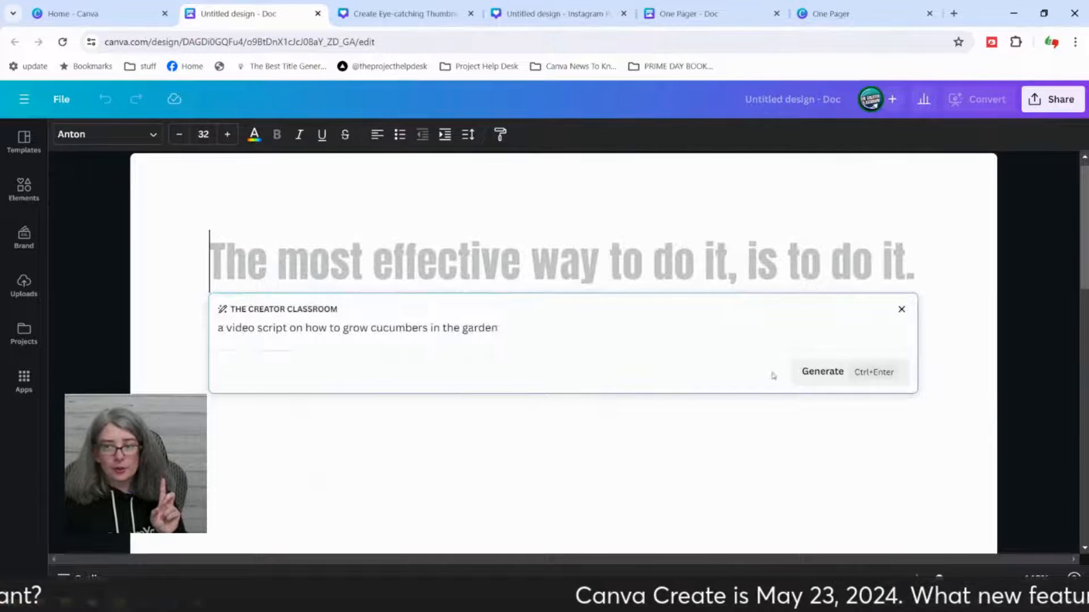
pyautogui.doubleClick(395, 327)
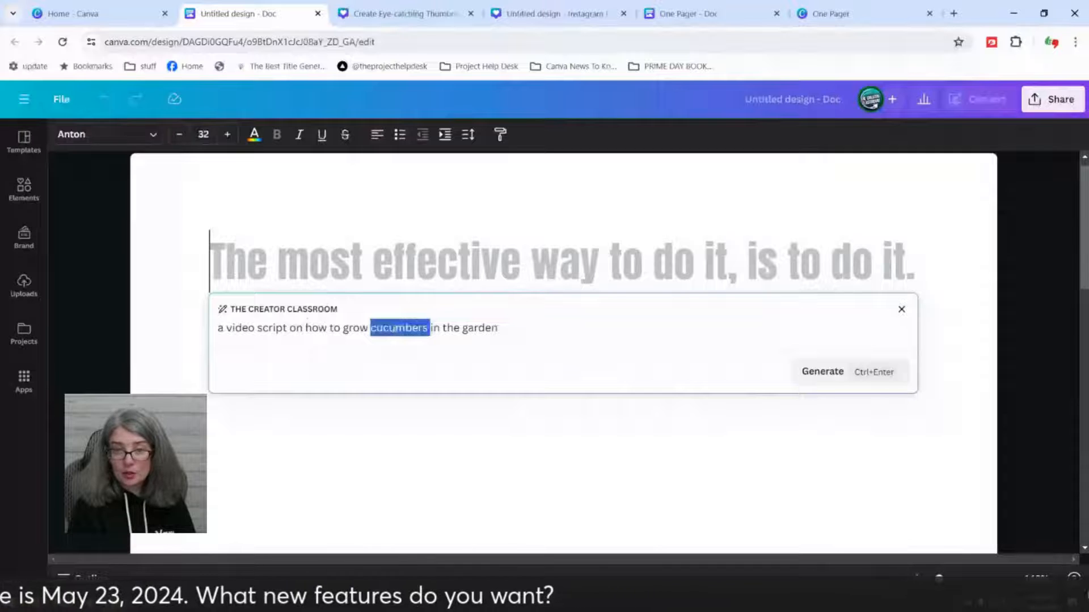
pyautogui.press('BackSpace')
pyautogui.write('peppers')
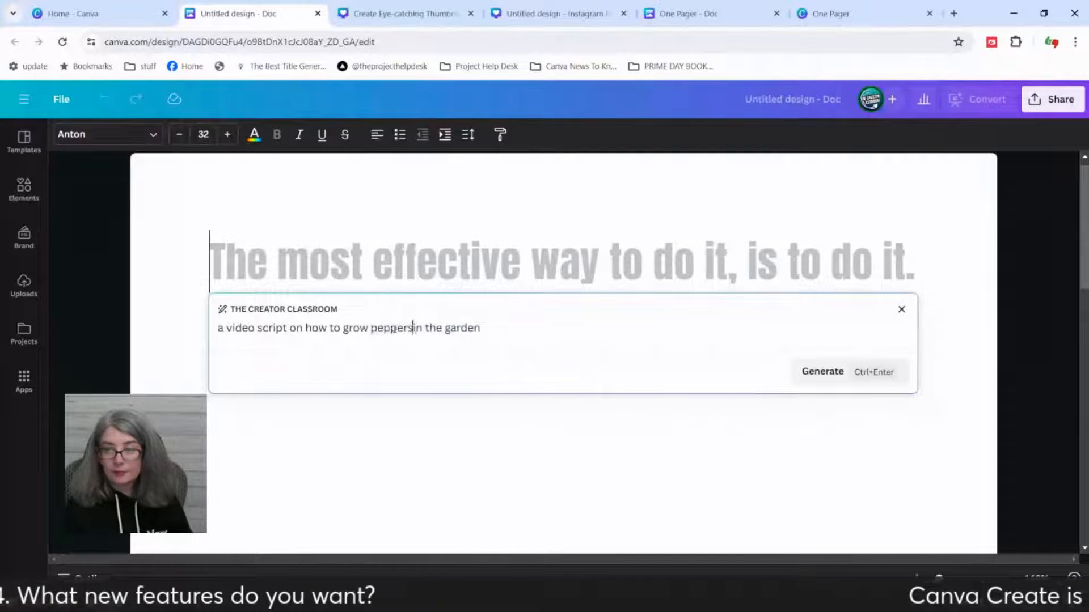
pyautogui.click(830, 374)
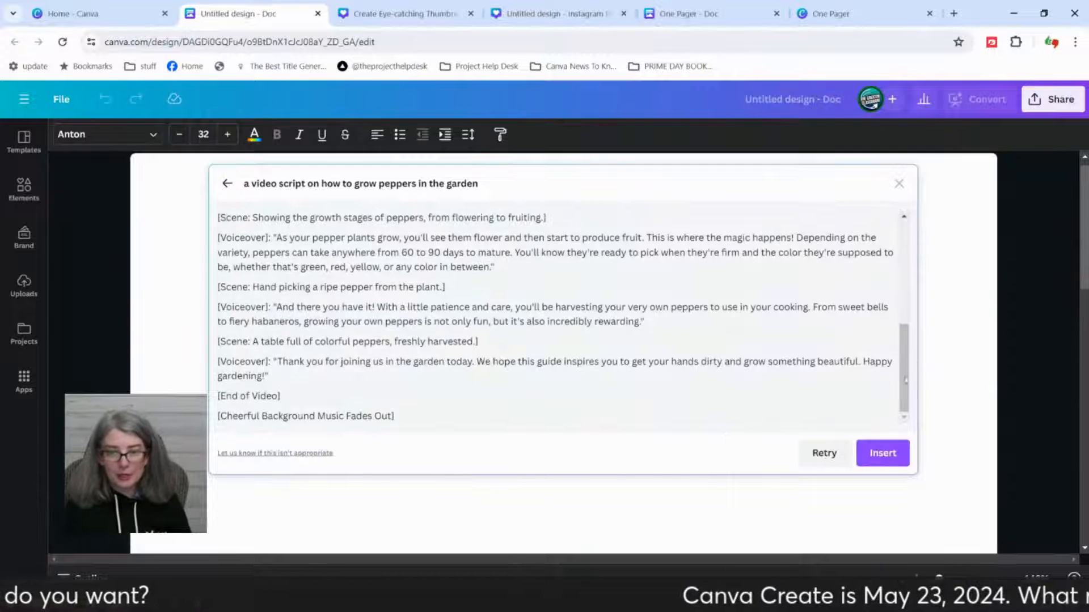
pyautogui.scroll(10, 342, 406)
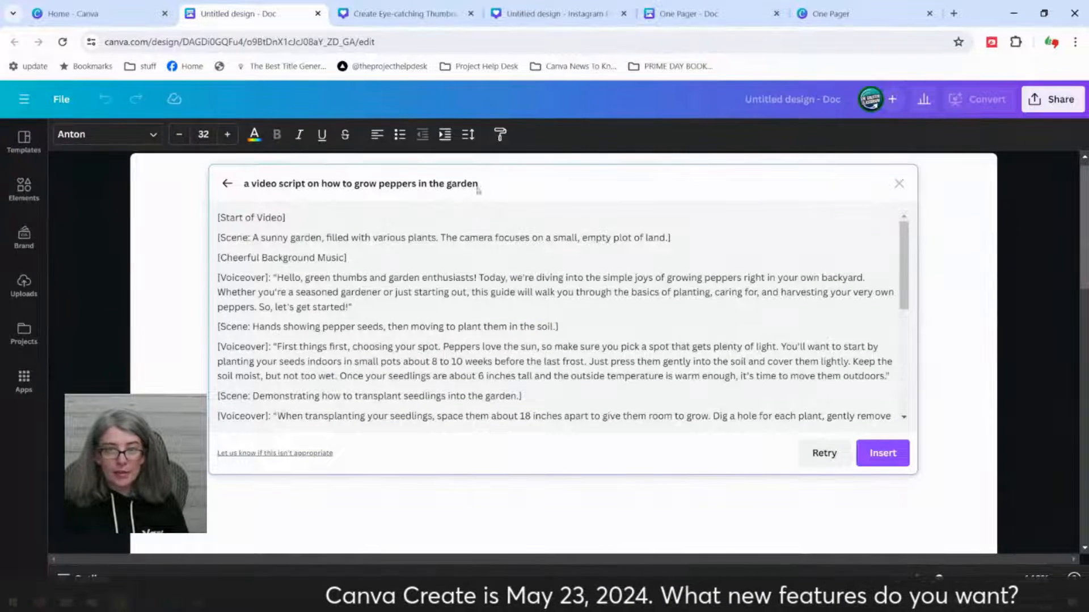
# Step: Change "video script" to "blog post" in the Magic Write prompt, generate the text and insert it into the doc
pyautogui.click(227, 185)
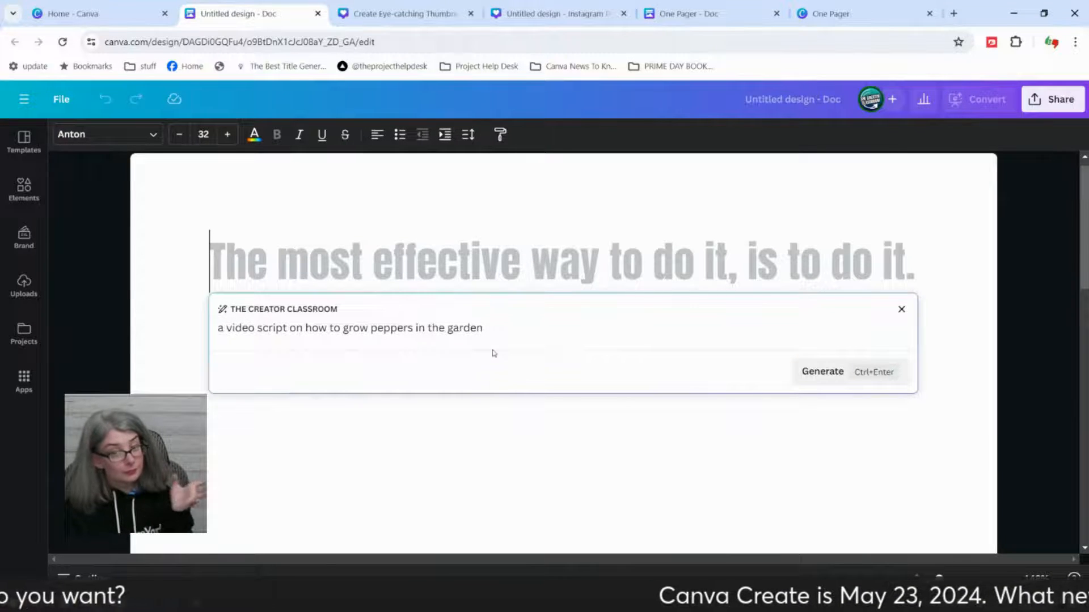
pyautogui.doubleClick(242, 329)
pyautogui.press('Delete')
pyautogui.press('Delete')
pyautogui.press('Delete')
pyautogui.press('Delete')
pyautogui.press('Delete')
pyautogui.press('Delete')
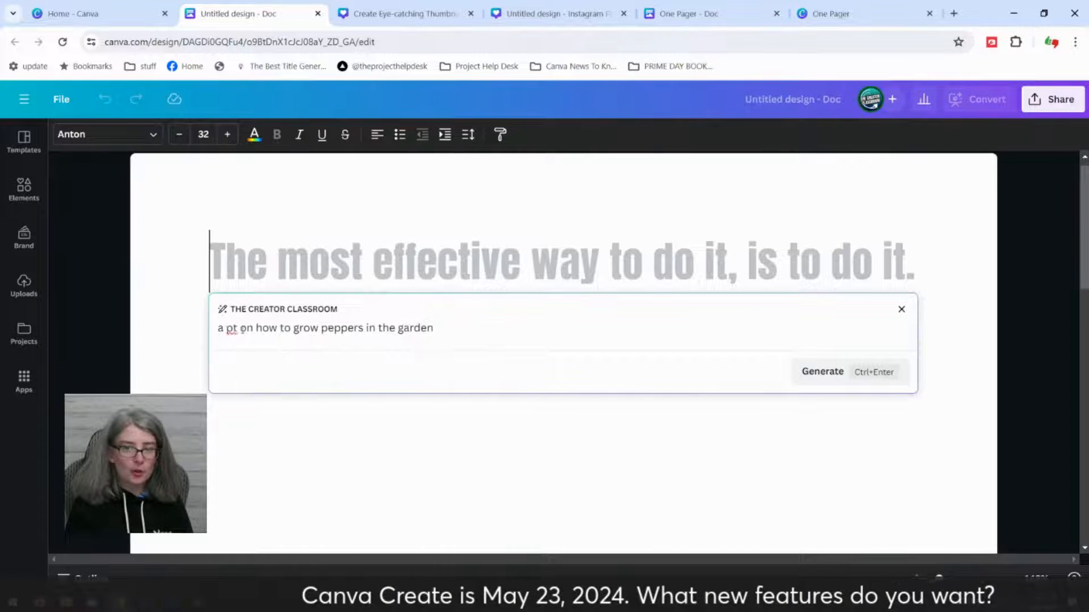
pyautogui.press('Delete')
pyautogui.write('blog post')
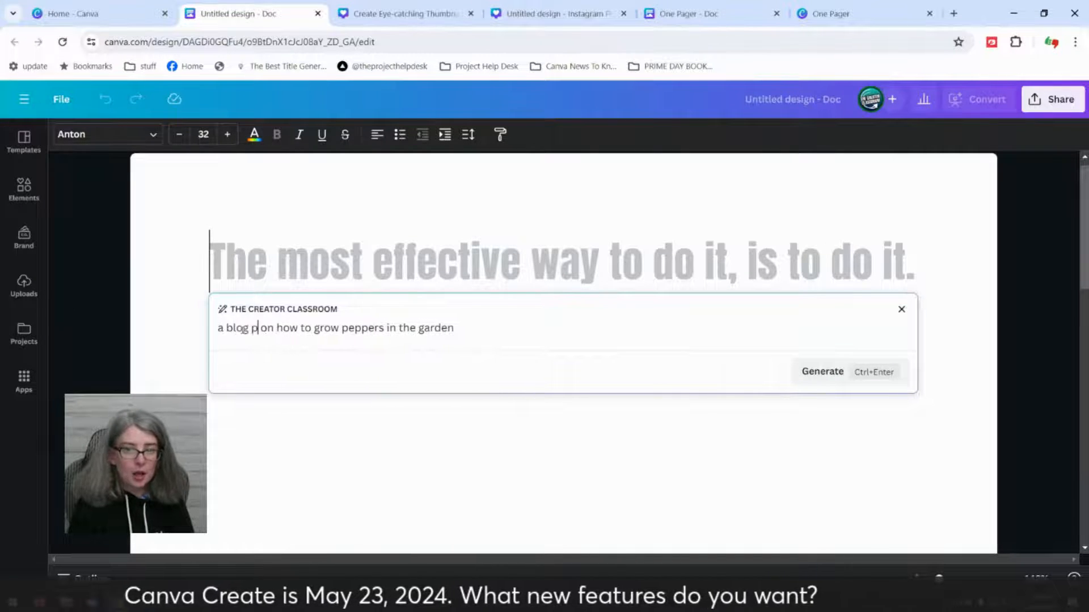
pyautogui.click(823, 371)
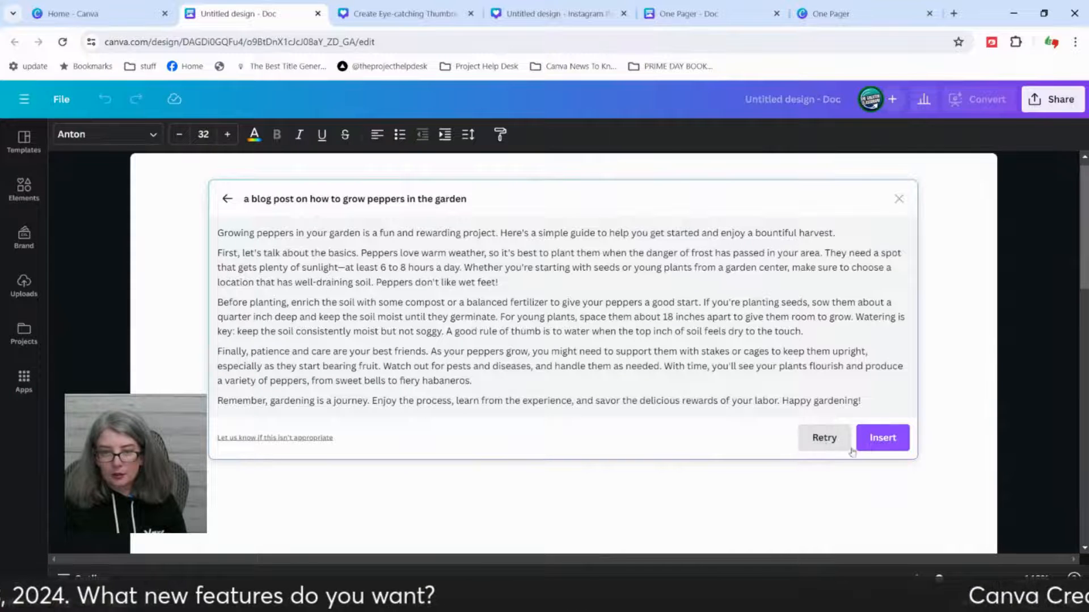
pyautogui.click(886, 444)
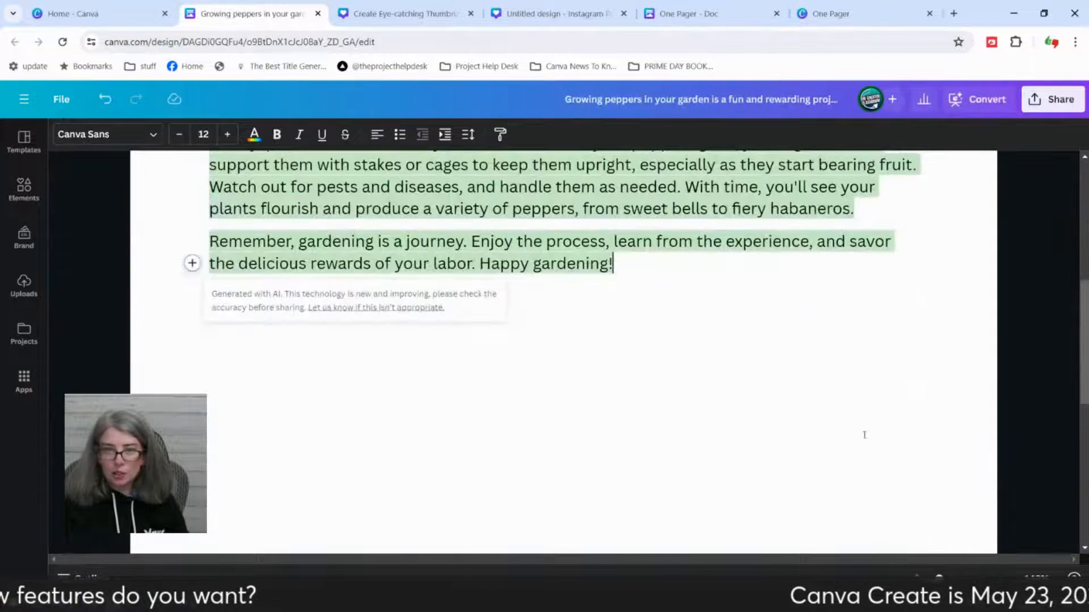
# Step: Read through the inserted blog post on growing peppers from its introduction to its closing paragraph
pyautogui.scroll(5, 474, 429)
pyautogui.scroll(2, 474, 429)
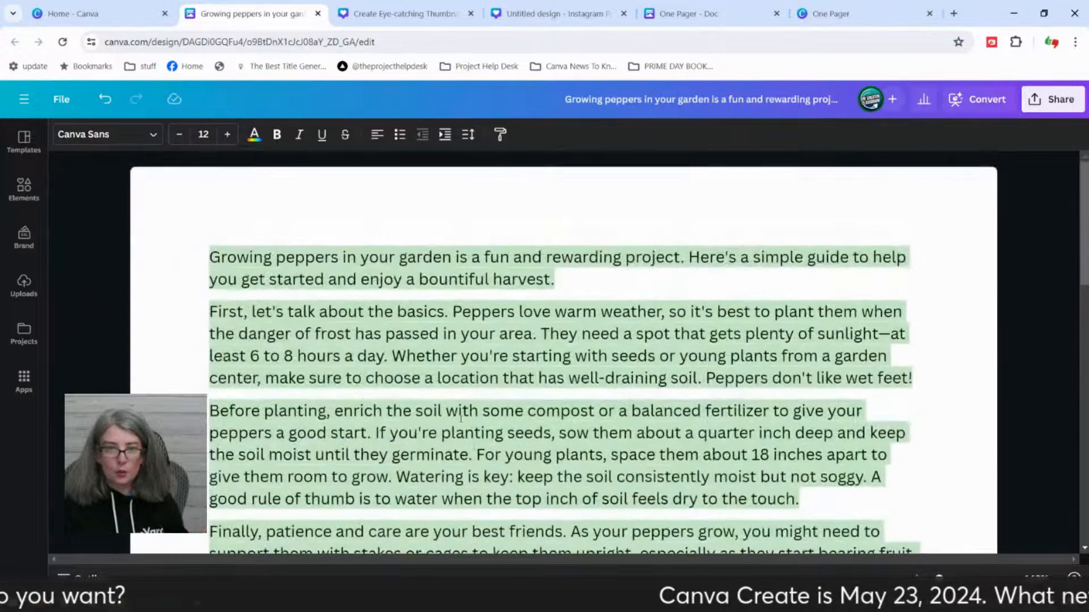
pyautogui.click(407, 328)
pyautogui.scroll(-7, 409, 331)
pyautogui.click(640, 330)
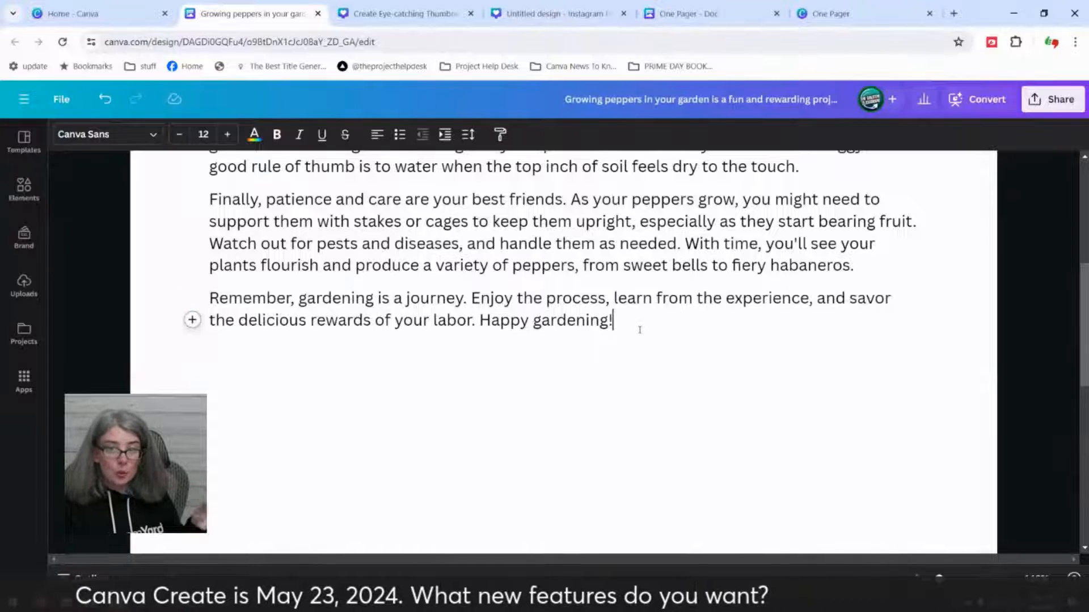
pyautogui.scroll(6, 624, 335)
pyautogui.scroll(2, 607, 351)
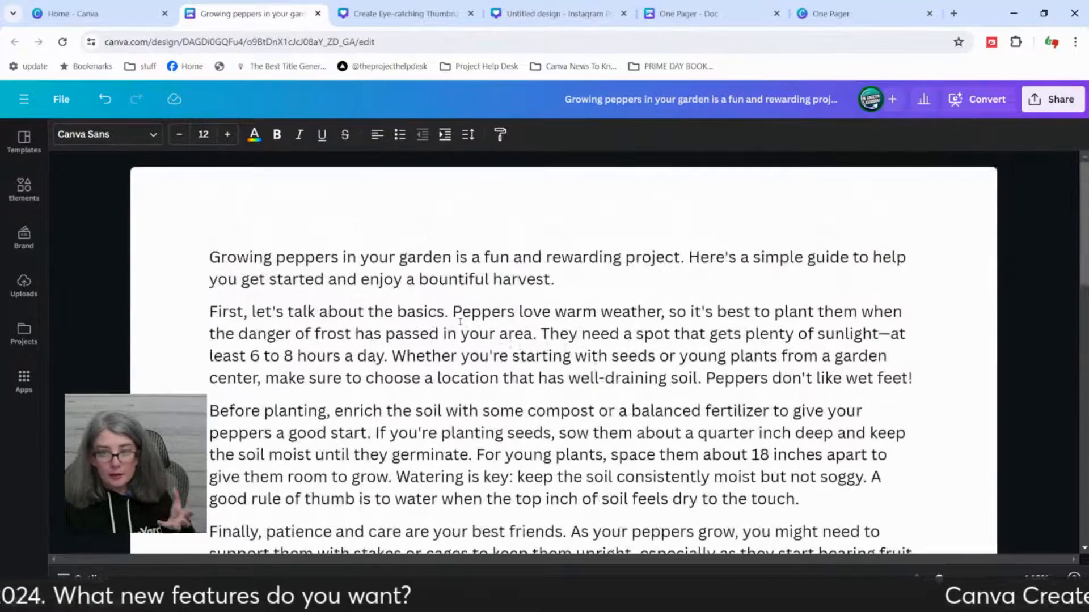
# Step: Rewrite the closing paragraph beginning "Remember, gardening is a journey" with Magic Write's Rewrite option
pyautogui.scroll(-4, 460, 337)
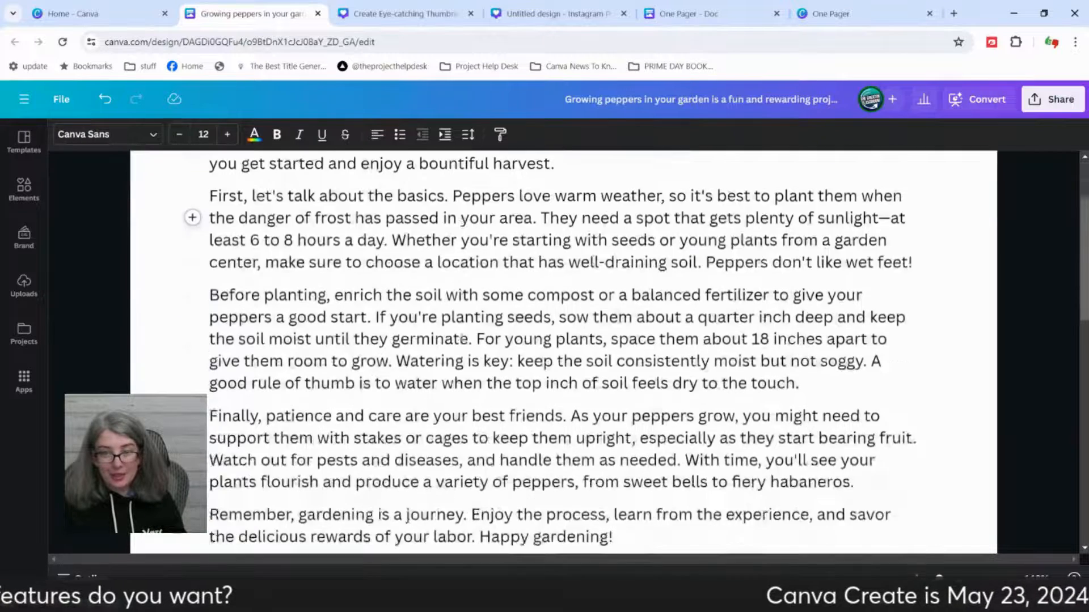
pyautogui.moveTo(639, 467); pyautogui.dragTo(209, 431)
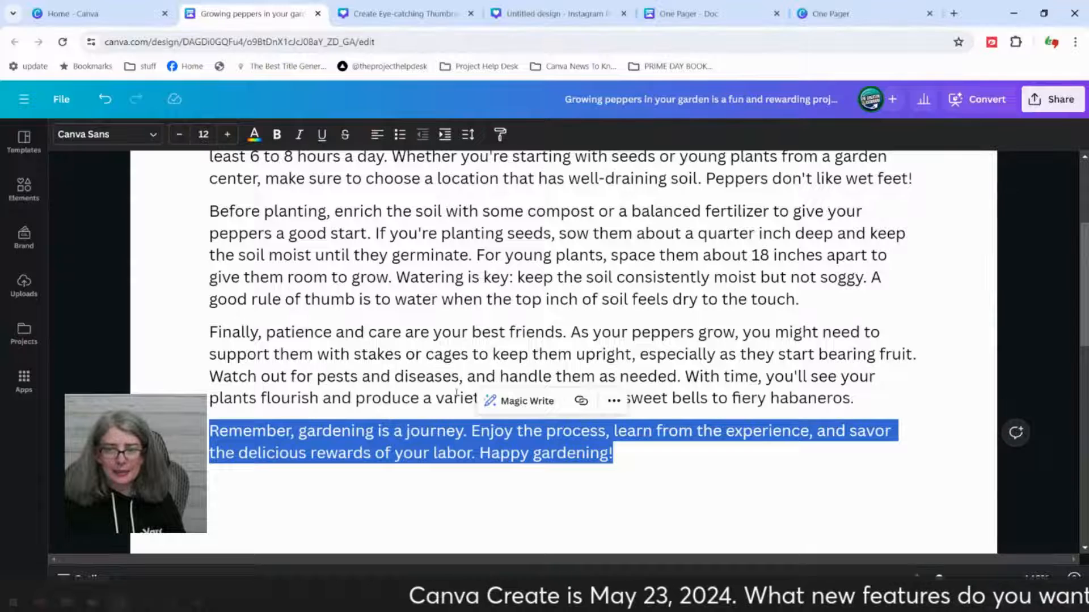
pyautogui.click(499, 399)
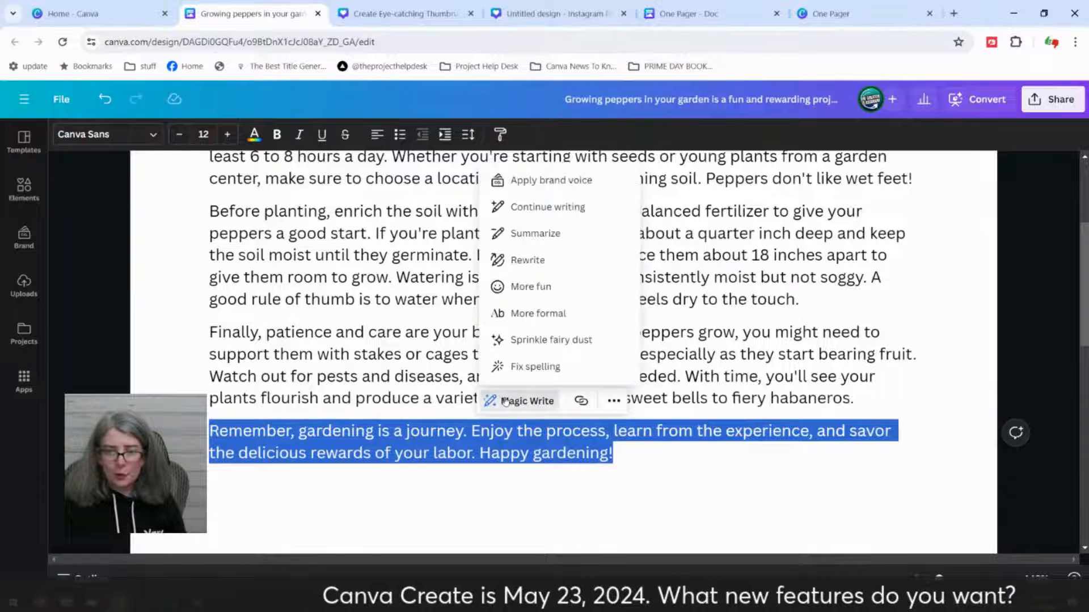
pyautogui.click(551, 266)
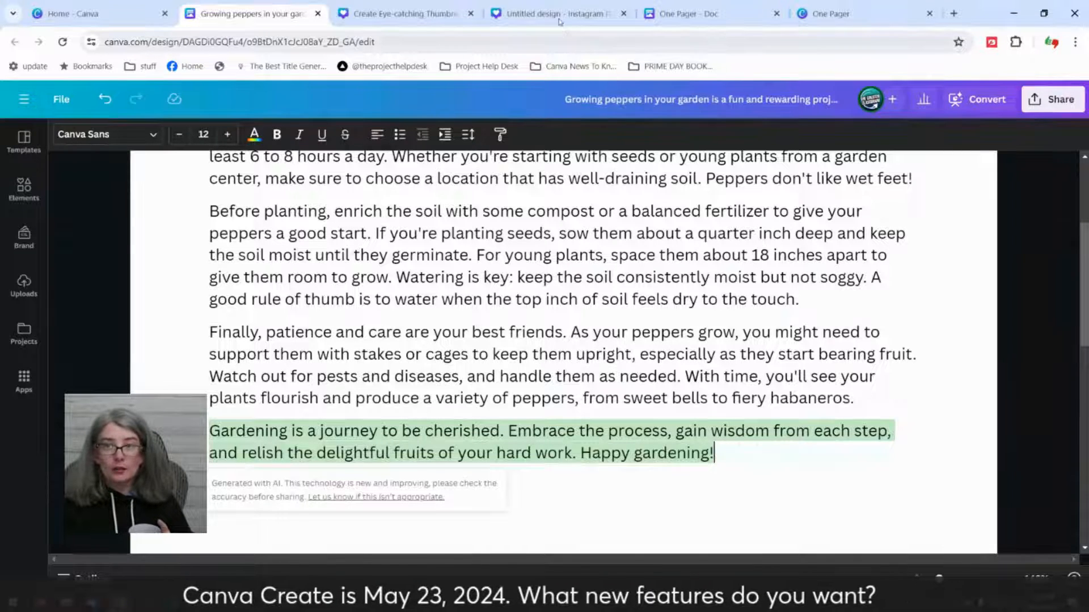
# Step: Switch to the untitled Instagram Post design, delete page 4 and add a blank page after page 3
pyautogui.hotkey('ctrl', 'Tab')
pyautogui.hotkey('ctrl', 'Tab')
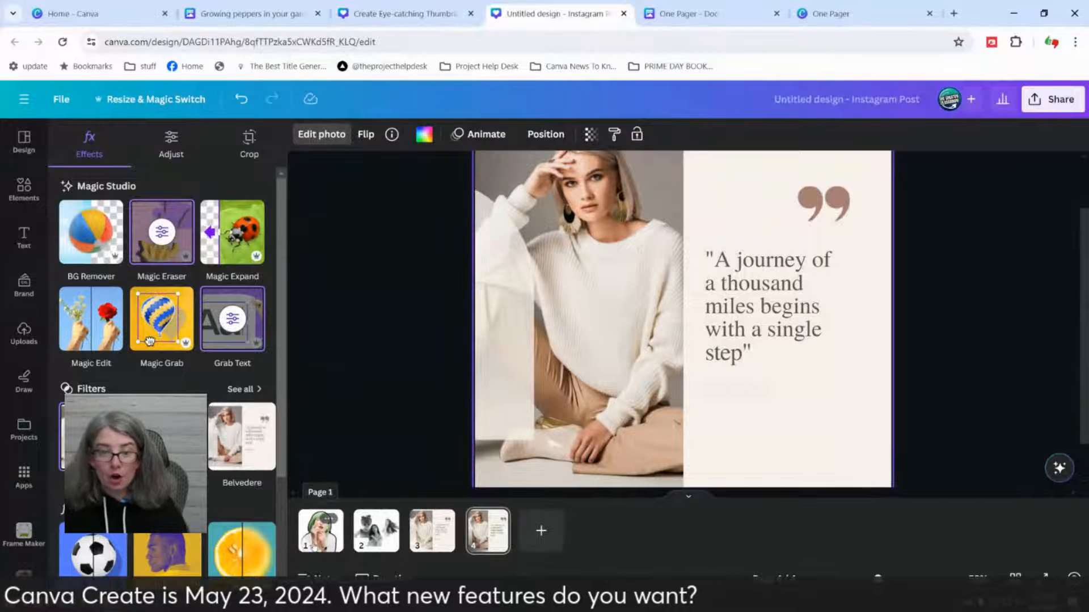
pyautogui.click(320, 530)
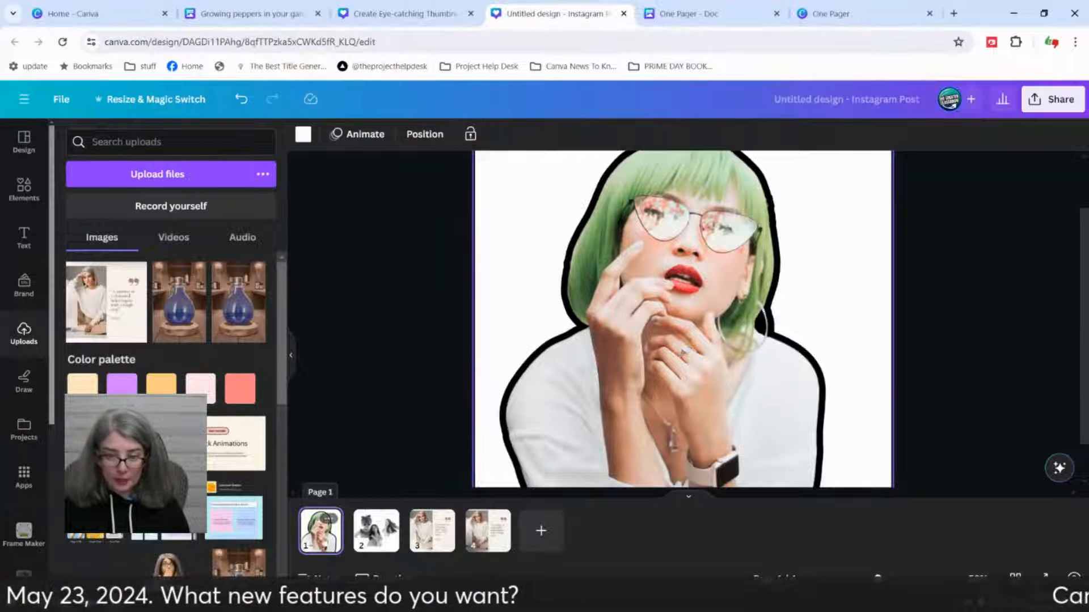
pyautogui.click(497, 521)
pyautogui.press('Delete')
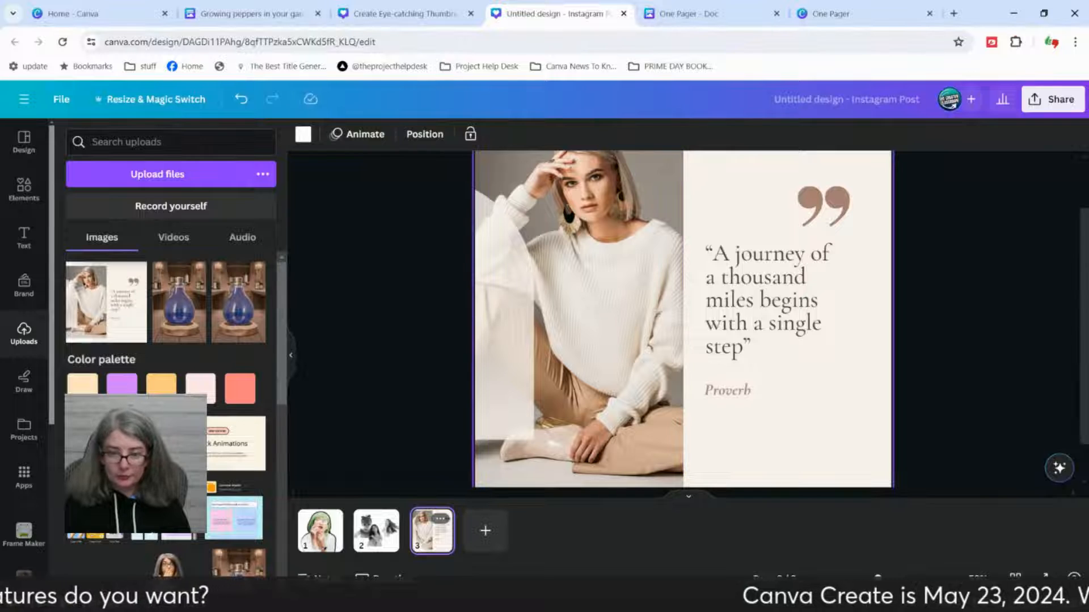
pyautogui.click(485, 530)
# Step: Delete the first three pages of the design, keeping only the blank page
pyautogui.click(320, 530)
pyautogui.keyDown('shift'); pyautogui.click(425, 536); pyautogui.keyUp('shift')
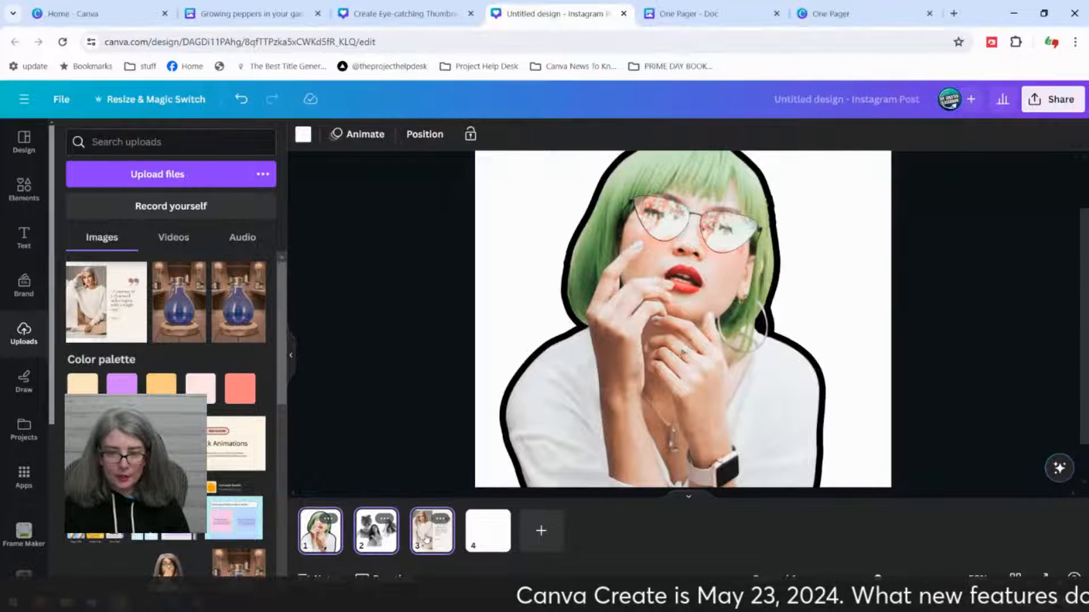
pyautogui.press('Delete')
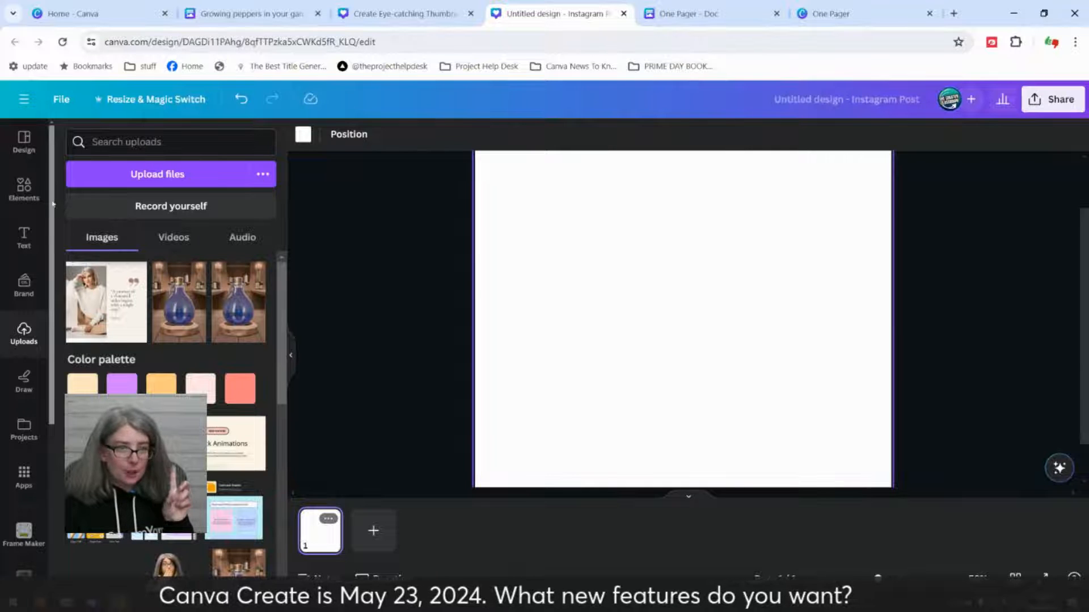
# Step: Add the stock photo of the girl in yellow sunglasses to the blank page, shrink it slightly and move it against the page's right edge
pyautogui.click(23, 188)
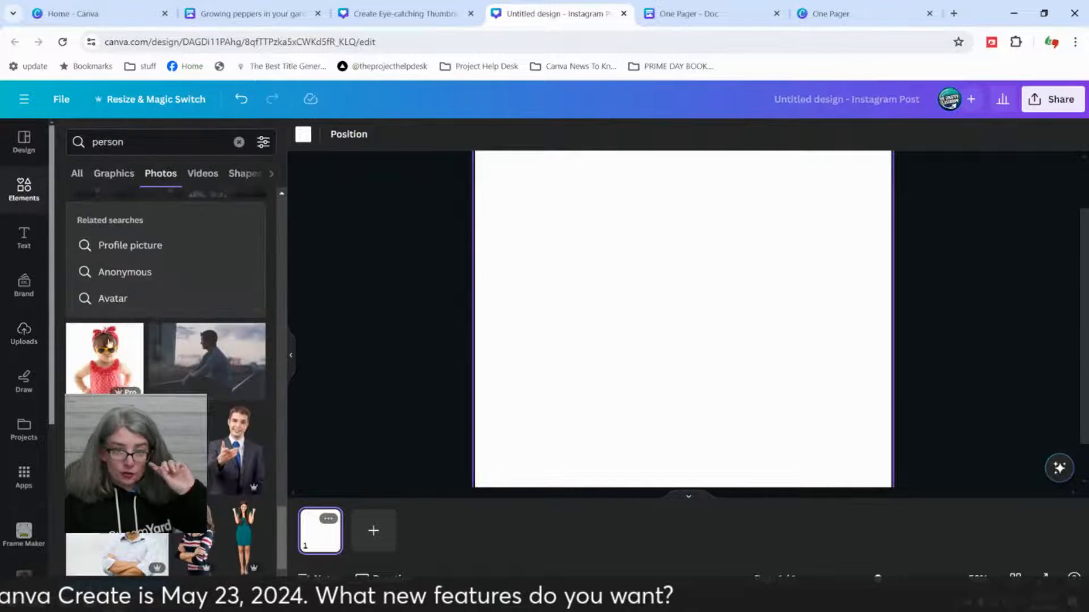
pyautogui.click(117, 367)
pyautogui.click(382, 356)
pyautogui.click(652, 323)
pyautogui.scroll(1, 652, 323)
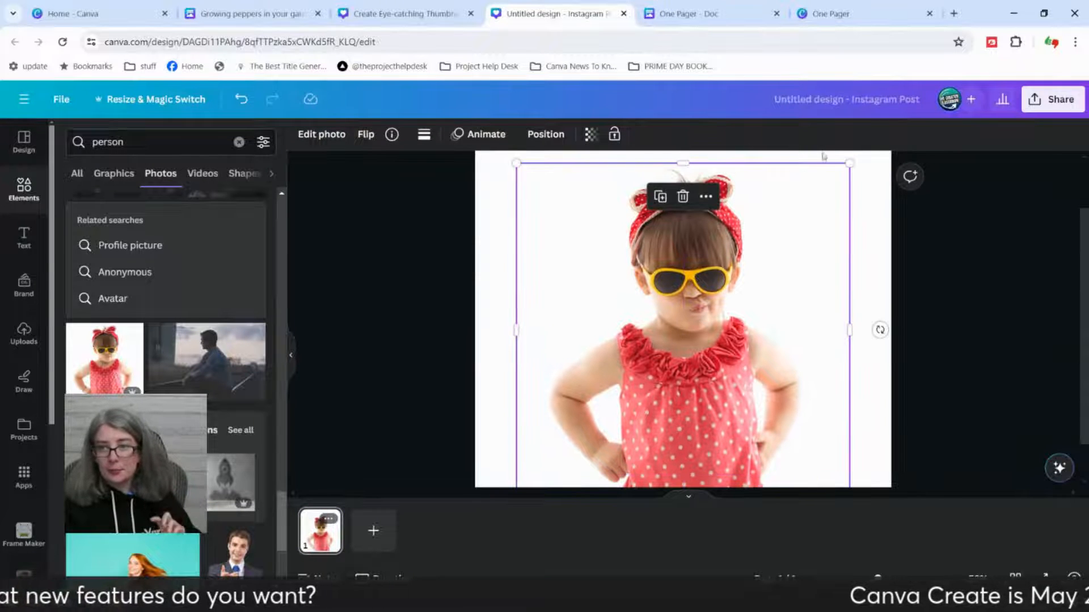
pyautogui.moveTo(849, 162); pyautogui.dragTo(830, 187)
pyautogui.moveTo(649, 311); pyautogui.dragTo(704, 309)
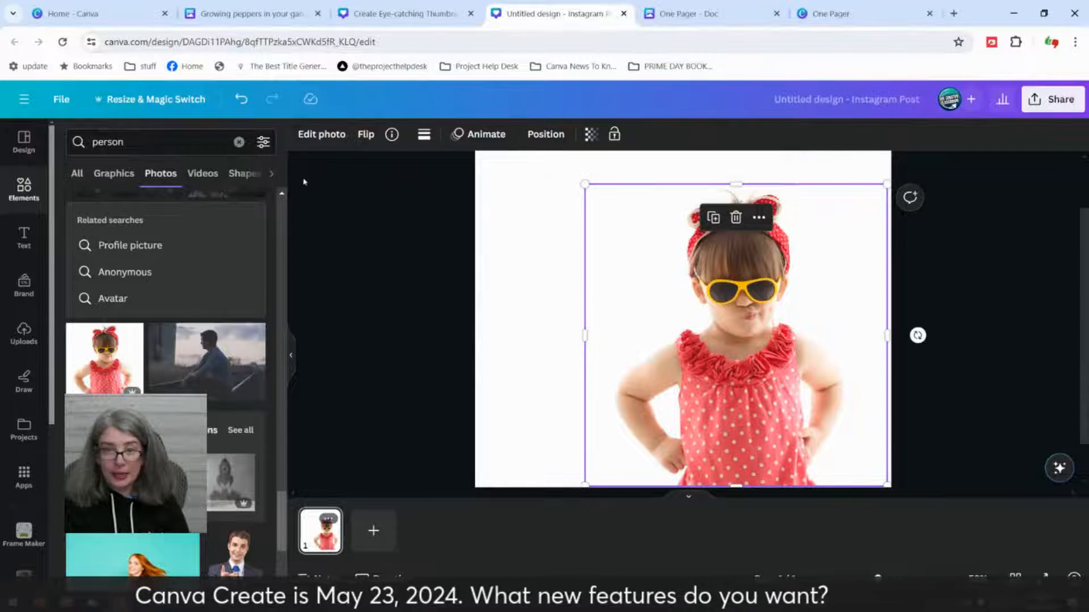
# Step: Move the girl photo back toward the page's centre and set the page background to the near-black colour from the TCC palette
pyautogui.click(444, 278)
pyautogui.moveTo(789, 349); pyautogui.dragTo(744, 348)
pyautogui.click(508, 179)
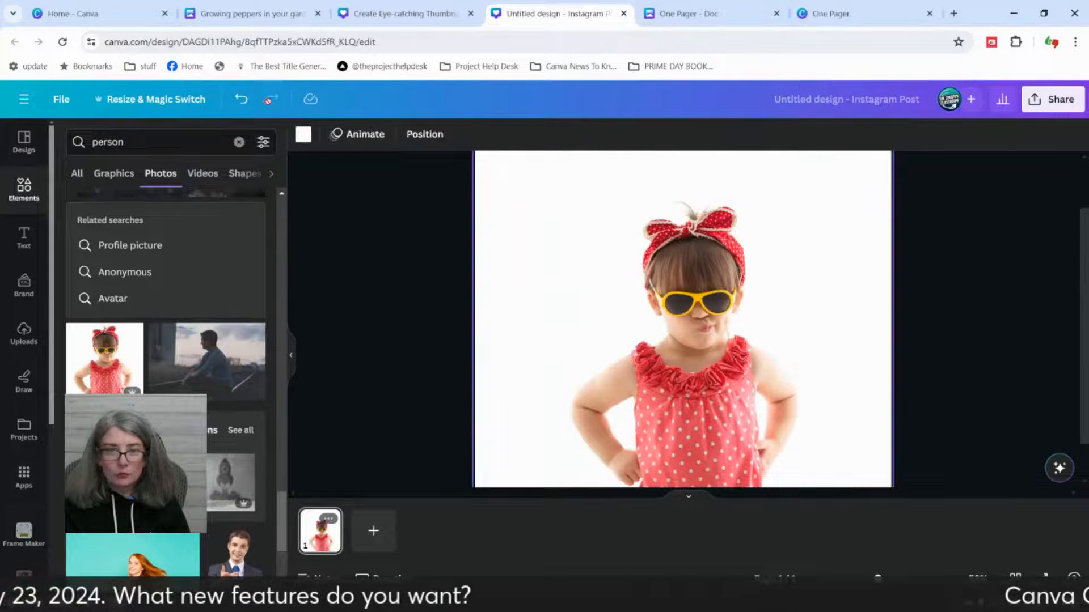
pyautogui.click(303, 134)
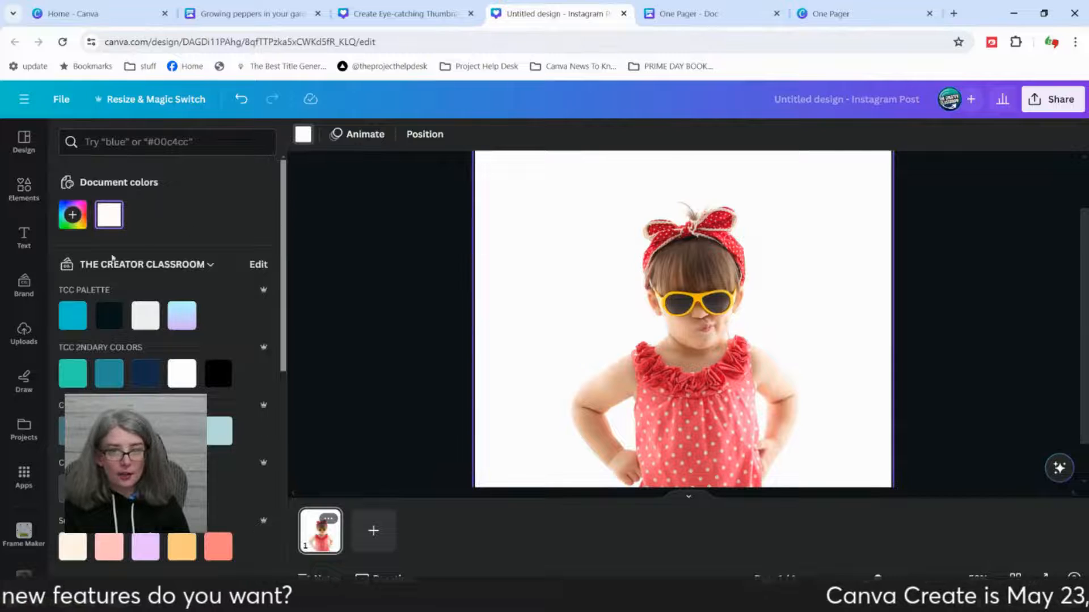
pyautogui.click(115, 326)
# Step: Nudge the girl photo up and to the right, and remove its background with BG Remover
pyautogui.moveTo(675, 378); pyautogui.dragTo(701, 356)
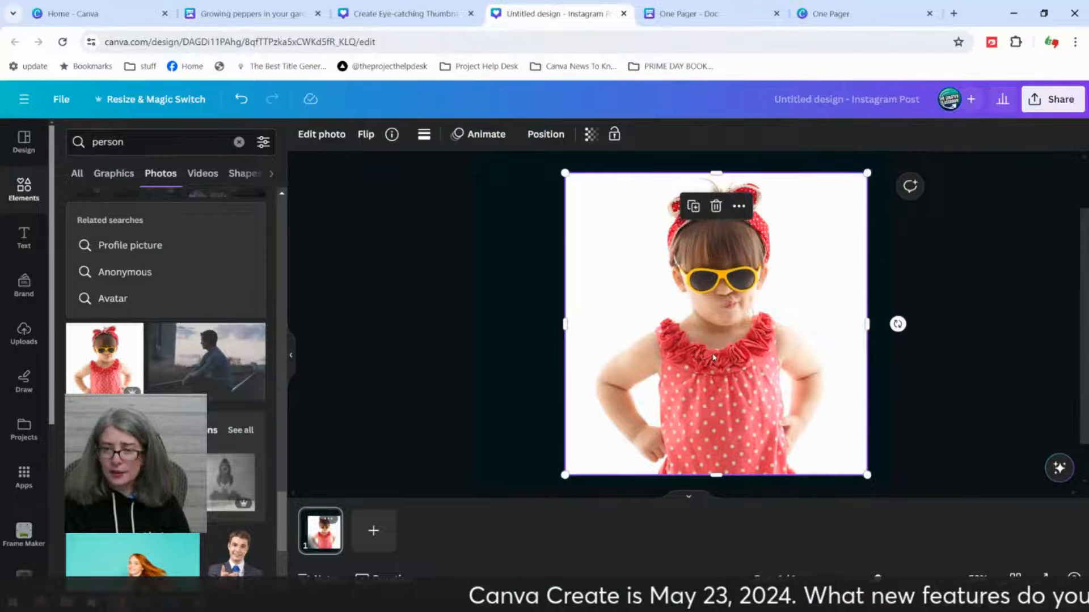
pyautogui.click(316, 136)
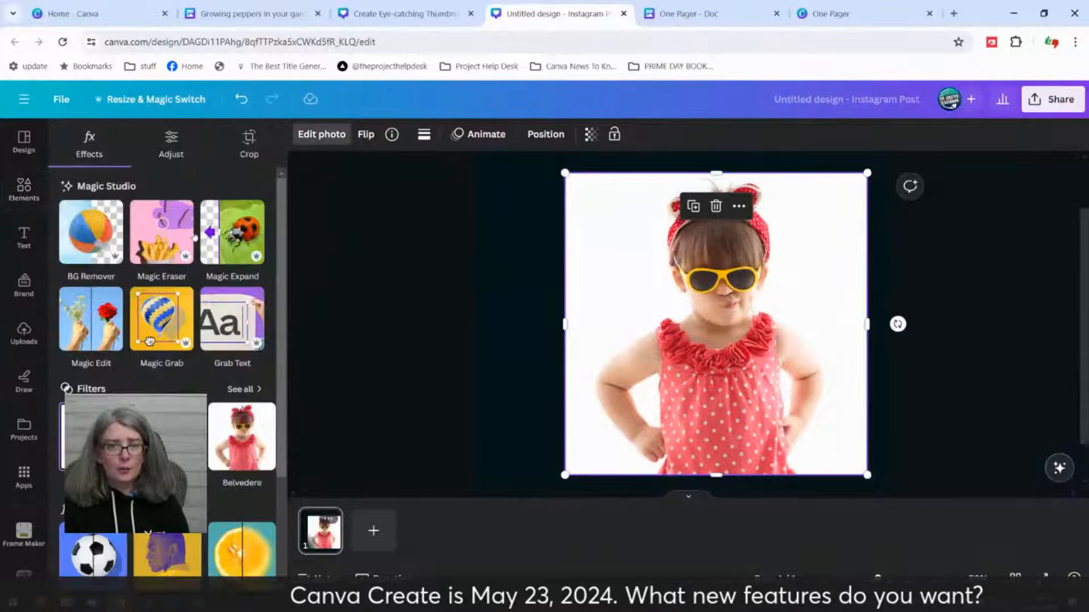
pyautogui.click(91, 232)
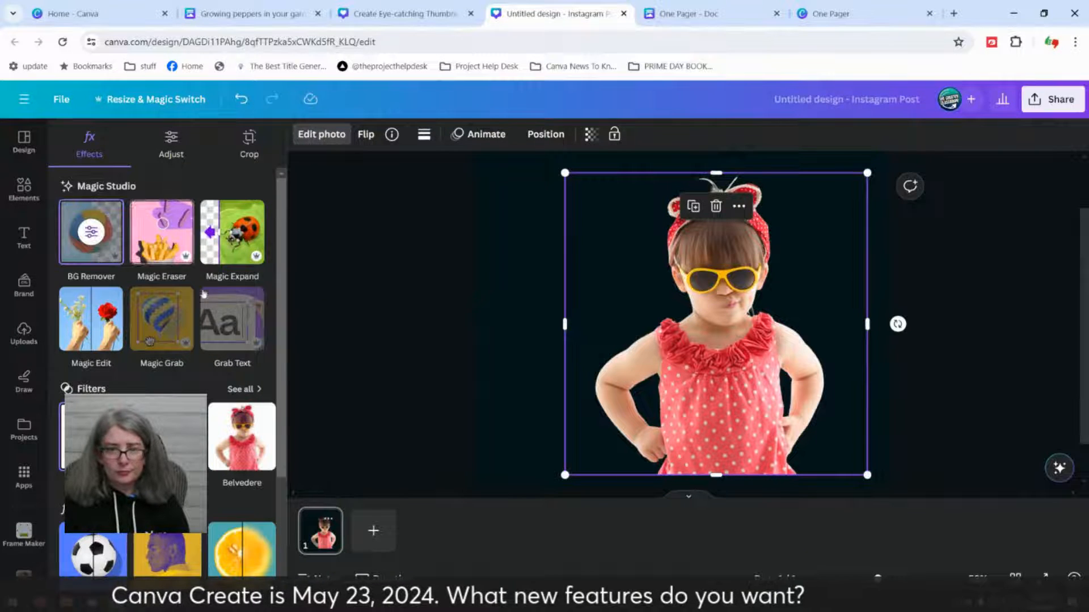
# Step: Try the Sepia duotone on the girl photo, and replace it with the Blush duotone
pyautogui.scroll(-3, 249, 418)
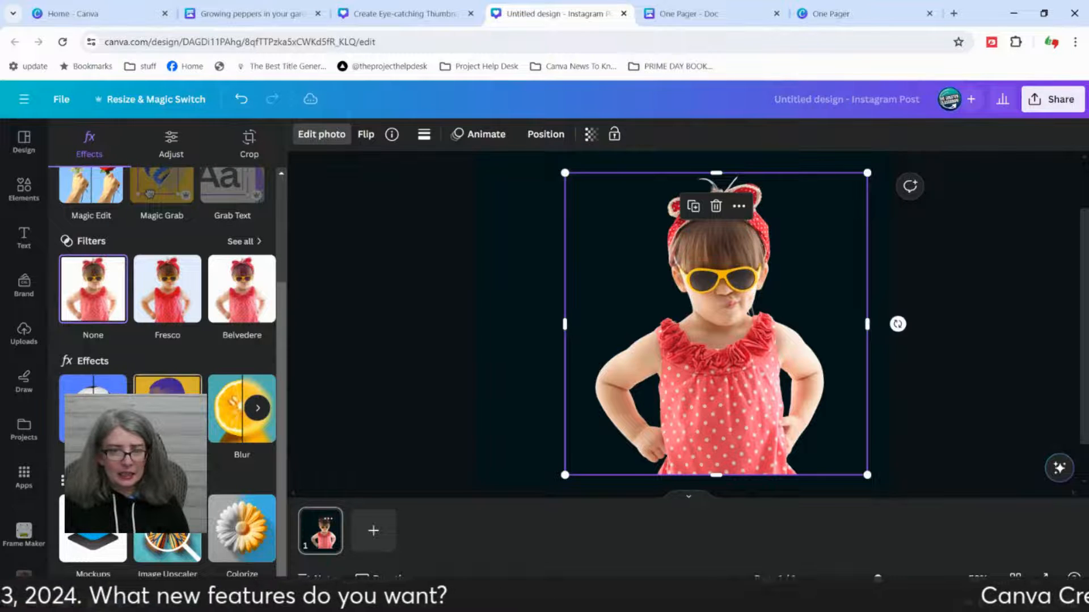
pyautogui.click(168, 386)
pyautogui.scroll(-3, 219, 429)
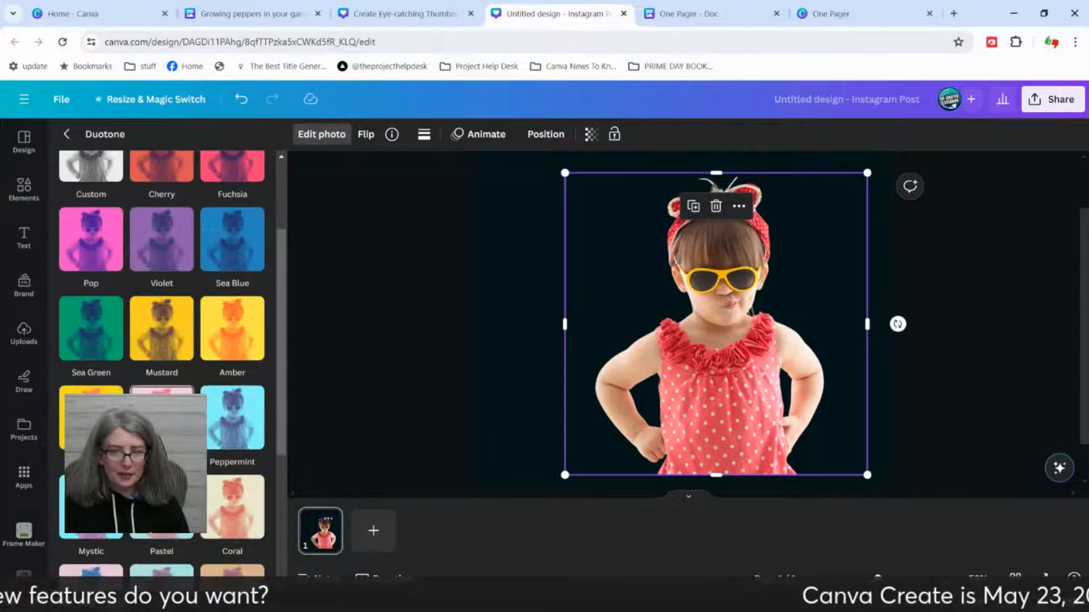
pyautogui.scroll(-5, 218, 429)
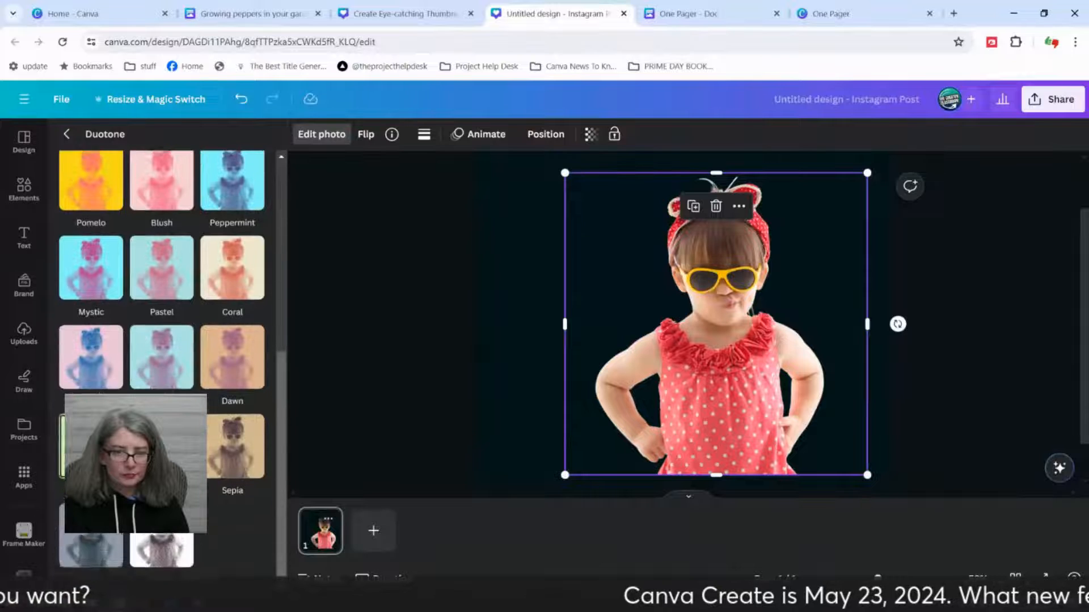
pyautogui.click(231, 441)
pyautogui.scroll(4, 231, 442)
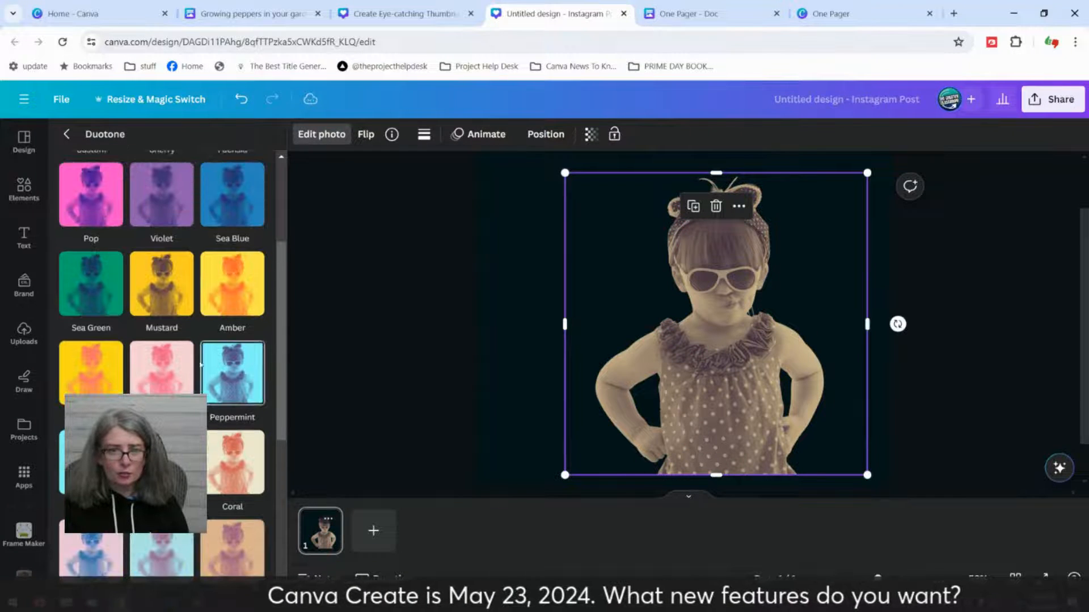
pyautogui.click(168, 383)
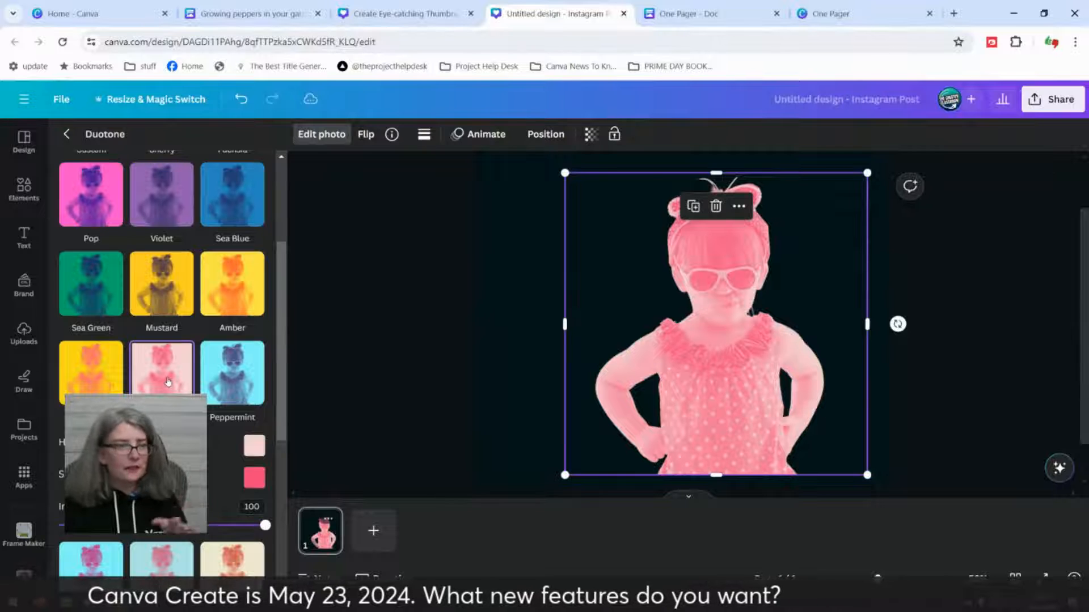
pyautogui.click(461, 383)
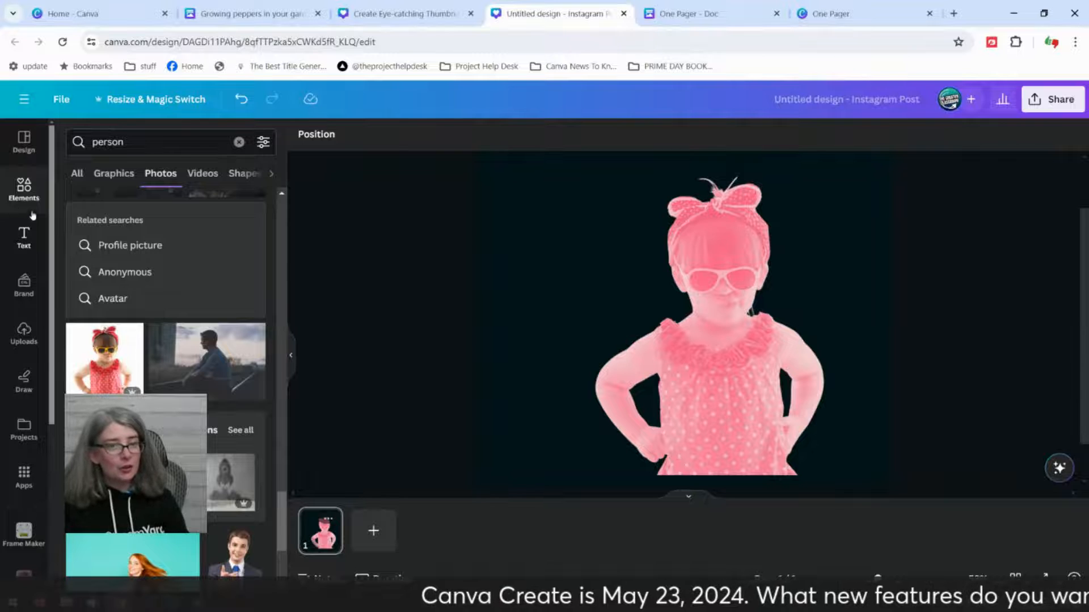
# Step: Replace the girl photo with the recently used photo of the woman in a blue striped off-shoulder top
pyautogui.click(23, 190)
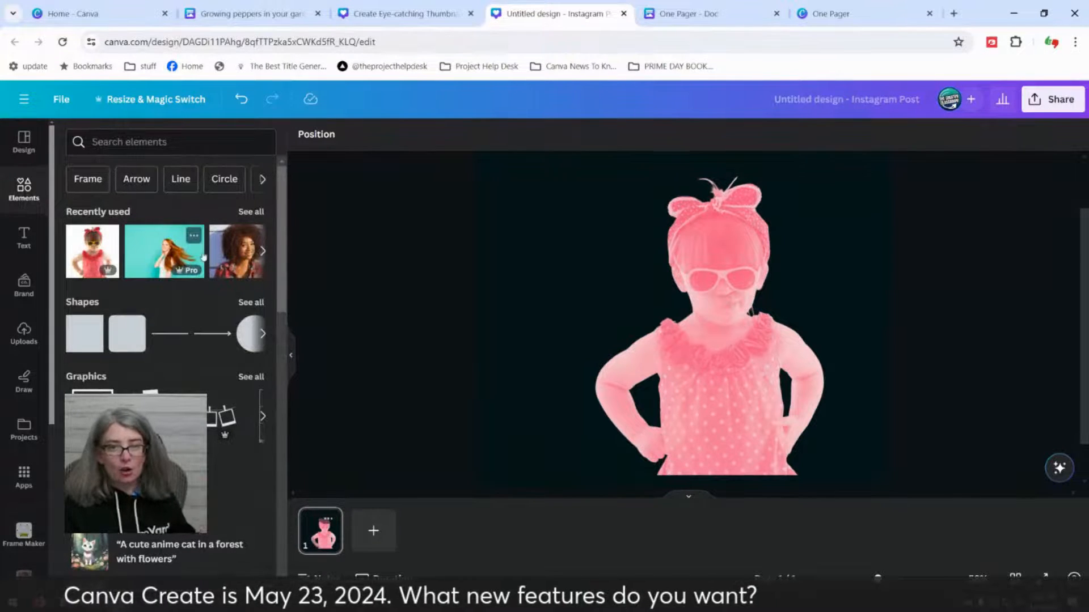
pyautogui.click(251, 212)
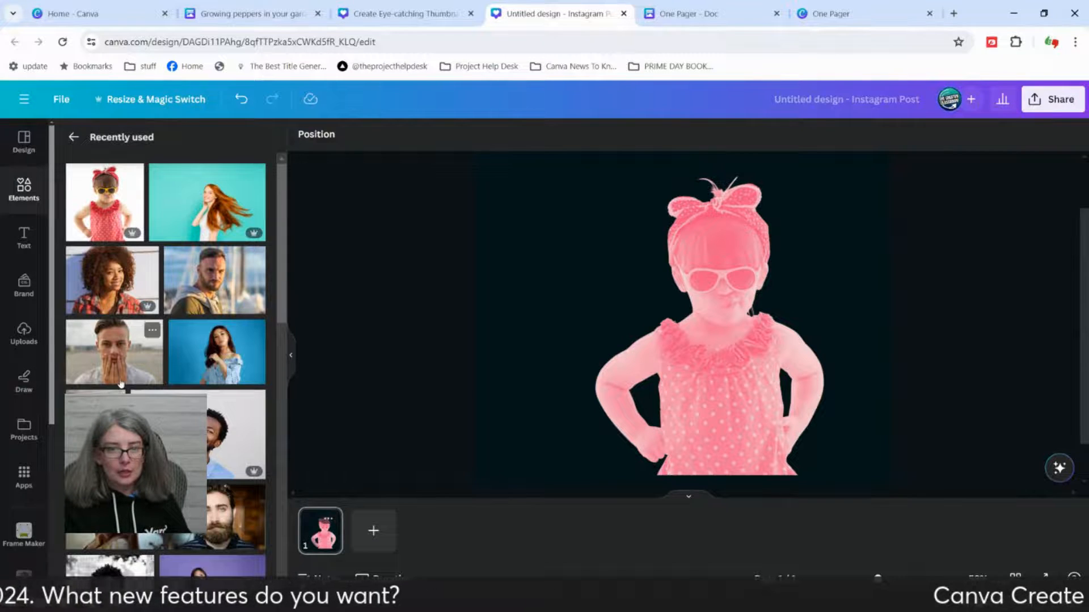
pyautogui.moveTo(195, 358); pyautogui.dragTo(602, 349)
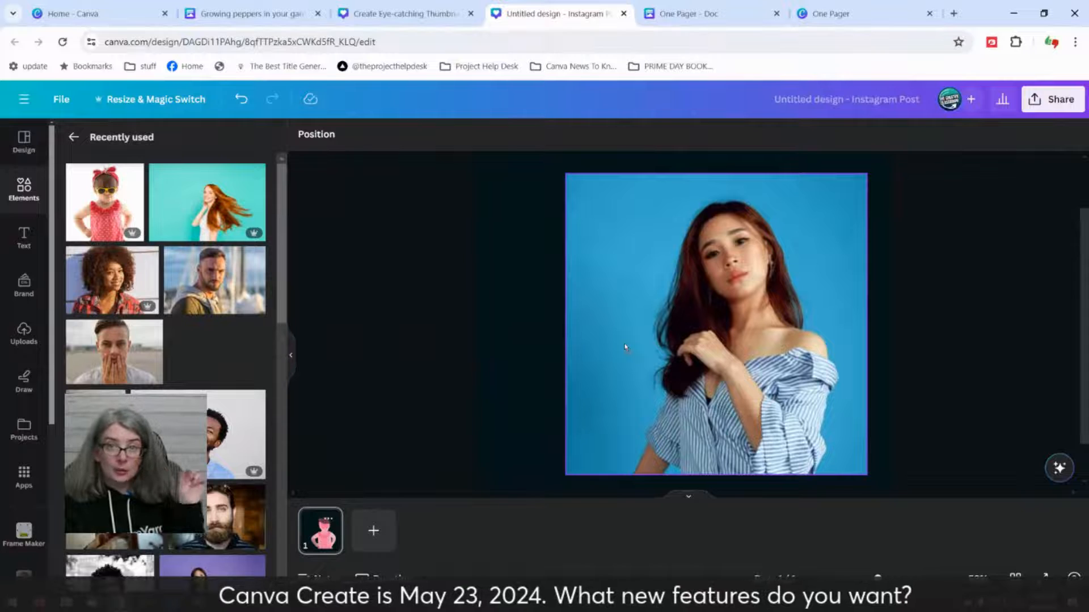
pyautogui.moveTo(625, 349); pyautogui.dragTo(626, 347)
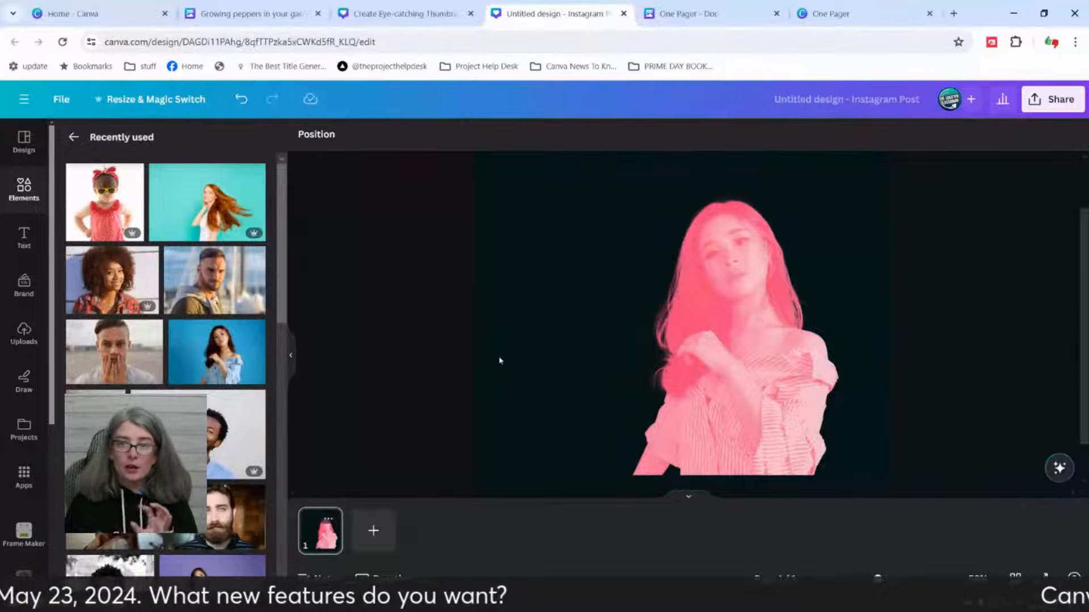
# Step: Brush the Blur effect over the shoulder and upper sleeve of the woman in the photo
pyautogui.click(610, 374)
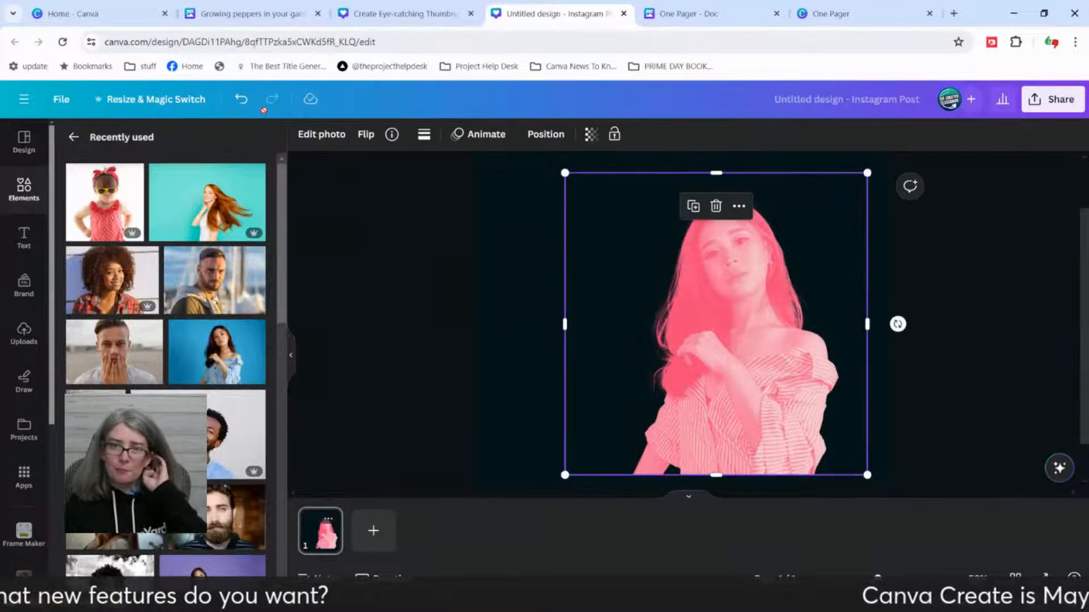
pyautogui.click(297, 134)
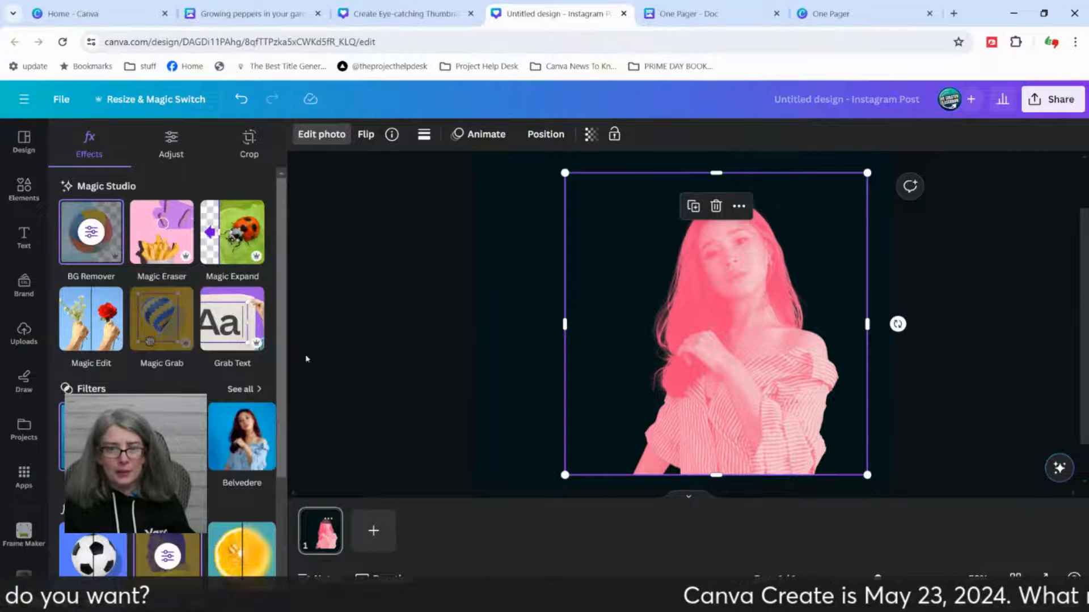
pyautogui.scroll(-1, 167, 341)
pyautogui.scroll(-1, 225, 469)
pyautogui.scroll(2, 225, 469)
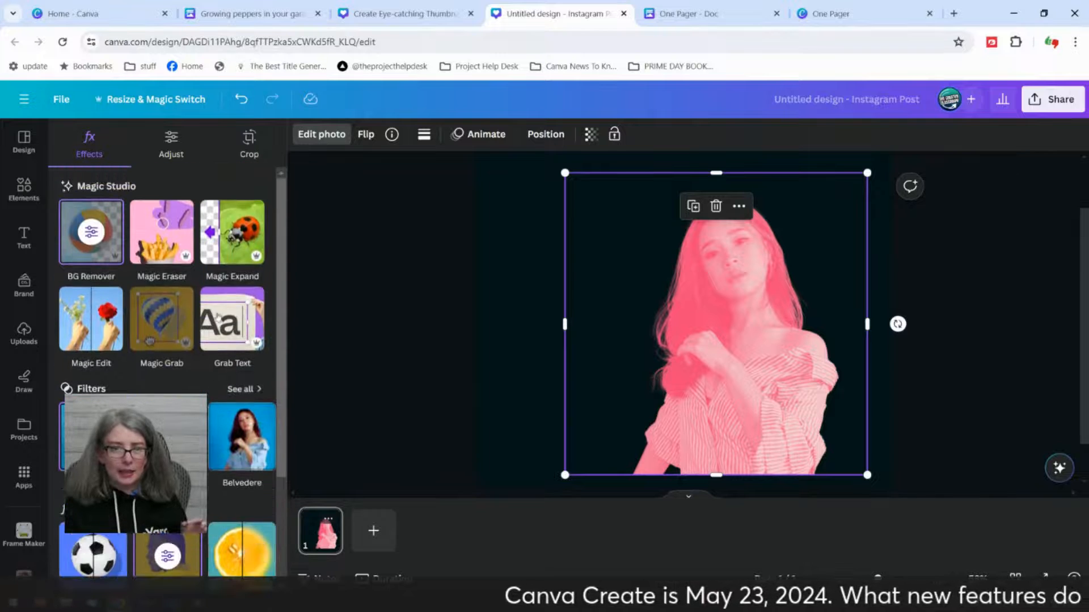
pyautogui.scroll(-3, 218, 420)
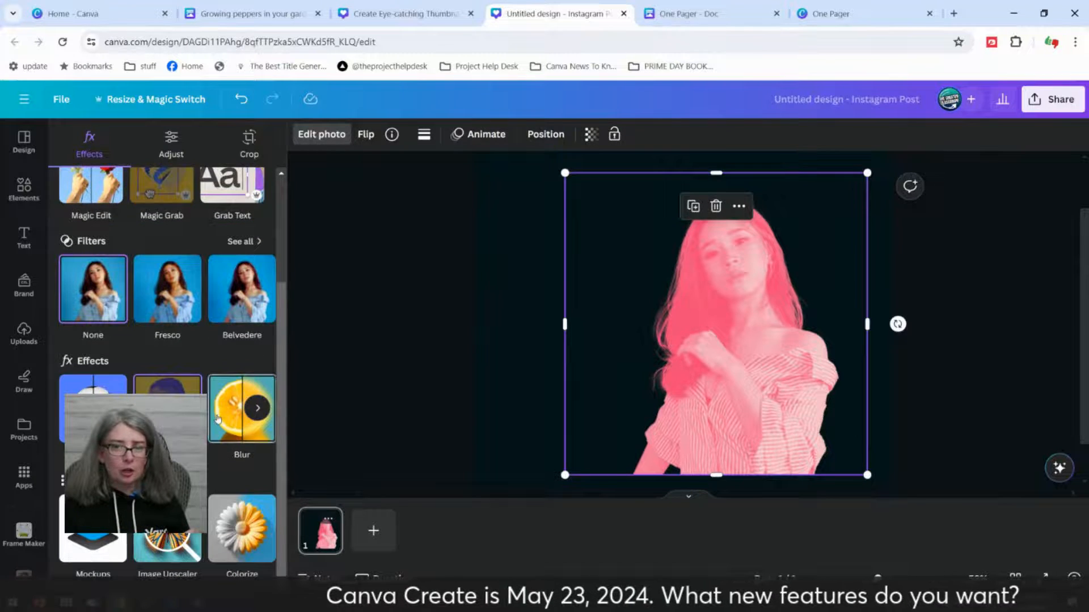
pyautogui.click(218, 420)
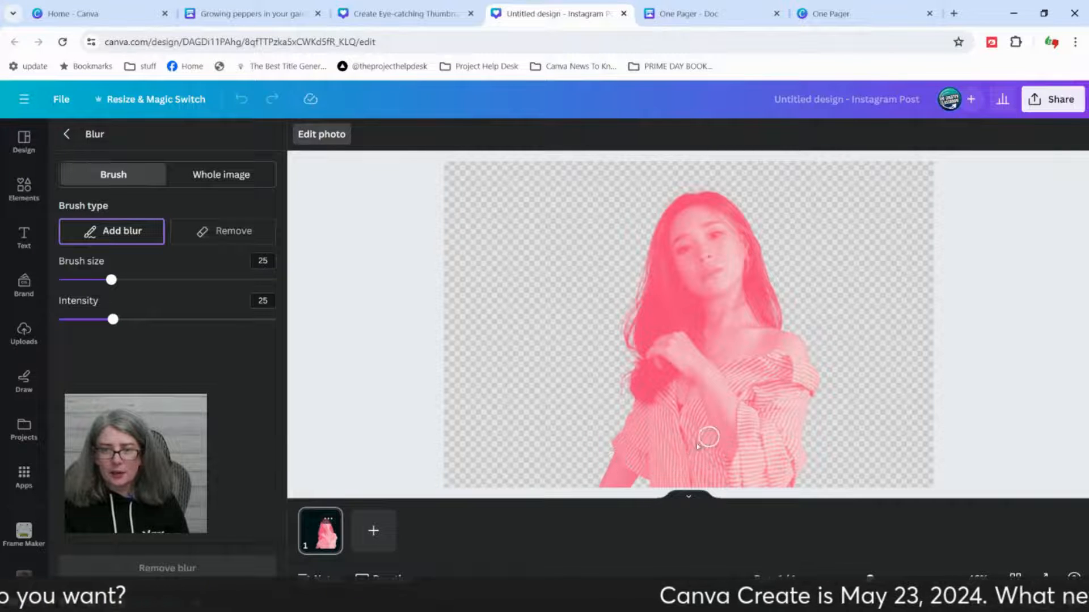
pyautogui.moveTo(804, 346)
pyautogui.mouseDown()
pyautogui.moveTo(748, 360)
pyautogui.moveTo(747, 405)
pyautogui.moveTo(790, 371)
pyautogui.moveTo(748, 395)
pyautogui.moveTo(762, 358)
pyautogui.moveTo(749, 384)
pyautogui.moveTo(784, 360)
pyautogui.moveTo(766, 390)
pyautogui.moveTo(793, 350)
pyautogui.moveTo(768, 392)
pyautogui.mouseUp()
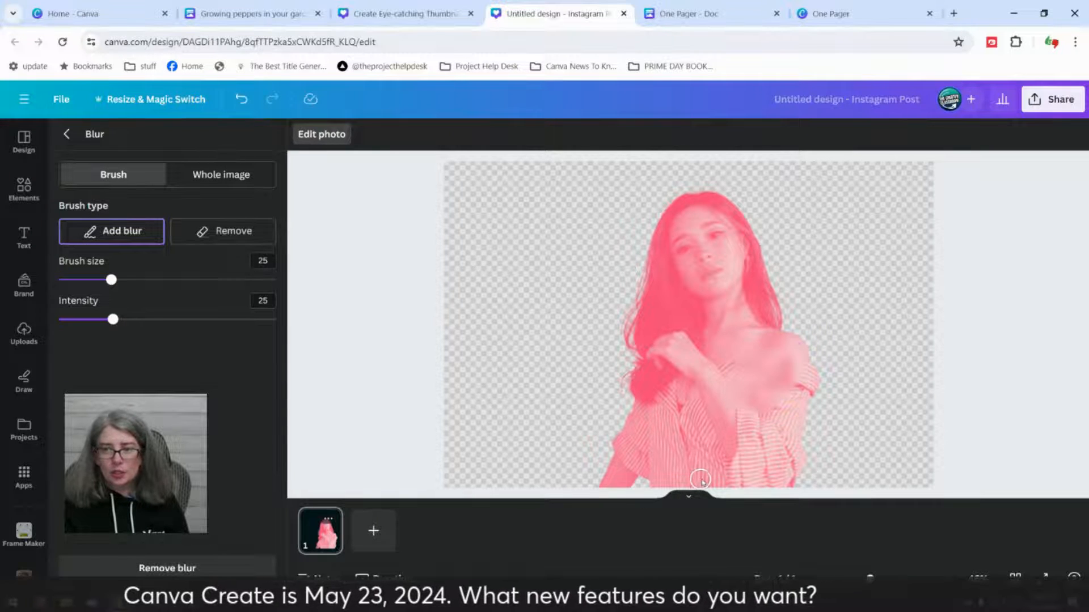
pyautogui.click(68, 135)
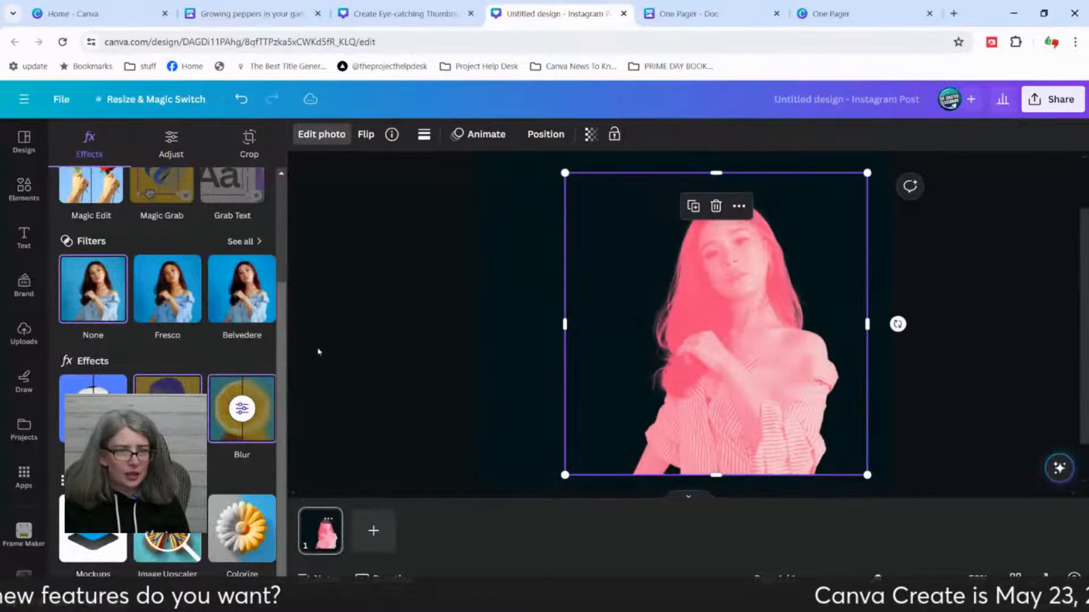
# Step: Replace the woman's photo with the recently used photo of the girl in yellow sunglasses
pyautogui.scroll(3, 144, 288)
pyautogui.click(24, 187)
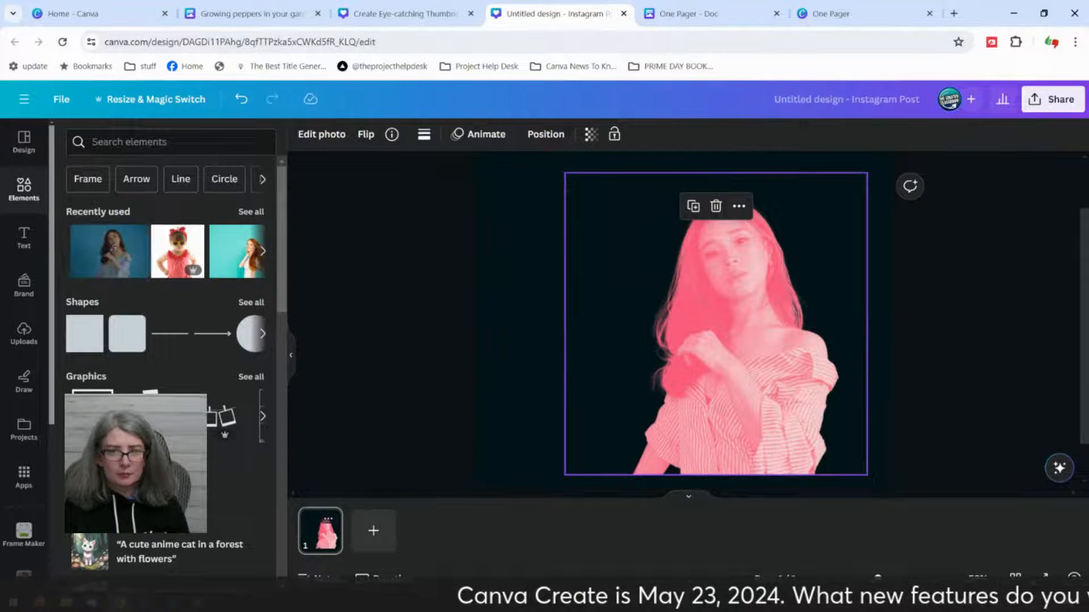
pyautogui.moveTo(177, 250); pyautogui.dragTo(659, 328)
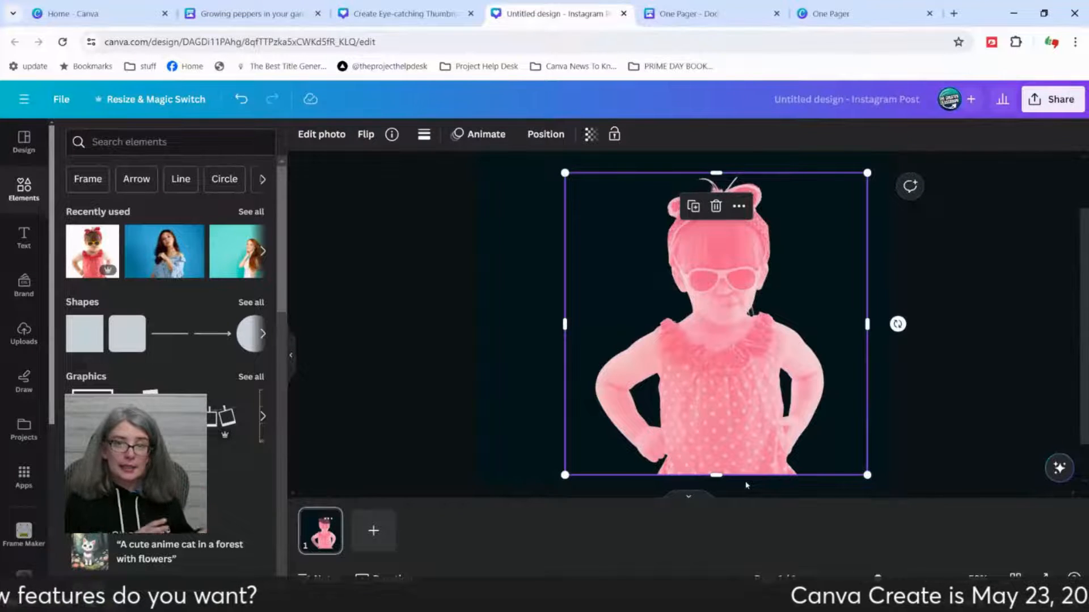
# Step: Apply the Blur effect to the whole girl photo, raising the blur intensity slightly
pyautogui.click(319, 136)
pyautogui.click(319, 136)
pyautogui.click(319, 136)
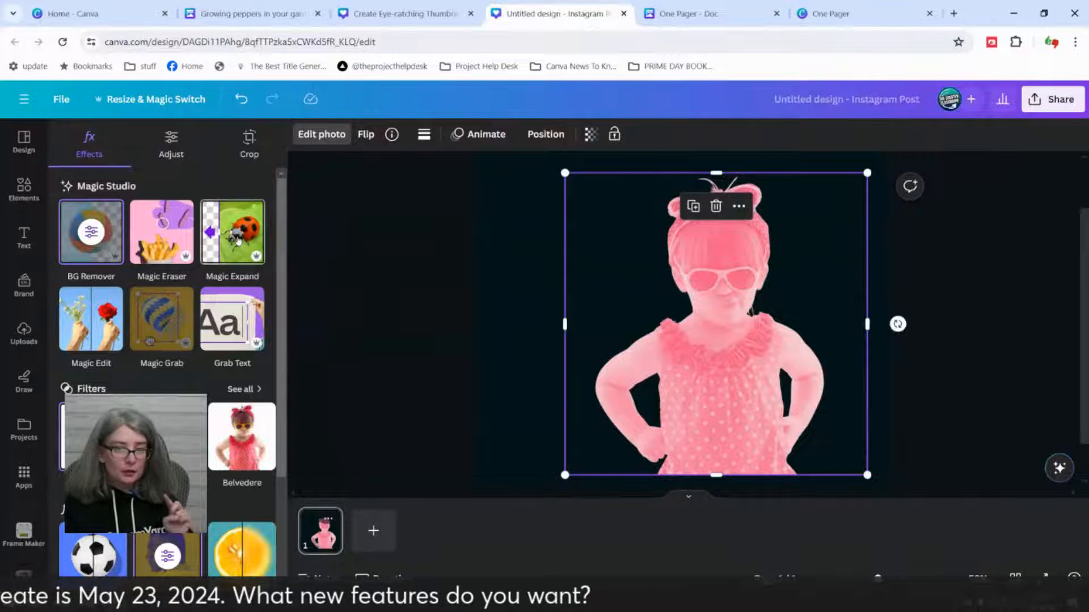
pyautogui.scroll(-2, 166, 367)
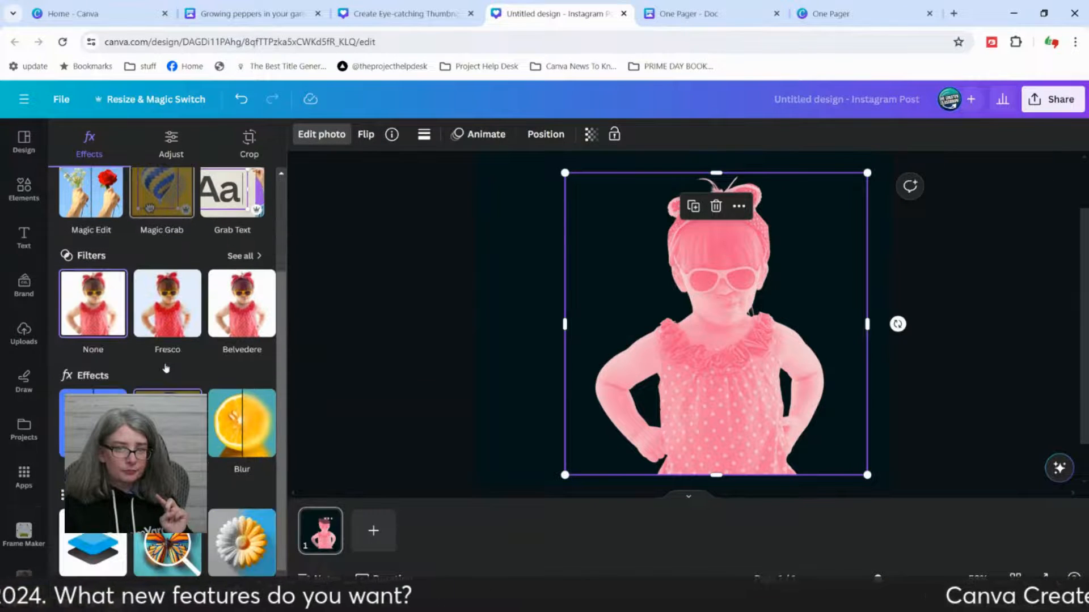
pyautogui.scroll(-1, 165, 368)
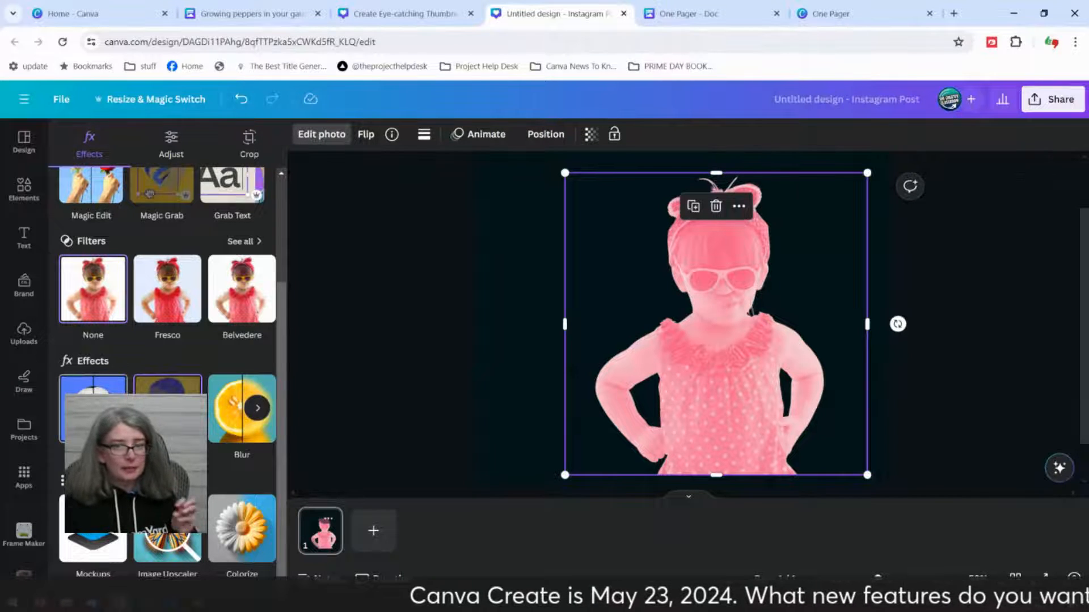
pyautogui.click(257, 410)
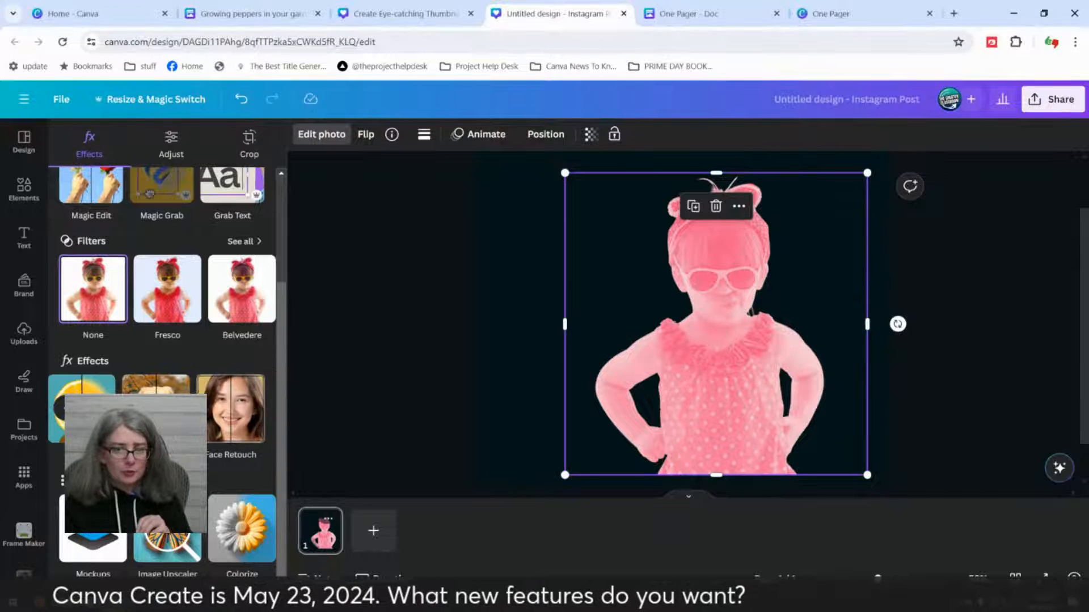
pyautogui.click(91, 409)
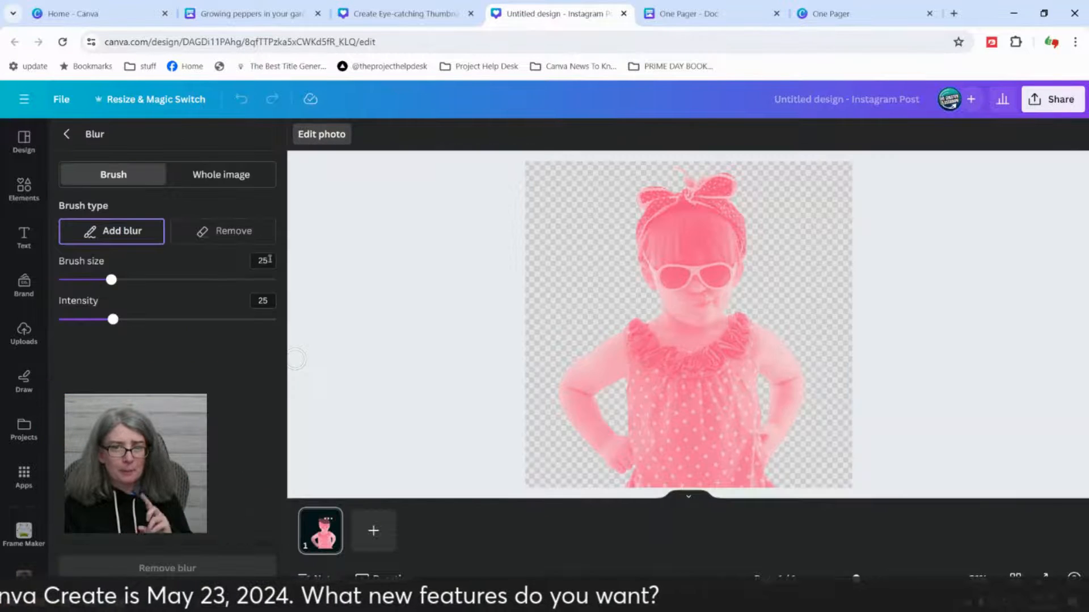
pyautogui.click(245, 176)
pyautogui.moveTo(109, 233); pyautogui.dragTo(129, 233)
pyautogui.click(67, 134)
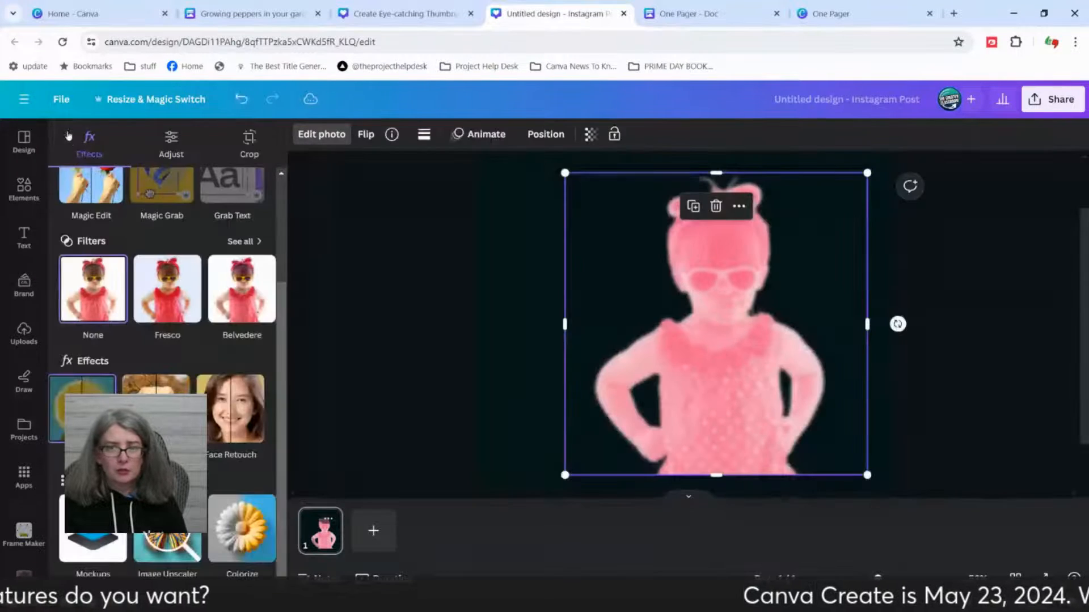
# Step: Replace the blurred girl photo with the recently used photo of the woman in the blue striped top
pyautogui.scroll(1, 157, 343)
pyautogui.scroll(2, 158, 343)
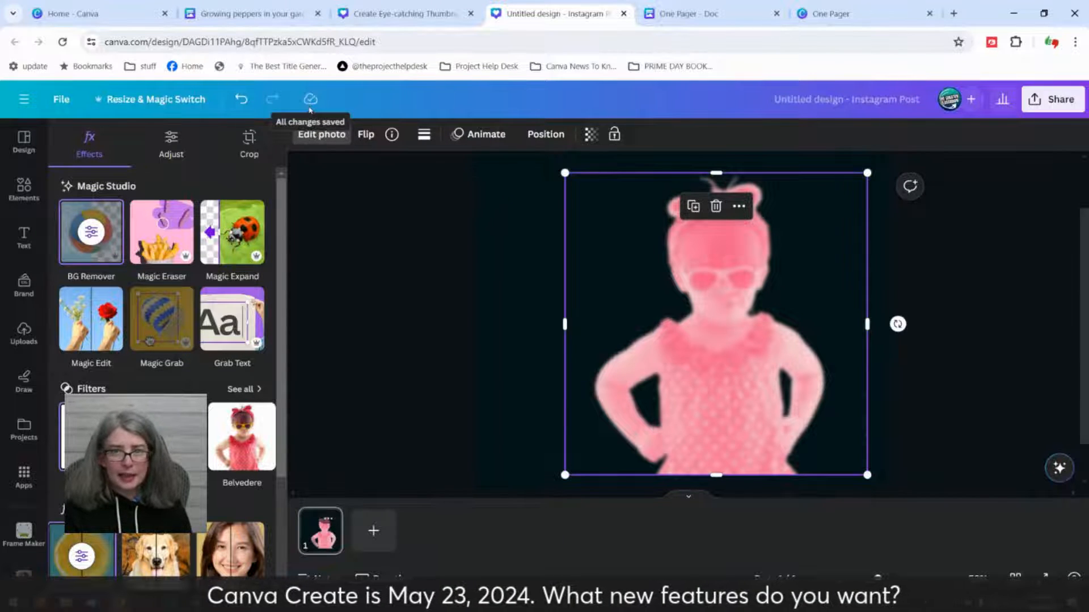
pyautogui.click(24, 190)
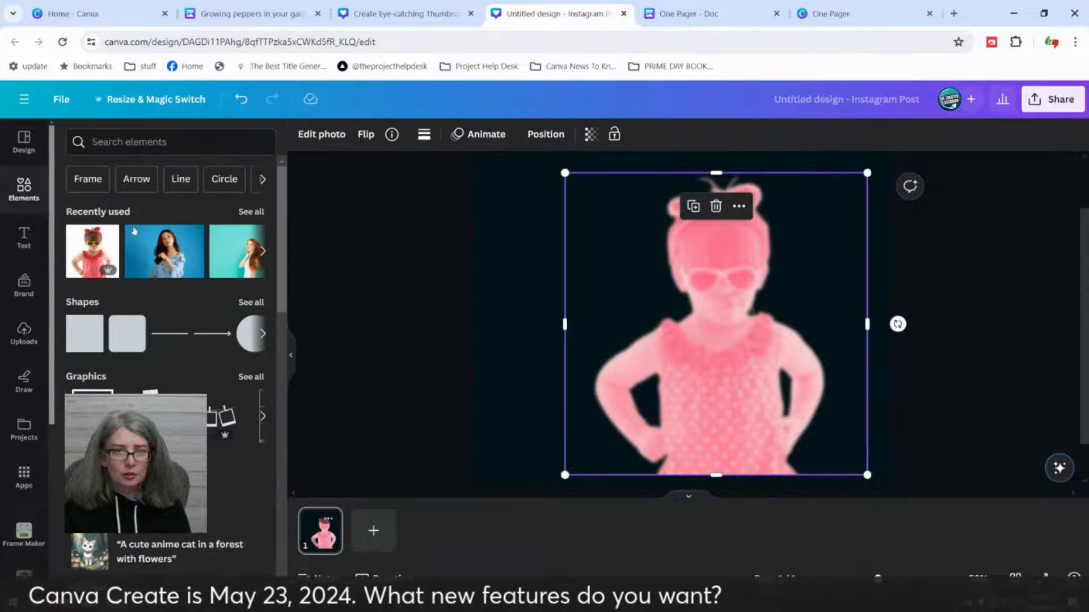
pyautogui.moveTo(161, 253); pyautogui.dragTo(708, 321)
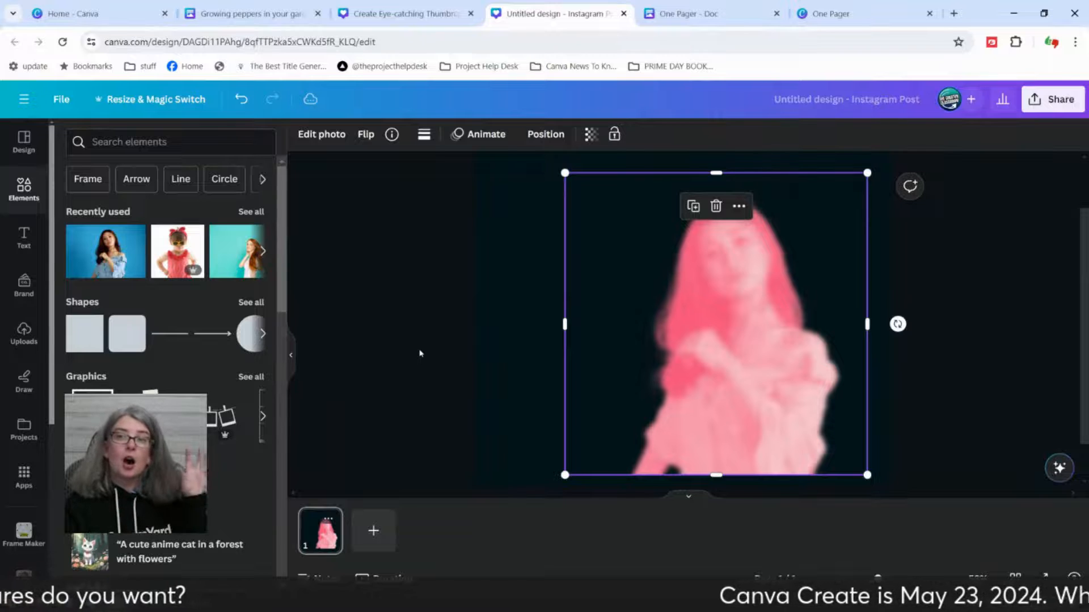
# Step: Undo the recent photo replacements and blur edits back to the unblurred photo of the girl in sunglasses
pyautogui.click(239, 103)
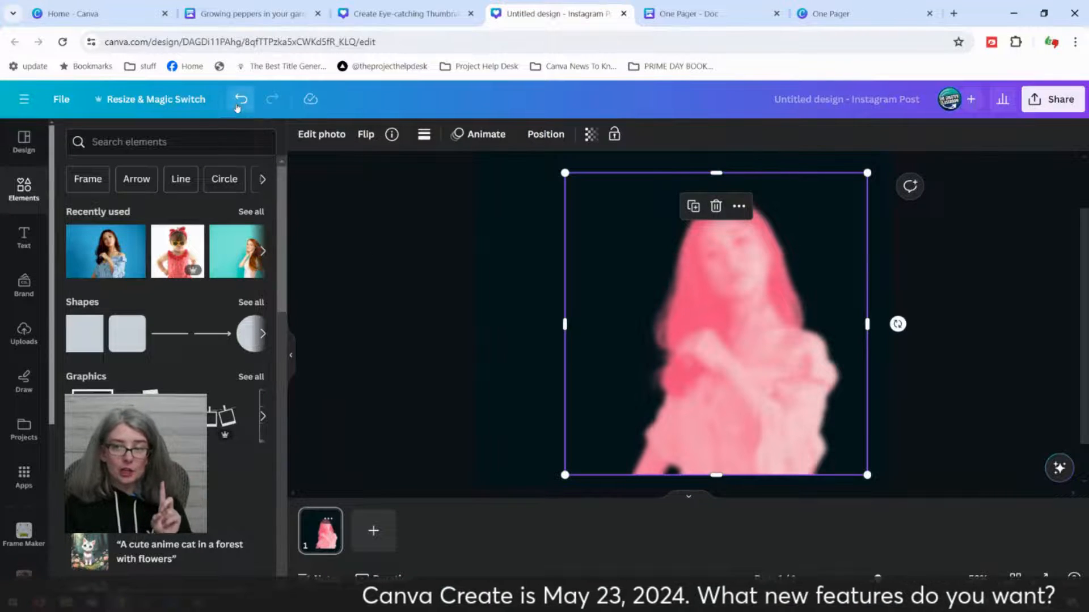
pyautogui.click(238, 105)
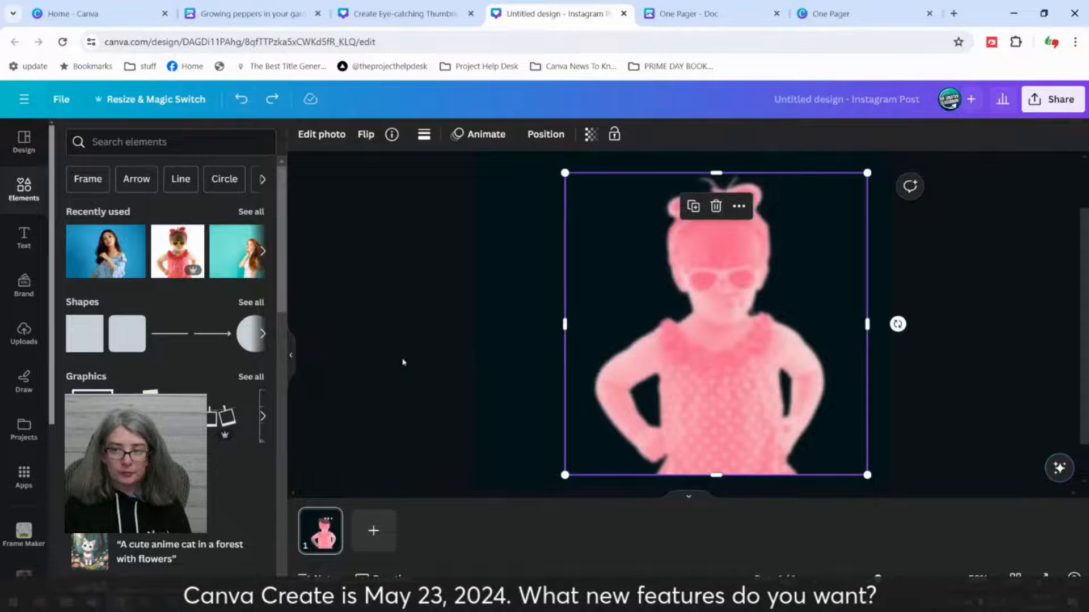
pyautogui.click(237, 108)
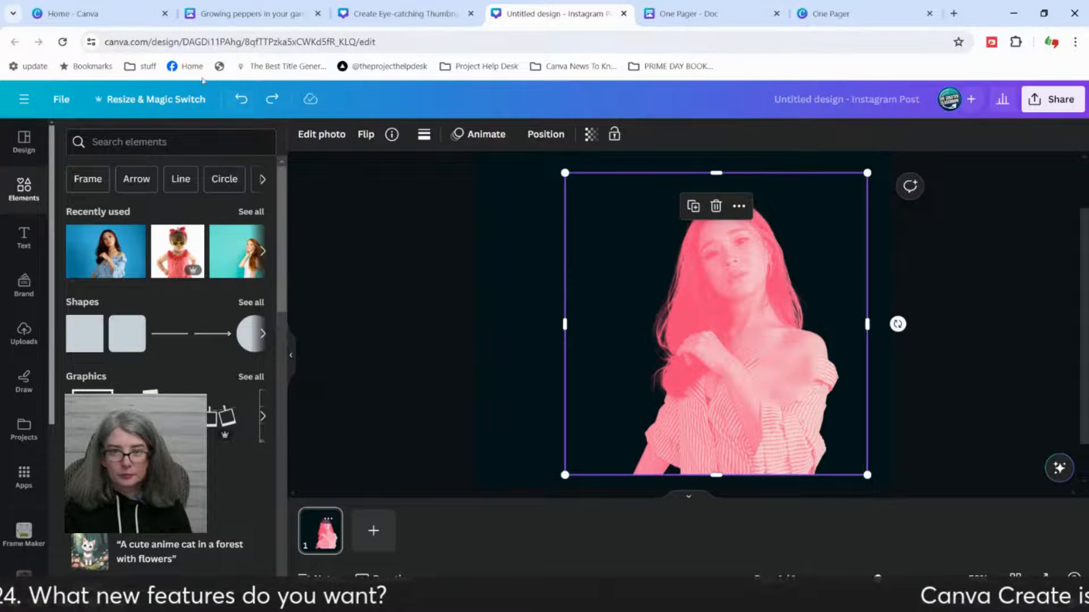
pyautogui.click(241, 104)
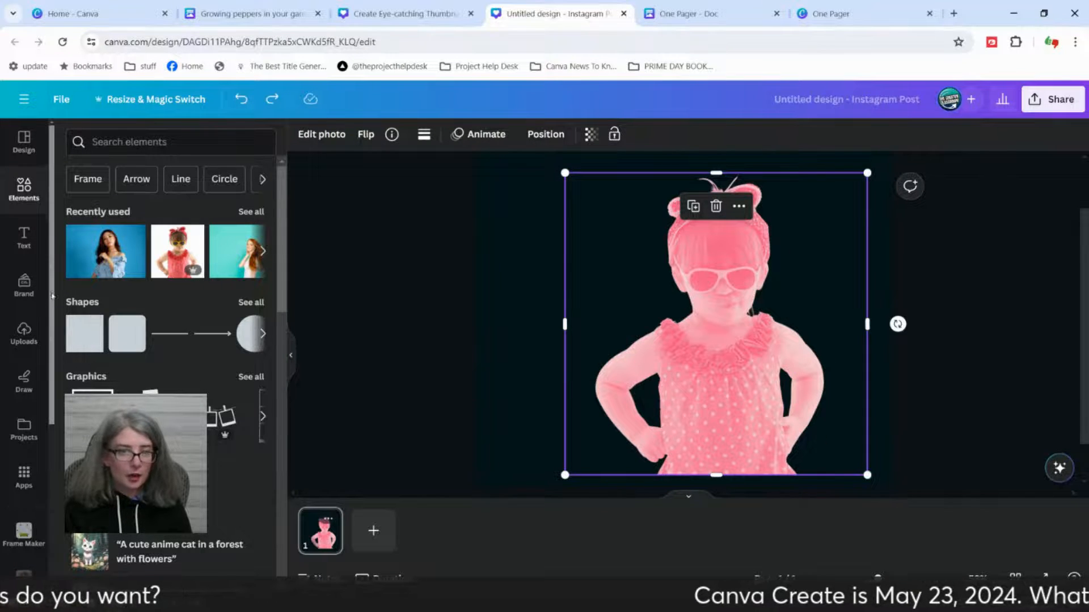
# Step: Browse the girl photo's effects and apps, open Colorize, and deselect the photo
pyautogui.click(330, 136)
pyautogui.scroll(-3, 240, 422)
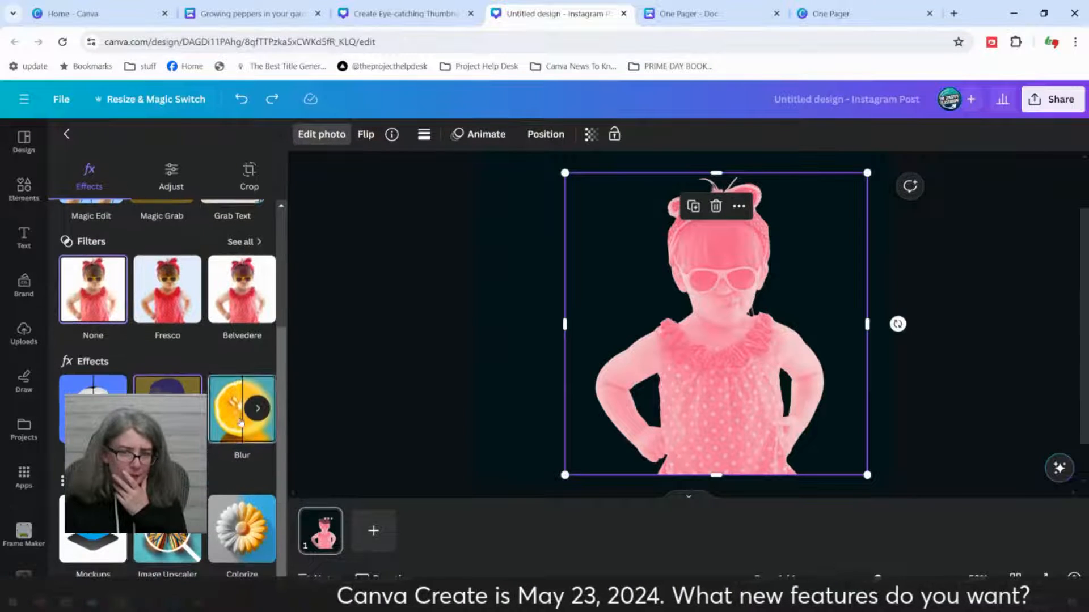
pyautogui.click(258, 410)
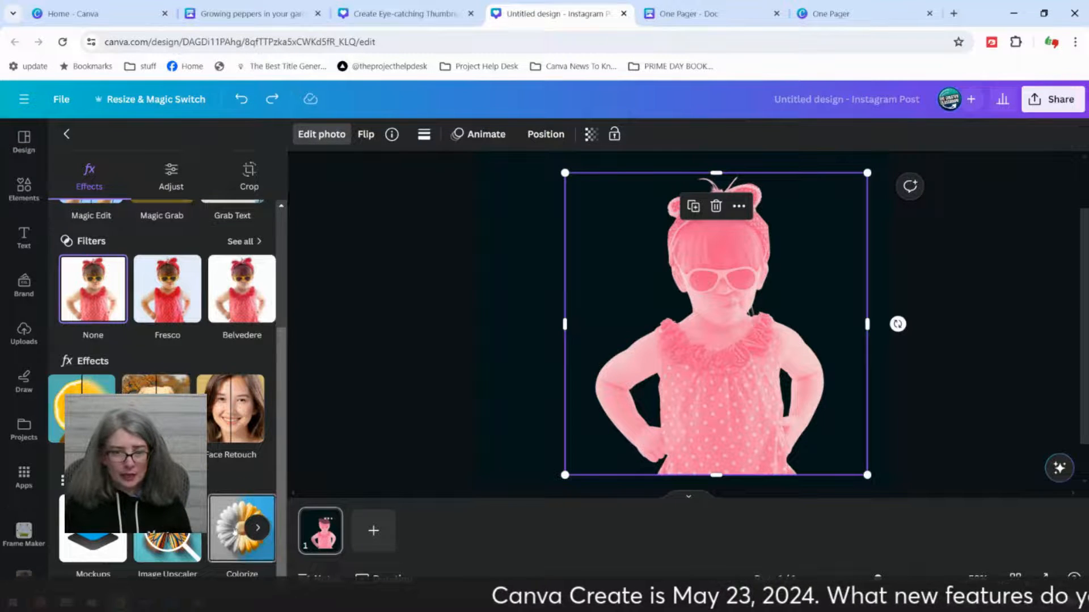
pyautogui.click(260, 530)
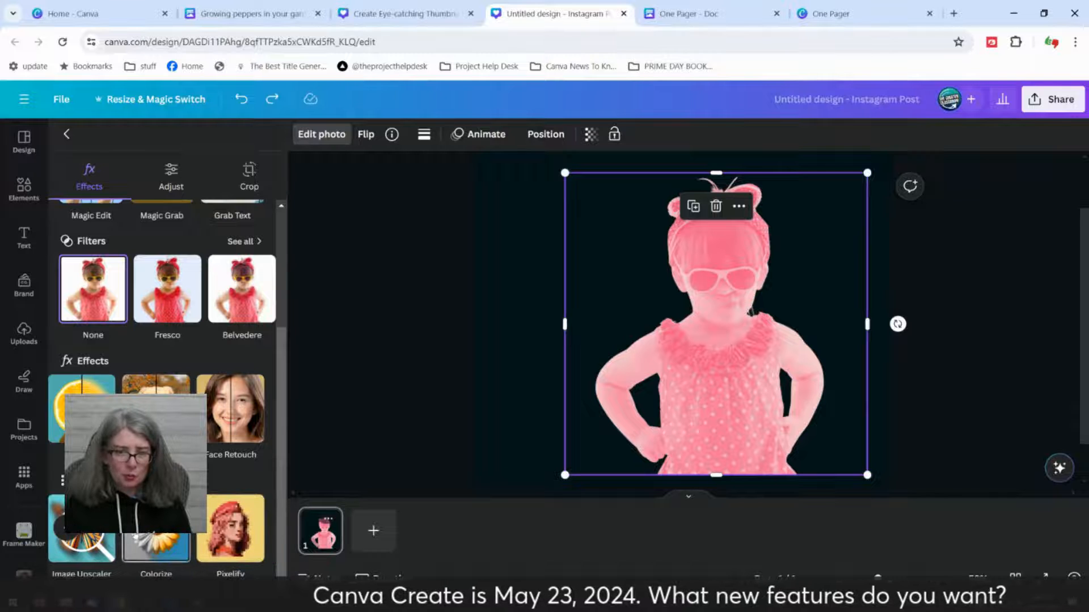
pyautogui.click(152, 536)
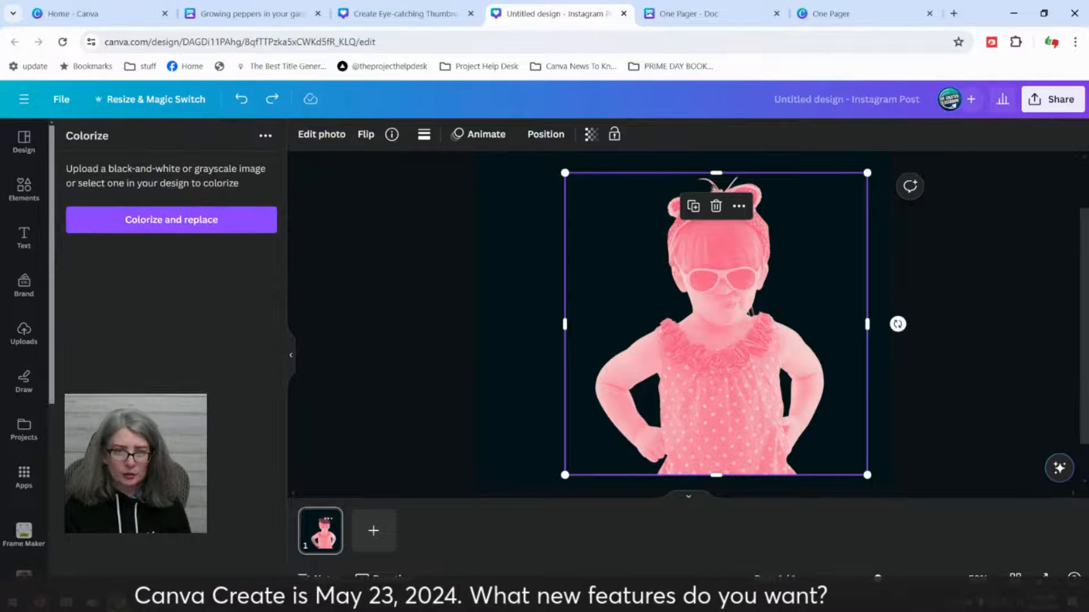
pyautogui.click(444, 255)
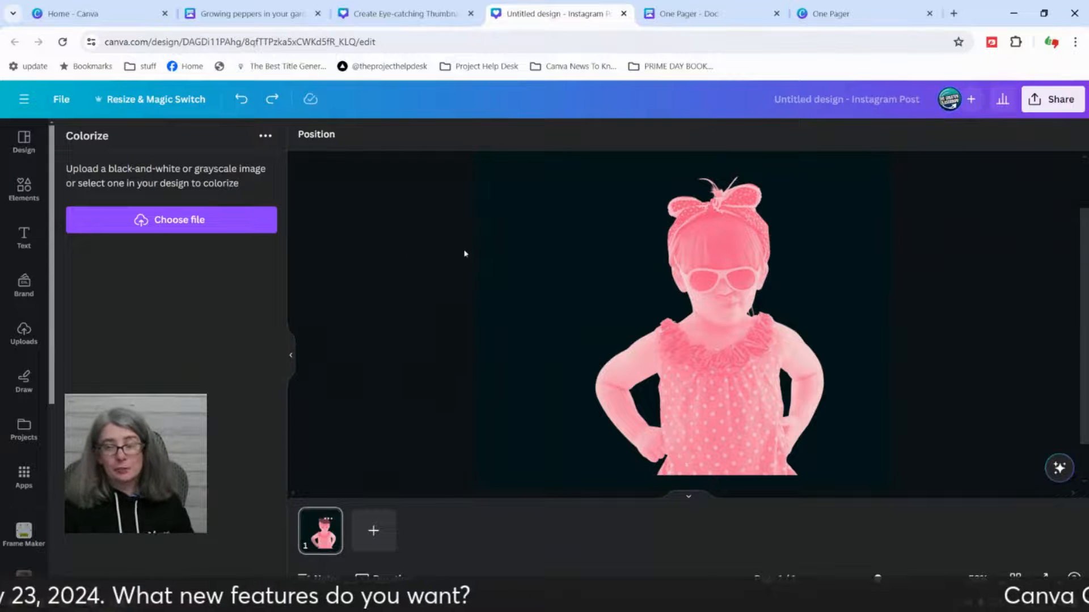
# Step: Move the girl photo horizontally so it sits roughly centred on the page, and deselect it
pyautogui.click(768, 297)
pyautogui.moveTo(767, 296); pyautogui.dragTo(721, 296)
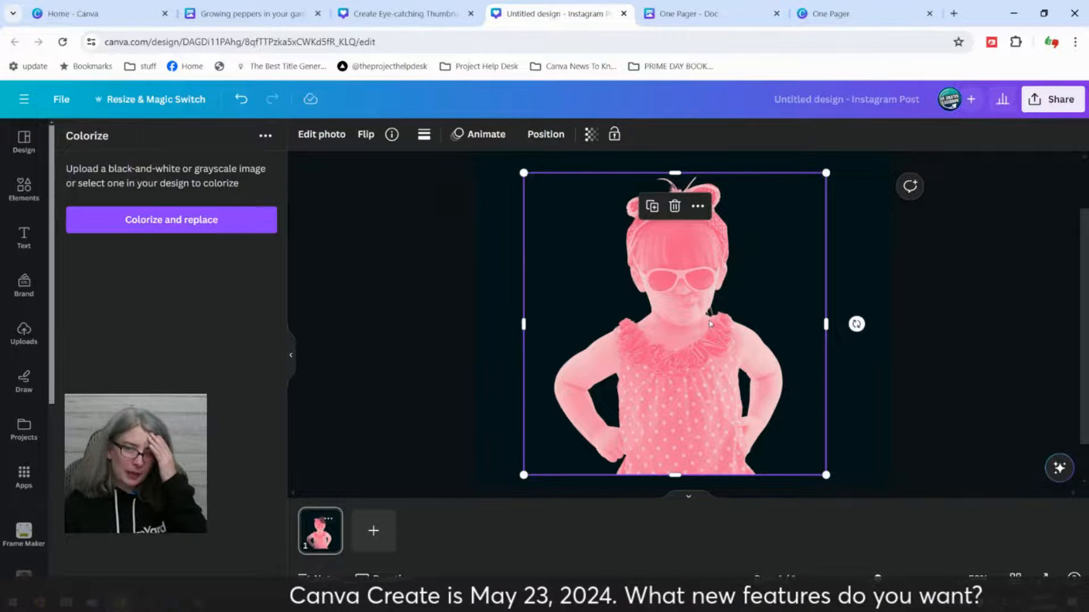
pyautogui.moveTo(671, 362); pyautogui.dragTo(679, 360)
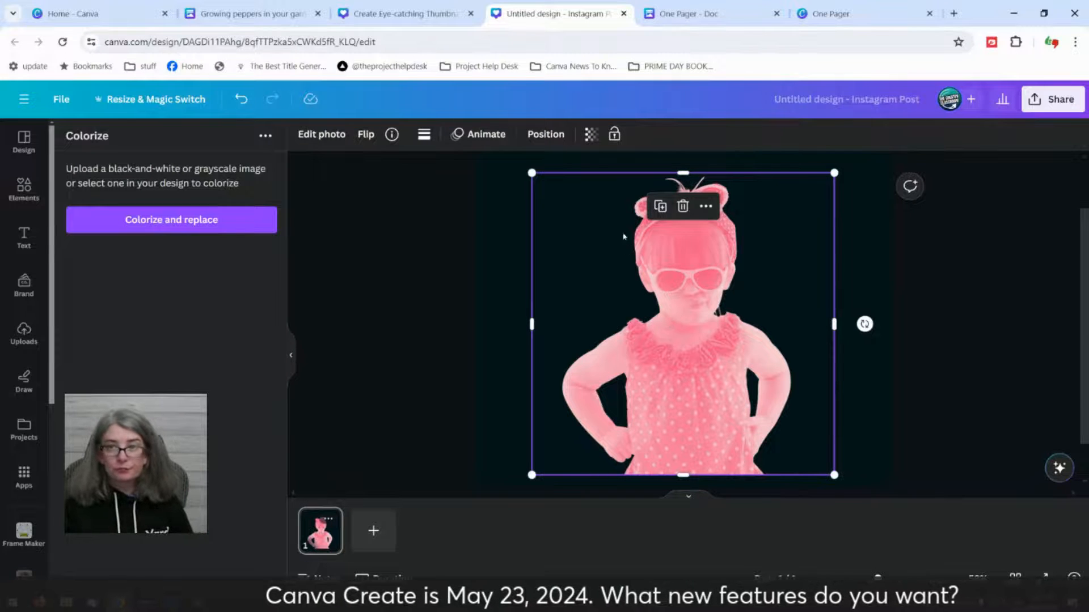
pyautogui.click(469, 247)
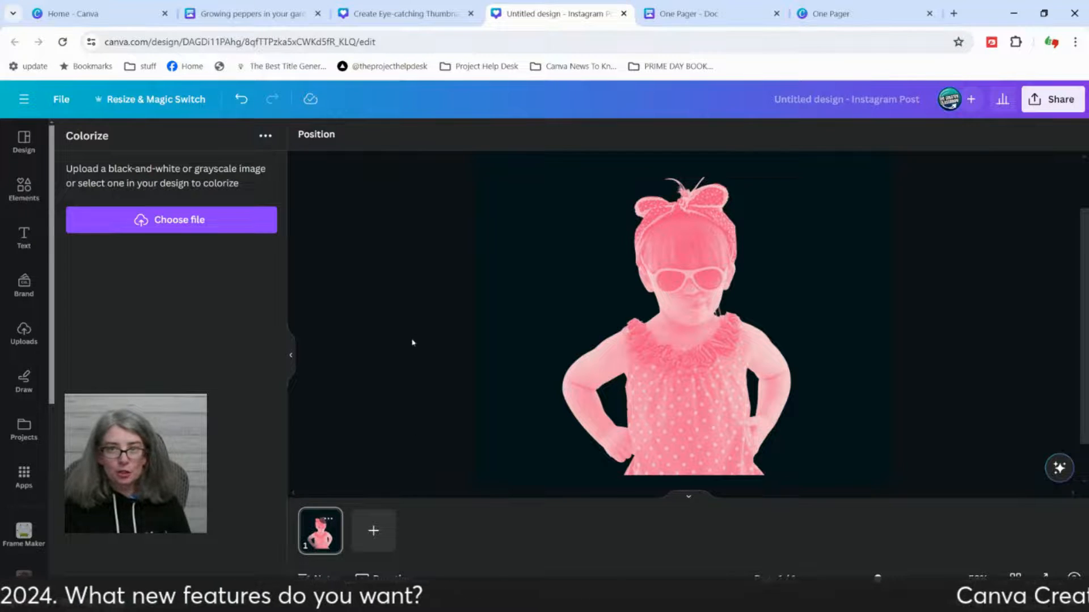
# Step: Switch to the pepper-growing doc, add blank lines after the closing paragraph, and open Magic Write there
pyautogui.click(376, 13)
pyautogui.click(253, 13)
pyautogui.moveTo(780, 431); pyautogui.dragTo(774, 433)
pyautogui.scroll(-4, 755, 397)
pyautogui.click(736, 253)
pyautogui.press('Return')
pyautogui.press('Return')
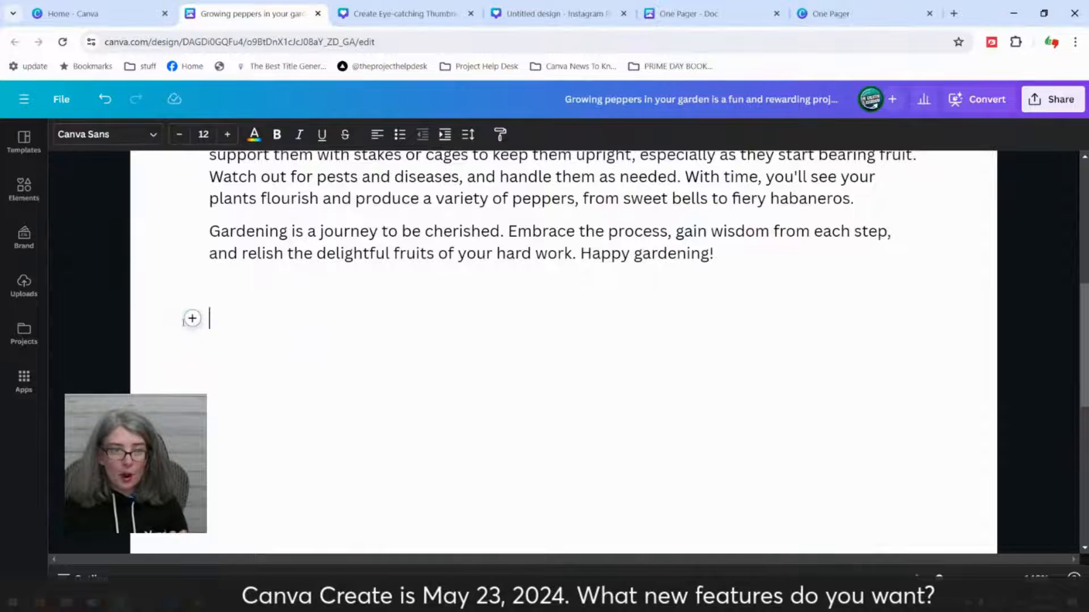
pyautogui.click(192, 319)
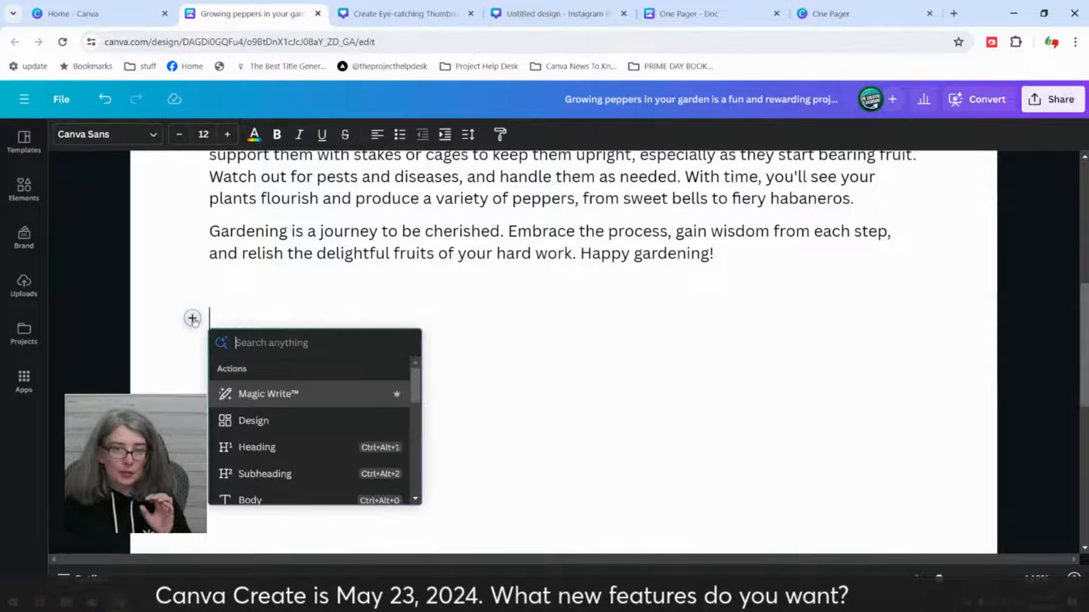
pyautogui.click(286, 395)
# Step: Switch to the Create Eye-catching Thumbnails design and open Magic Write from Canva Assistant's recommended actions
pyautogui.click(405, 13)
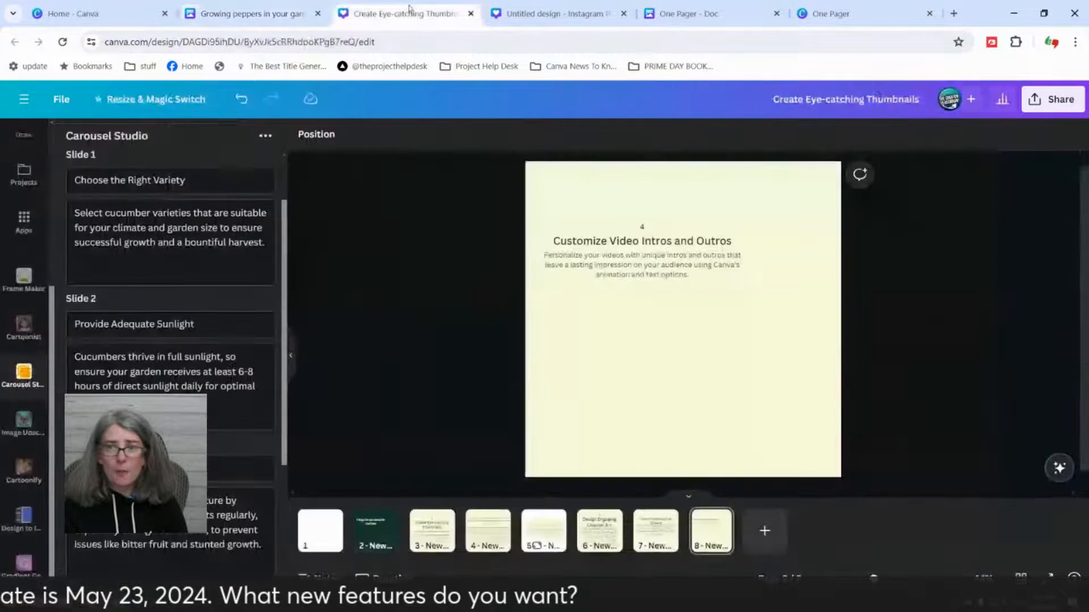
pyautogui.click(1059, 468)
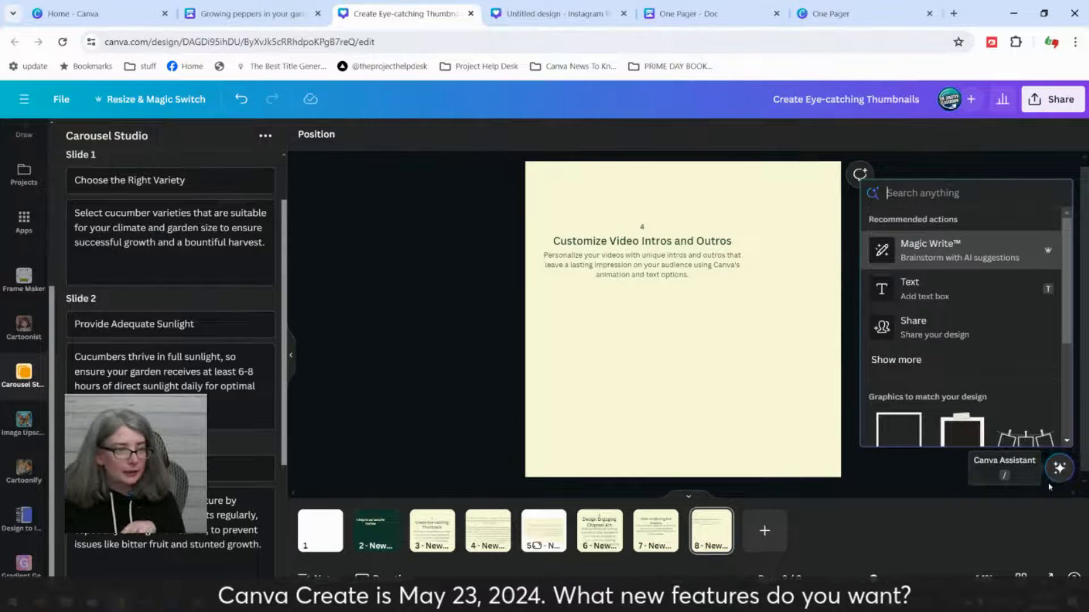
pyautogui.click(991, 42)
pyautogui.click(959, 123)
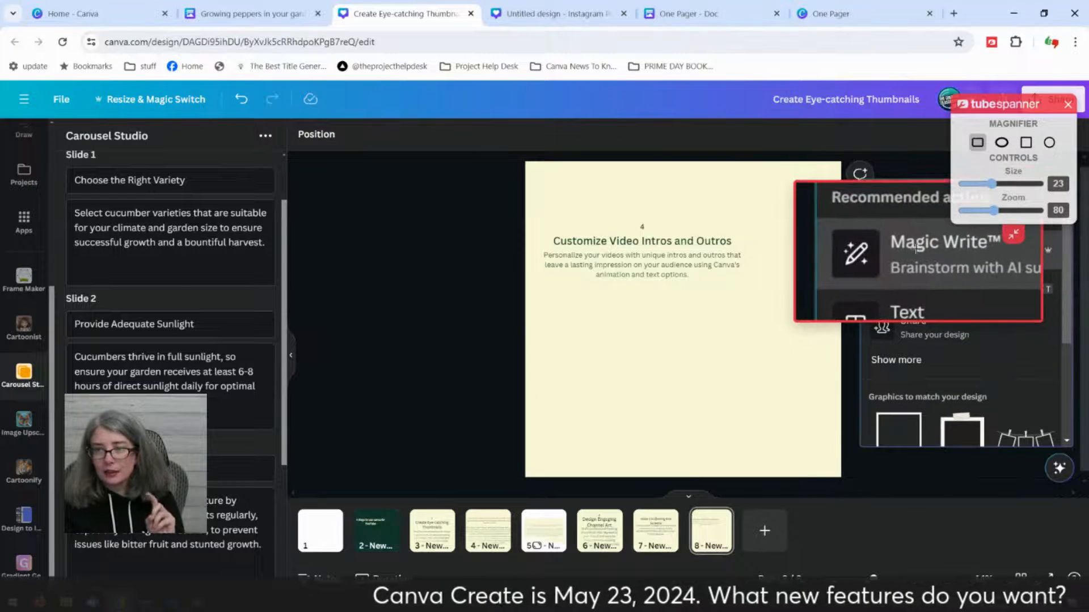
pyautogui.click(1068, 108)
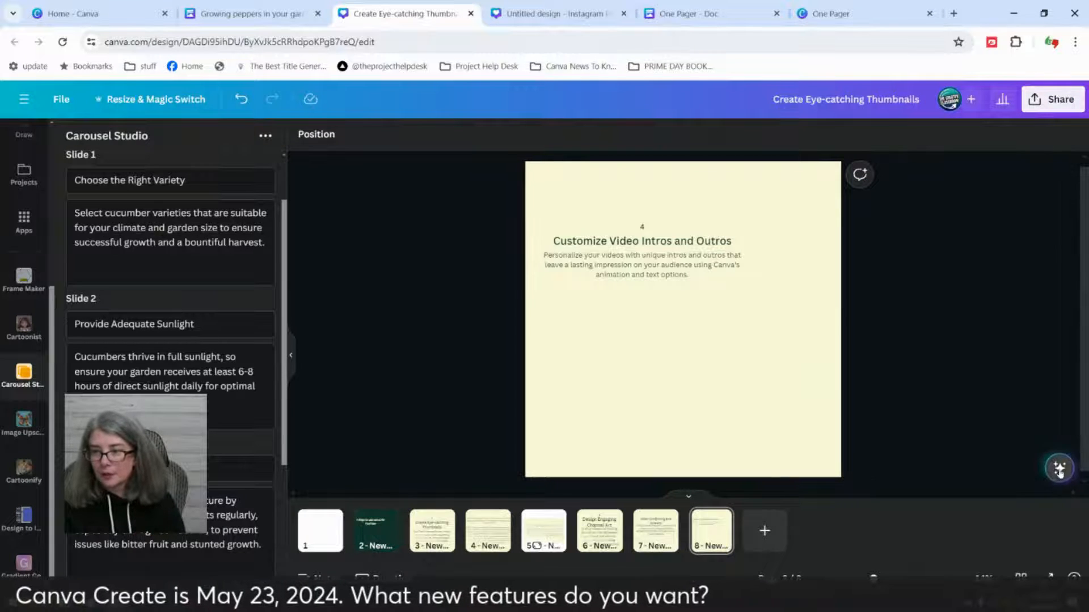
pyautogui.click(1059, 471)
pyautogui.click(902, 245)
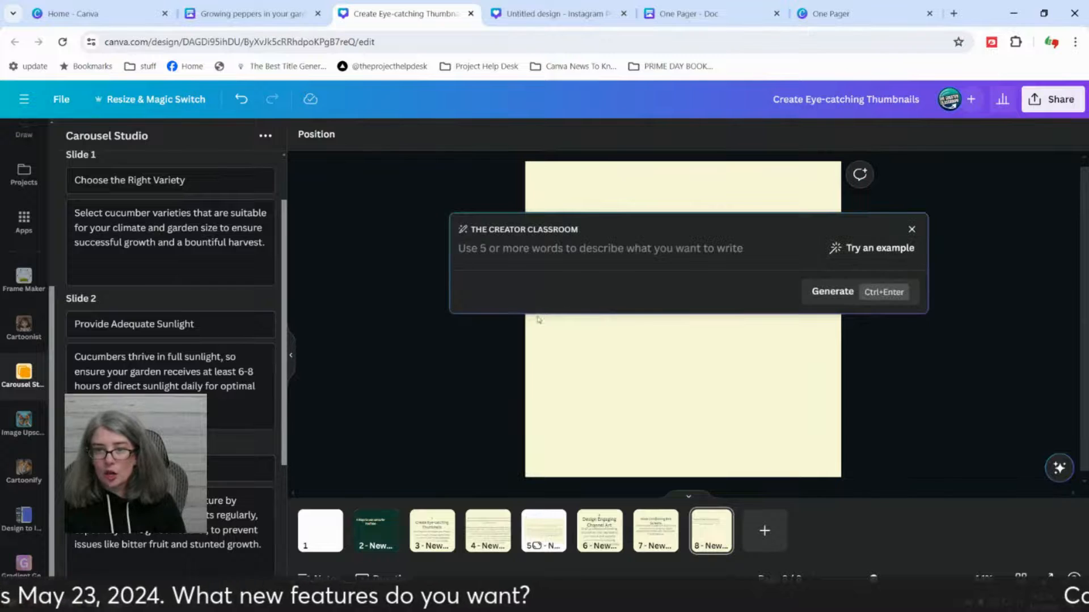
# Step: Back in the pepper-growing doc, generate Magic Write text from the prompt "a video script on how to use spatulas in the woodworking"
pyautogui.click(249, 14)
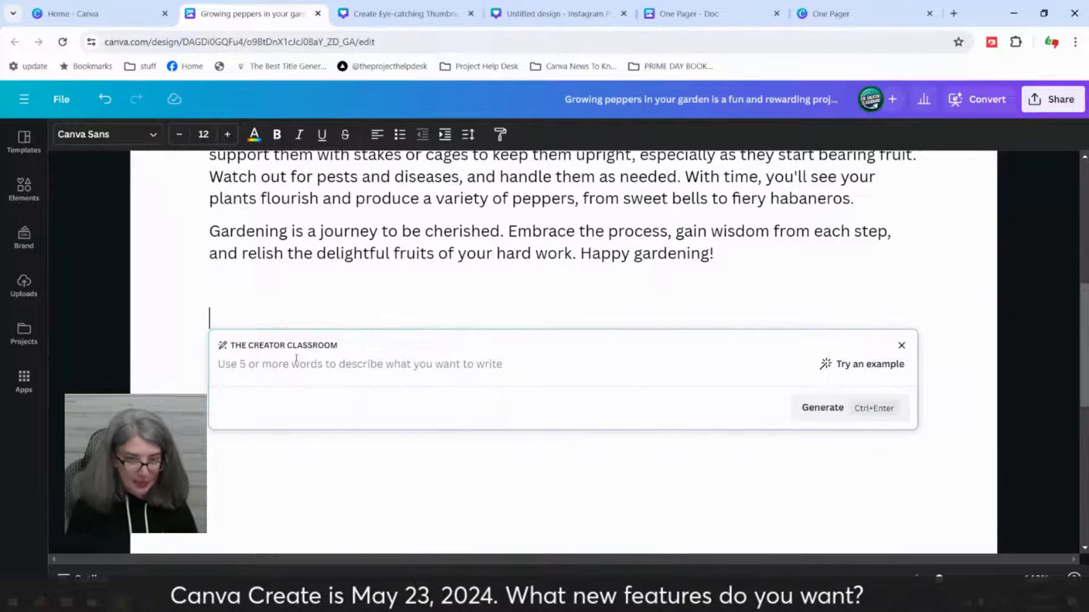
pyautogui.write('a video sccri')
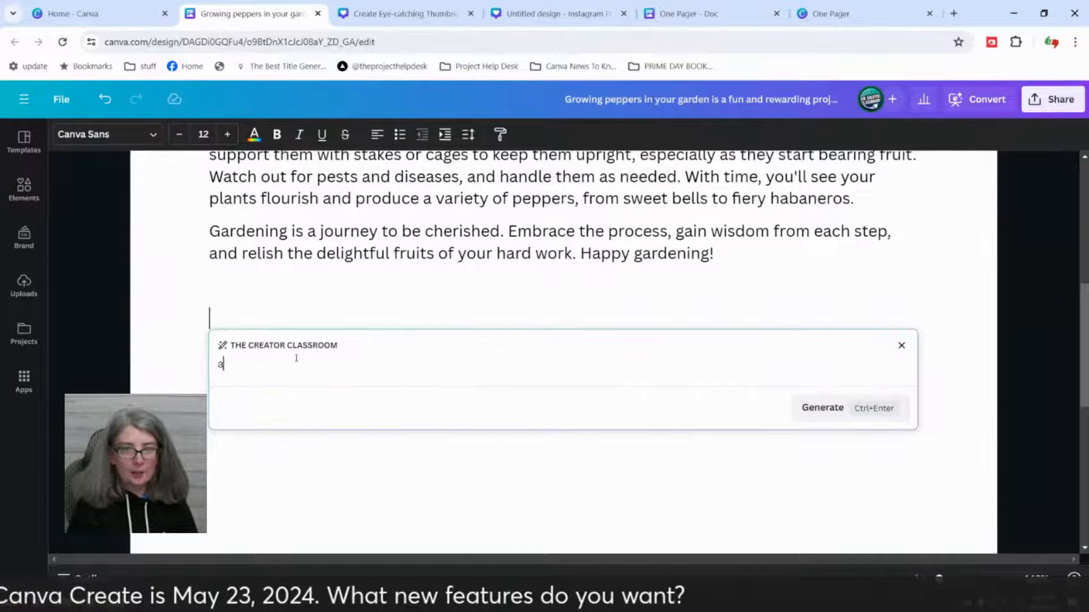
pyautogui.press('BackSpace')
pyautogui.press('BackSpace')
pyautogui.press('BackSpace')
pyautogui.write('ript on how to use spatulas in the kitche')
pyautogui.press('BackSpace')
pyautogui.press('BackSpace')
pyautogui.press('BackSpace')
pyautogui.press('BackSpace')
pyautogui.press('BackSpace')
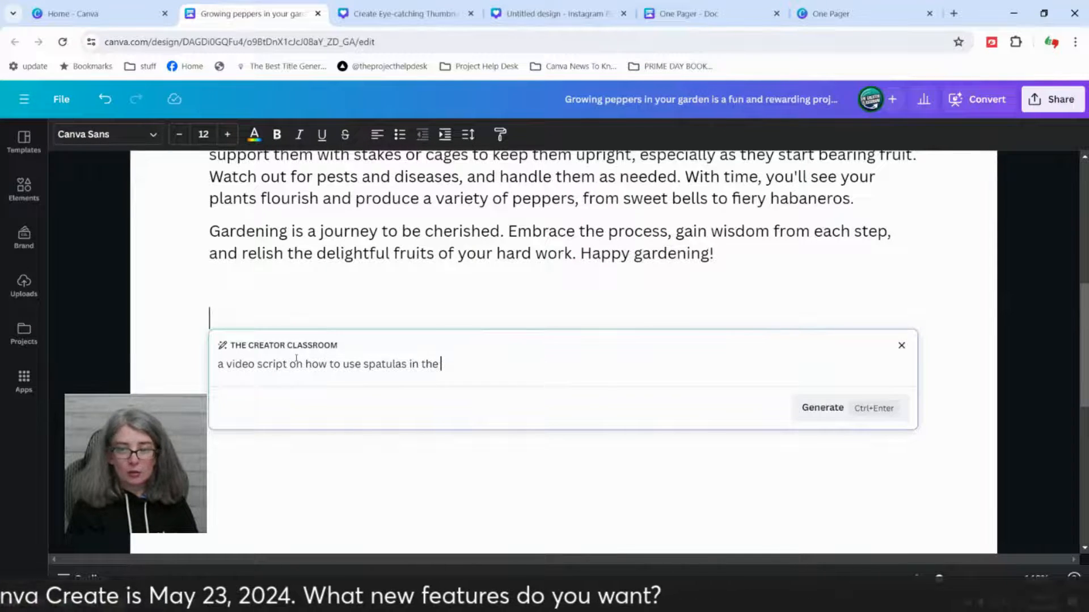
pyautogui.write('woo')
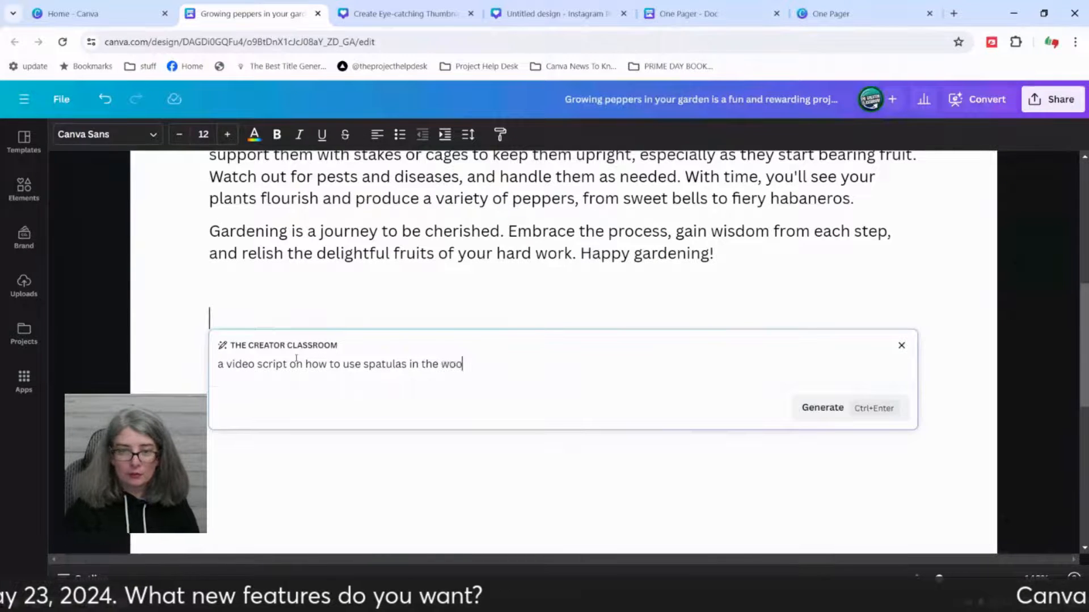
pyautogui.write('dworking')
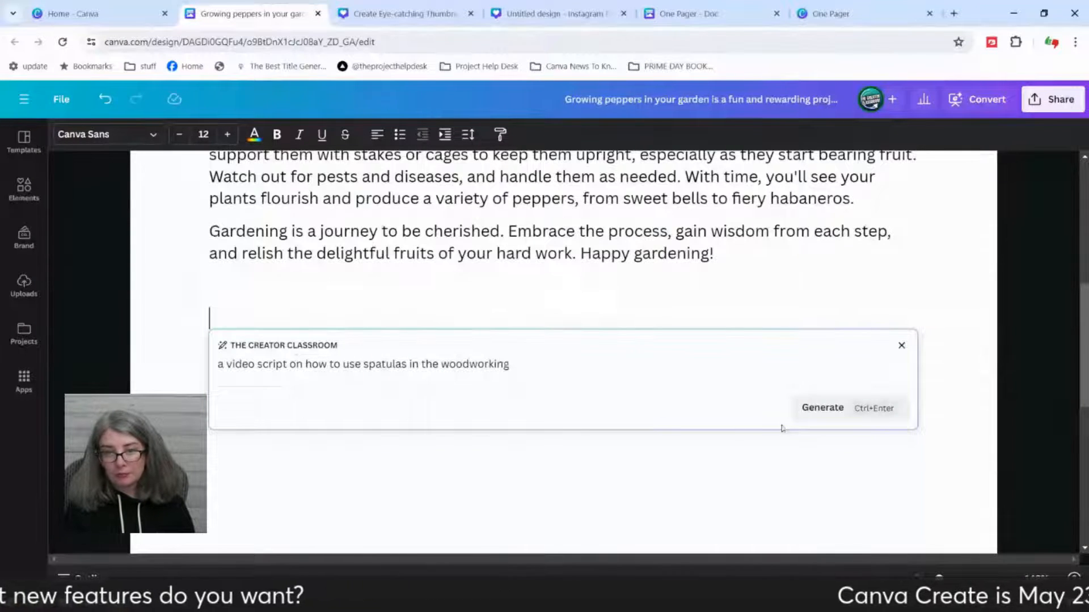
pyautogui.click(820, 413)
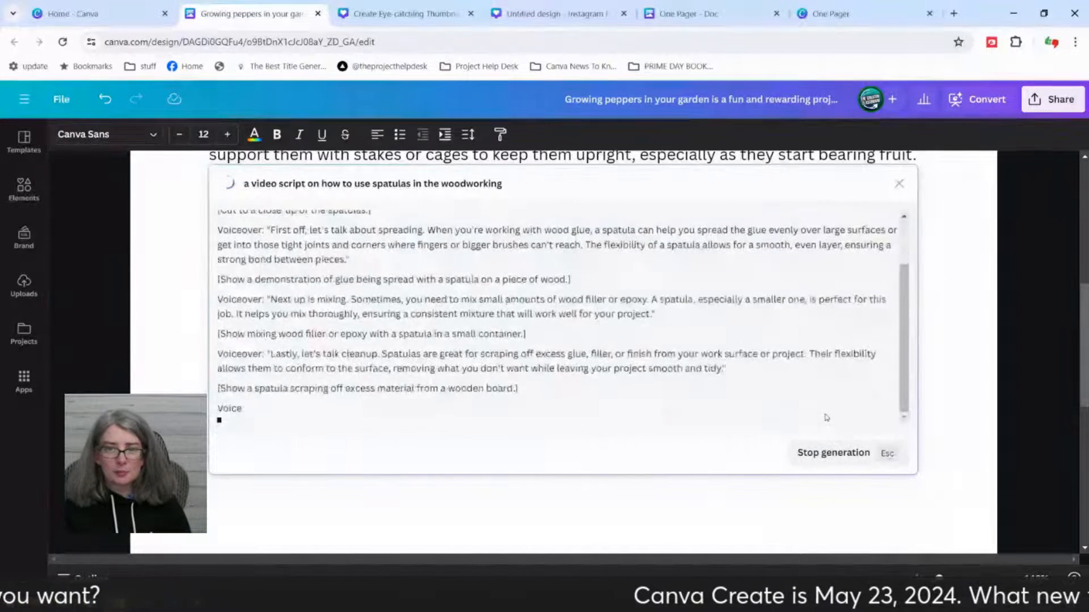
# Step: Review the generated spatula script, return to its prompt, and replace "spatulas" with "forks"
pyautogui.scroll(2, 525, 298)
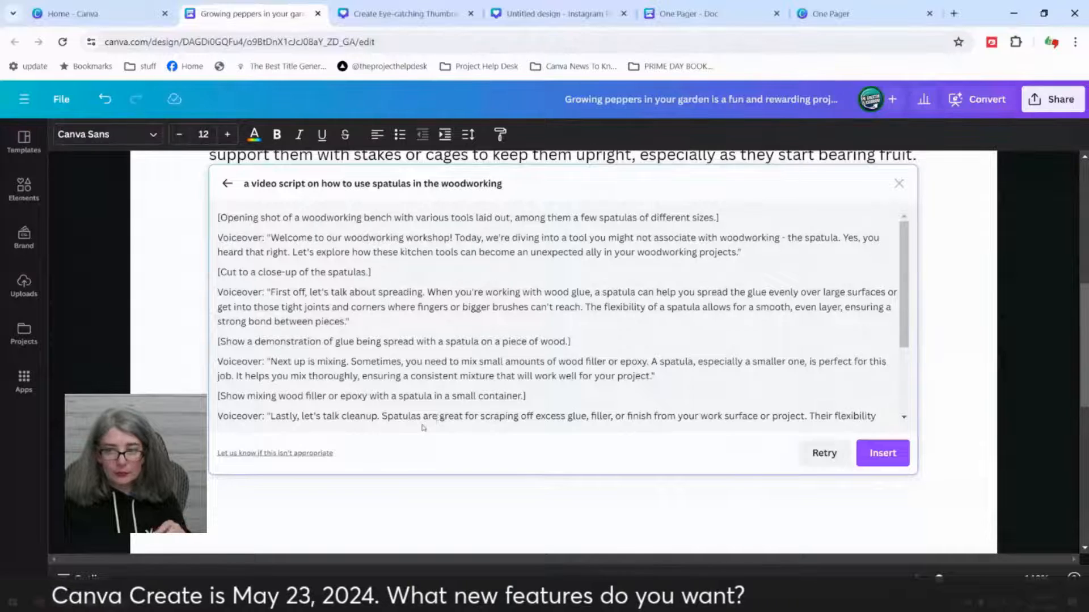
pyautogui.scroll(-3, 510, 377)
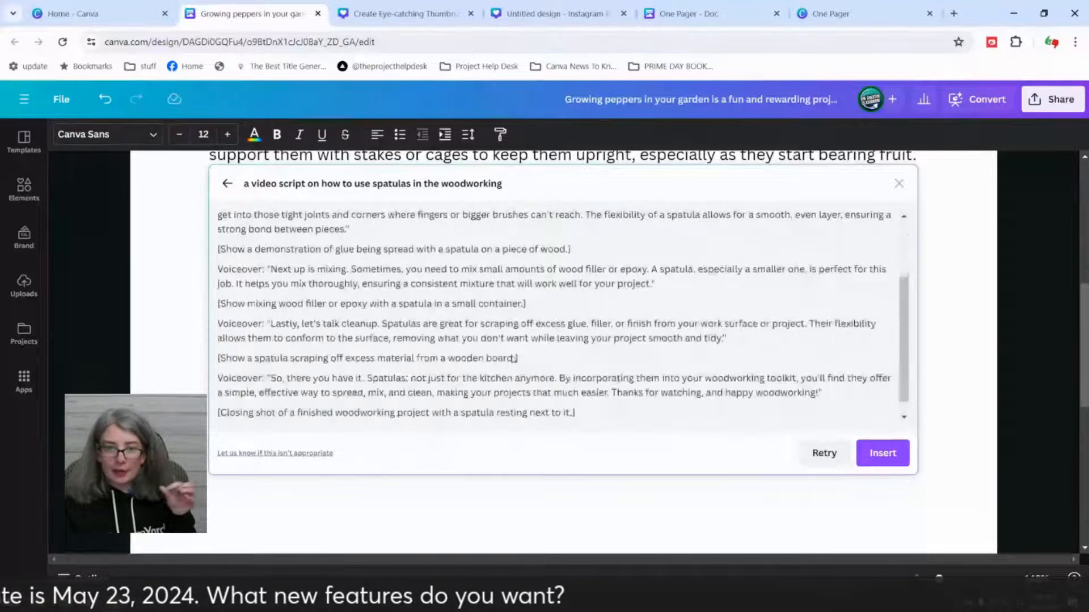
pyautogui.scroll(-1, 515, 358)
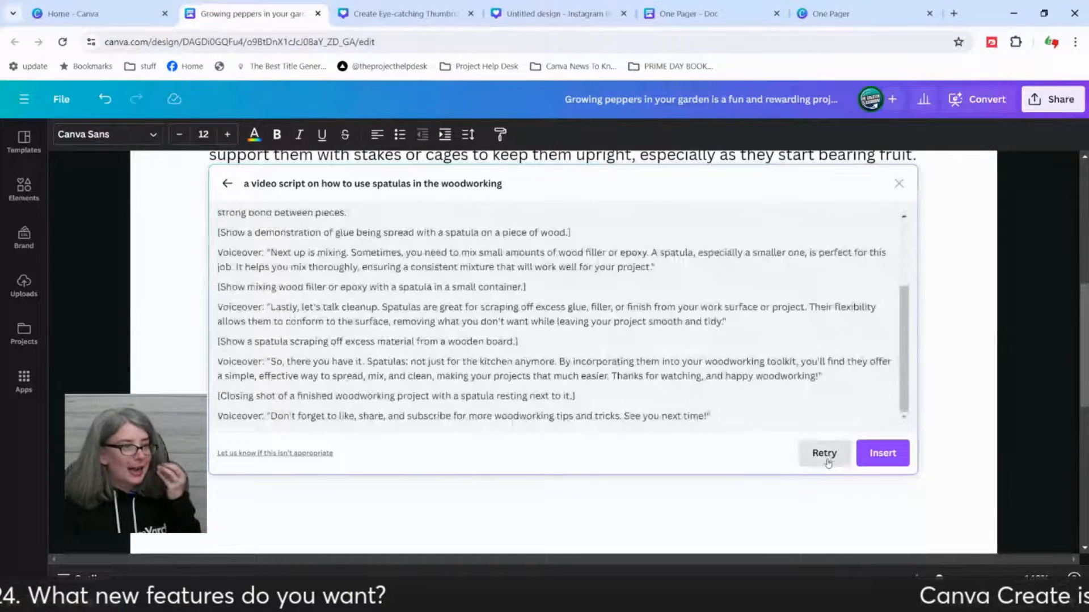
pyautogui.scroll(3, 401, 370)
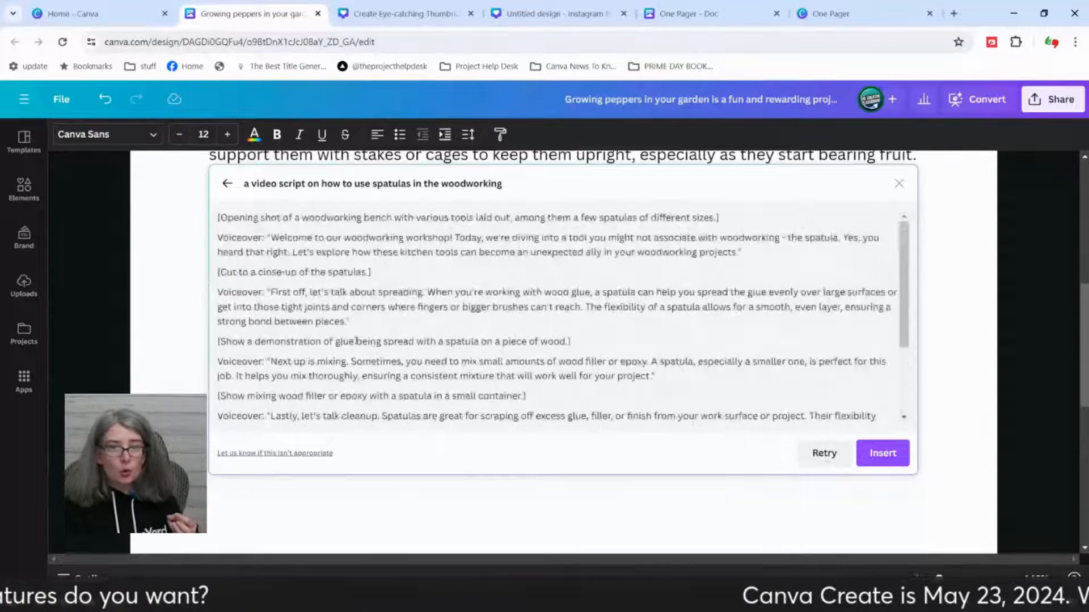
pyautogui.click(225, 184)
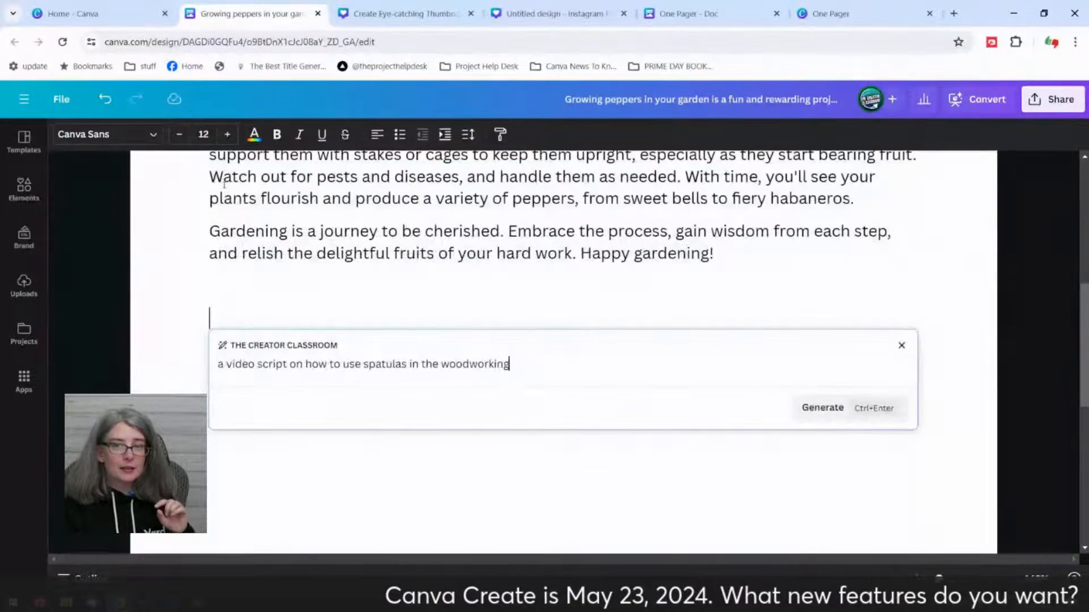
pyautogui.doubleClick(379, 364)
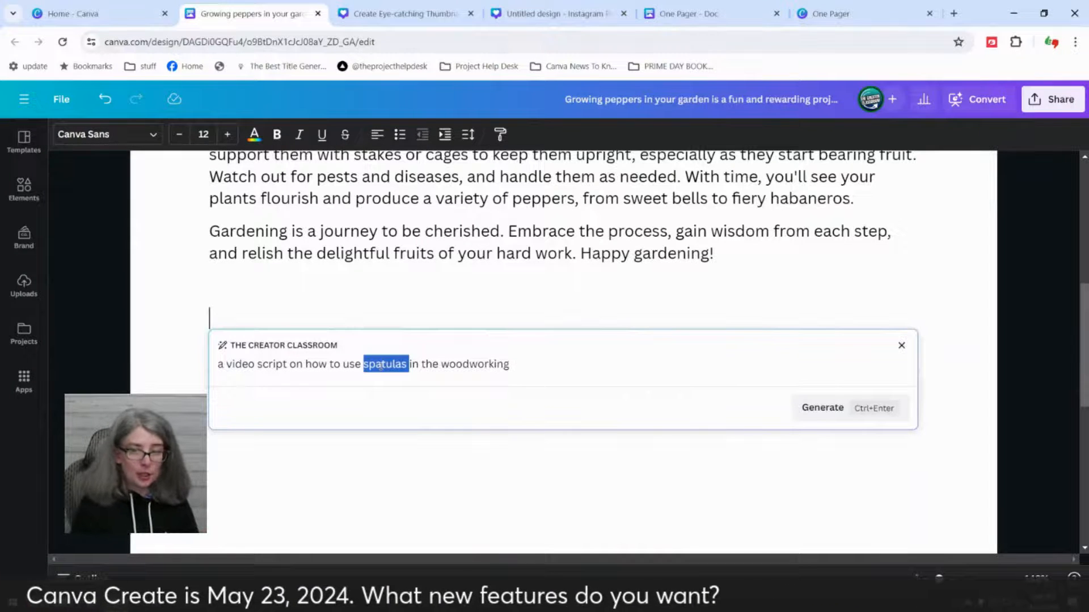
pyautogui.write('forks')
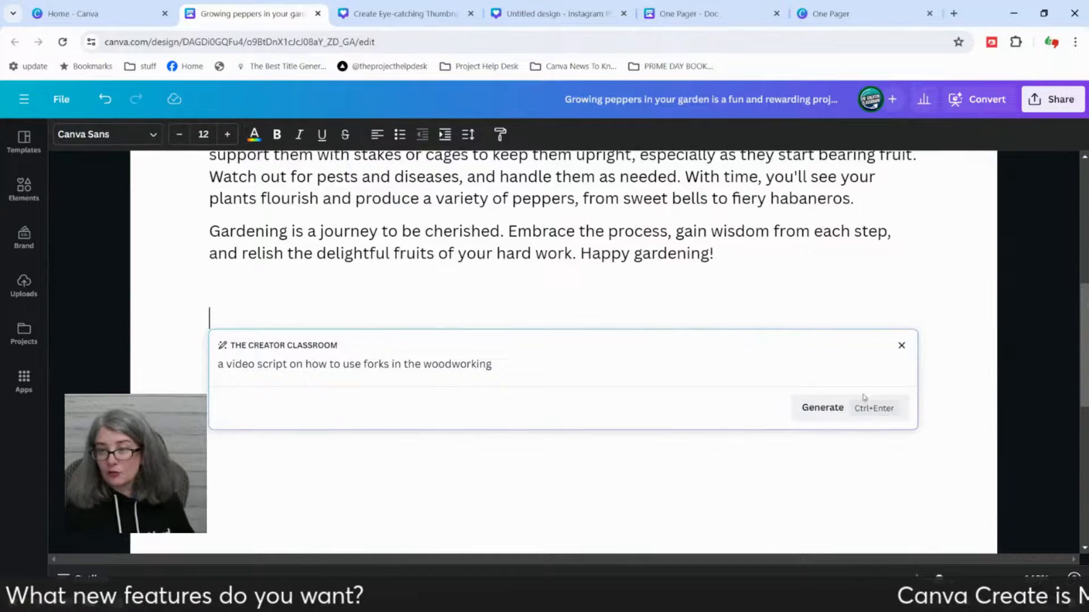
# Step: Generate the video script on using forks in woodworking, insert it below the pepper article, and read through the inserted text
pyautogui.click(837, 410)
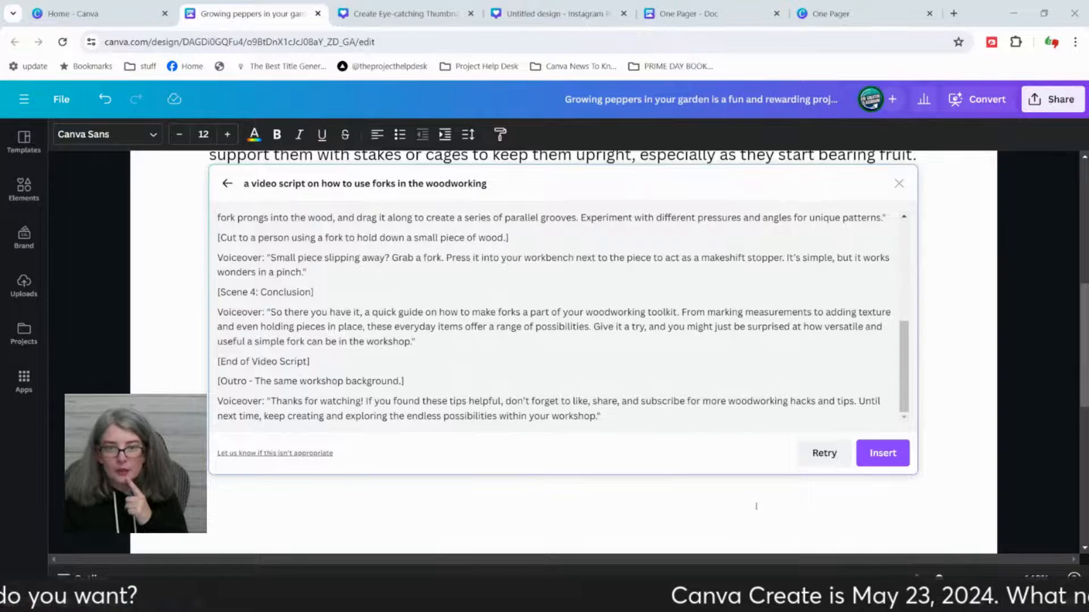
pyautogui.scroll(-2, 756, 506)
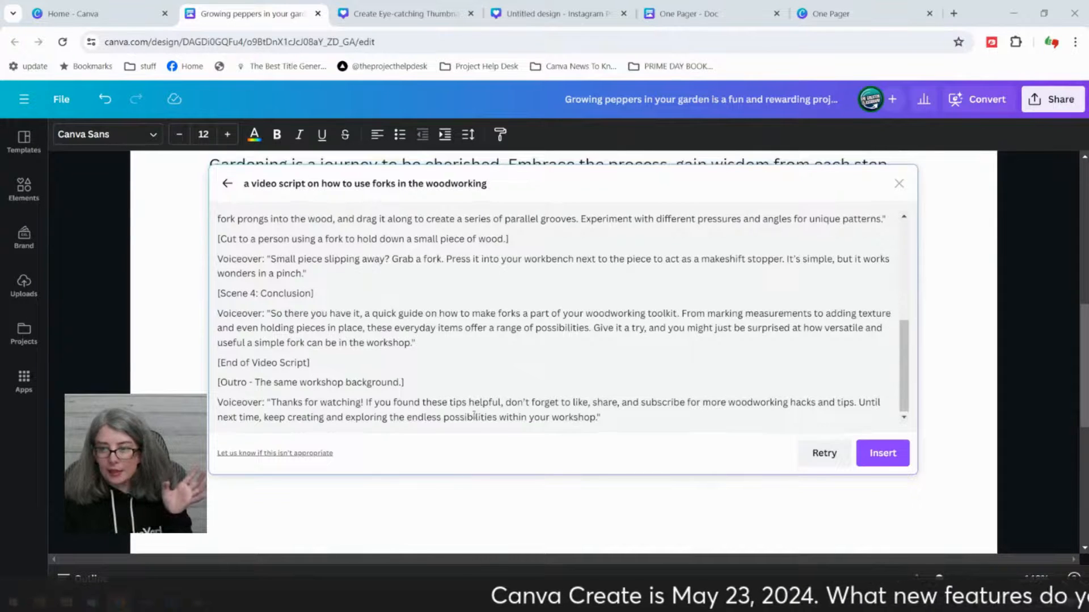
pyautogui.scroll(3, 474, 416)
pyautogui.scroll(-3, 681, 420)
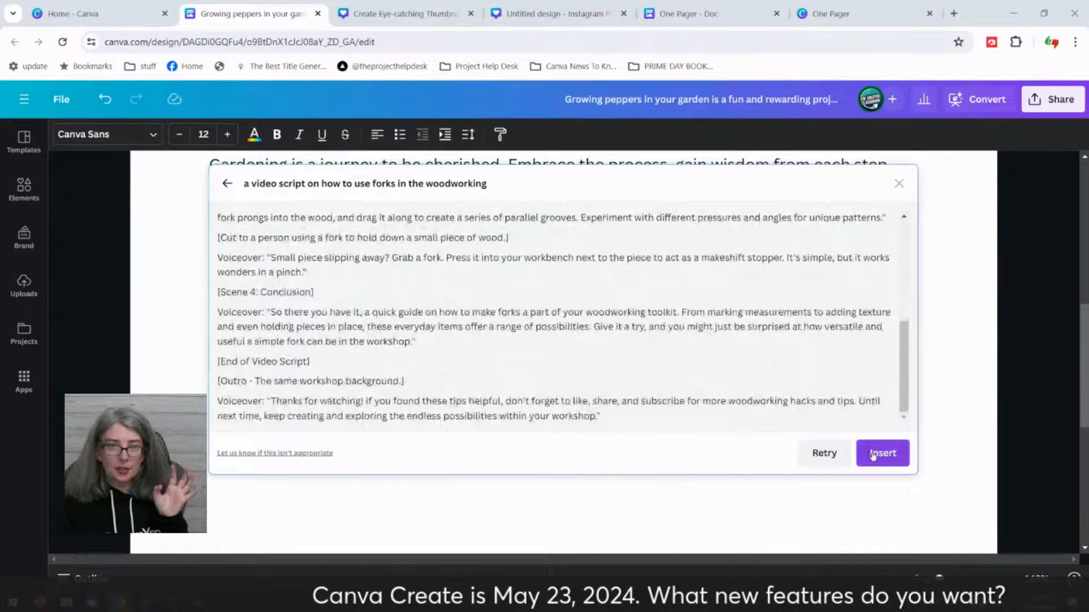
pyautogui.click(874, 455)
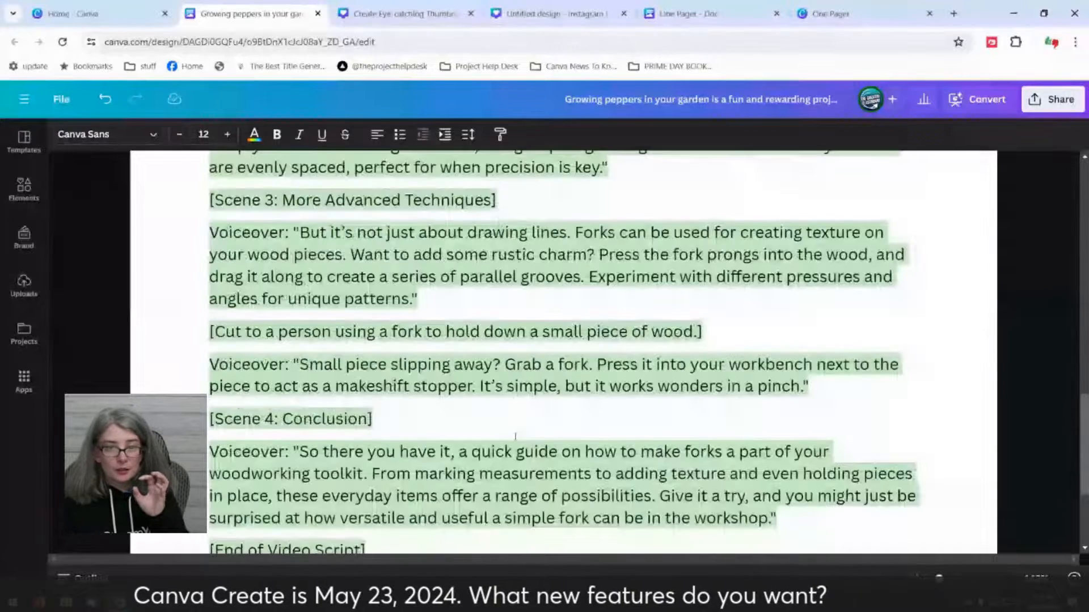
pyautogui.scroll(8, 514, 436)
pyautogui.scroll(3, 498, 429)
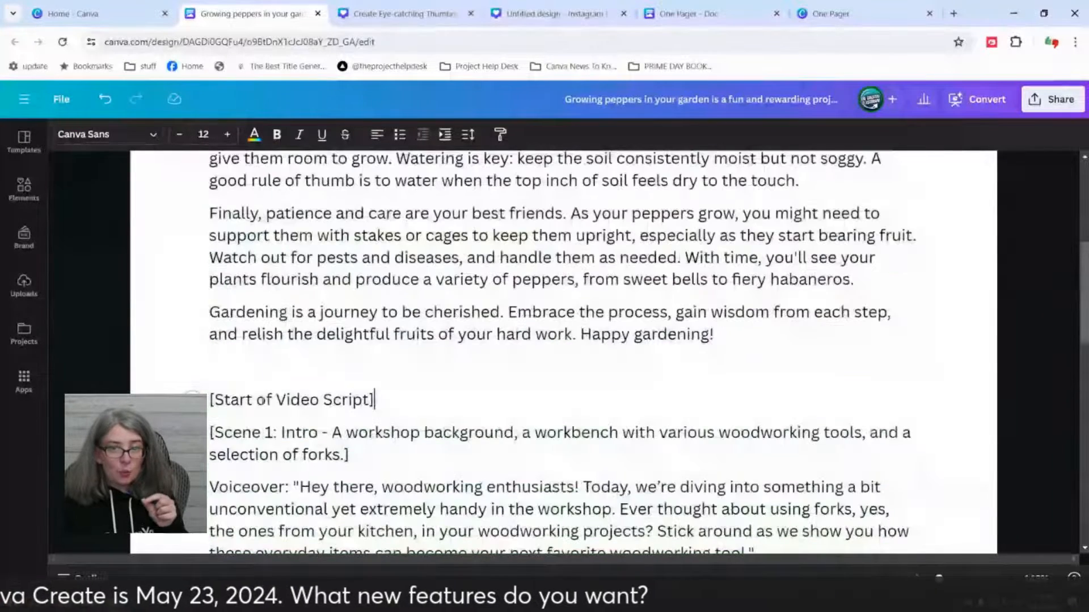
pyautogui.scroll(-1, 209, 372)
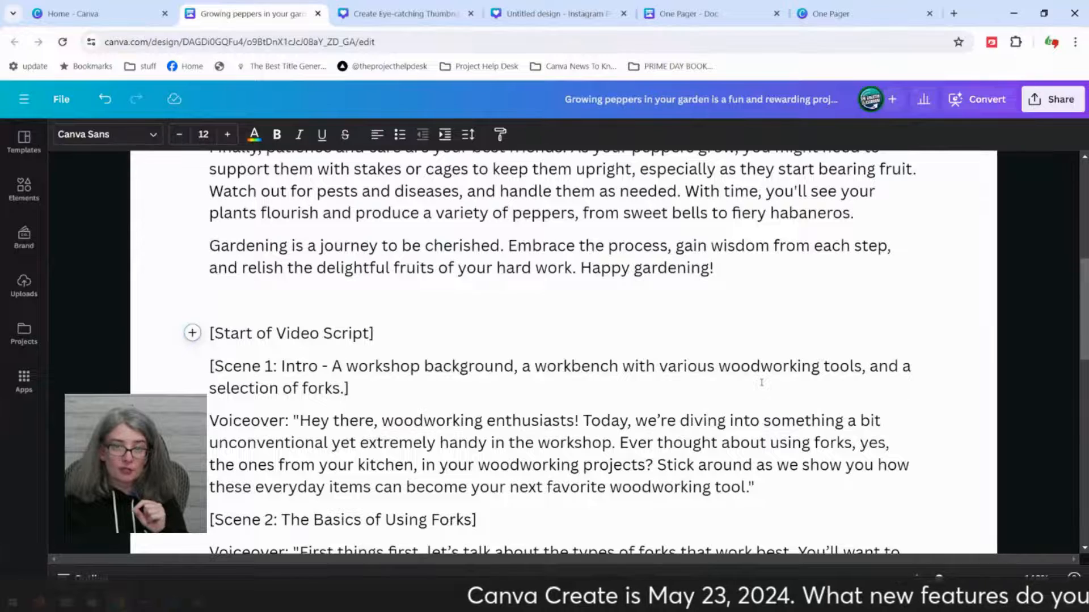
pyautogui.scroll(-3, 403, 371)
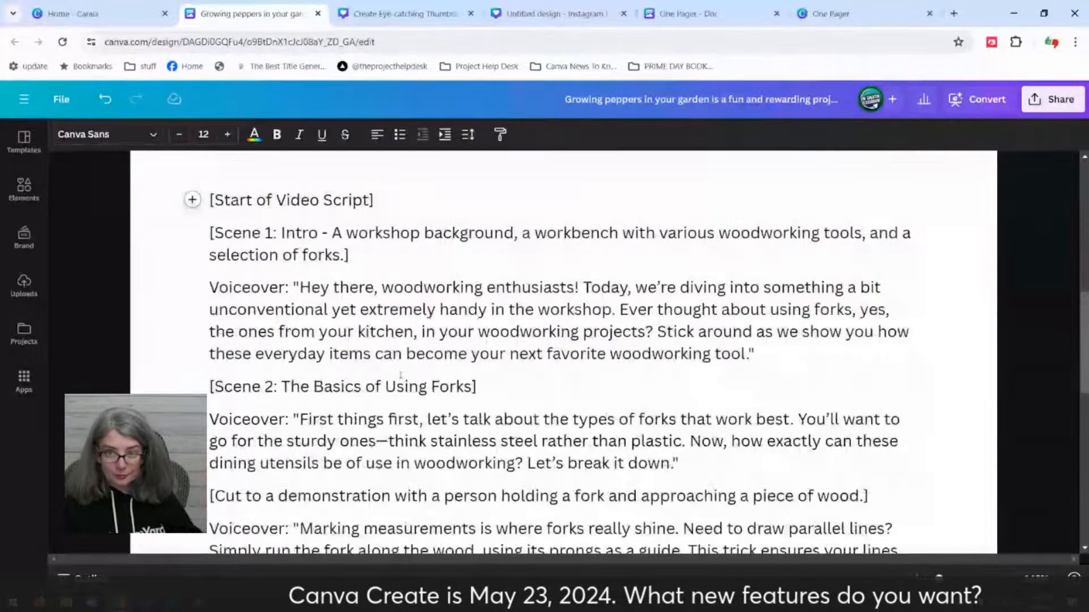
pyautogui.scroll(-10, 401, 374)
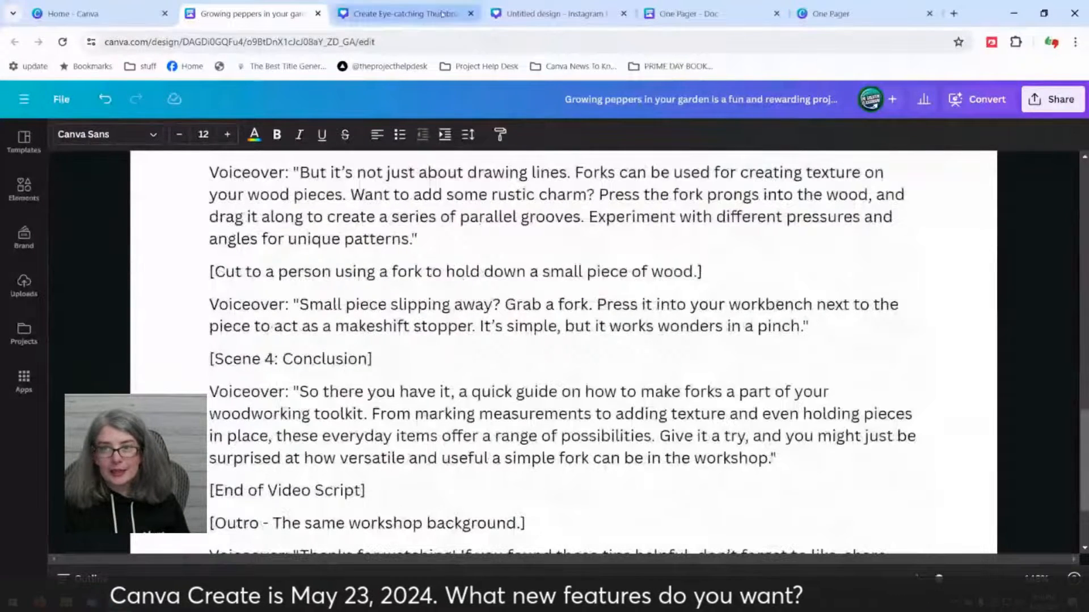
# Step: Switch to the untitled Instagram Post design, add a blank second page, and open the Carousel Studio app
pyautogui.click(560, 7)
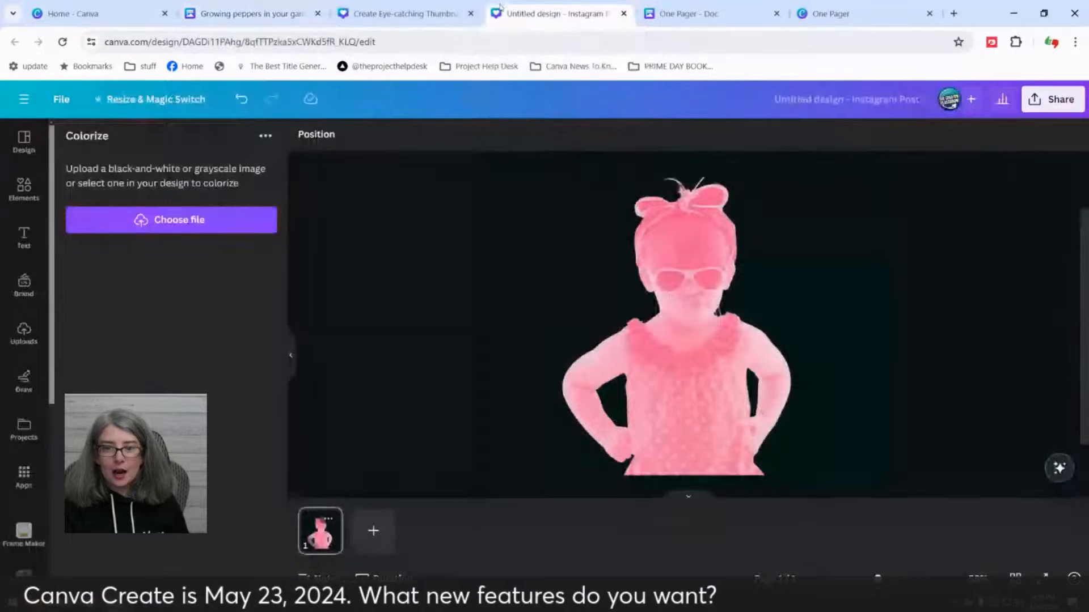
pyautogui.click(373, 530)
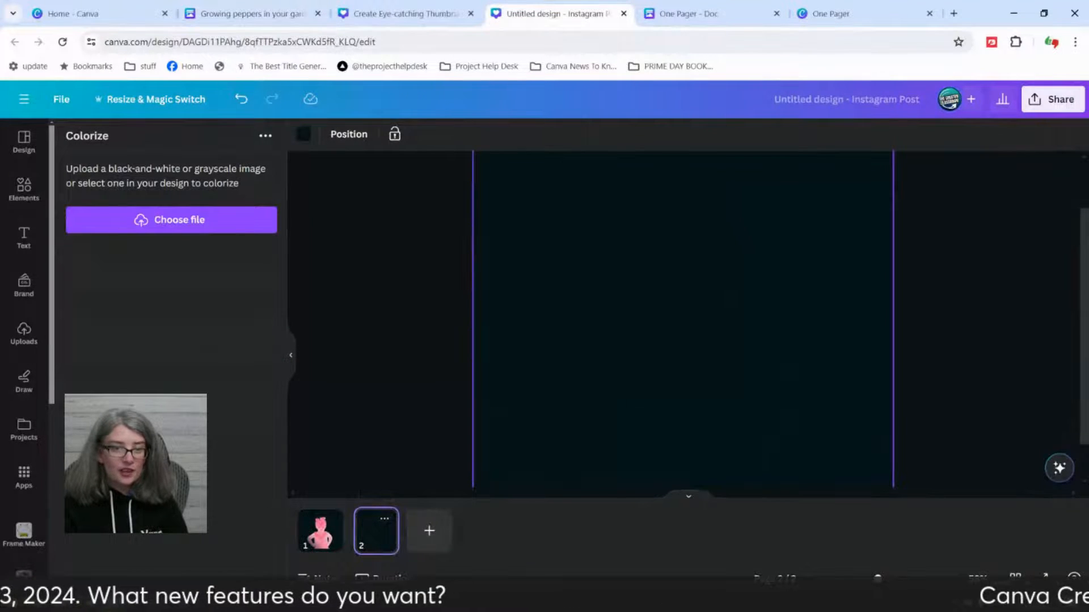
pyautogui.scroll(-4, 25, 380)
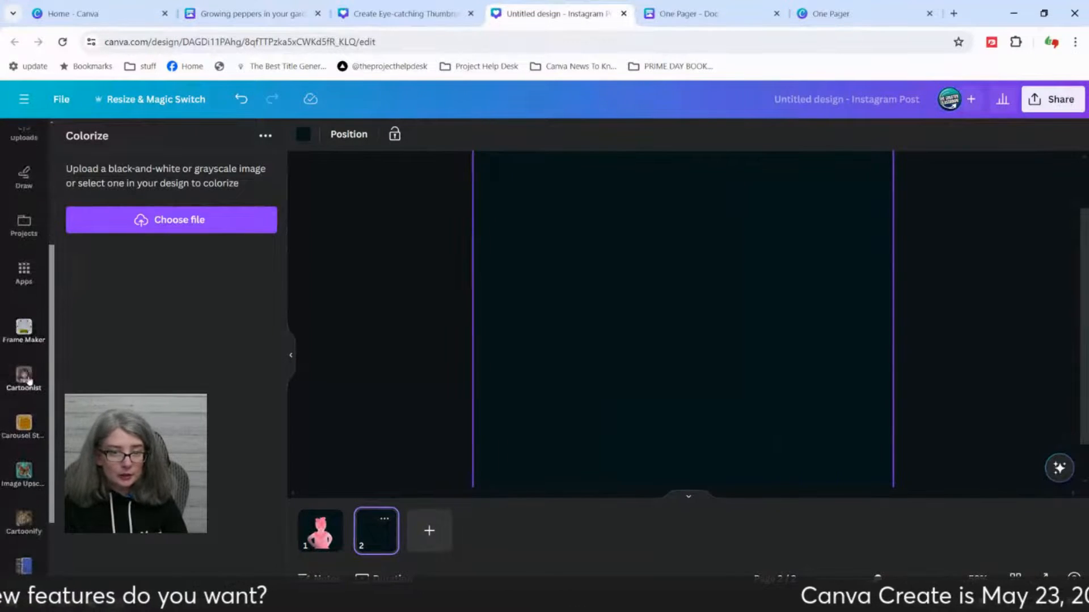
pyautogui.scroll(-2, 28, 382)
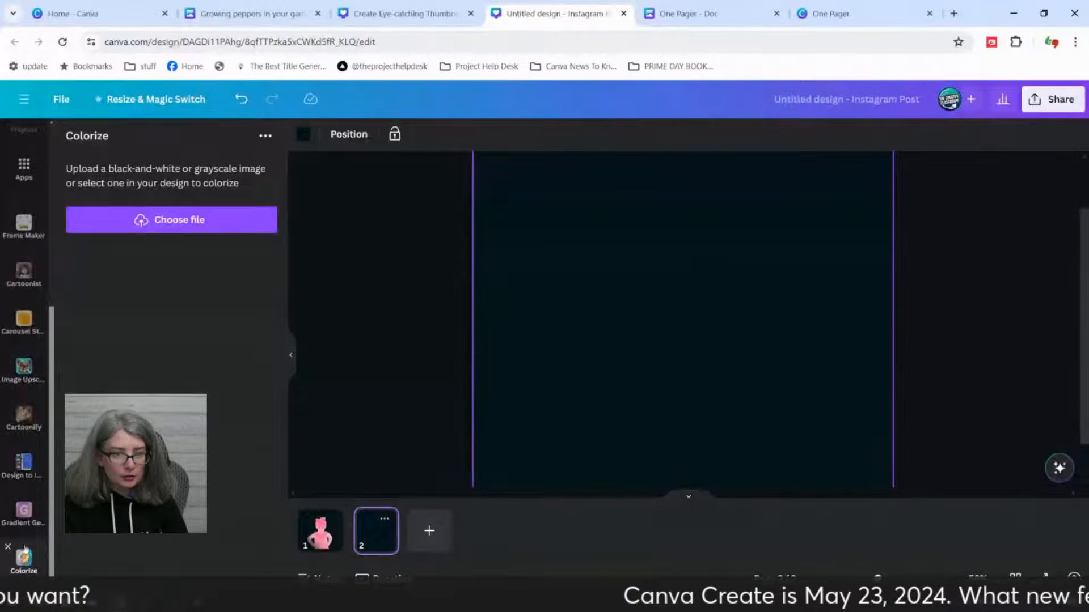
pyautogui.click(24, 320)
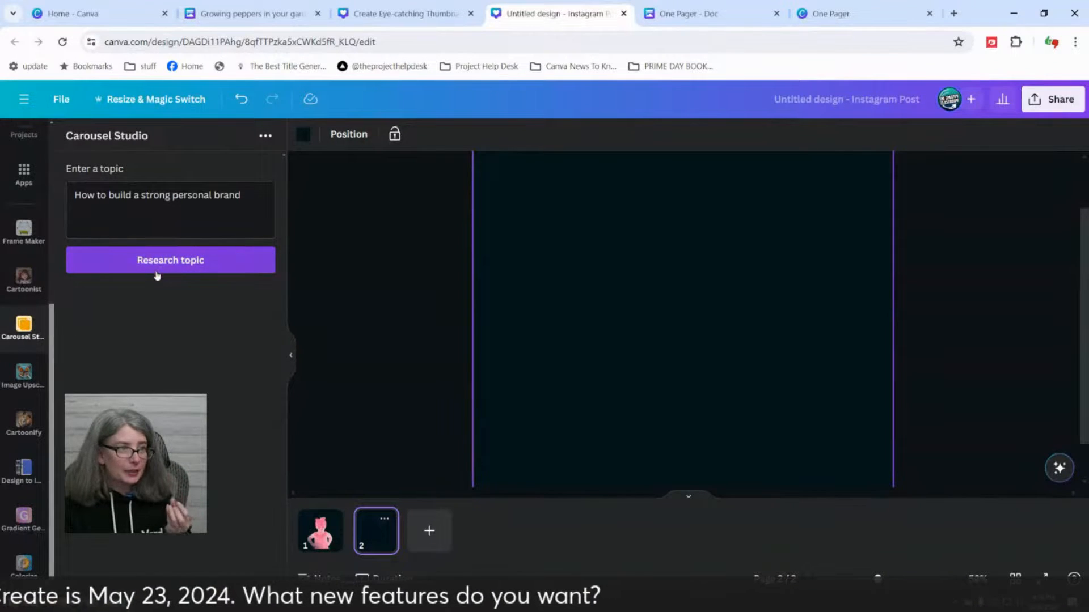
# Step: Research the topic "How to build a strong YouTube Channel" in Carousel Studio and generate the carousel slides from it
pyautogui.moveTo(146, 195); pyautogui.dragTo(232, 193)
pyautogui.press('BackSpace')
pyautogui.press('Delete')
pyautogui.press('Delete')
pyautogui.press('BackSpace')
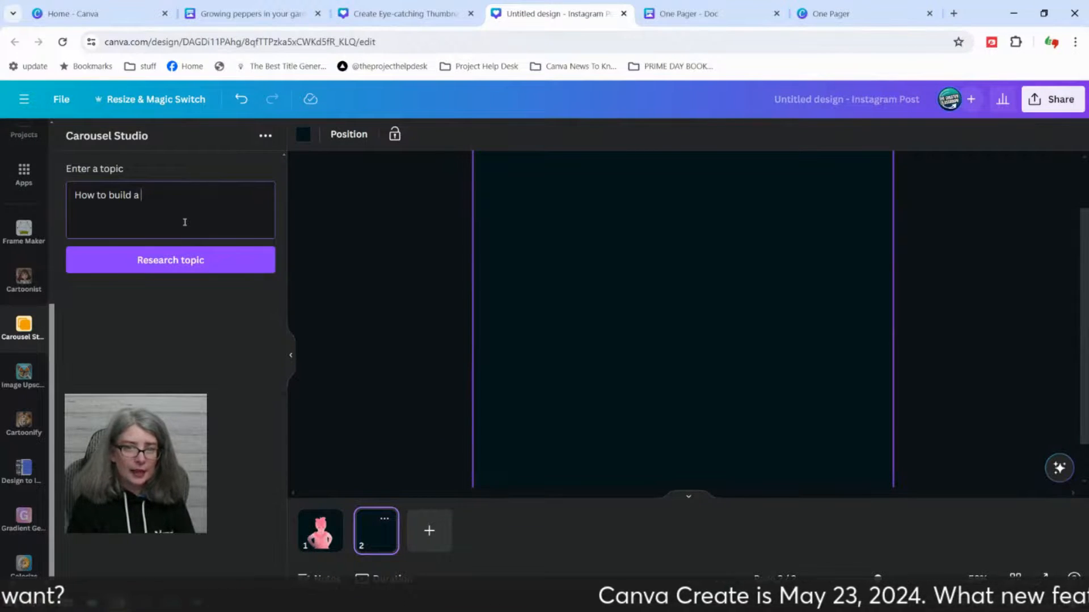
pyautogui.write('stro')
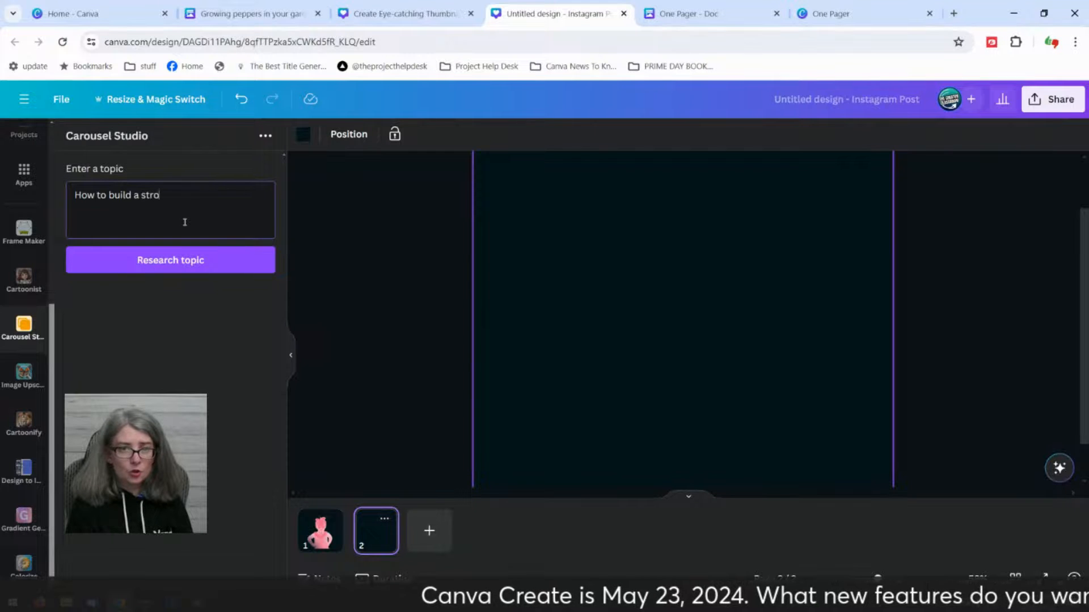
pyautogui.write('ng YouTube Channel')
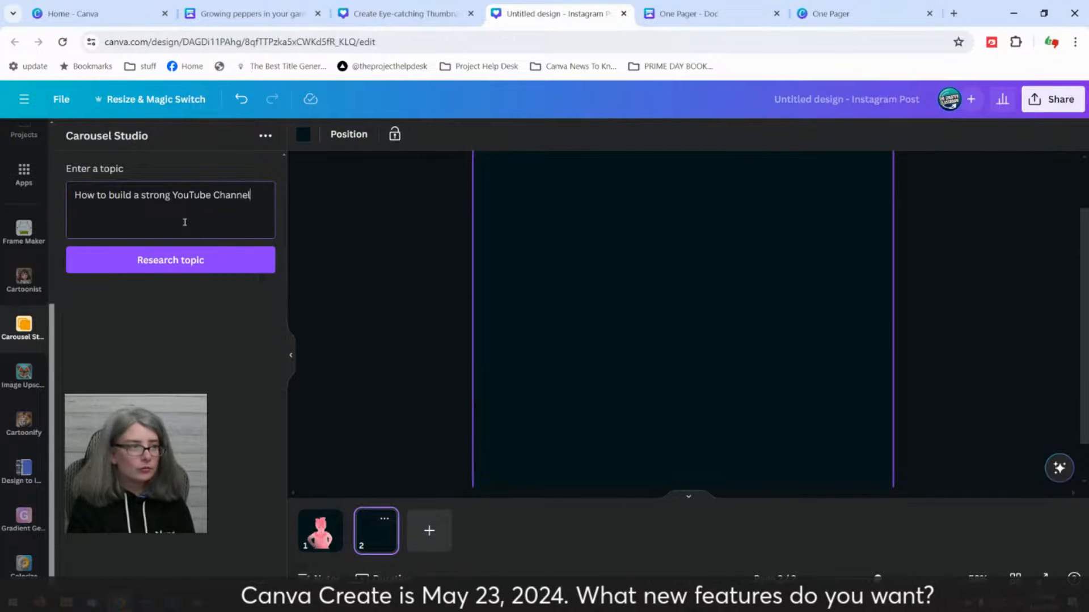
pyautogui.click(171, 258)
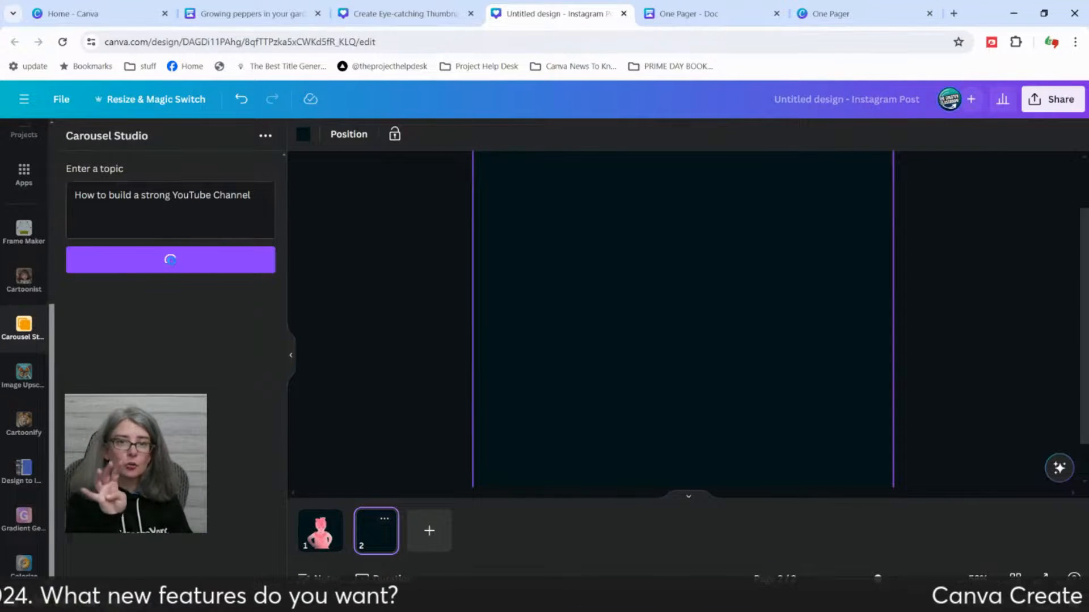
pyautogui.scroll(-5, 172, 261)
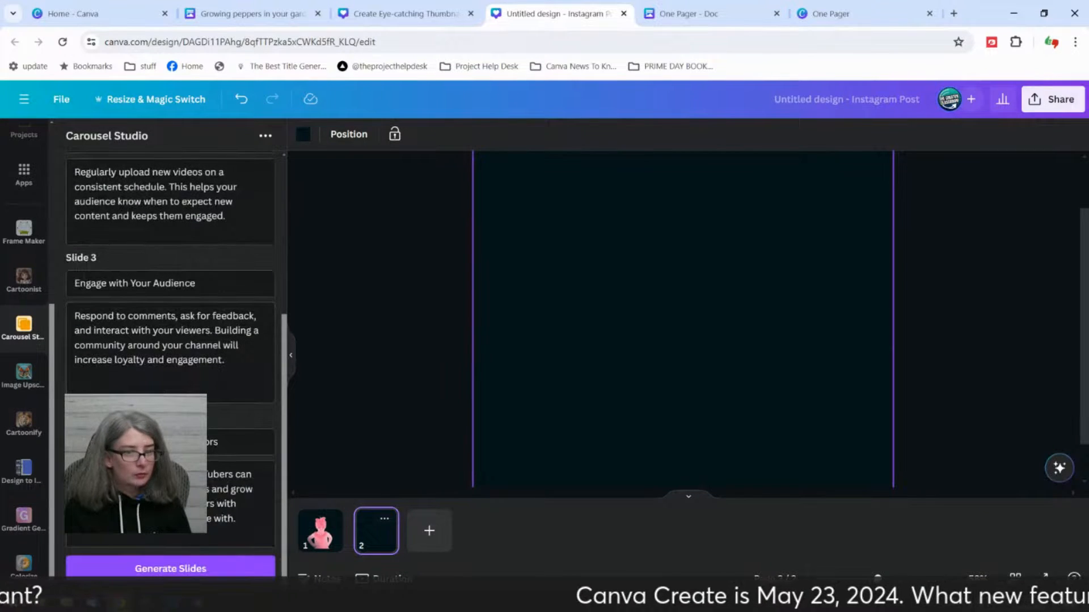
pyautogui.click(170, 568)
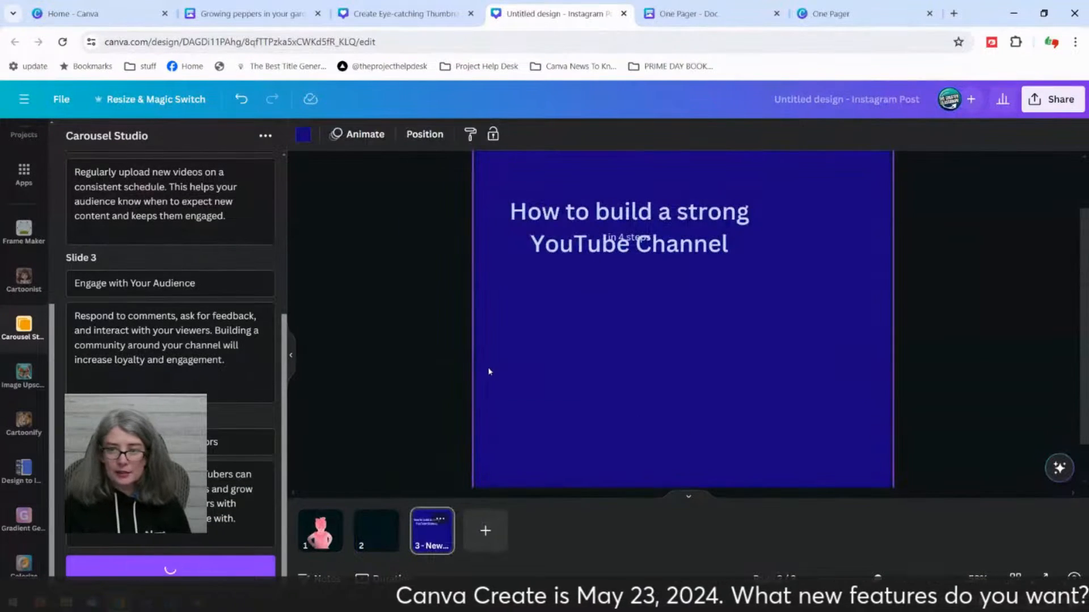